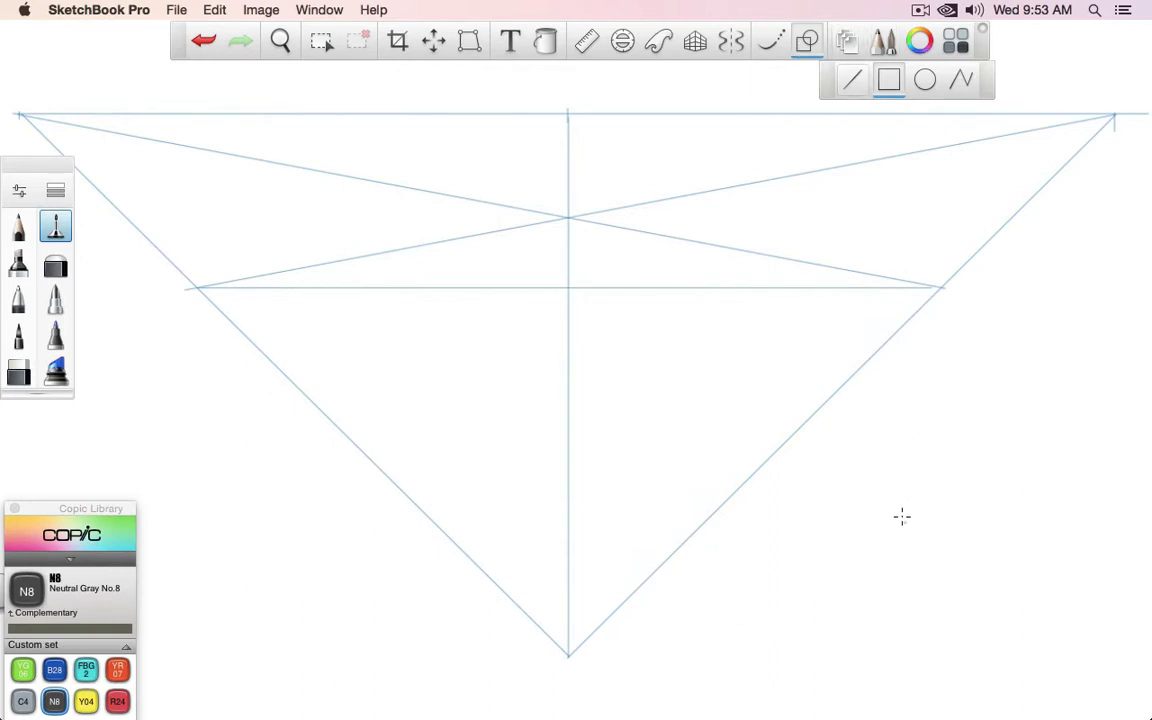
Step: Draw a dark grey reference square beside the perspective sketch, adding thin diagonals and lines from its centre to the top and right edges
{"action": "left_click_drag", "start_coordinate": [882, 437], "coordinate": [1109, 604]}
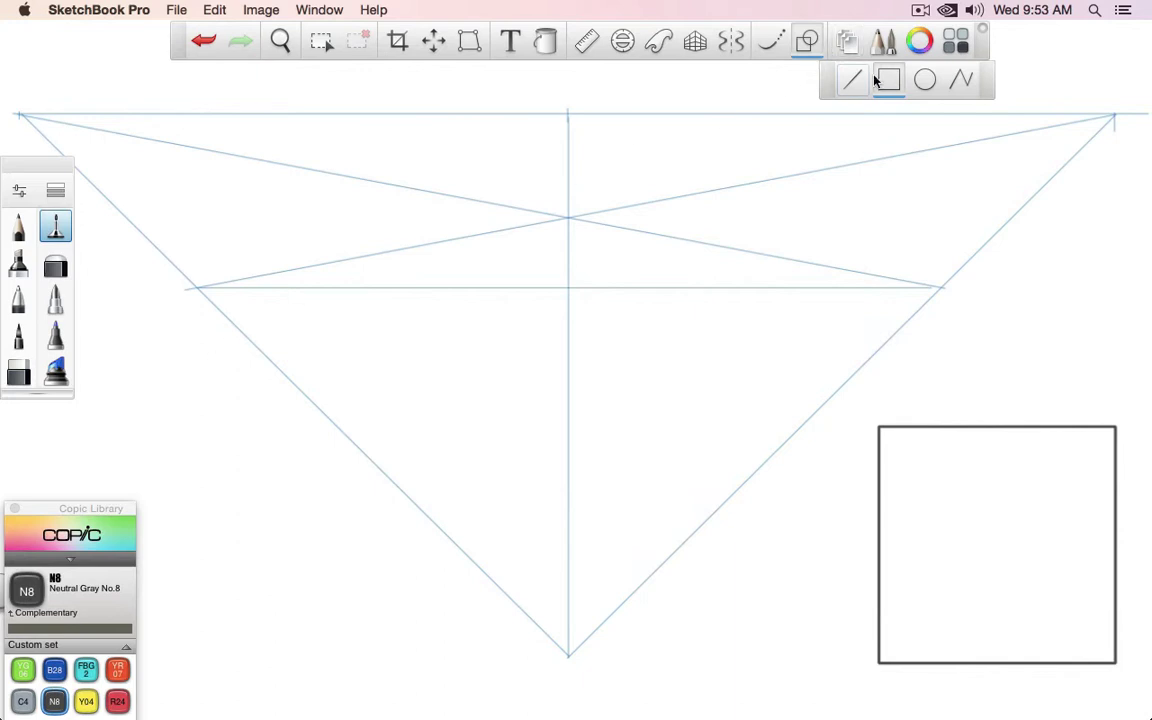
{"action": "left_click_drag", "start_coordinate": [1114, 428], "coordinate": [879, 662]}
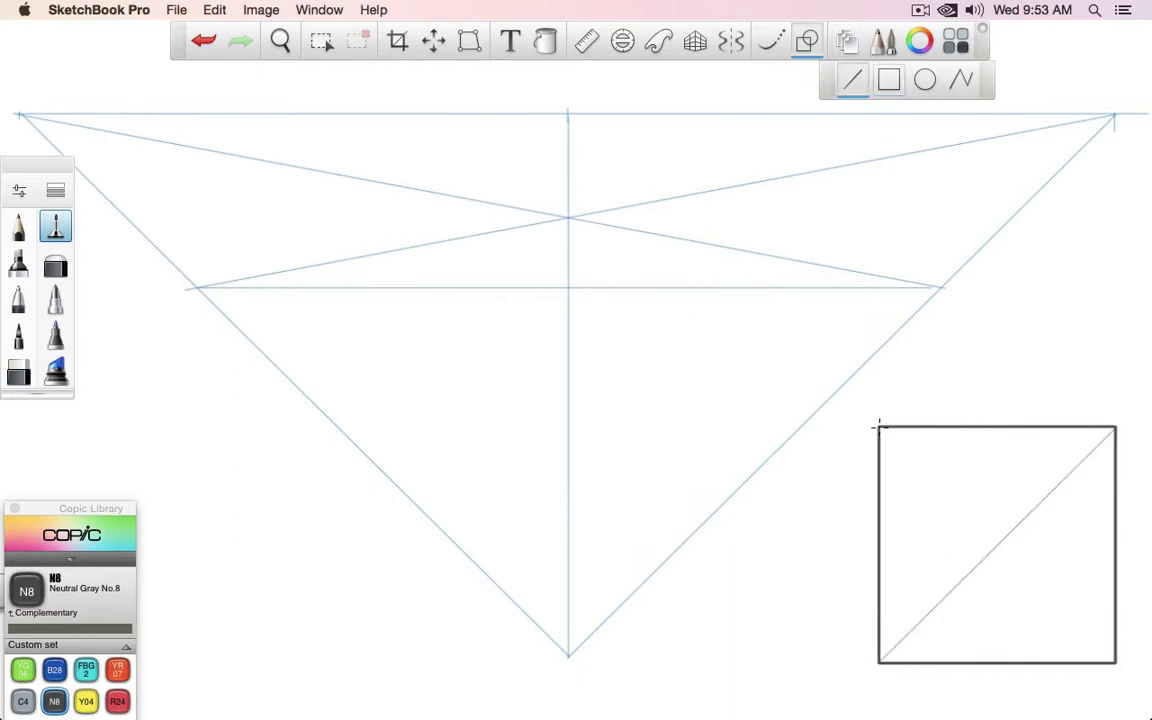
{"action": "left_click_drag", "start_coordinate": [879, 428], "coordinate": [1115, 661]}
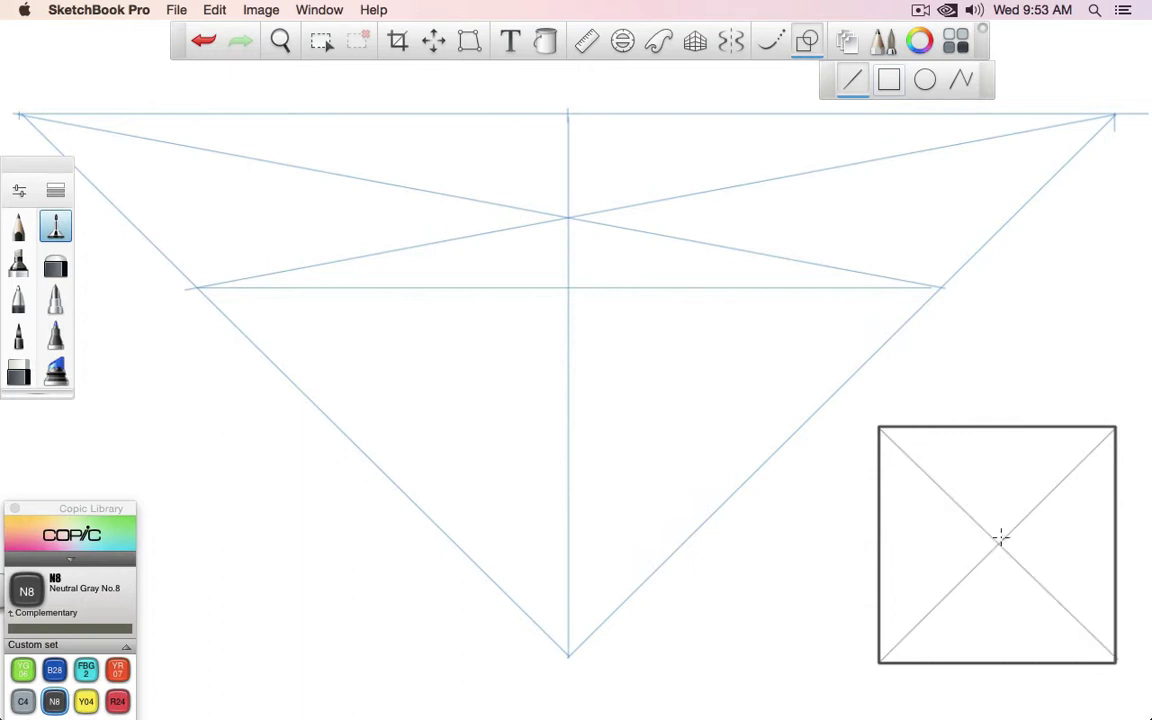
{"action": "left_click_drag", "start_coordinate": [998, 543], "coordinate": [998, 428]}
{"action": "left_click_drag", "start_coordinate": [1105, 543], "coordinate": [1114, 543]}
{"action": "left_click", "coordinate": [925, 80]}
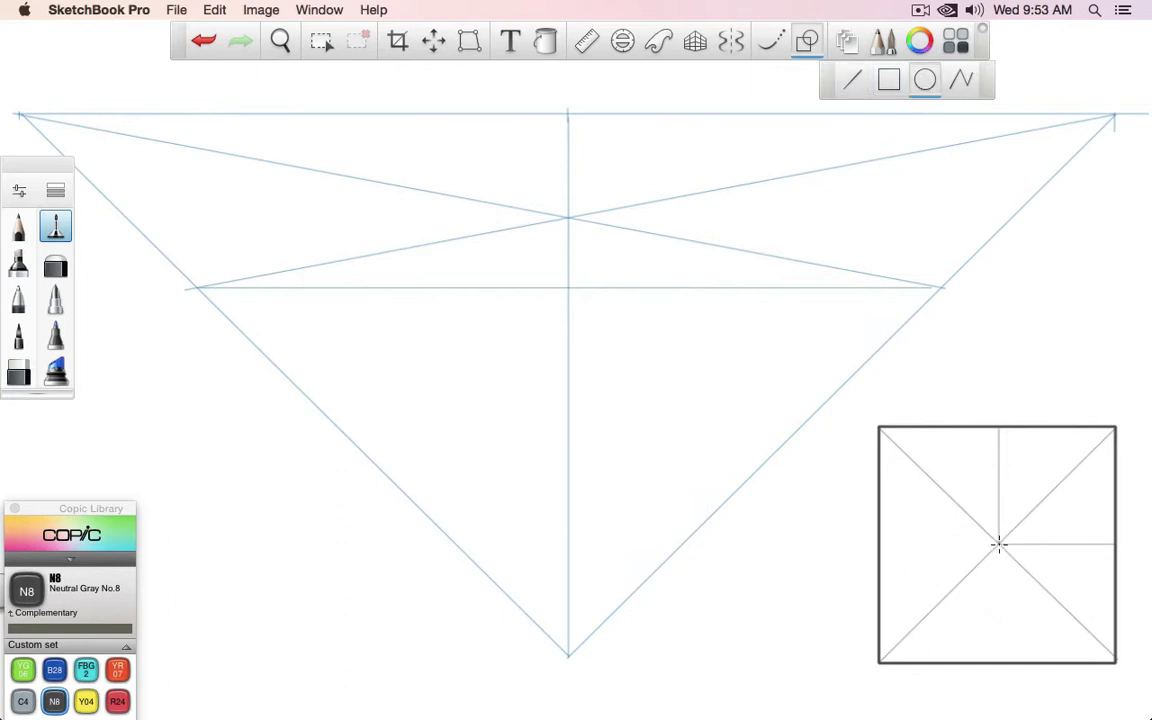
{"action": "left_click_drag", "start_coordinate": [998, 545], "coordinate": [1115, 557]}
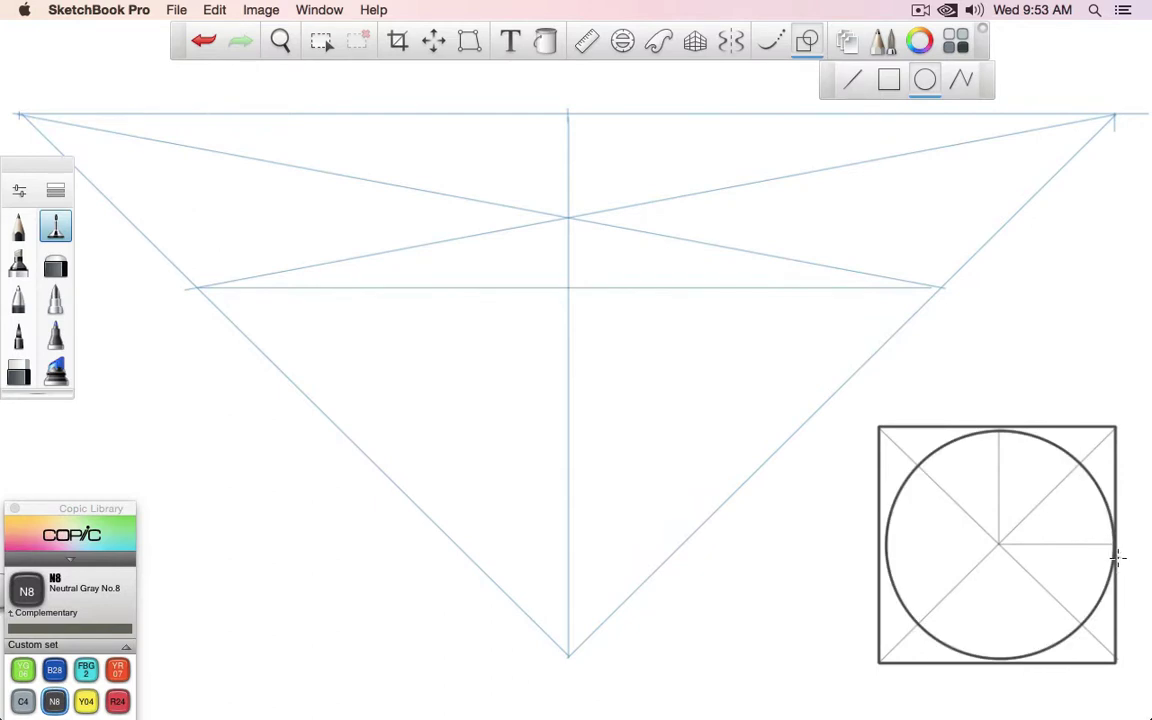
{"action": "key", "text": "super+z"}
{"action": "left_click_drag", "start_coordinate": [998, 543], "coordinate": [1111, 541]}
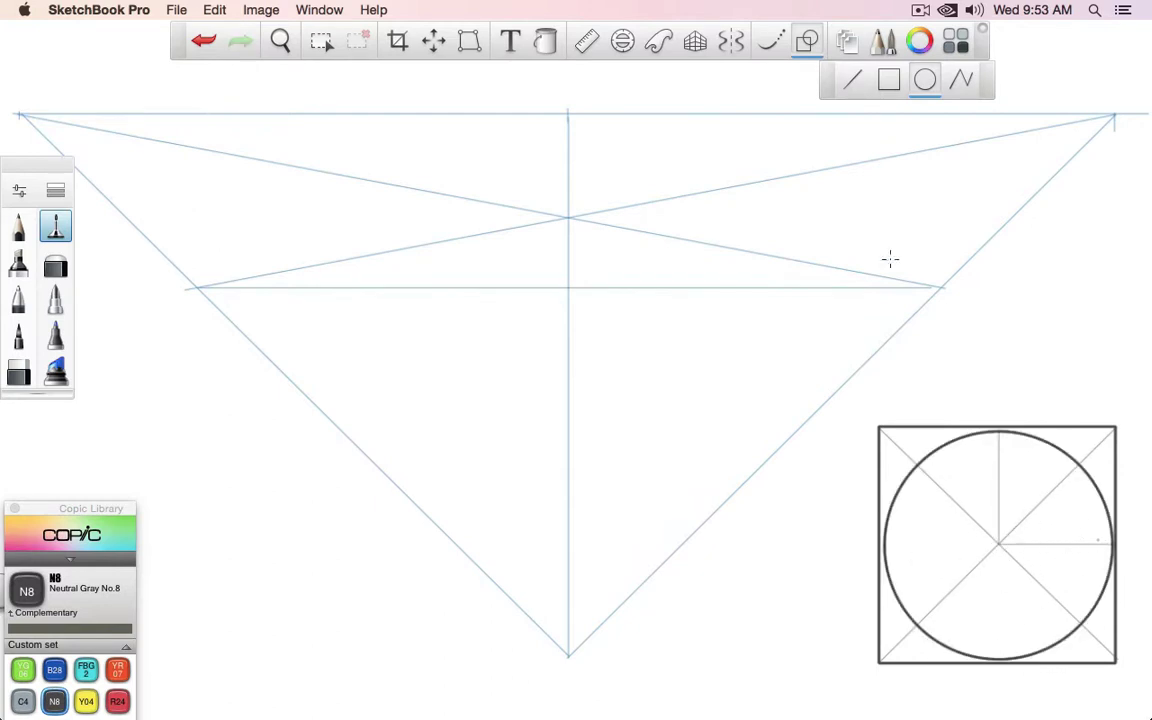
{"action": "left_click", "coordinate": [855, 80]}
{"action": "left_click", "coordinate": [18, 298]}
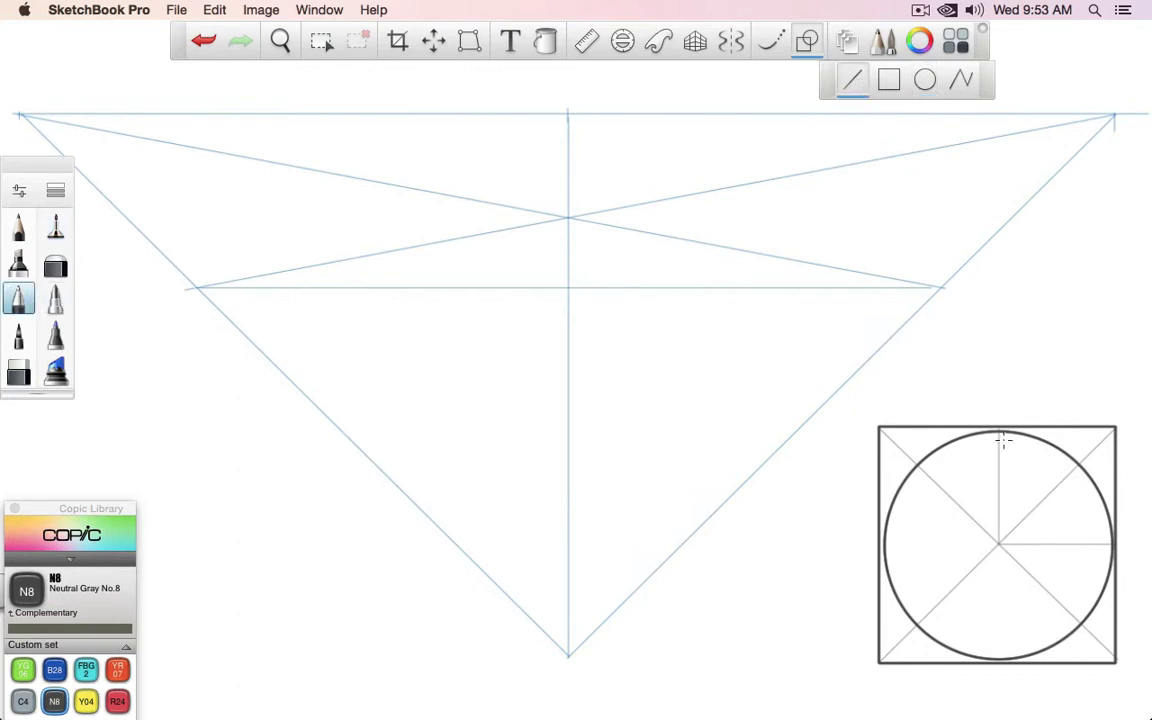
{"action": "mouse_move", "coordinate": [998, 432]}
{"action": "left_mouse_down"}
{"action": "mouse_move", "coordinate": [998, 545]}
{"action": "mouse_move", "coordinate": [1111, 545]}
{"action": "left_mouse_up"}
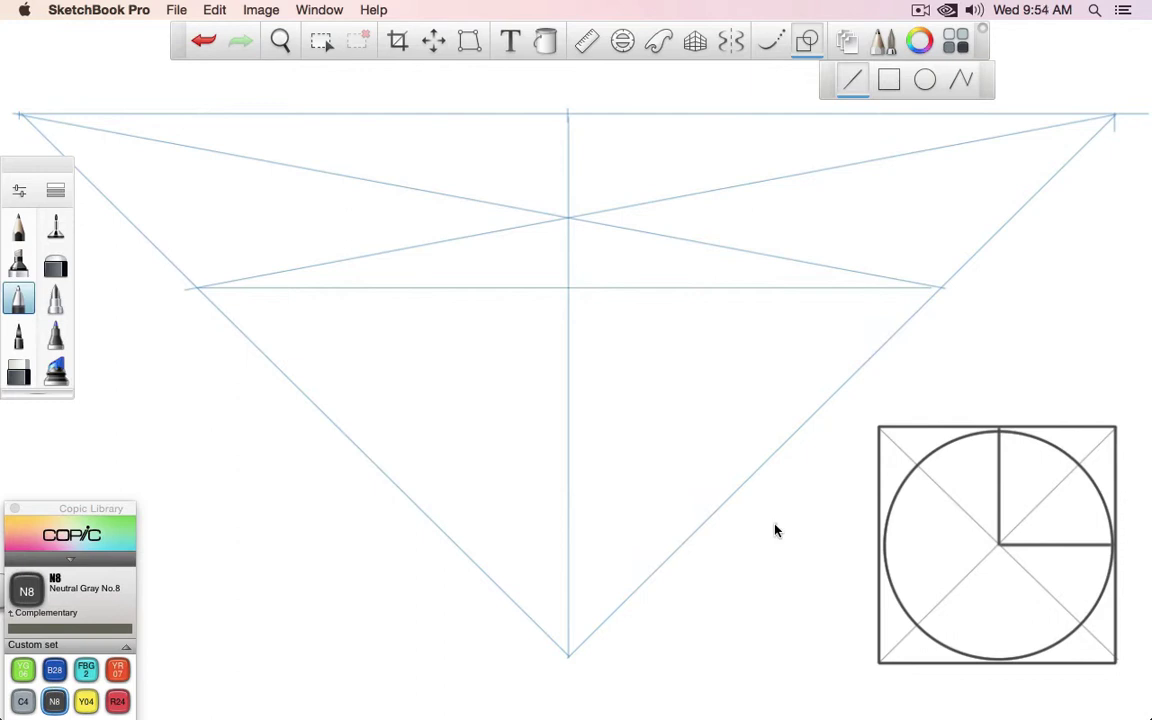
{"action": "key", "text": "super+z"}
{"action": "key", "text": "super+z"}
{"action": "key", "text": "super+z"}
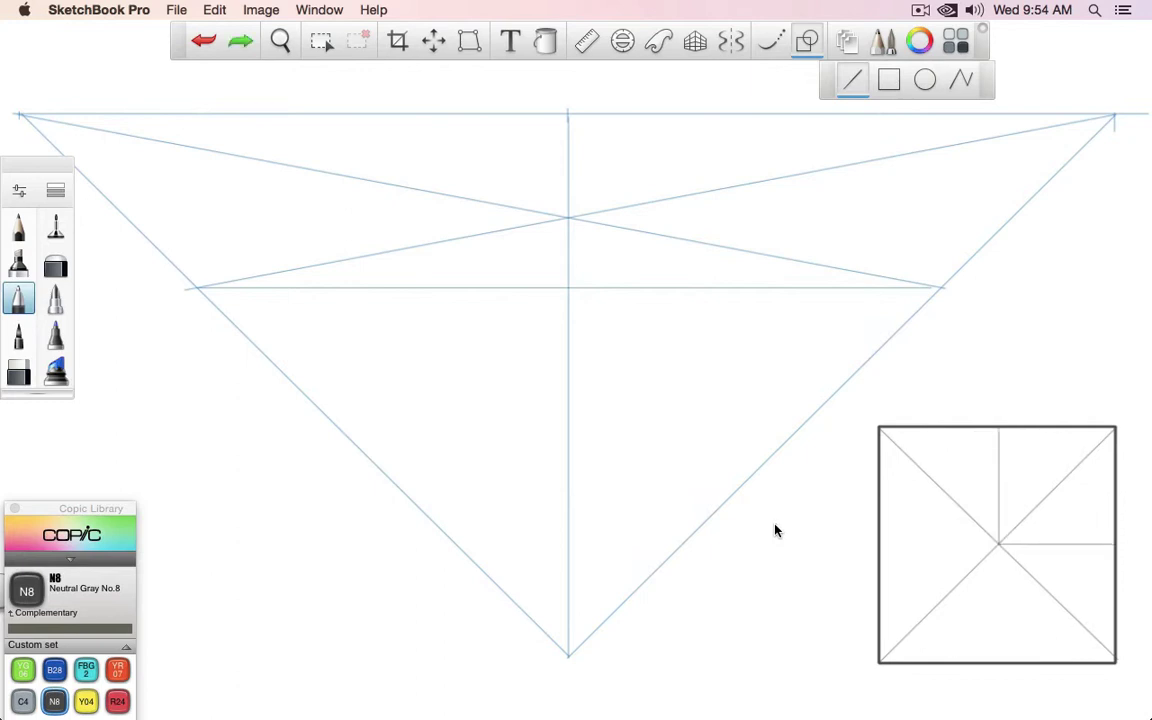
Step: Construct a small thin-lined square with a crossing diagonal in the reference square's upper-left corner, and draw a thick circle centred on its inner corner
{"action": "left_click", "coordinate": [55, 228]}
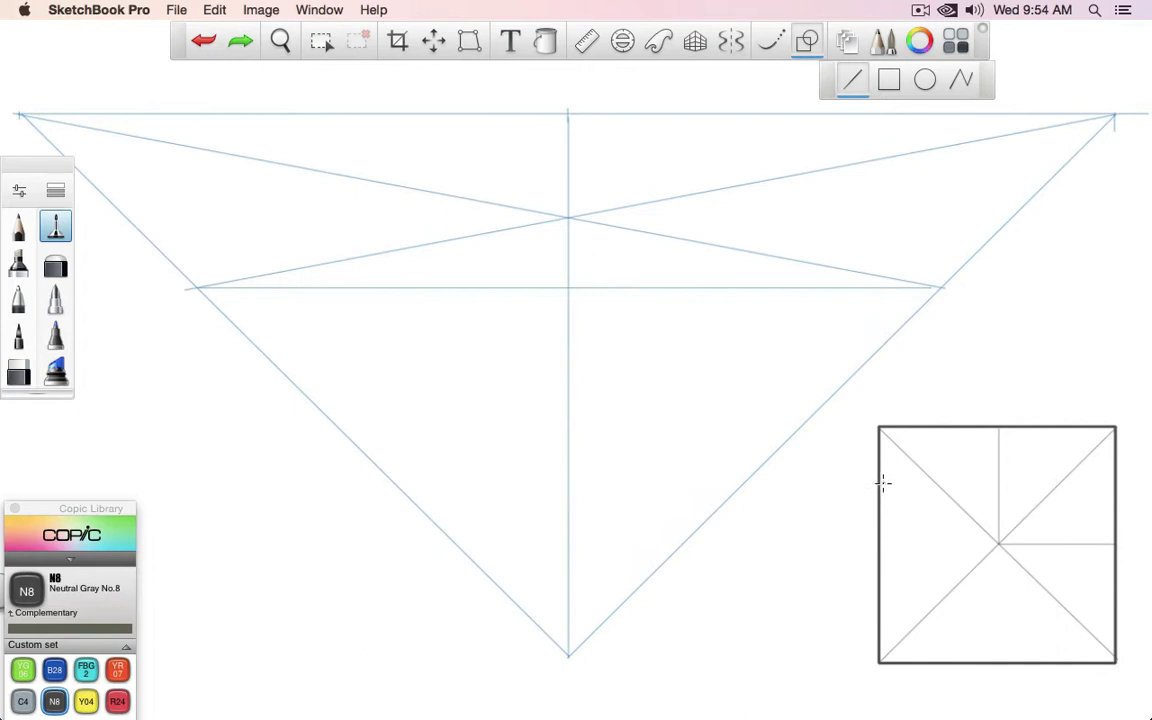
{"action": "mouse_move", "coordinate": [882, 480]}
{"action": "left_mouse_down"}
{"action": "mouse_move", "coordinate": [934, 481]}
{"action": "mouse_move", "coordinate": [935, 428]}
{"action": "left_mouse_up"}
{"action": "left_click_drag", "start_coordinate": [935, 428], "coordinate": [880, 482]}
{"action": "left_click", "coordinate": [925, 80]}
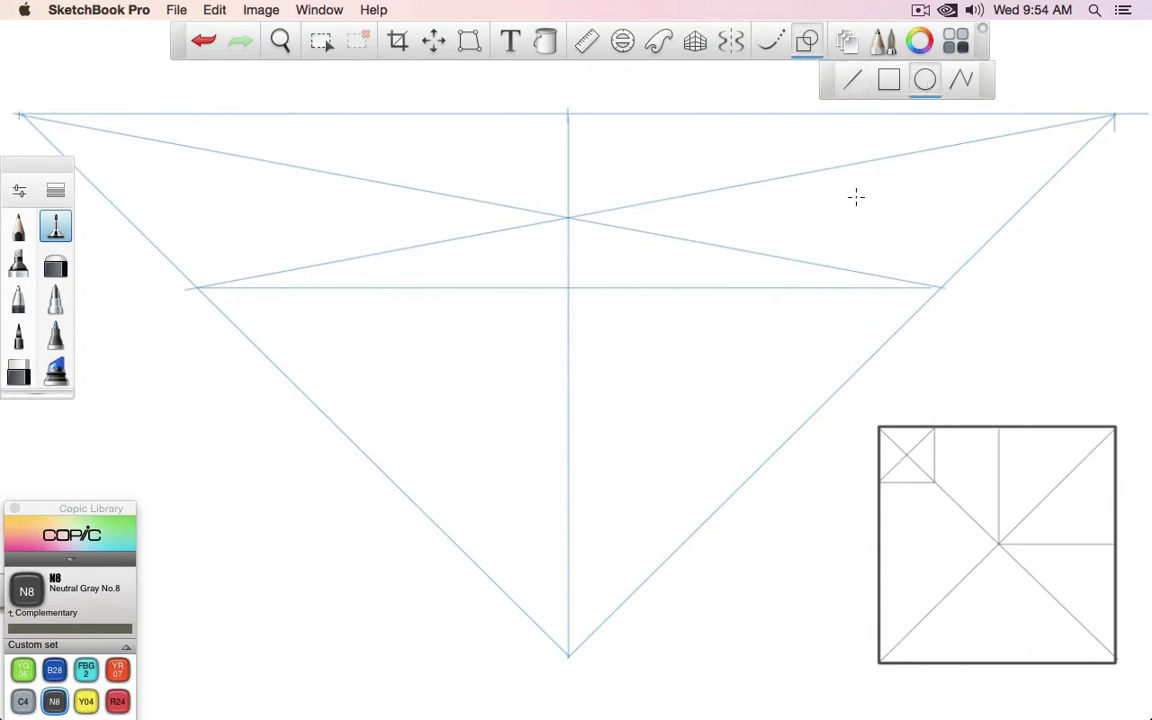
{"action": "left_click_drag", "start_coordinate": [934, 481], "coordinate": [987, 516]}
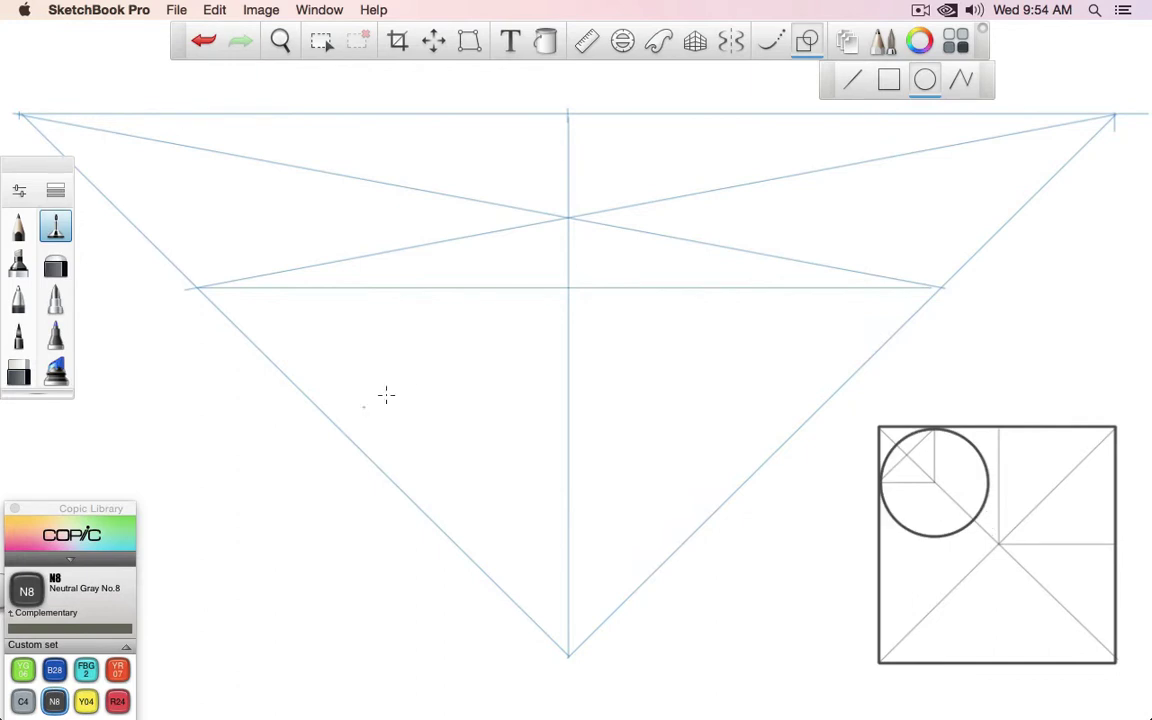
Step: Reinforce the small circle's upward and leftward radii with the thick pen, and switch to the thin brush in Royal Blue B28
{"action": "left_click", "coordinate": [850, 81]}
{"action": "left_click", "coordinate": [18, 298]}
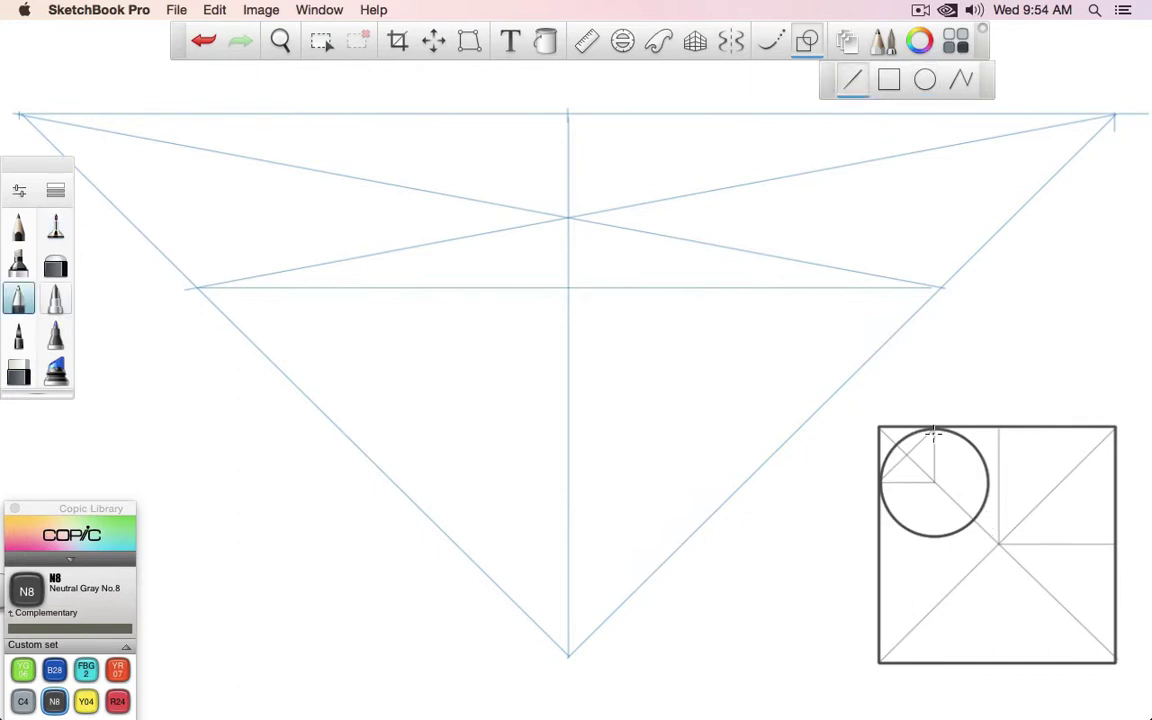
{"action": "left_click_drag", "start_coordinate": [934, 428], "coordinate": [934, 483]}
{"action": "left_click_drag", "start_coordinate": [934, 483], "coordinate": [880, 483]}
{"action": "left_click", "coordinate": [55, 227]}
{"action": "left_click", "coordinate": [54, 669]}
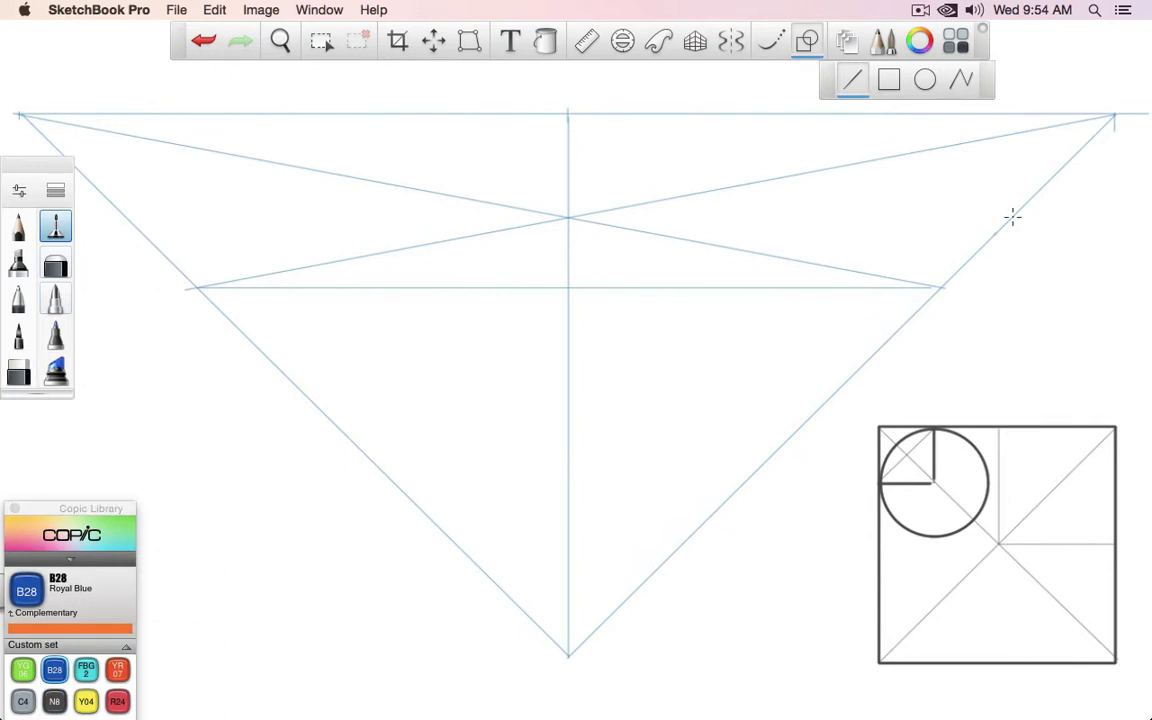
{"action": "left_click_drag", "start_coordinate": [1114, 116], "coordinate": [256, 346]}
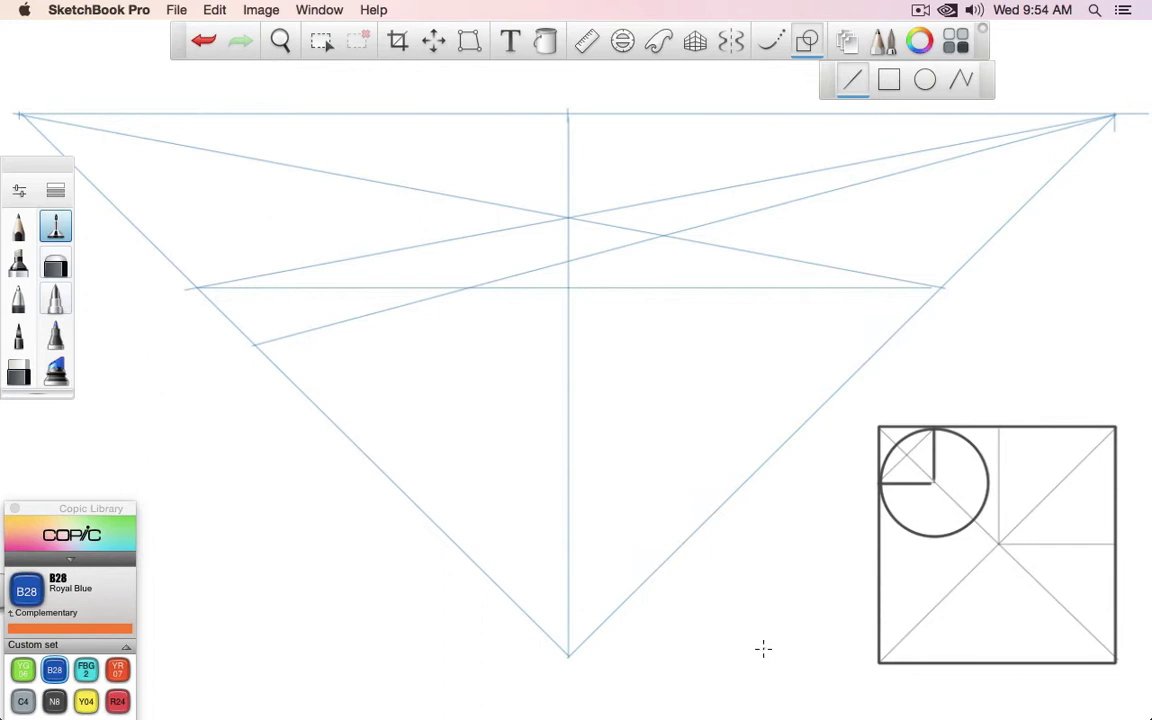
{"action": "left_click_drag", "start_coordinate": [20, 115], "coordinate": [879, 344]}
{"action": "left_click_drag", "start_coordinate": [1114, 116], "coordinate": [330, 422]}
{"action": "left_click_drag", "start_coordinate": [20, 116], "coordinate": [796, 427]}
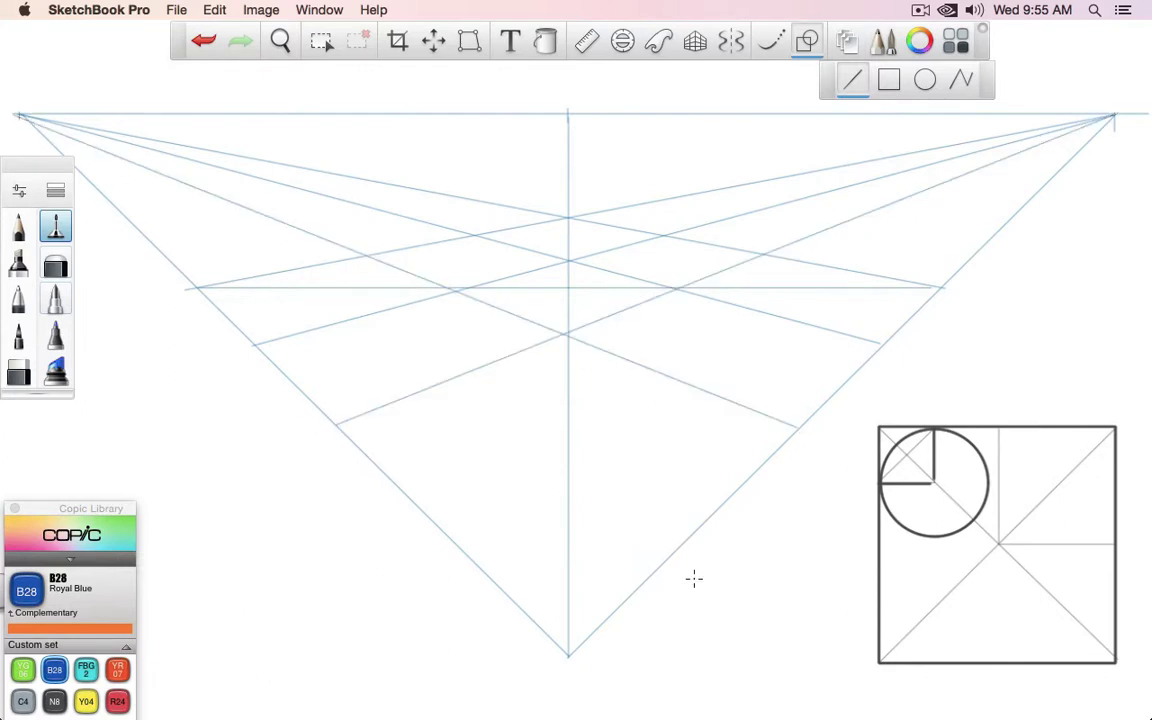
{"action": "key", "text": "super+z"}
{"action": "key", "text": "super+z"}
{"action": "key", "text": "super+z"}
{"action": "key", "text": "super+z"}
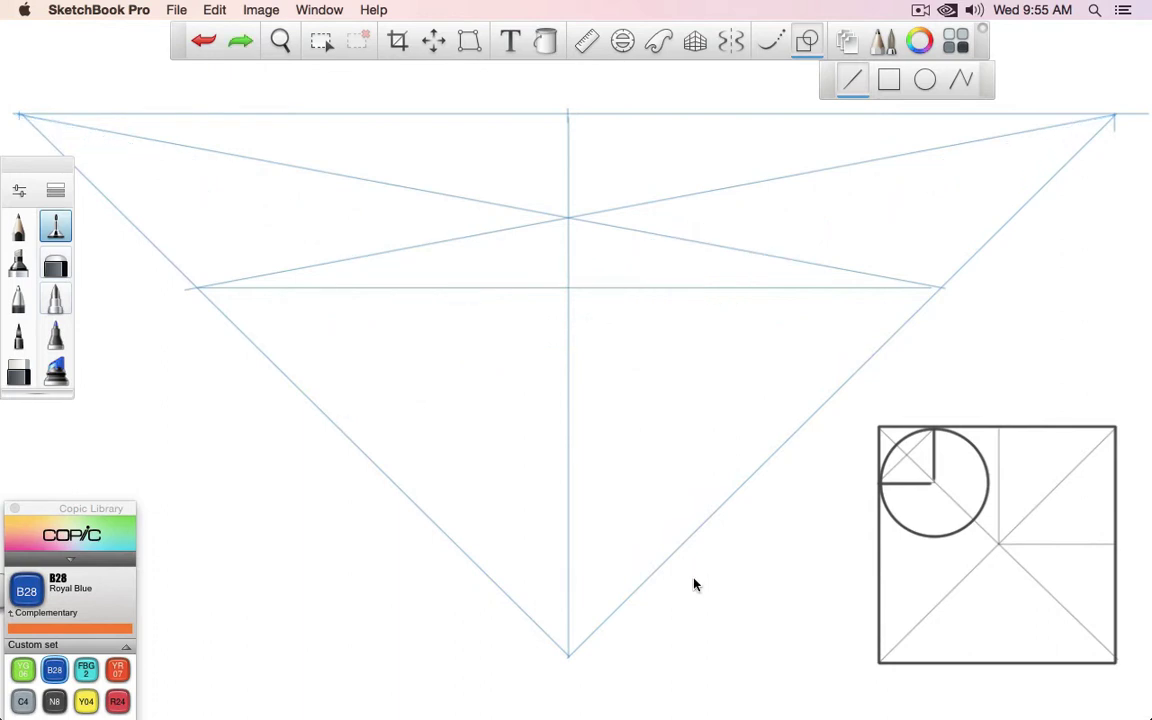
Step: Draw two blue lines between the right vanishing point and the plane's left edge, and a mirrored near line from the left vanishing point
{"action": "left_click_drag", "start_coordinate": [1113, 117], "coordinate": [278, 368]}
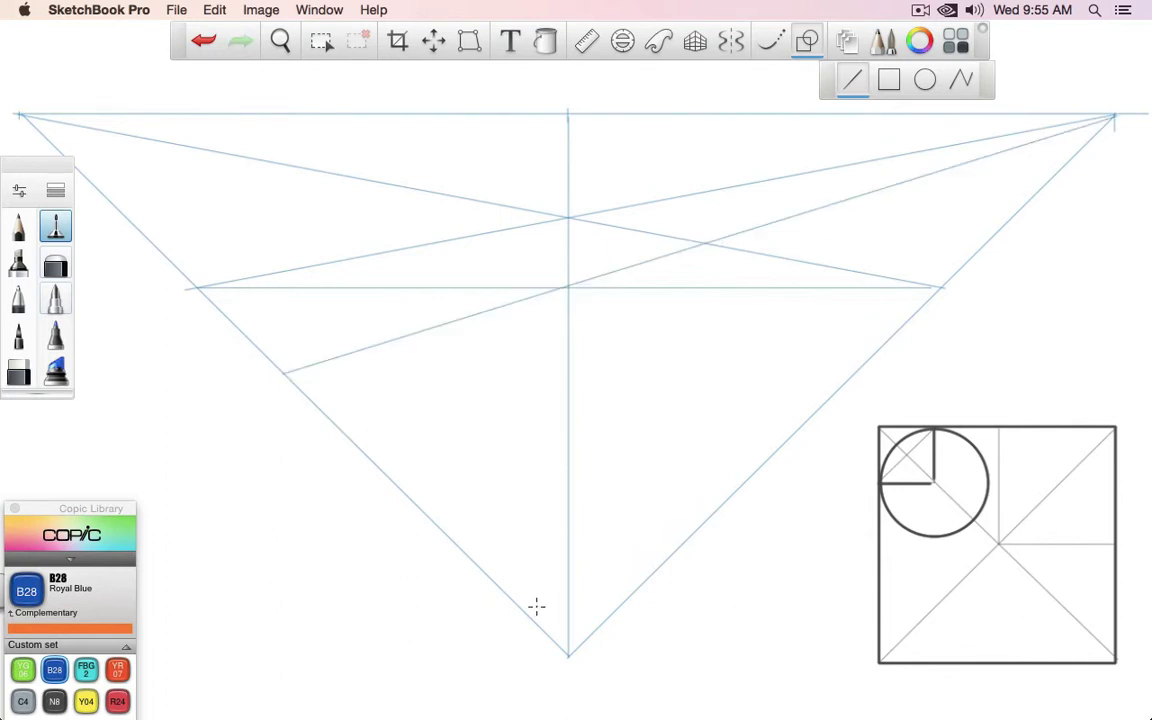
{"action": "left_click_drag", "start_coordinate": [426, 515], "coordinate": [1111, 116]}
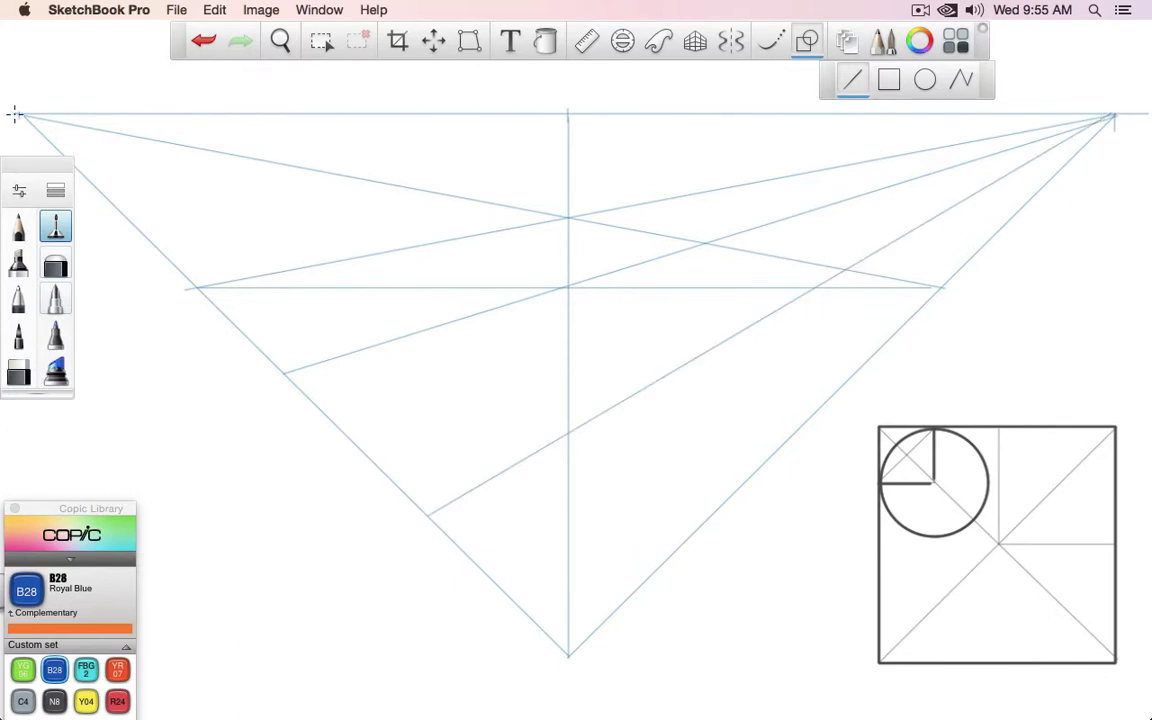
{"action": "left_click_drag", "start_coordinate": [16, 115], "coordinate": [713, 514]}
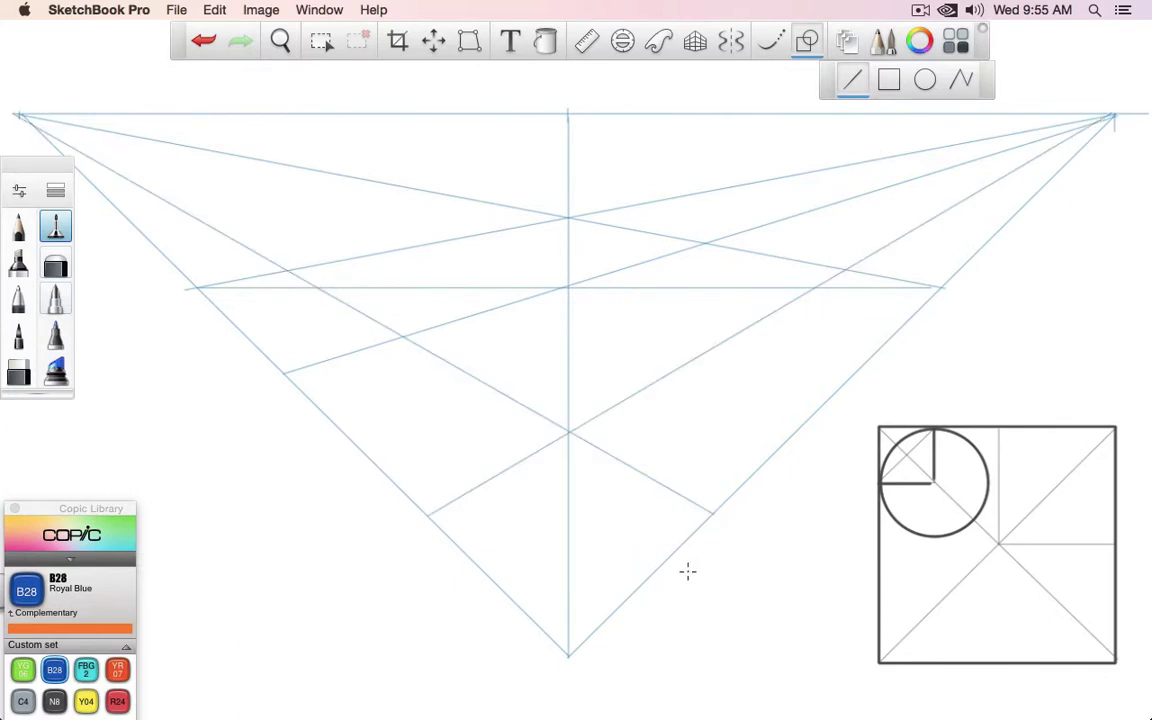
Step: Mark where the near lines cross the plane's horizontal diagonal, and draw blue lines from both vanishing points through those marks
{"action": "left_click", "coordinate": [318, 287]}
{"action": "left_click_drag", "start_coordinate": [24, 112], "coordinate": [912, 309]}
{"action": "left_click_drag", "start_coordinate": [1117, 113], "coordinate": [215, 312]}
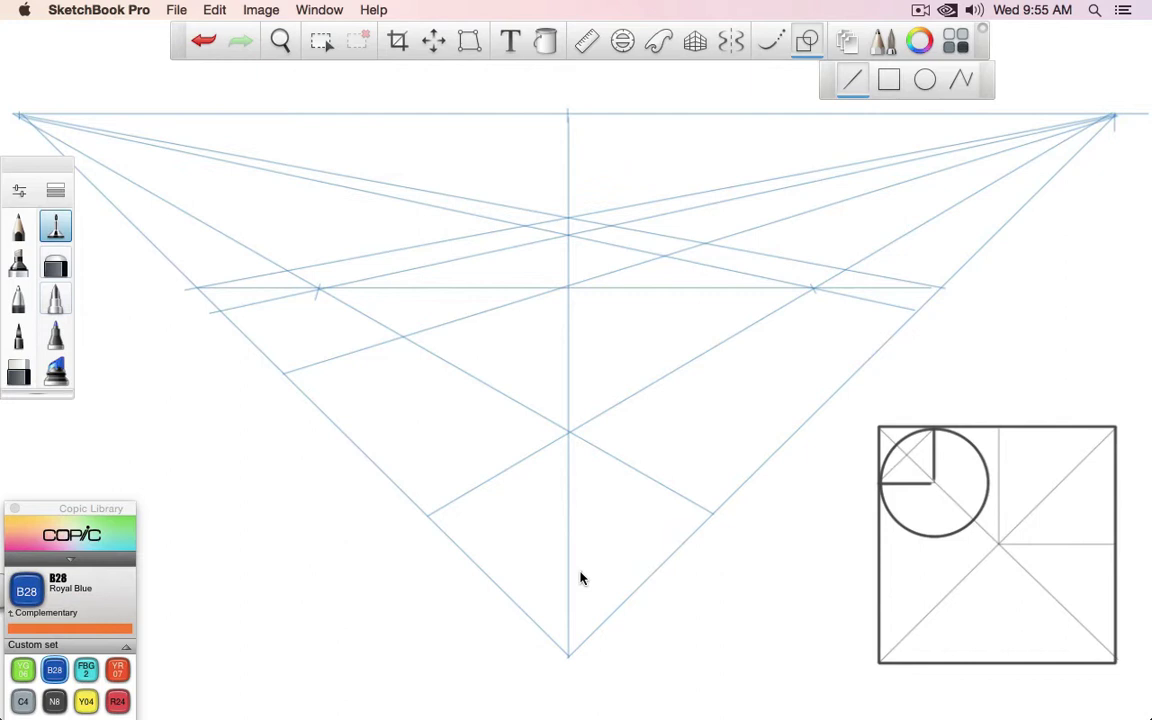
Step: Draw the cutting diagonals across the near, far, left and right corner squares of the perspective plane
{"action": "left_click_drag", "start_coordinate": [429, 517], "coordinate": [708, 517]}
{"action": "left_click_drag", "start_coordinate": [533, 224], "coordinate": [583, 199]}
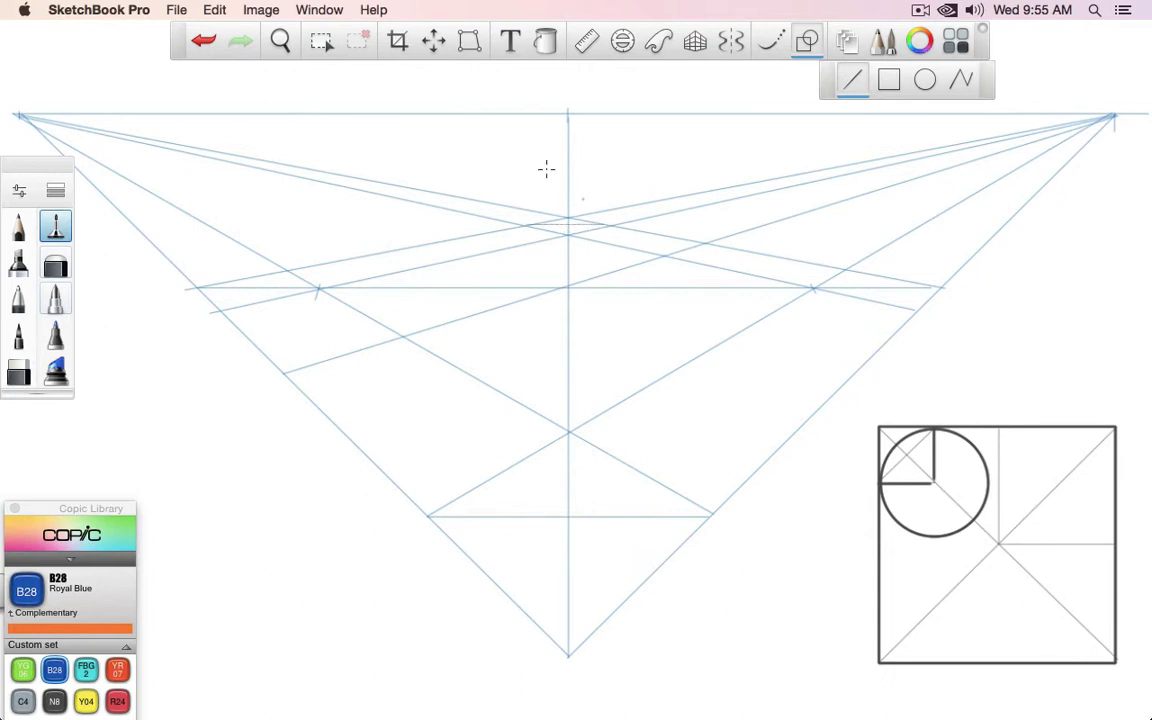
{"action": "left_click_drag", "start_coordinate": [248, 291], "coordinate": [212, 312]}
{"action": "left_click_drag", "start_coordinate": [845, 270], "coordinate": [913, 309]}
Step: Mark the curve points at all four corners of the plane with dots in Prawn R24 using the thick pen
{"action": "left_click", "coordinate": [117, 701]}
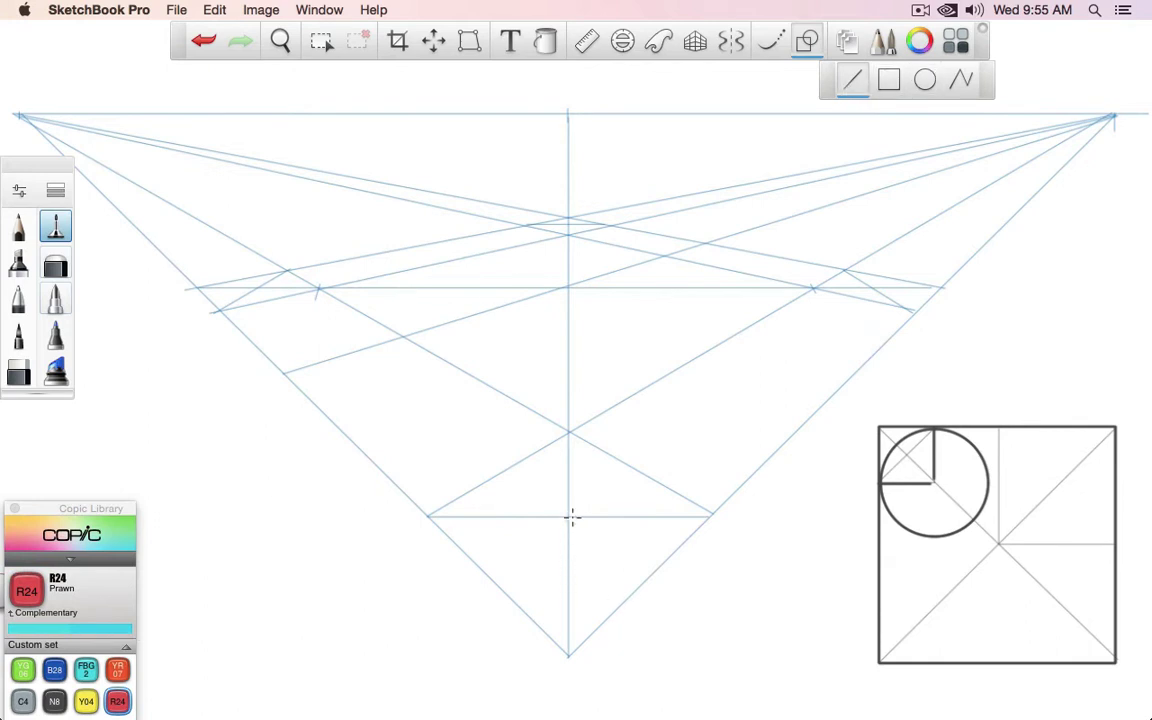
{"action": "key", "text": "p"}
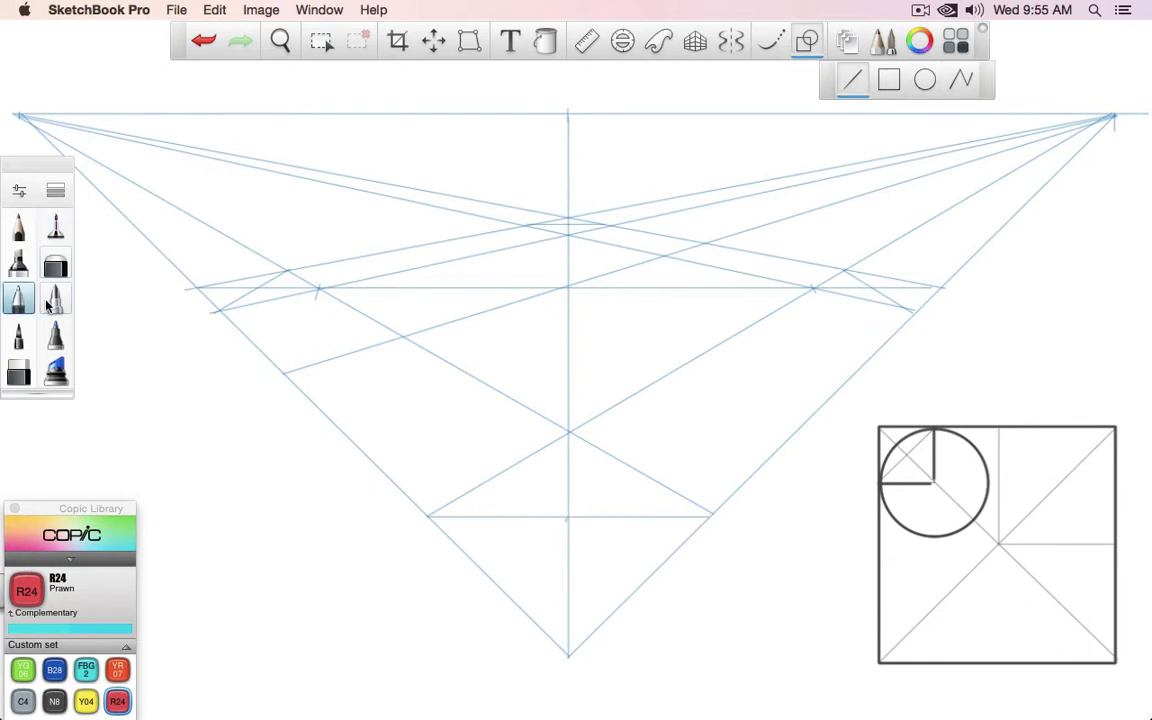
{"action": "left_click", "coordinate": [567, 572]}
Step: Draw smoothed red curves through the marked points to round the near, left, right and far corners of the plane
{"action": "left_click", "coordinate": [767, 44]}
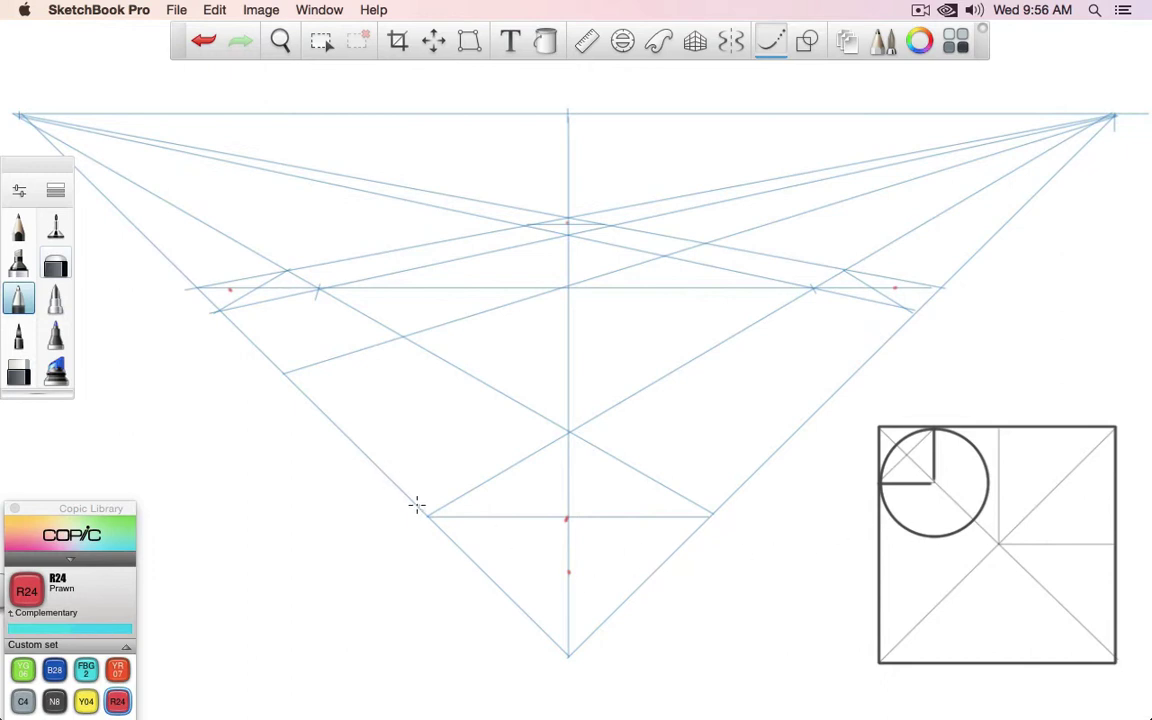
{"action": "mouse_move", "coordinate": [402, 494]}
{"action": "left_mouse_down"}
{"action": "mouse_move", "coordinate": [542, 586]}
{"action": "mouse_move", "coordinate": [615, 573]}
{"action": "mouse_move", "coordinate": [684, 537]}
{"action": "mouse_move", "coordinate": [765, 462]}
{"action": "left_mouse_up"}
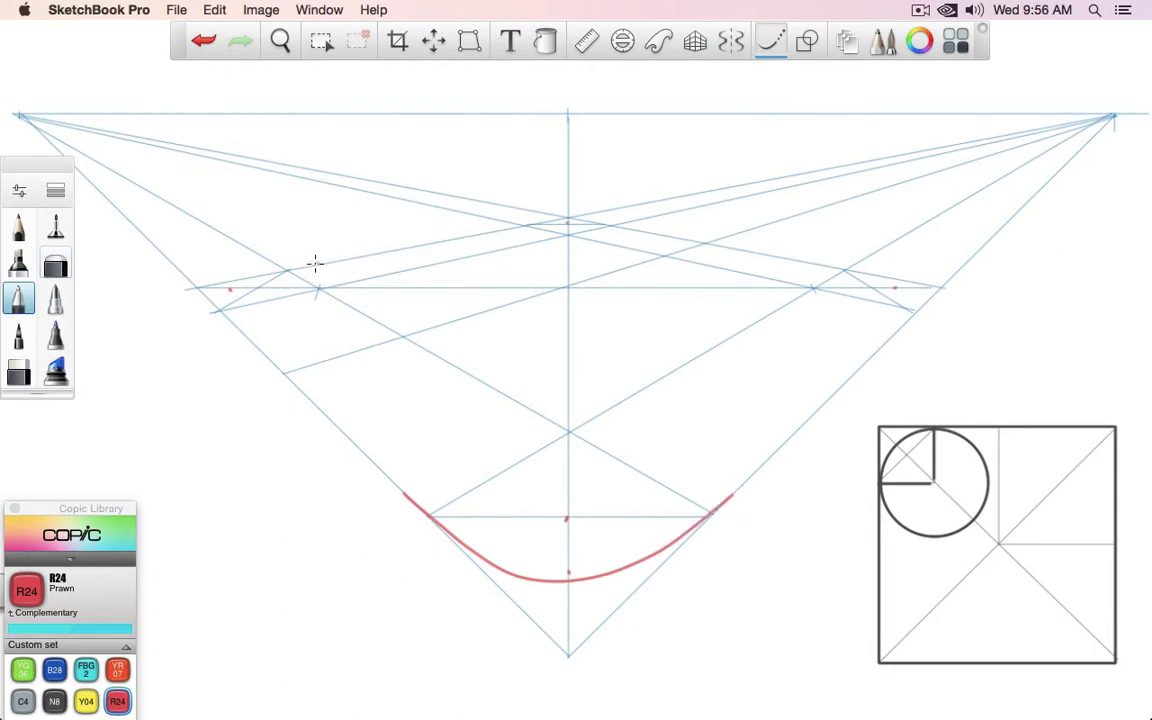
{"action": "mouse_move", "coordinate": [321, 265]}
{"action": "left_mouse_down"}
{"action": "mouse_move", "coordinate": [278, 267]}
{"action": "mouse_move", "coordinate": [203, 300]}
{"action": "mouse_move", "coordinate": [205, 324]}
{"action": "mouse_move", "coordinate": [231, 340]}
{"action": "left_mouse_up"}
{"action": "mouse_move", "coordinate": [812, 261]}
{"action": "left_mouse_down"}
{"action": "mouse_move", "coordinate": [908, 284]}
{"action": "mouse_move", "coordinate": [931, 314]}
{"action": "mouse_move", "coordinate": [921, 340]}
{"action": "mouse_move", "coordinate": [851, 371]}
{"action": "left_mouse_up"}
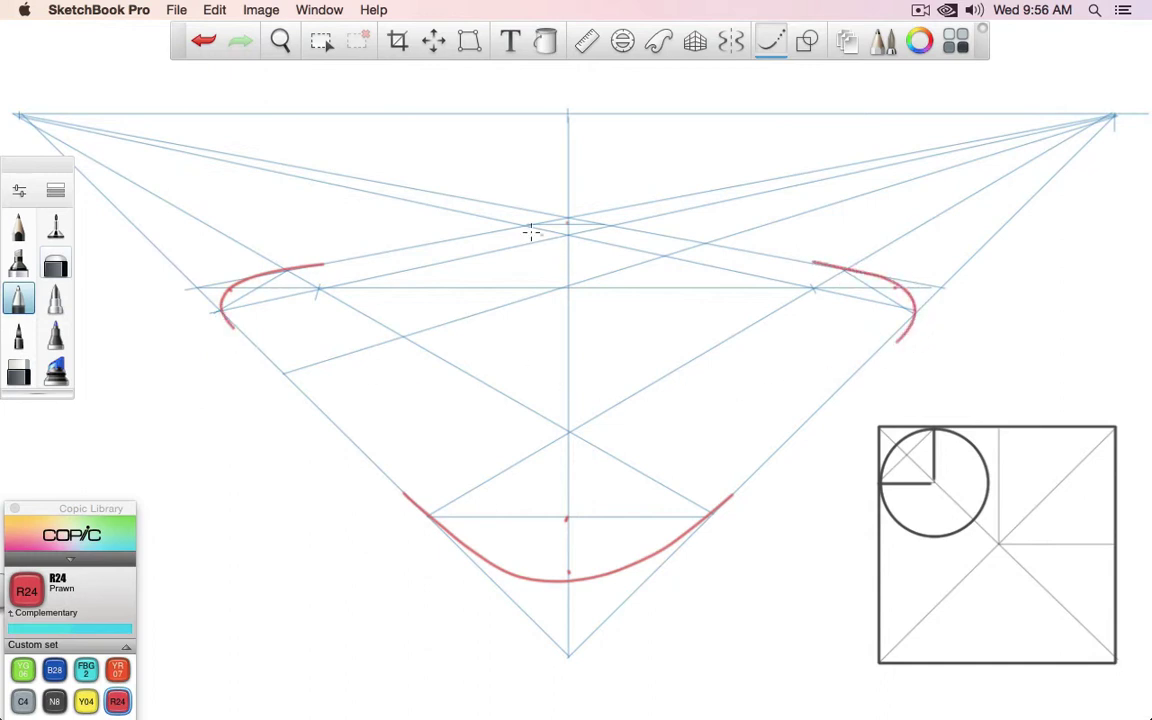
{"action": "mouse_move", "coordinate": [490, 232]}
{"action": "left_mouse_down"}
{"action": "mouse_move", "coordinate": [574, 218]}
{"action": "mouse_move", "coordinate": [666, 236]}
{"action": "left_mouse_up"}
Step: Connect the four rounded corners with straight red lines to close the rounded square in perspective
{"action": "left_click", "coordinate": [807, 42]}
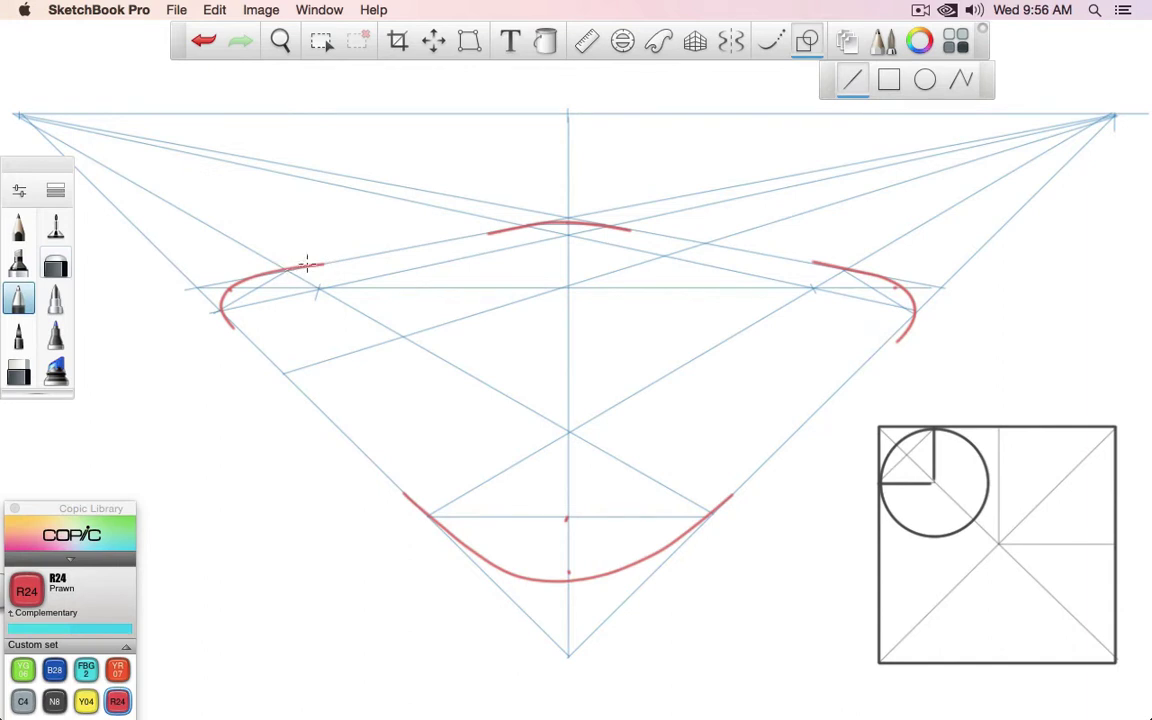
{"action": "mouse_move", "coordinate": [307, 265]}
{"action": "left_mouse_down"}
{"action": "mouse_move", "coordinate": [527, 226]}
{"action": "mouse_move", "coordinate": [650, 241]}
{"action": "mouse_move", "coordinate": [638, 226]}
{"action": "mouse_move", "coordinate": [820, 264]}
{"action": "left_mouse_up"}
{"action": "left_click_drag", "start_coordinate": [912, 318], "coordinate": [710, 503]}
{"action": "left_click_drag", "start_coordinate": [429, 514], "coordinate": [278, 368]}
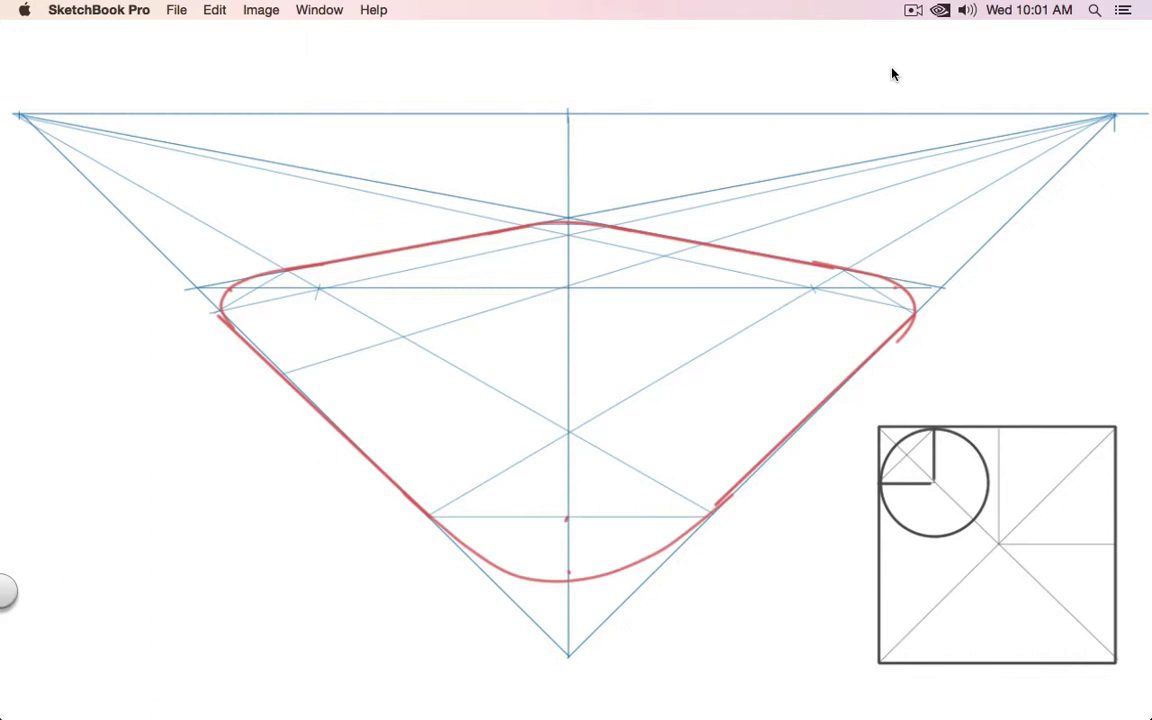
Step: Hide Layer13-1 with the rounded-square construction and add a new layer above it
{"action": "key", "text": "Tab"}
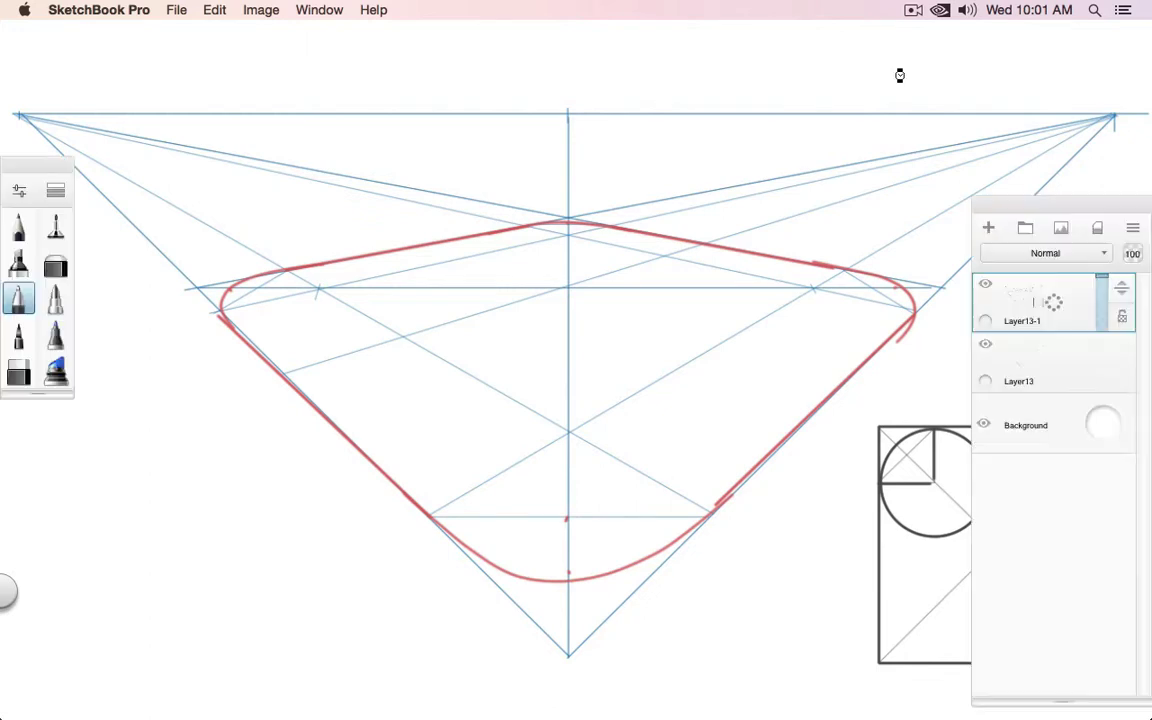
{"action": "left_click", "coordinate": [985, 284]}
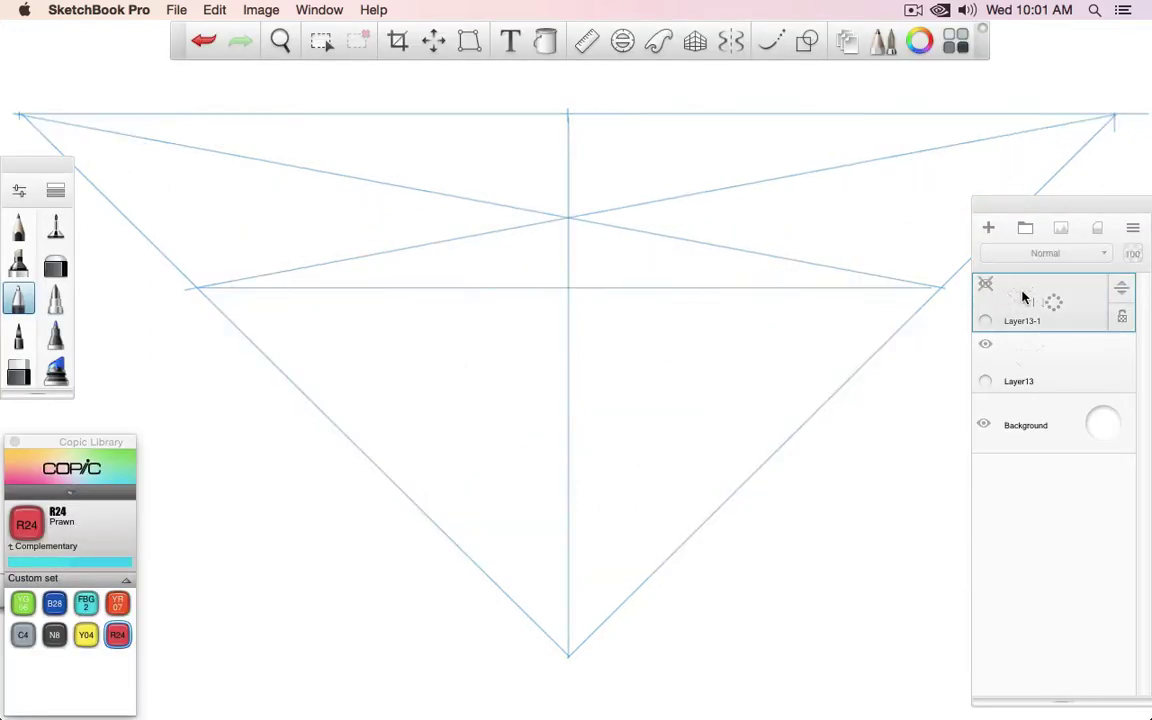
{"action": "left_click", "coordinate": [988, 228]}
Step: With thin Yellowish Green YG06 lines, draw the upper plane's near edges from both vanishing points to the centre line and add verticals at the side corners
{"action": "left_click", "coordinate": [23, 603]}
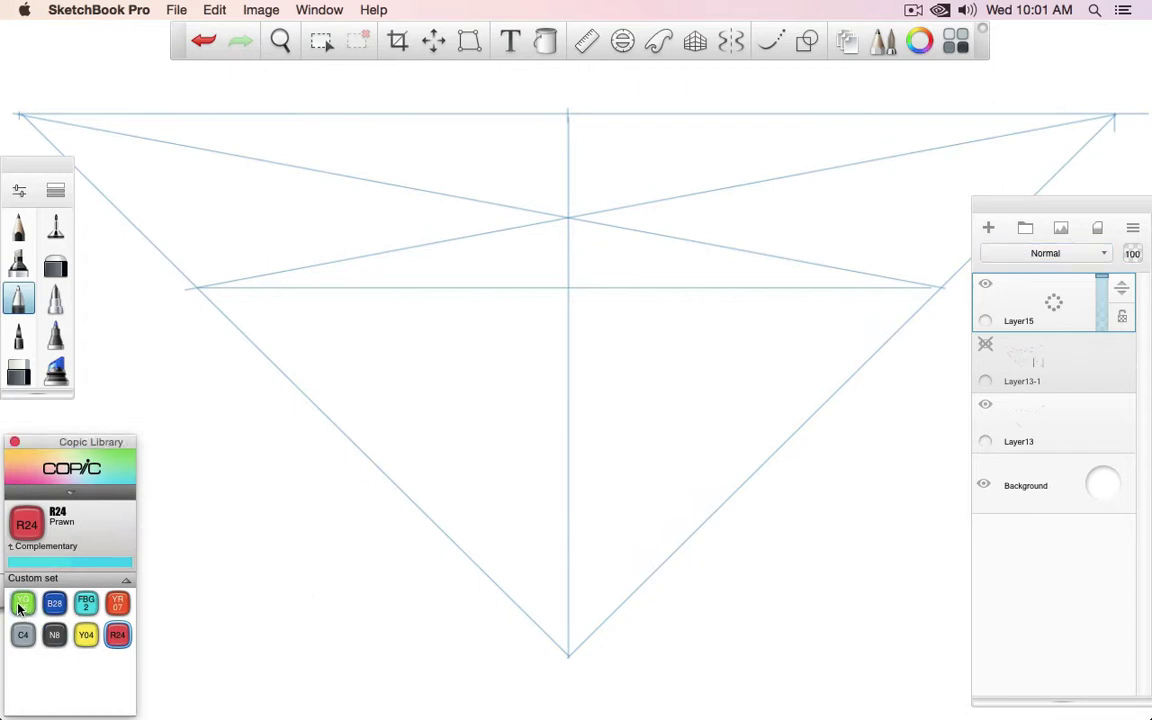
{"action": "left_click", "coordinate": [807, 41]}
{"action": "left_click", "coordinate": [858, 79]}
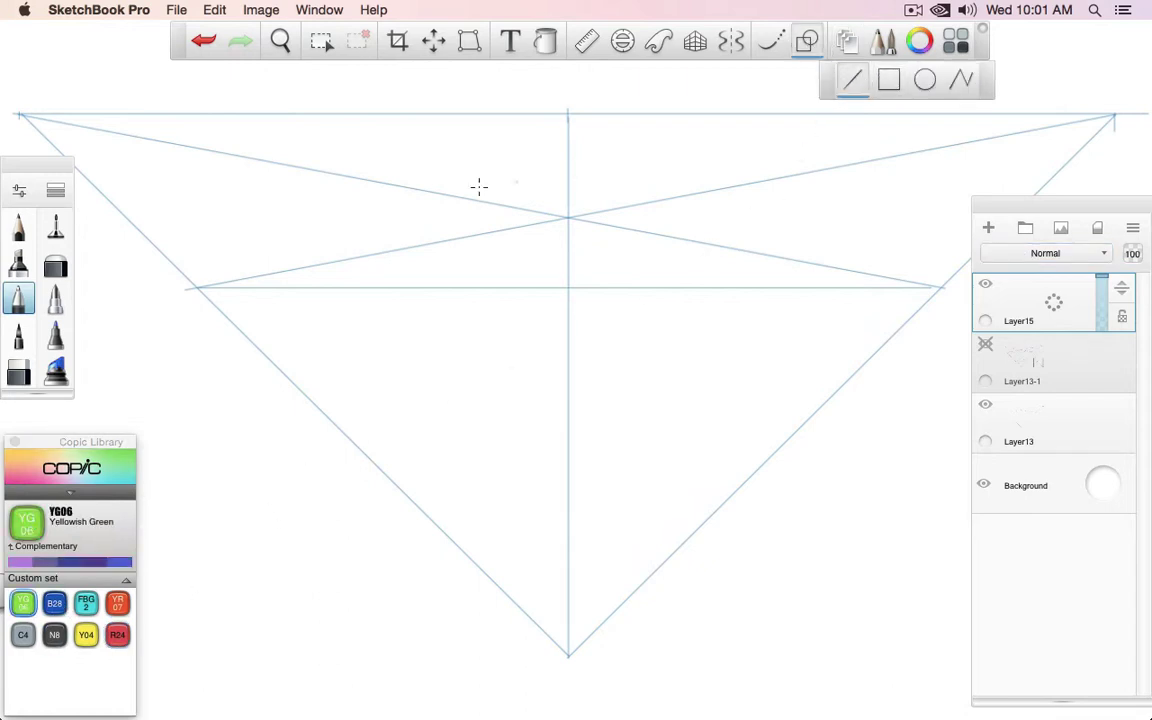
{"action": "left_click", "coordinate": [55, 227]}
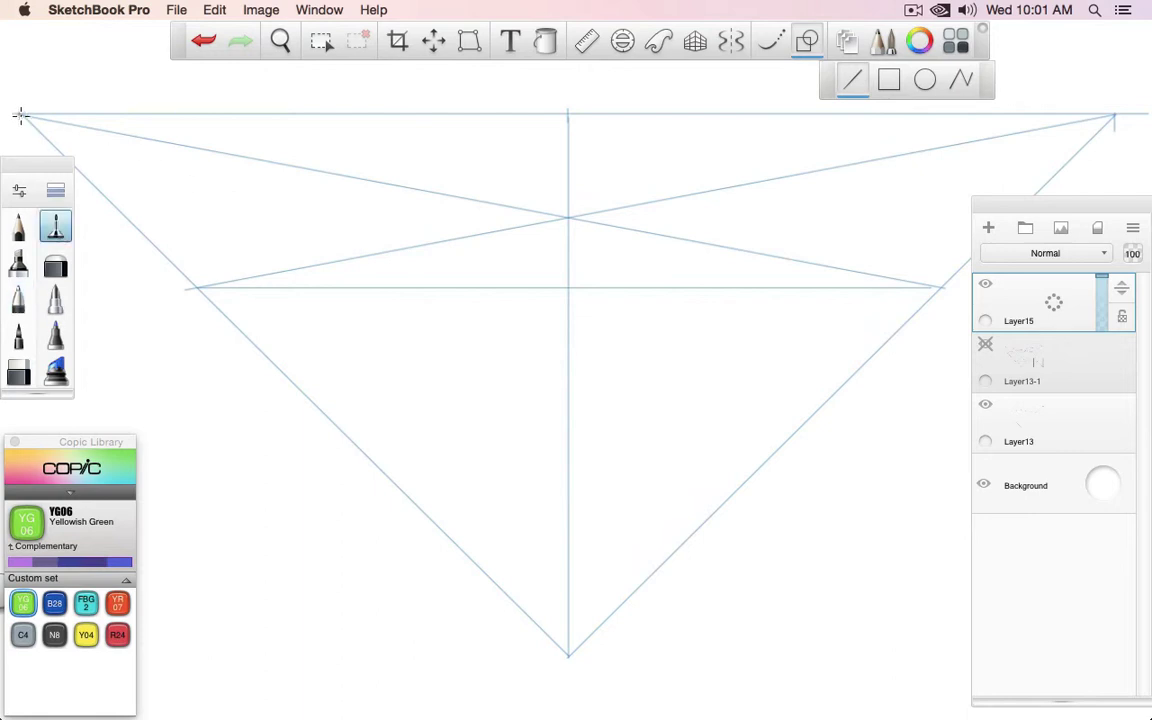
{"action": "left_click_drag", "start_coordinate": [236, 213], "coordinate": [1097, 110]}
{"action": "left_click_drag", "start_coordinate": [198, 287], "coordinate": [202, 188]}
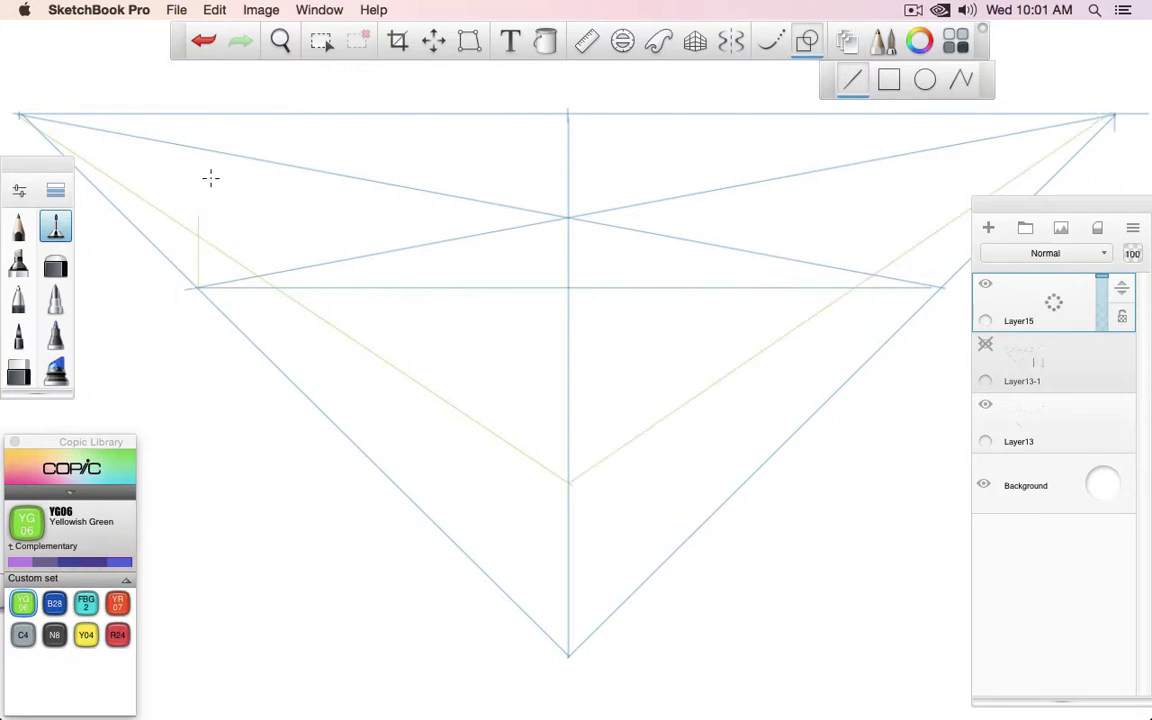
{"action": "mouse_move", "coordinate": [945, 284]}
{"action": "left_mouse_down"}
{"action": "mouse_move", "coordinate": [951, 193]}
{"action": "mouse_move", "coordinate": [950, 207]}
{"action": "left_mouse_up"}
Step: Draw the upper plane's two far edges in green from the side verticals toward the opposite vanishing points, redrawing the far-left edge
{"action": "left_click_drag", "start_coordinate": [528, 178], "coordinate": [26, 113]}
{"action": "left_click_drag", "start_coordinate": [200, 234], "coordinate": [1113, 115]}
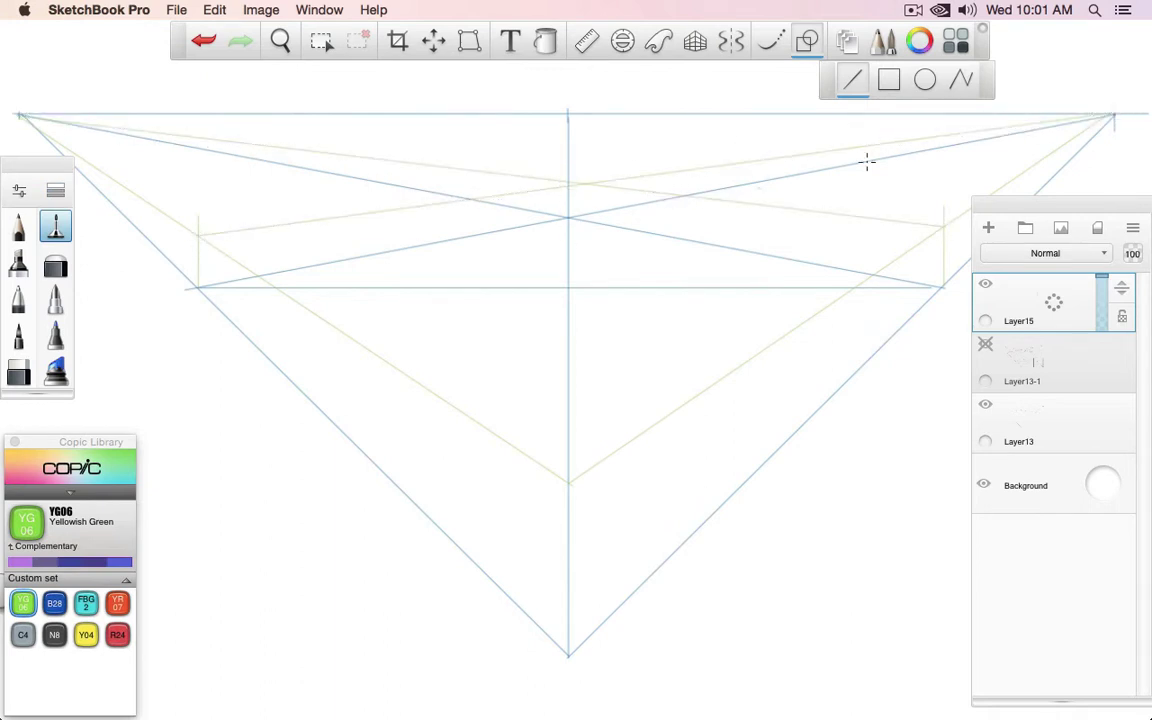
{"action": "key", "text": "super+z"}
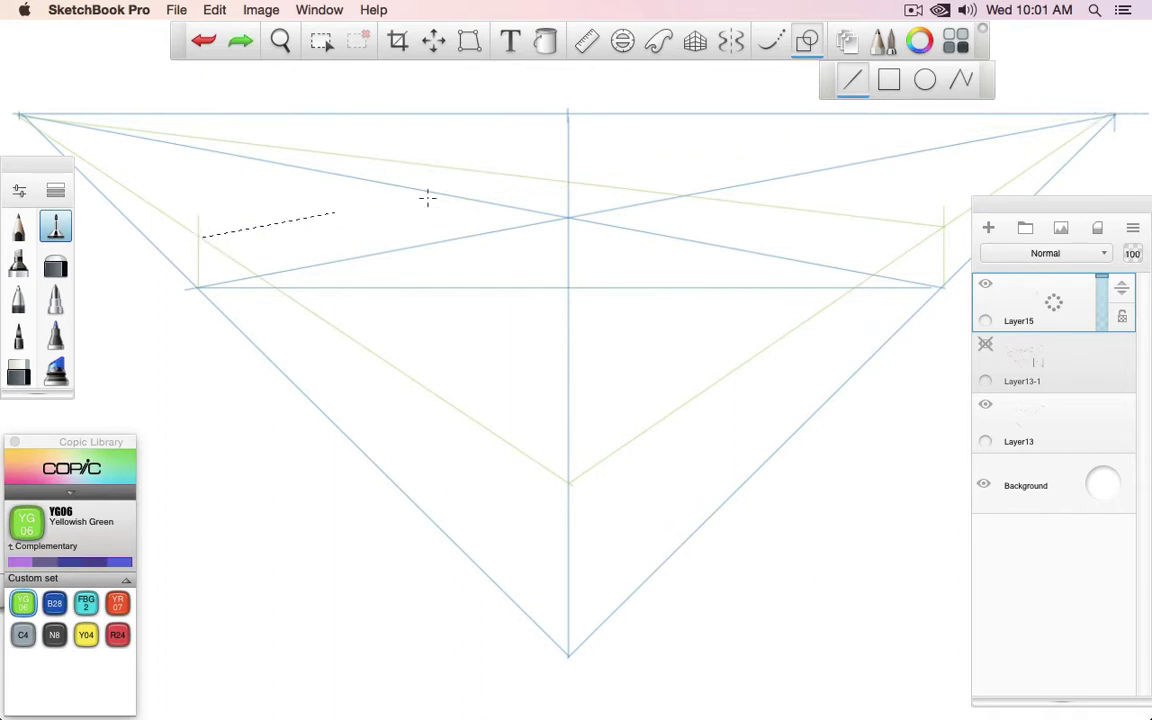
{"action": "left_click_drag", "start_coordinate": [427, 197], "coordinate": [680, 167]}
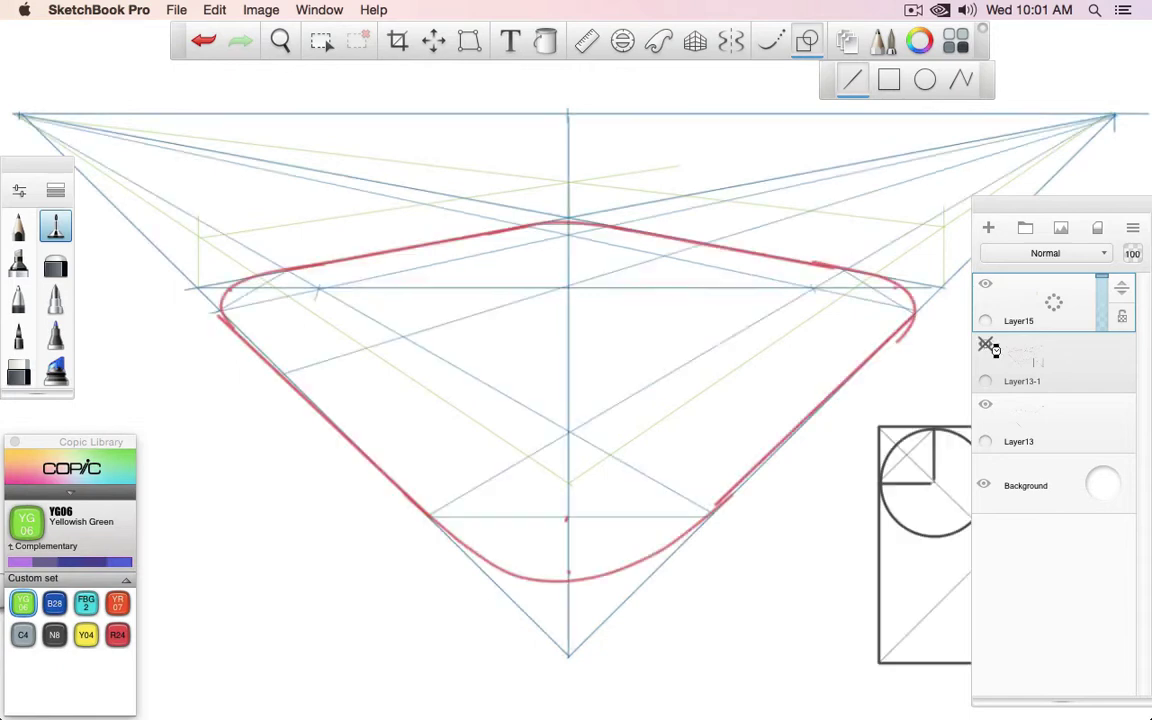
Step: Show Layer13-1, raise green verticals from the curve end points at all four rounded corners to the upper plane, and hide the layer again
{"action": "left_click", "coordinate": [985, 344]}
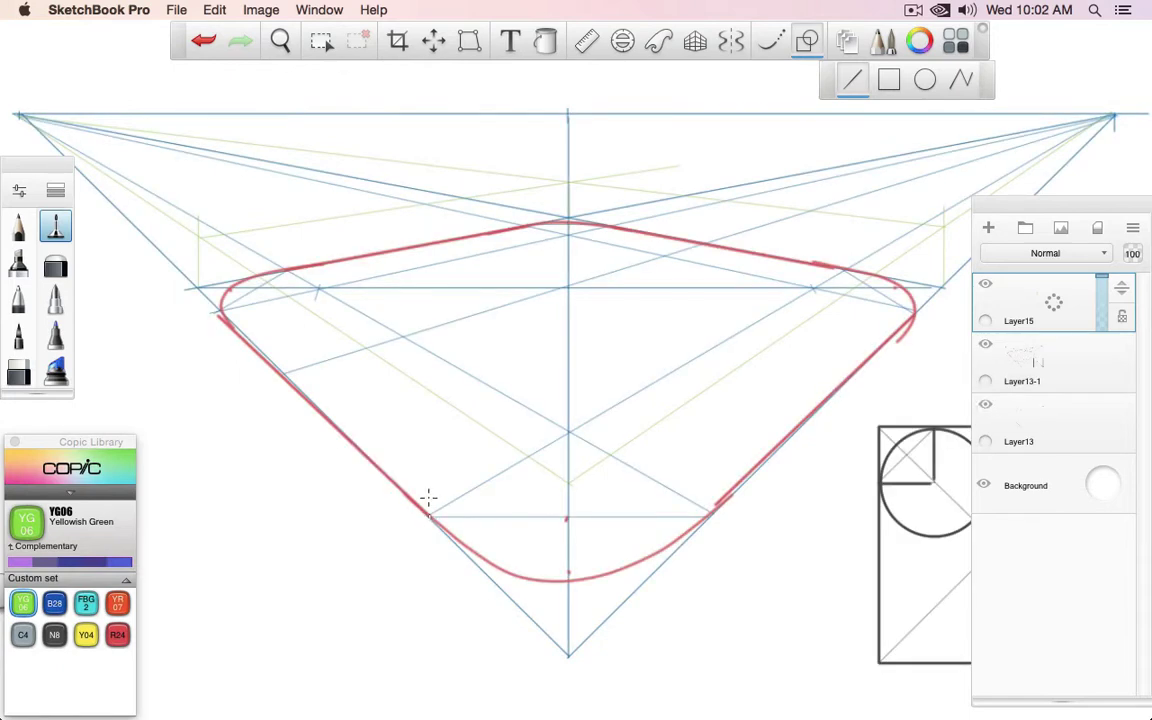
{"action": "left_click_drag", "start_coordinate": [429, 512], "coordinate": [429, 387]}
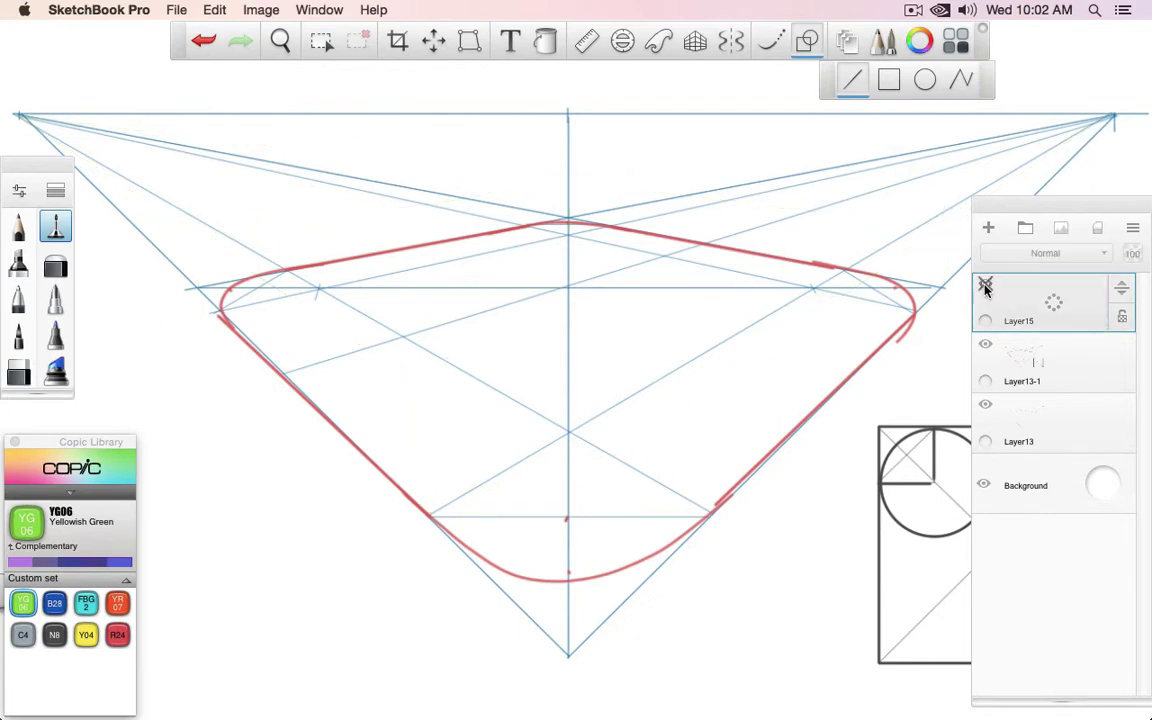
{"action": "left_click_drag", "start_coordinate": [711, 510], "coordinate": [731, 374]}
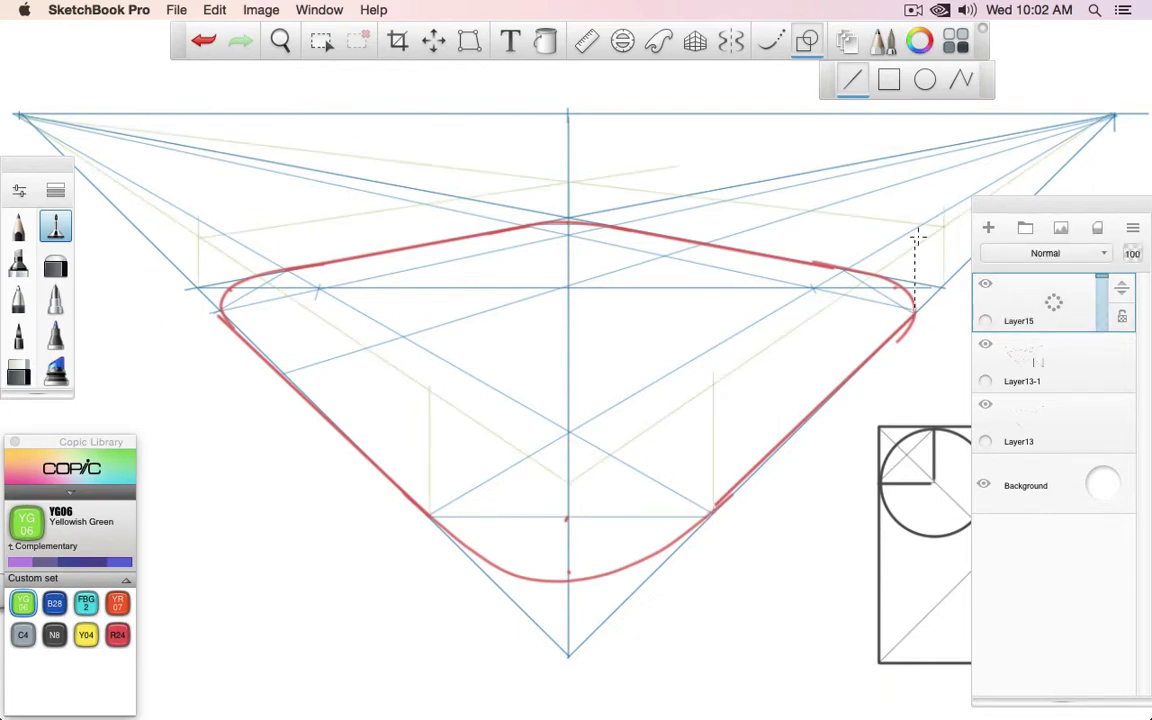
{"action": "left_click_drag", "start_coordinate": [917, 237], "coordinate": [916, 238]}
{"action": "left_click_drag", "start_coordinate": [846, 264], "coordinate": [843, 210]}
{"action": "left_click_drag", "start_coordinate": [610, 224], "coordinate": [611, 178]}
{"action": "left_click_drag", "start_coordinate": [286, 268], "coordinate": [286, 222]}
{"action": "left_click", "coordinate": [983, 345]}
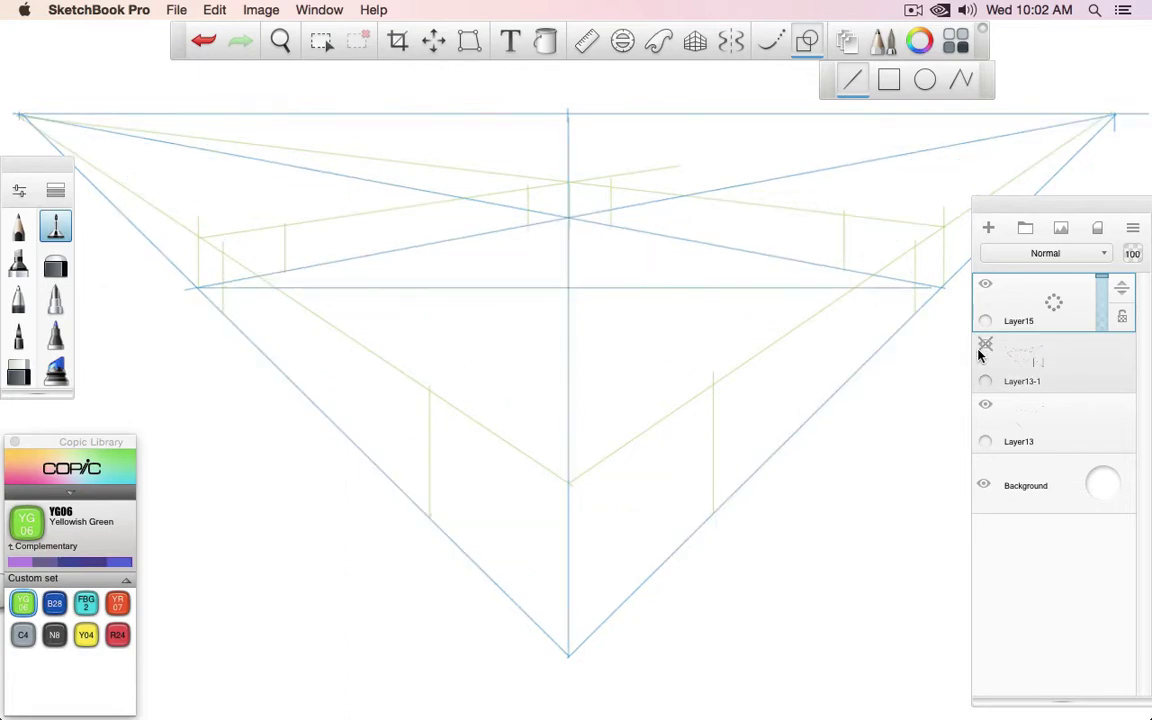
{"action": "left_click", "coordinate": [983, 346]}
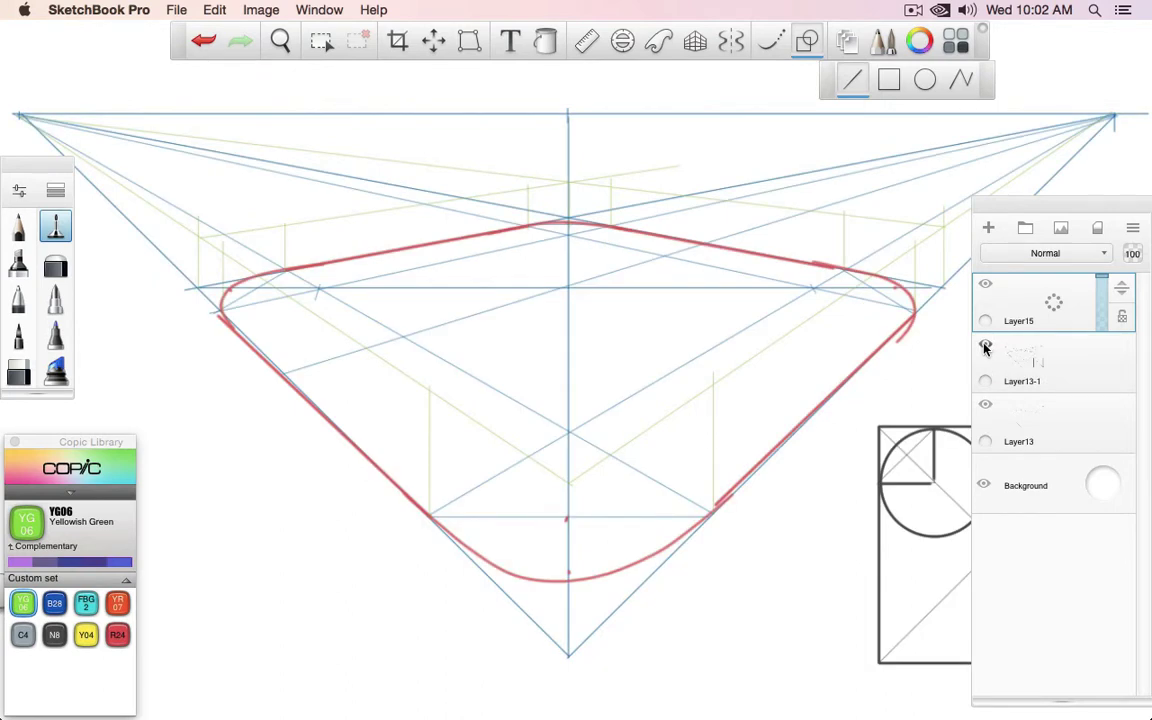
{"action": "left_click", "coordinate": [985, 346]}
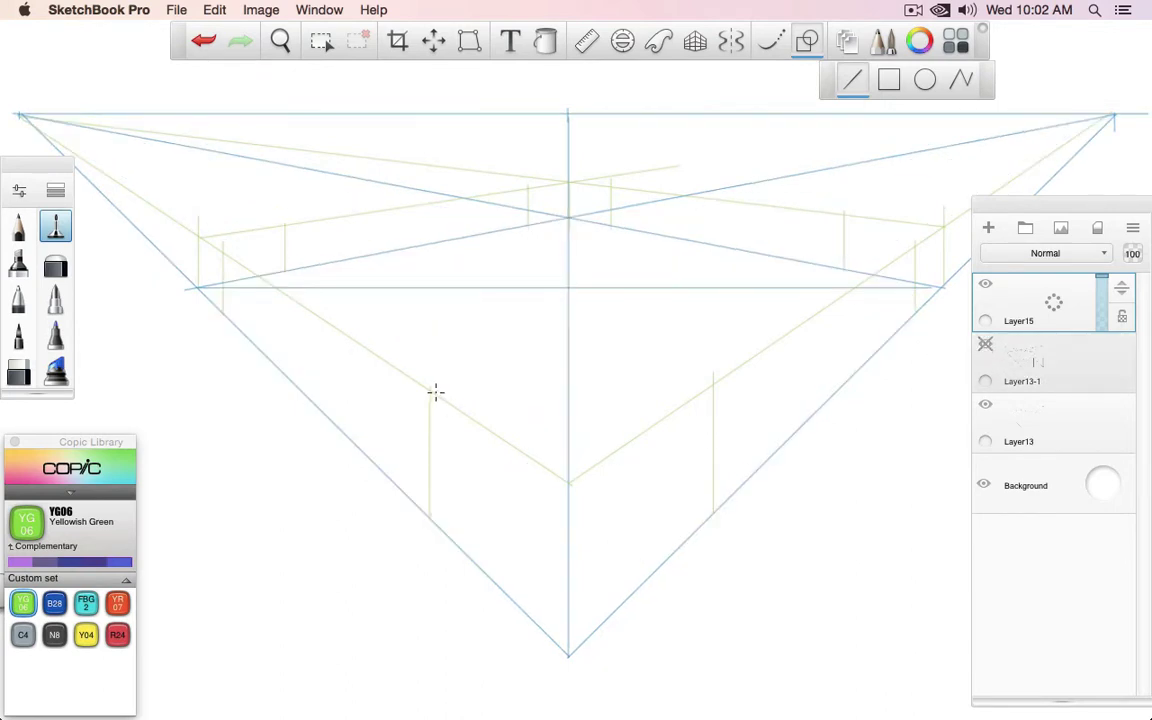
Step: Connect the verticals at the near and far corners horizontally, and draw the left corner's green guide lines to the vanishing points plus its corner diagonal
{"action": "left_click_drag", "start_coordinate": [430, 392], "coordinate": [712, 392]}
{"action": "left_click_drag", "start_coordinate": [532, 188], "coordinate": [621, 189]}
{"action": "left_click_drag", "start_coordinate": [16, 112], "coordinate": [385, 262]}
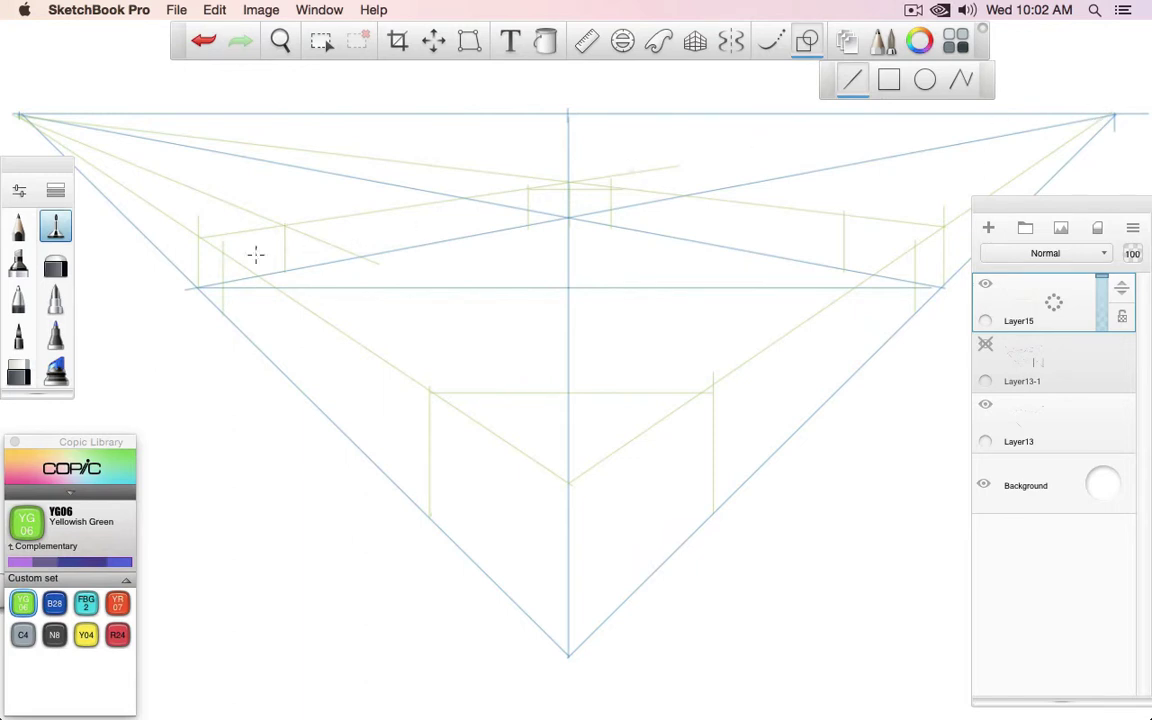
{"action": "left_click_drag", "start_coordinate": [221, 252], "coordinate": [1112, 116]}
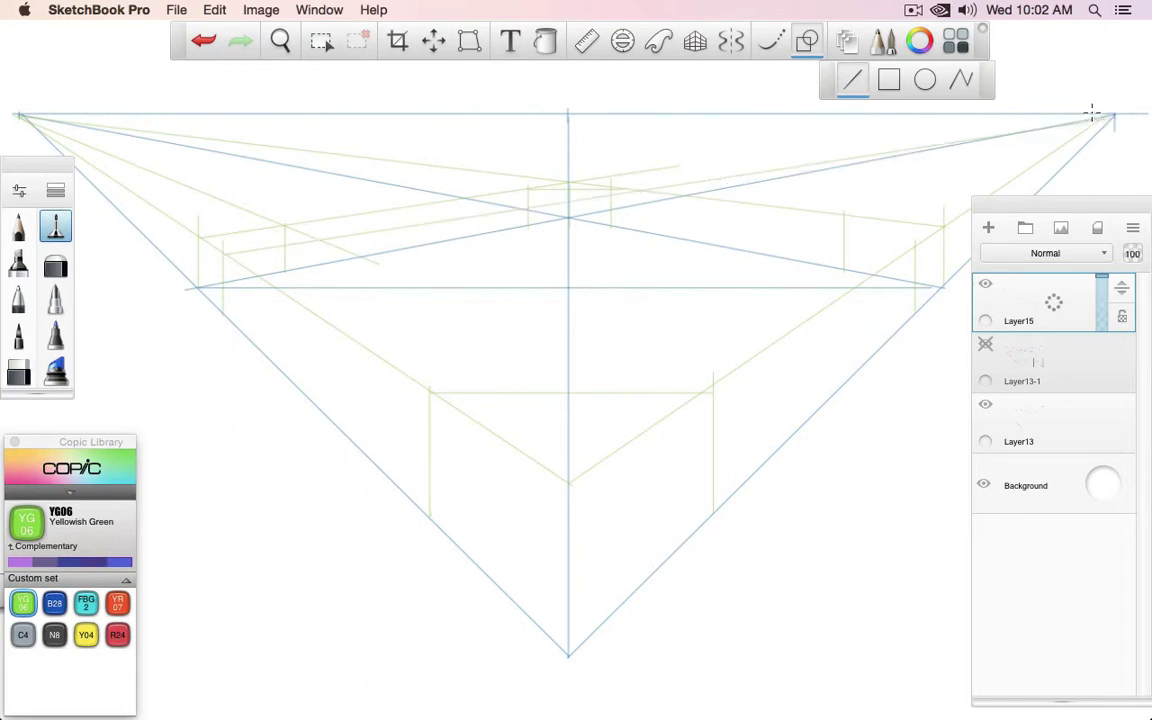
{"action": "left_click_drag", "start_coordinate": [268, 234], "coordinate": [288, 222]}
Step: Draw the right corner's green guides and diagonal, extend both side guides to the near corner's points, and compare Layer15 with Layer13-1
{"action": "left_click_drag", "start_coordinate": [1105, 121], "coordinate": [765, 246]}
{"action": "left_click_drag", "start_coordinate": [915, 246], "coordinate": [18, 113]}
{"action": "left_click_drag", "start_coordinate": [907, 243], "coordinate": [912, 245]}
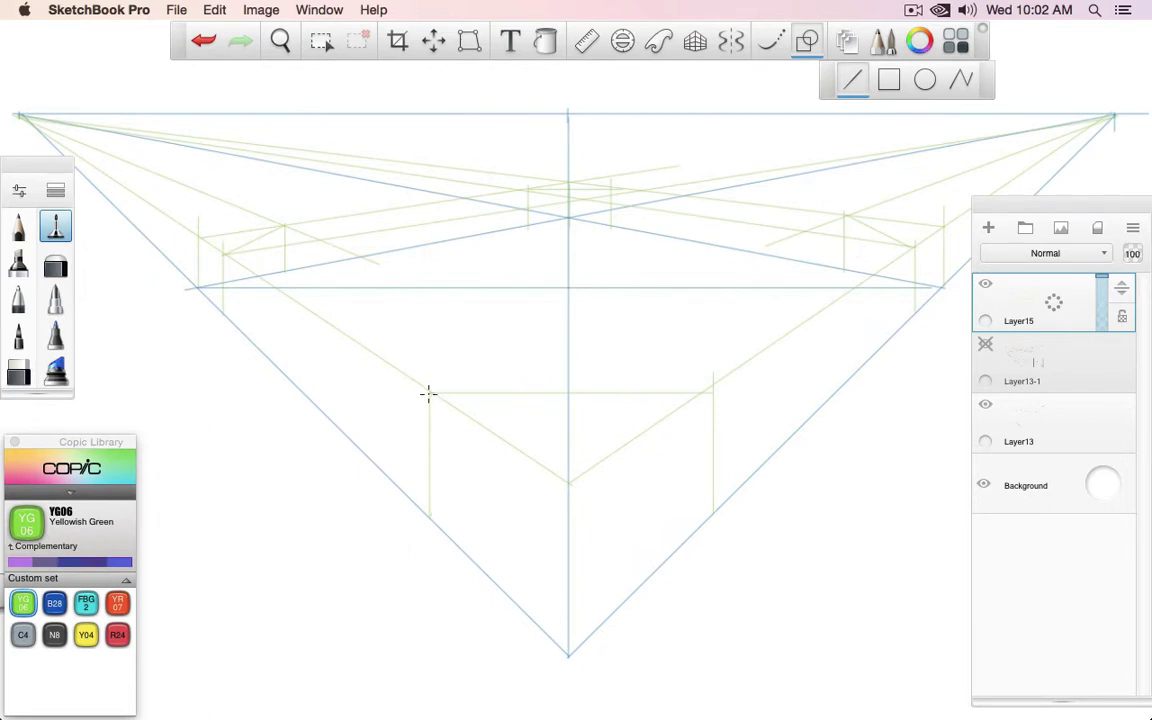
{"action": "left_click_drag", "start_coordinate": [430, 391], "coordinate": [843, 216]}
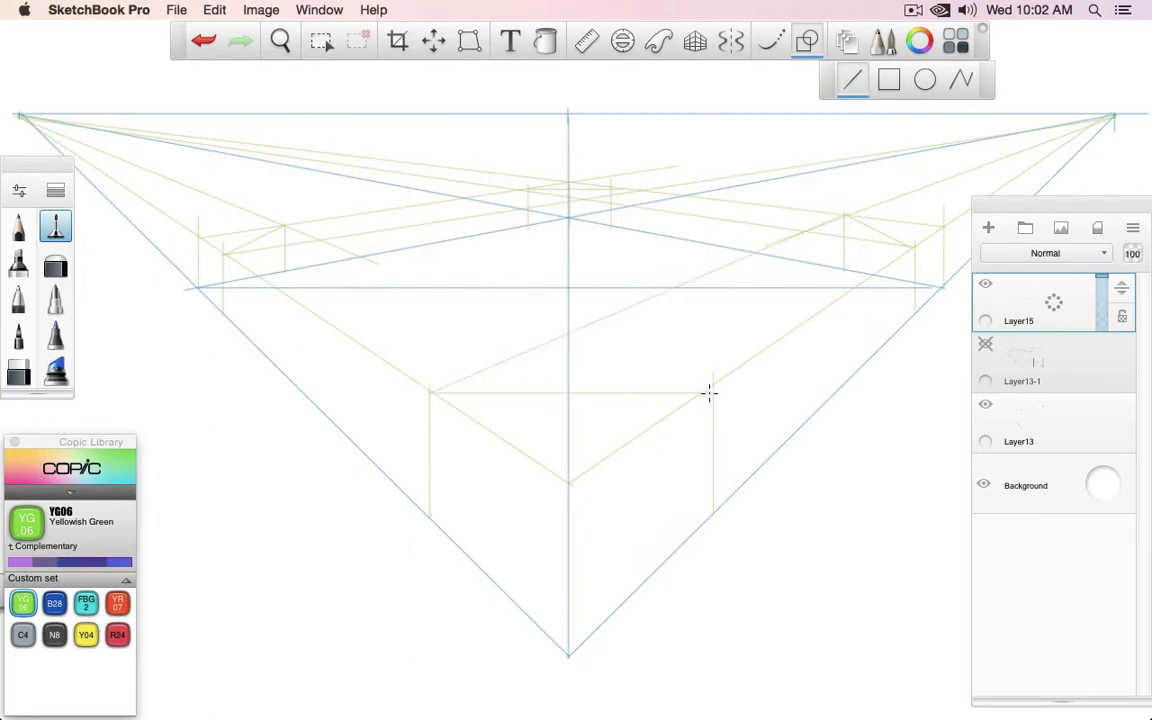
{"action": "left_click_drag", "start_coordinate": [711, 391], "coordinate": [353, 268]}
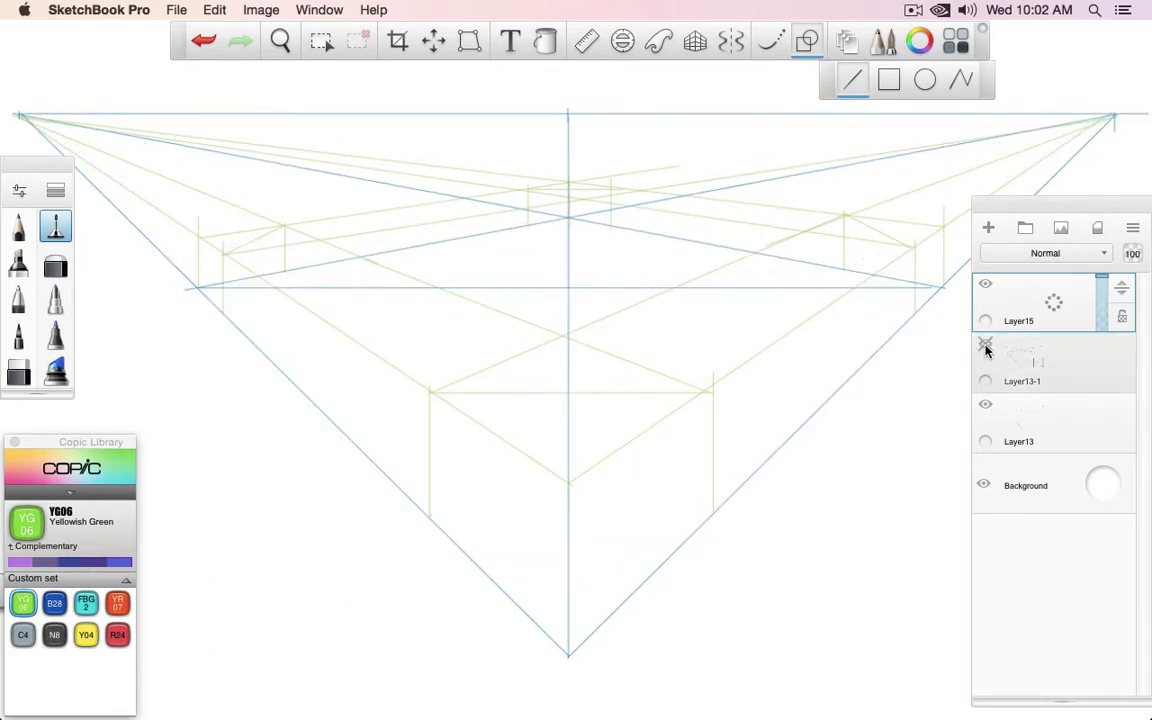
{"action": "left_click", "coordinate": [985, 284]}
{"action": "left_click", "coordinate": [985, 343]}
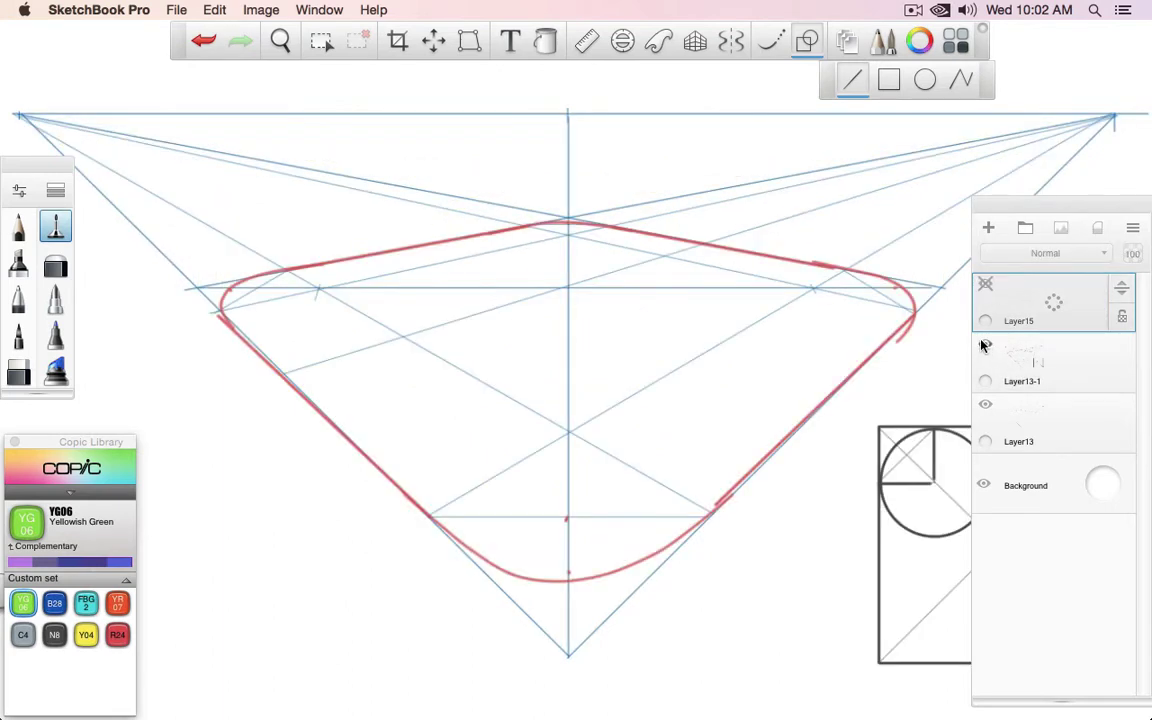
{"action": "left_click", "coordinate": [985, 343]}
{"action": "left_click", "coordinate": [985, 285]}
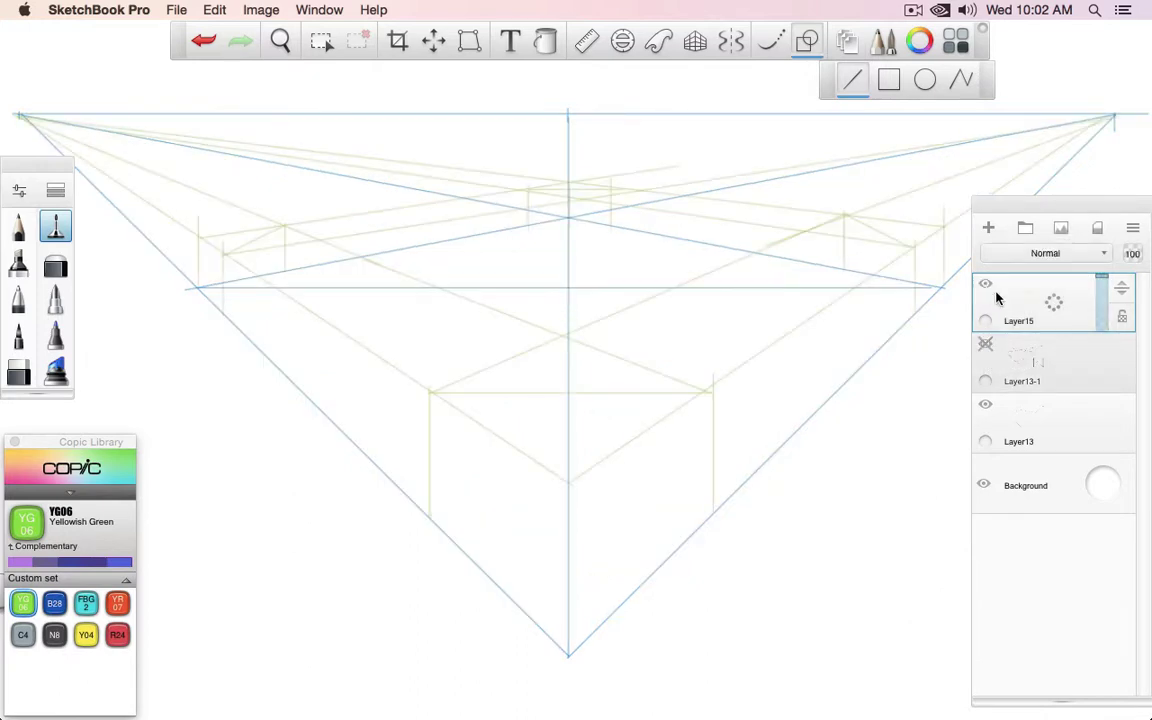
Step: Add a new layer and draw thick Prawn R24 straight lines along the upper plane's four edges between the corner points
{"action": "left_click", "coordinate": [988, 228]}
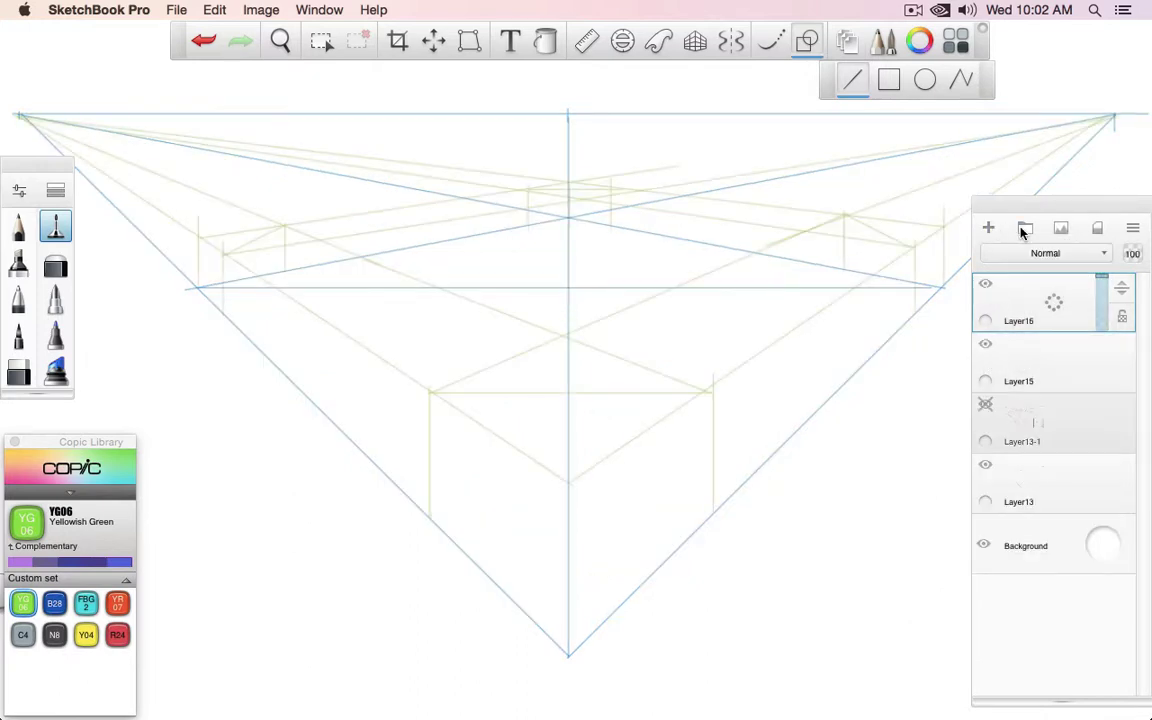
{"action": "left_click", "coordinate": [117, 634]}
{"action": "left_click", "coordinate": [19, 299]}
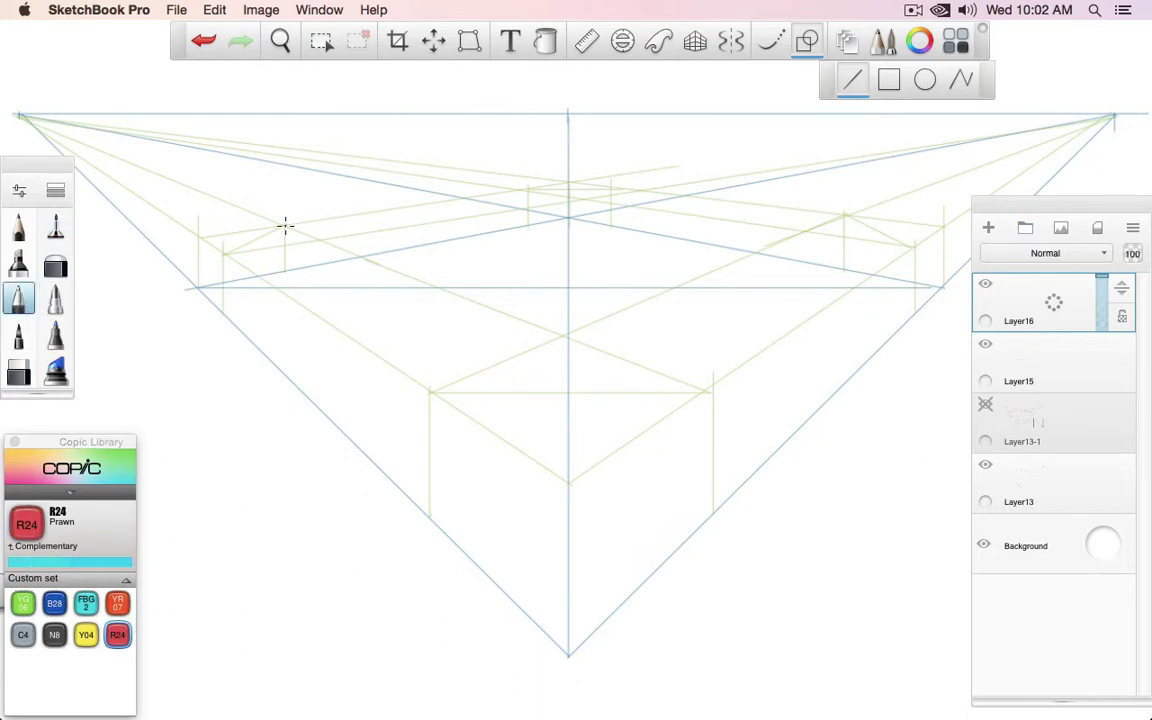
{"action": "left_click_drag", "start_coordinate": [285, 226], "coordinate": [523, 189]}
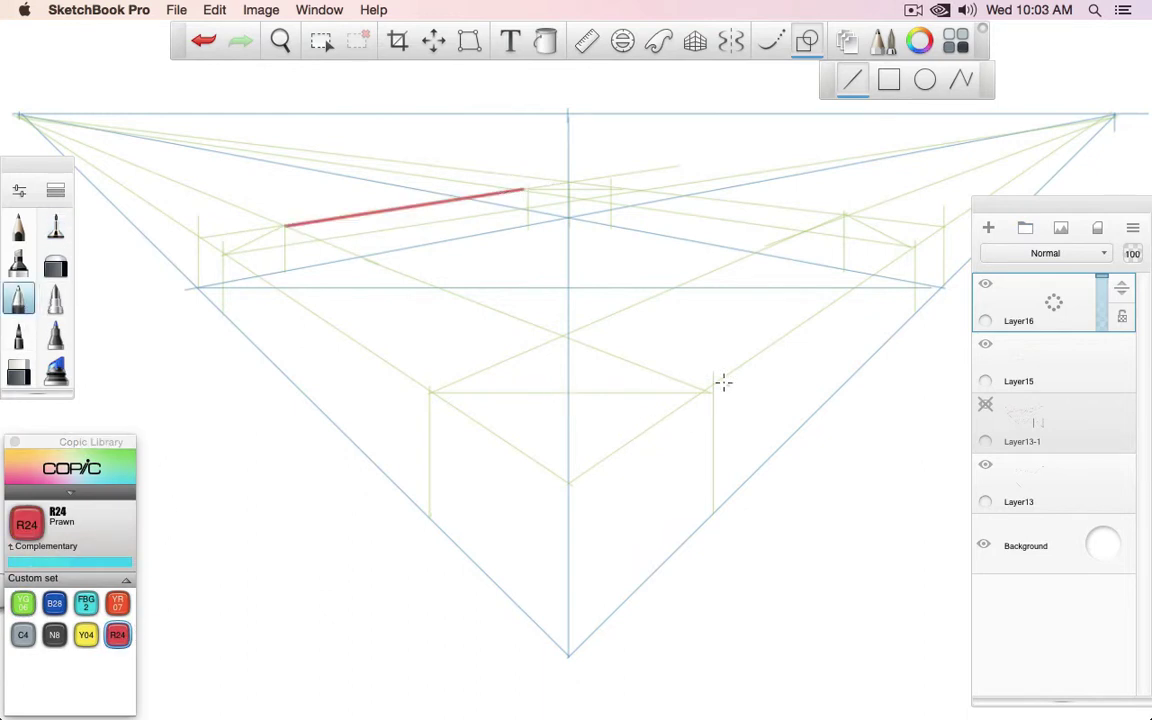
{"action": "left_click_drag", "start_coordinate": [897, 252], "coordinate": [913, 247]}
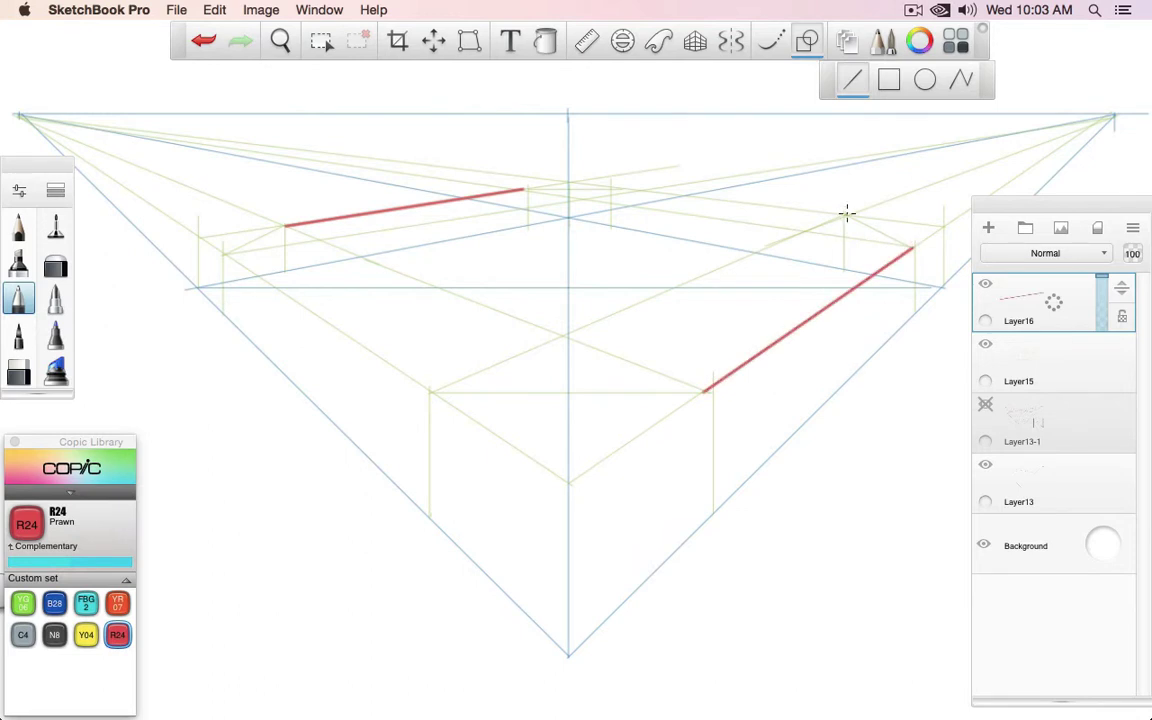
{"action": "left_click_drag", "start_coordinate": [725, 204], "coordinate": [611, 188]}
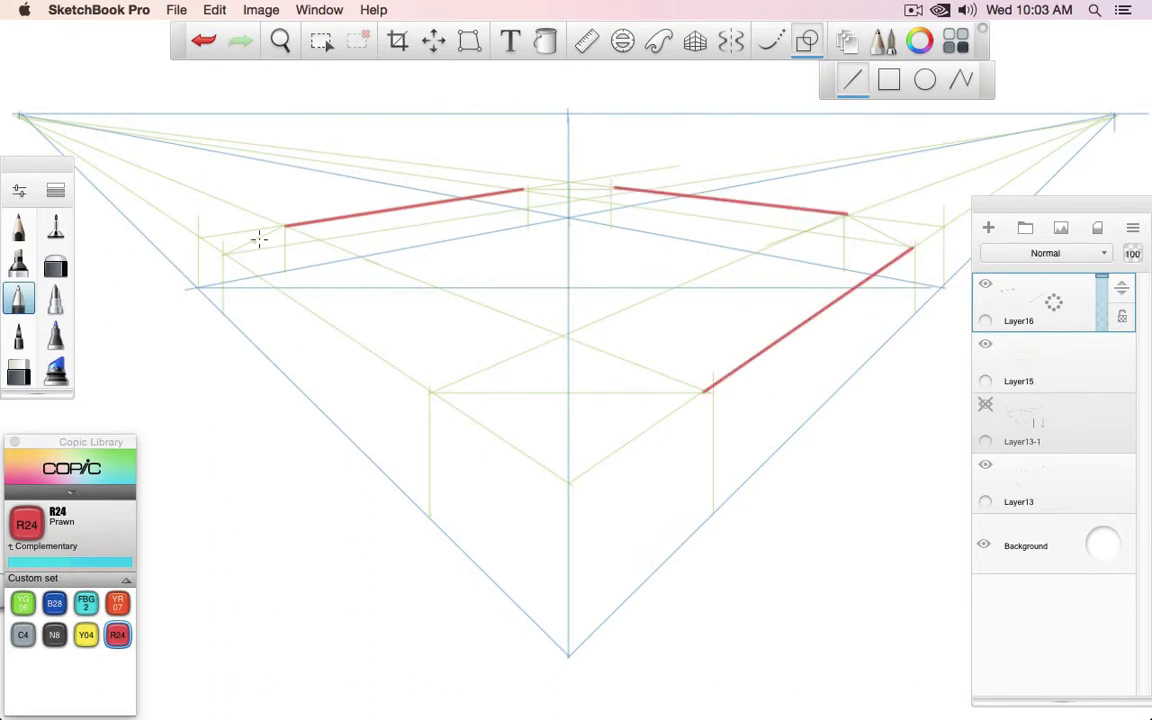
{"action": "left_click_drag", "start_coordinate": [224, 255], "coordinate": [424, 394]}
Step: Compare the upper edges with the rounded square on Layer13-1, and redraw the near-left red edge to end exactly at the near corner's vertical
{"action": "left_click", "coordinate": [985, 343]}
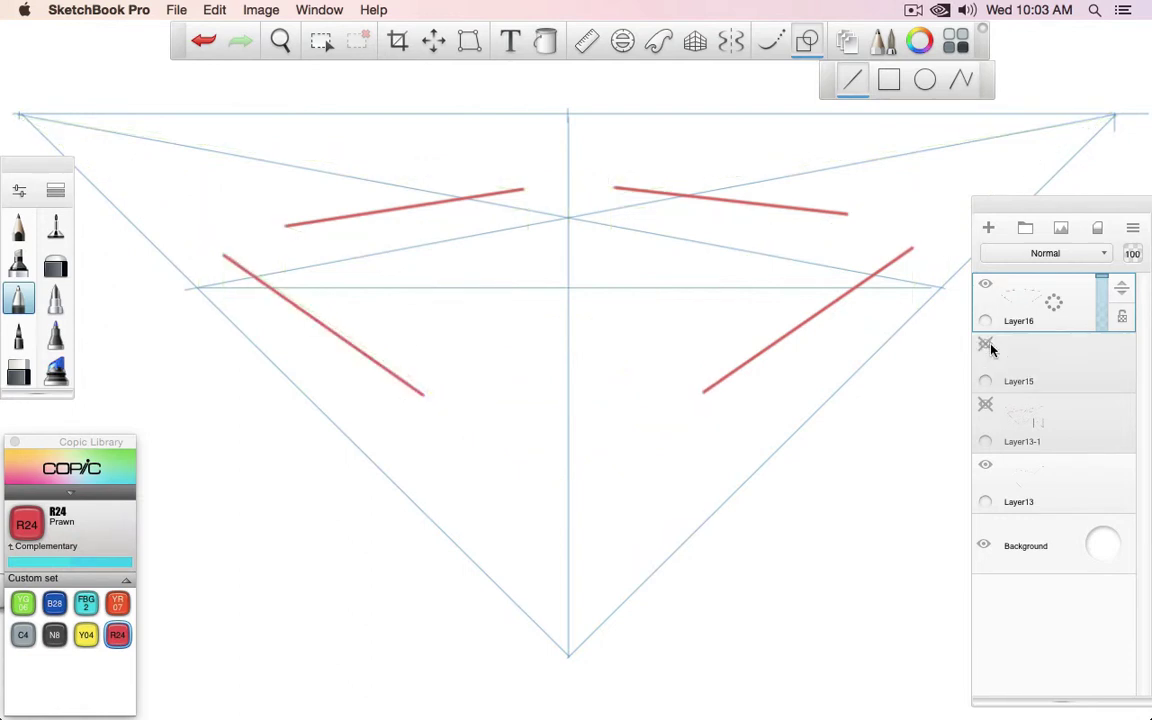
{"action": "left_click", "coordinate": [985, 405]}
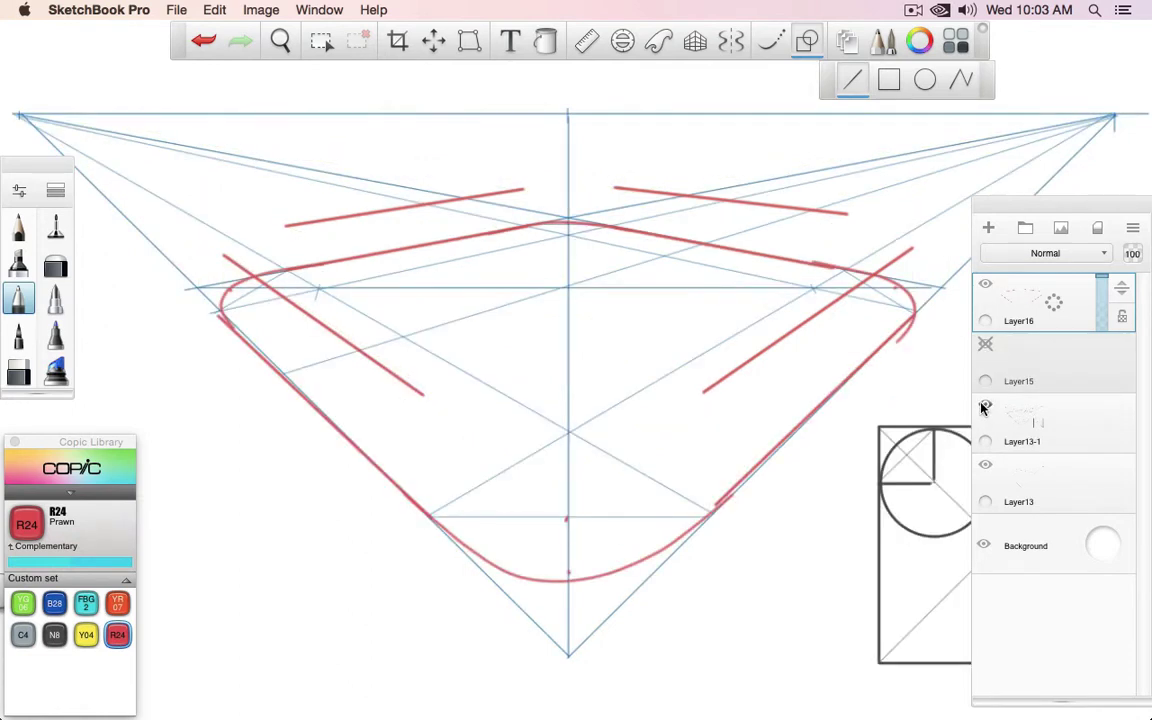
{"action": "left_click", "coordinate": [985, 343]}
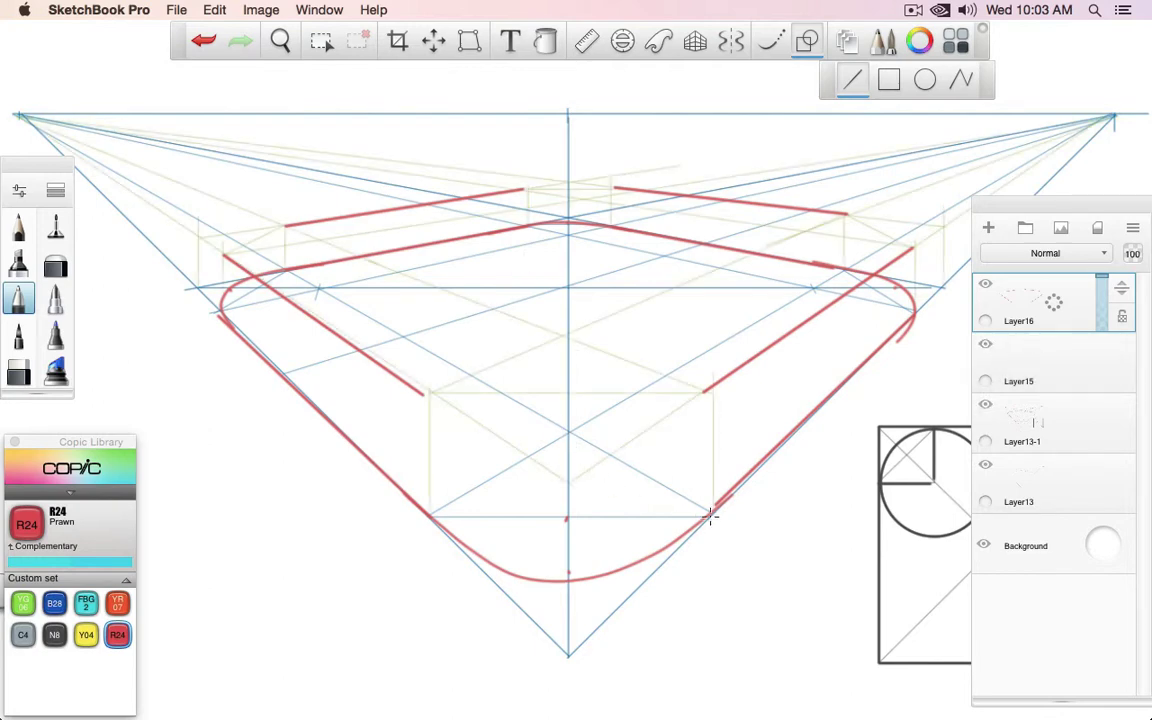
{"action": "key", "text": "super+z"}
{"action": "key", "text": "super+z"}
{"action": "key", "text": "super+z"}
{"action": "key", "text": "super+z"}
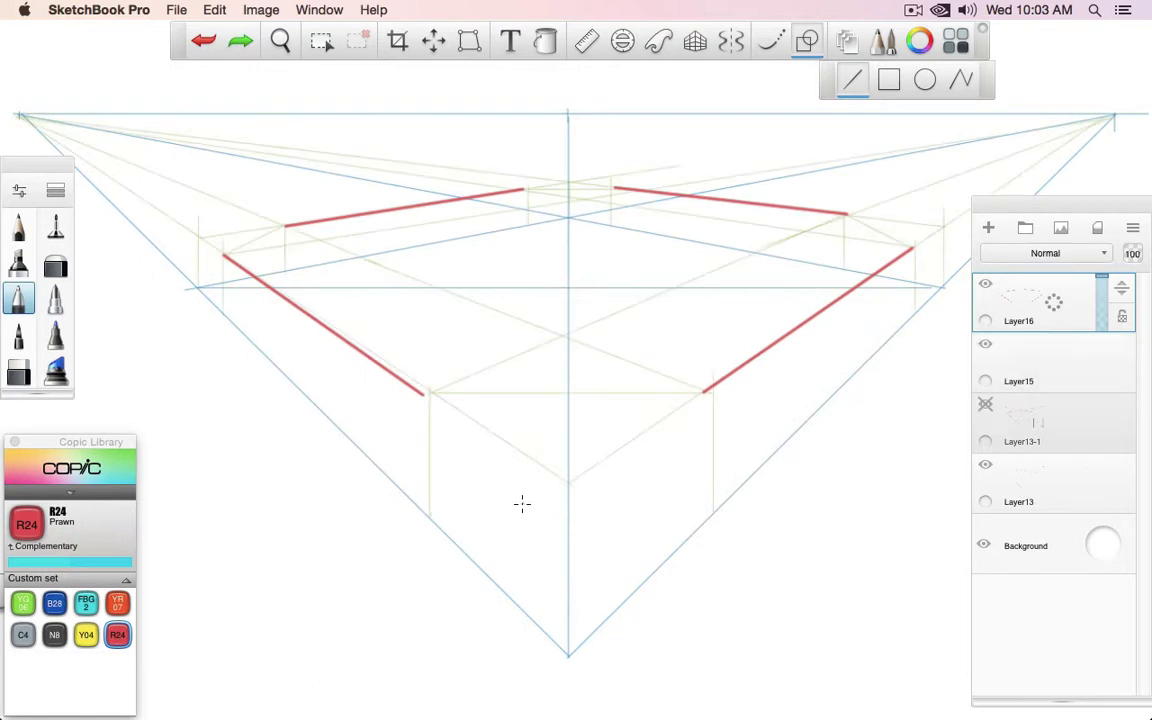
{"action": "left_click_drag", "start_coordinate": [431, 395], "coordinate": [224, 249]}
Step: Fit an ellipse guide of 24° into the upper plane's near corner and trace its lower curve in red between the two edges
{"action": "left_click", "coordinate": [622, 40]}
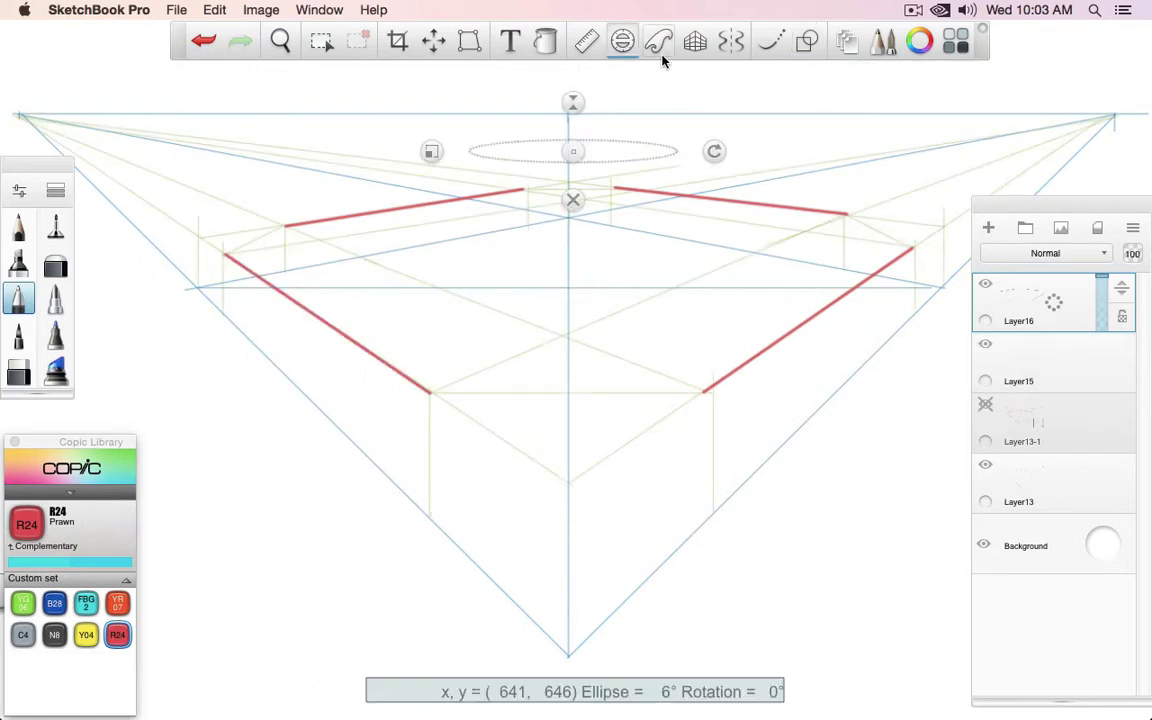
{"action": "left_click_drag", "start_coordinate": [578, 150], "coordinate": [568, 389]}
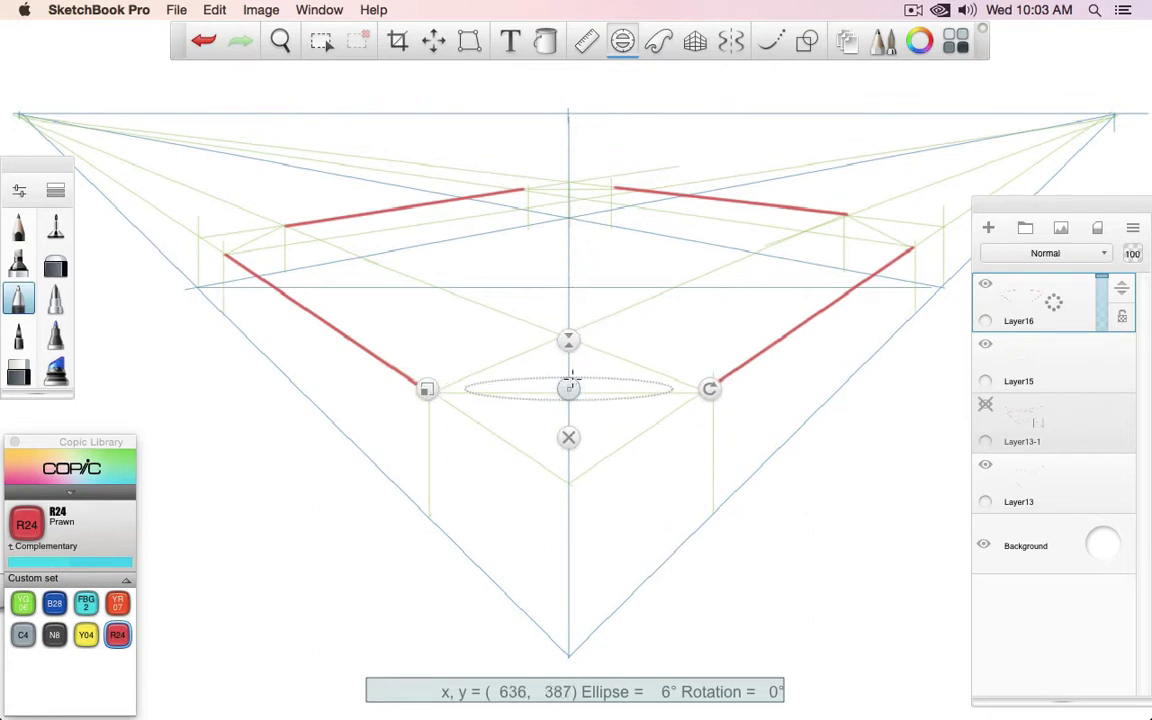
{"action": "left_click_drag", "start_coordinate": [568, 339], "coordinate": [568, 258]}
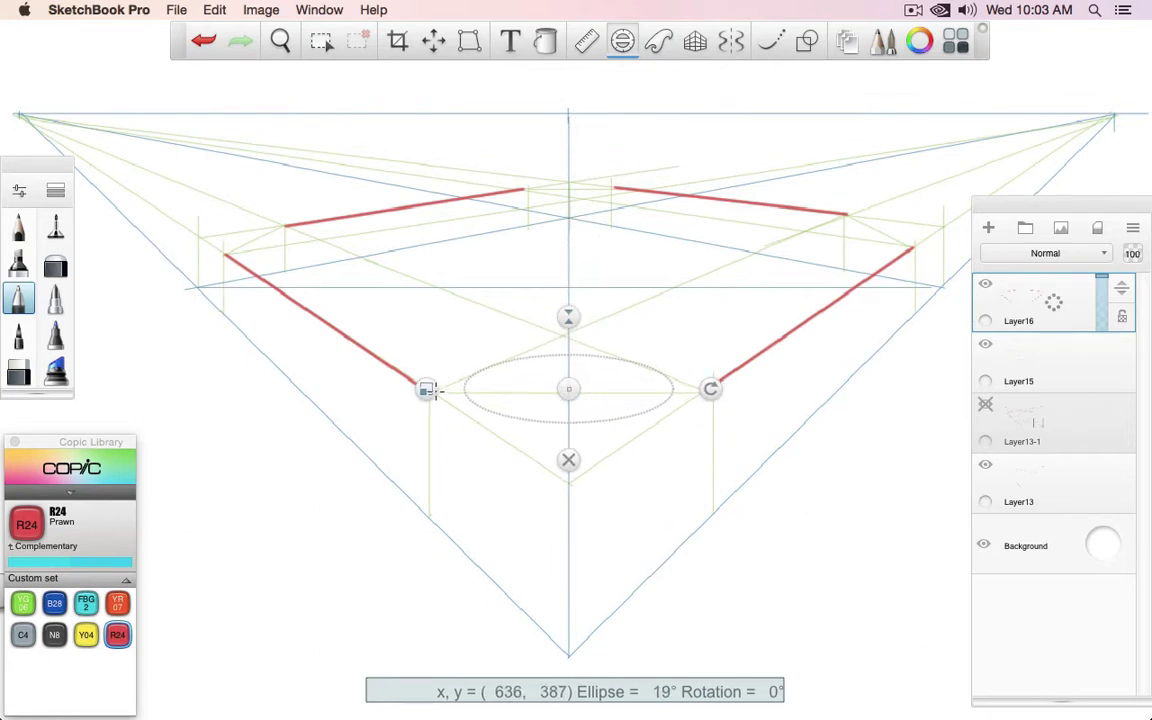
{"action": "left_click_drag", "start_coordinate": [430, 391], "coordinate": [402, 390]}
{"action": "left_click_drag", "start_coordinate": [568, 310], "coordinate": [568, 288]}
{"action": "left_click_drag", "start_coordinate": [568, 389], "coordinate": [569, 373]}
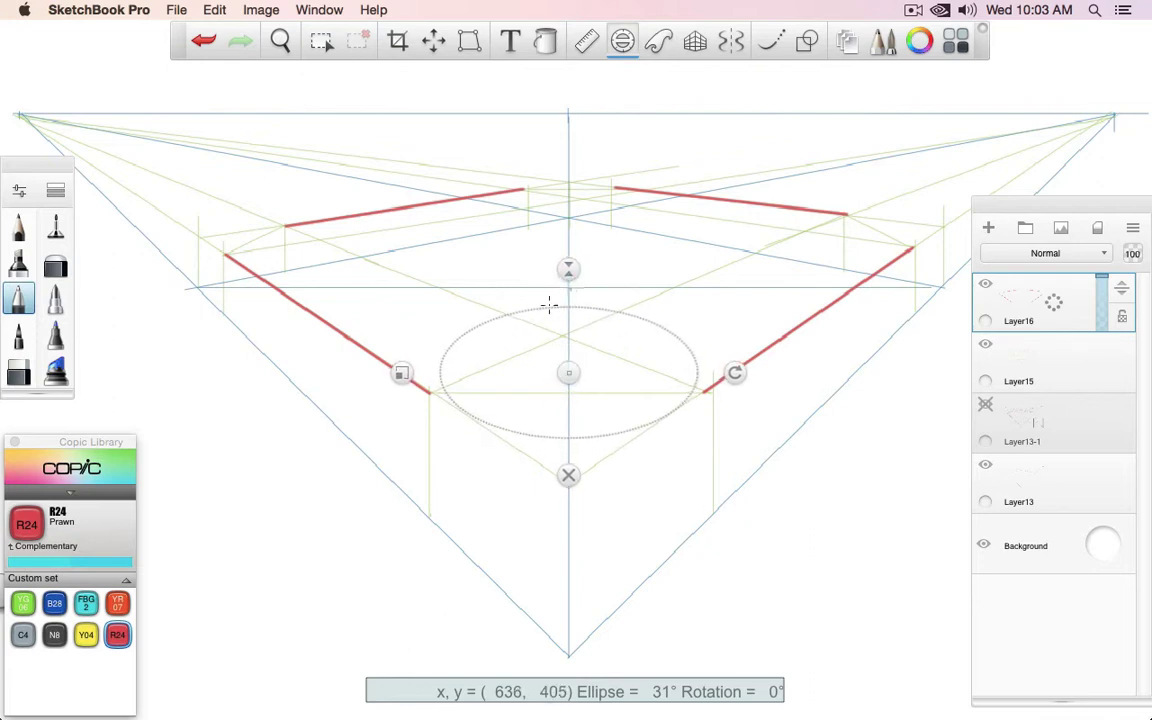
{"action": "left_click_drag", "start_coordinate": [393, 376], "coordinate": [386, 373]}
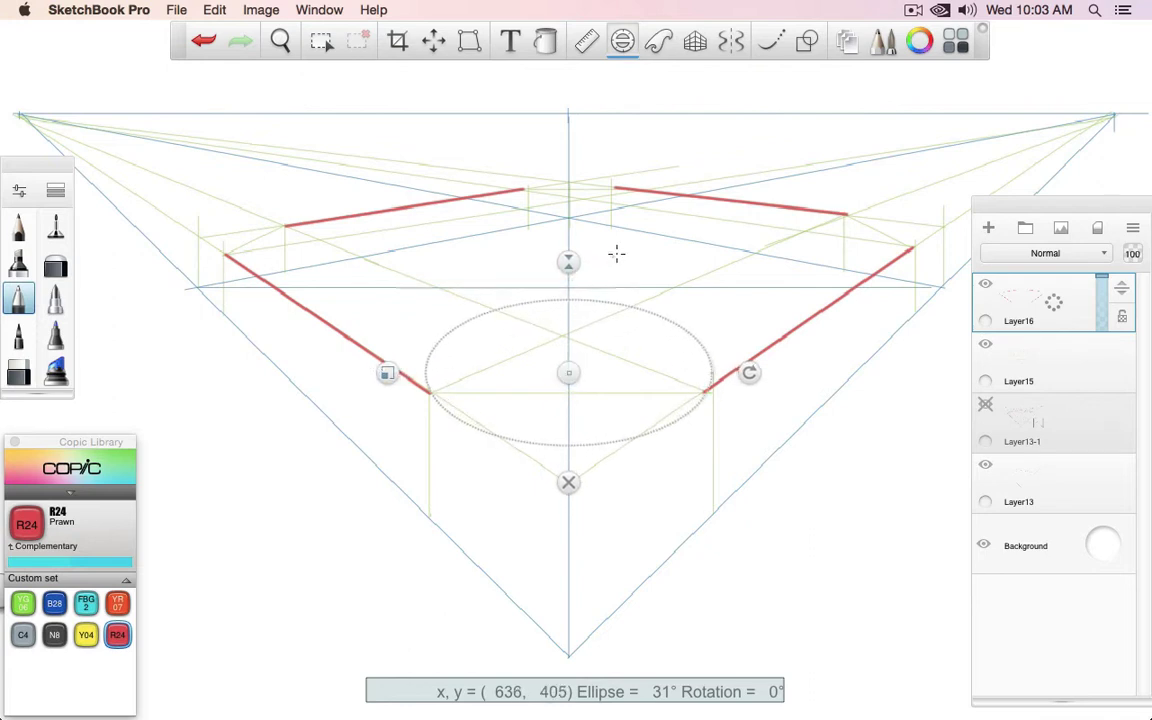
{"action": "left_click_drag", "start_coordinate": [568, 262], "coordinate": [568, 278]}
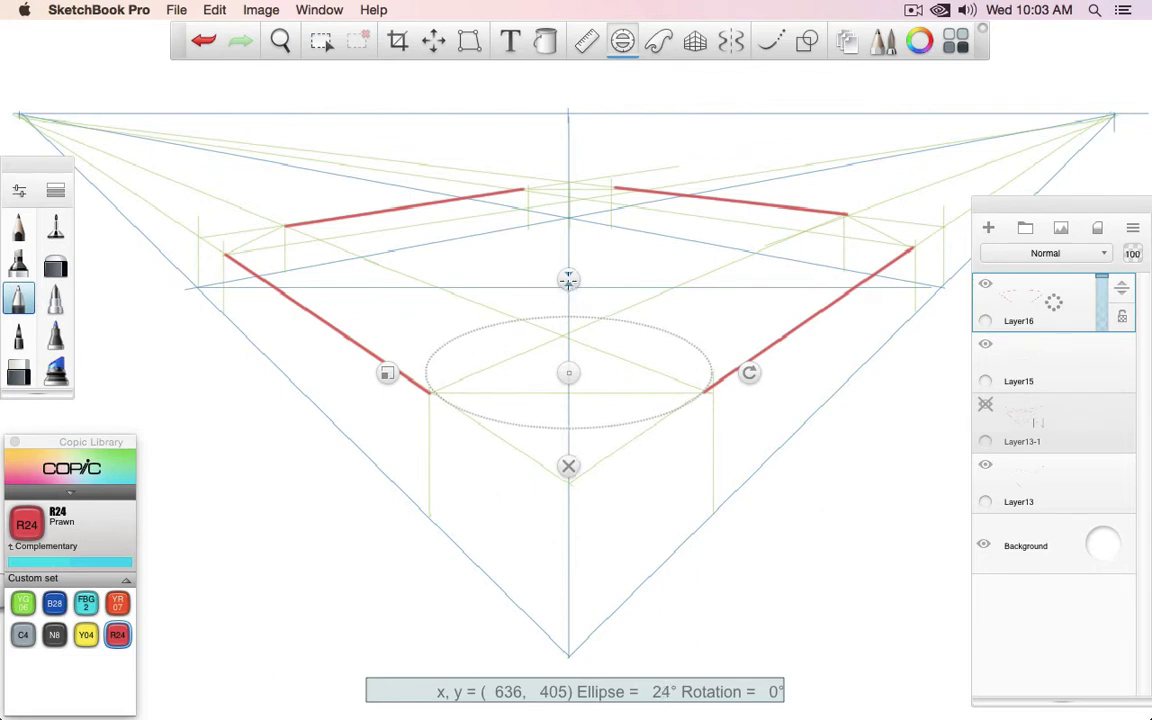
{"action": "mouse_move", "coordinate": [437, 404]}
{"action": "left_mouse_down"}
{"action": "mouse_move", "coordinate": [622, 421]}
{"action": "mouse_move", "coordinate": [715, 393]}
{"action": "left_mouse_up"}
Step: Trace the upper plane's far corner arc with the ellipse guide, then refit it to 23° for the left corner and trace that arc
{"action": "left_click_drag", "start_coordinate": [569, 375], "coordinate": [340, 268]}
{"action": "left_click_drag", "start_coordinate": [186, 262], "coordinate": [300, 254]}
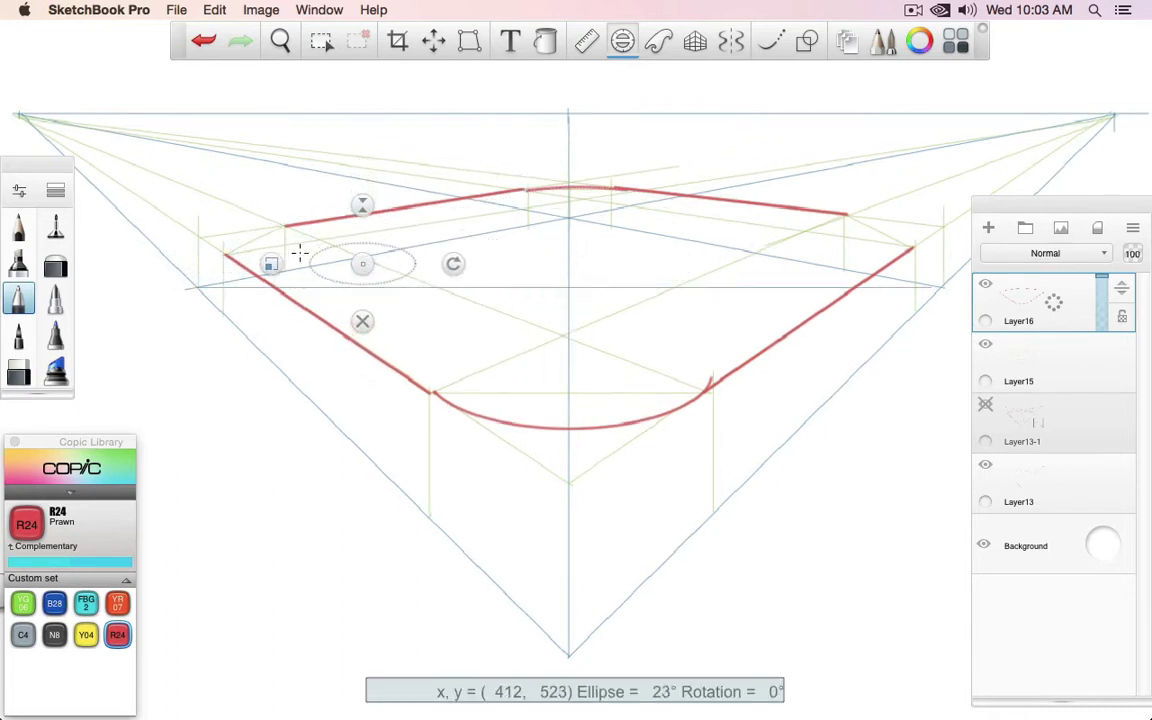
{"action": "left_click_drag", "start_coordinate": [360, 211], "coordinate": [276, 249]}
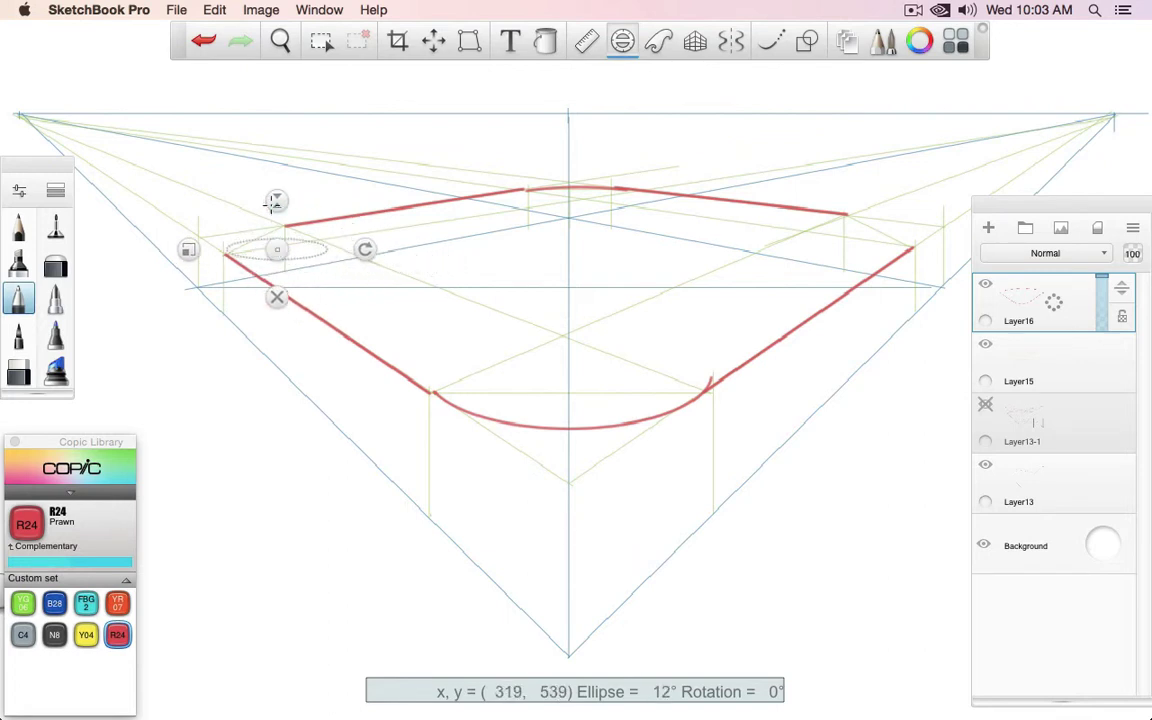
{"action": "left_click_drag", "start_coordinate": [275, 200], "coordinate": [278, 188]}
{"action": "left_click_drag", "start_coordinate": [278, 249], "coordinate": [283, 250]}
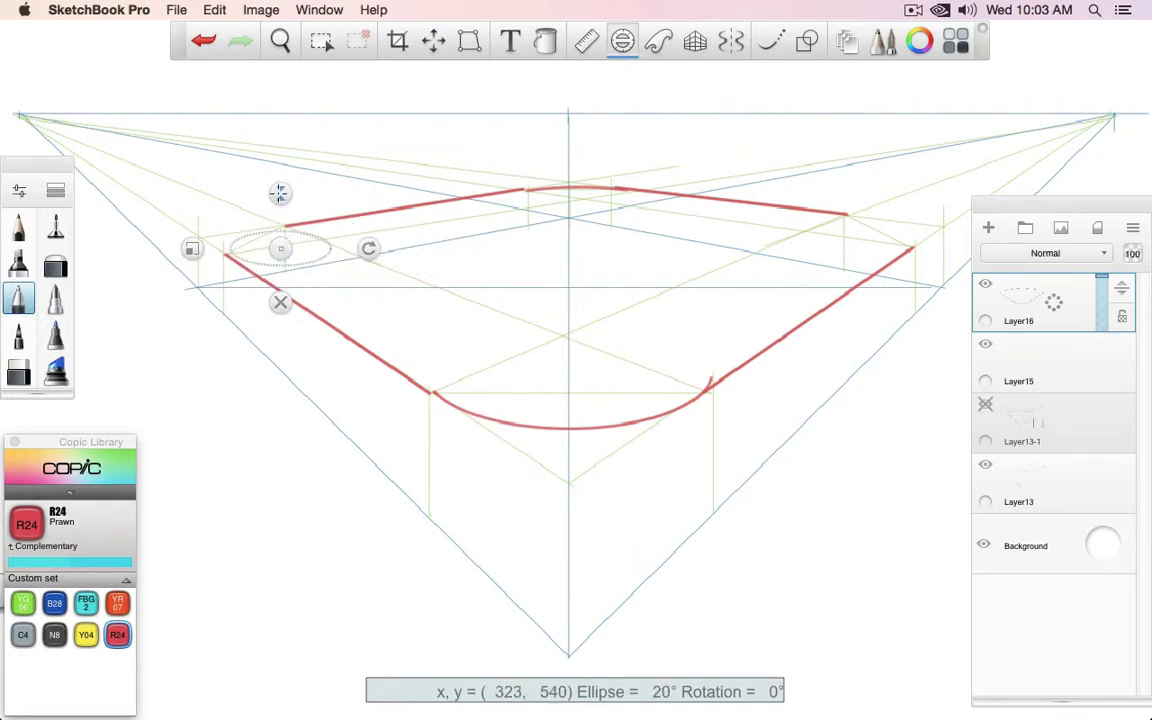
{"action": "left_click_drag", "start_coordinate": [282, 193], "coordinate": [283, 189]}
Step: Round the upper plane's right corner with the 23° ellipse guide, redo the arc slightly adjusted, and close its gap to the back edge
{"action": "mouse_move", "coordinate": [283, 253]}
{"action": "left_mouse_down"}
{"action": "mouse_move", "coordinate": [220, 250]}
{"action": "mouse_move", "coordinate": [826, 250]}
{"action": "mouse_move", "coordinate": [870, 237]}
{"action": "left_mouse_up"}
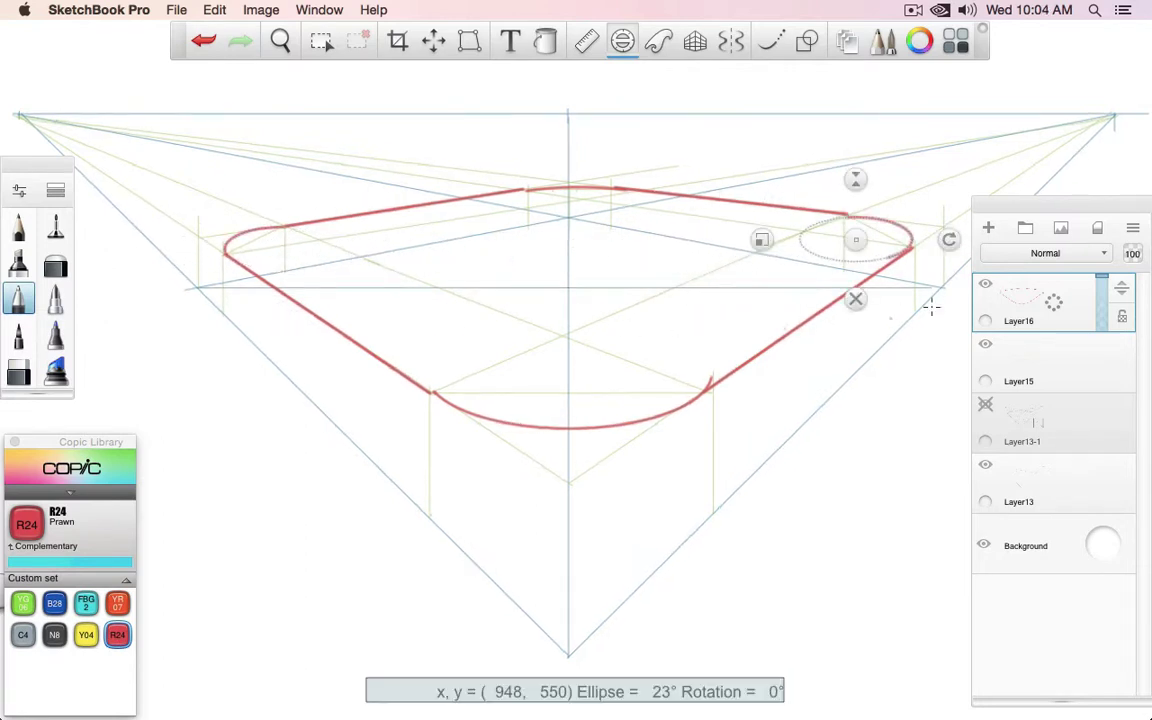
{"action": "key", "text": "Escape"}
{"action": "key", "text": "ctrl+z"}
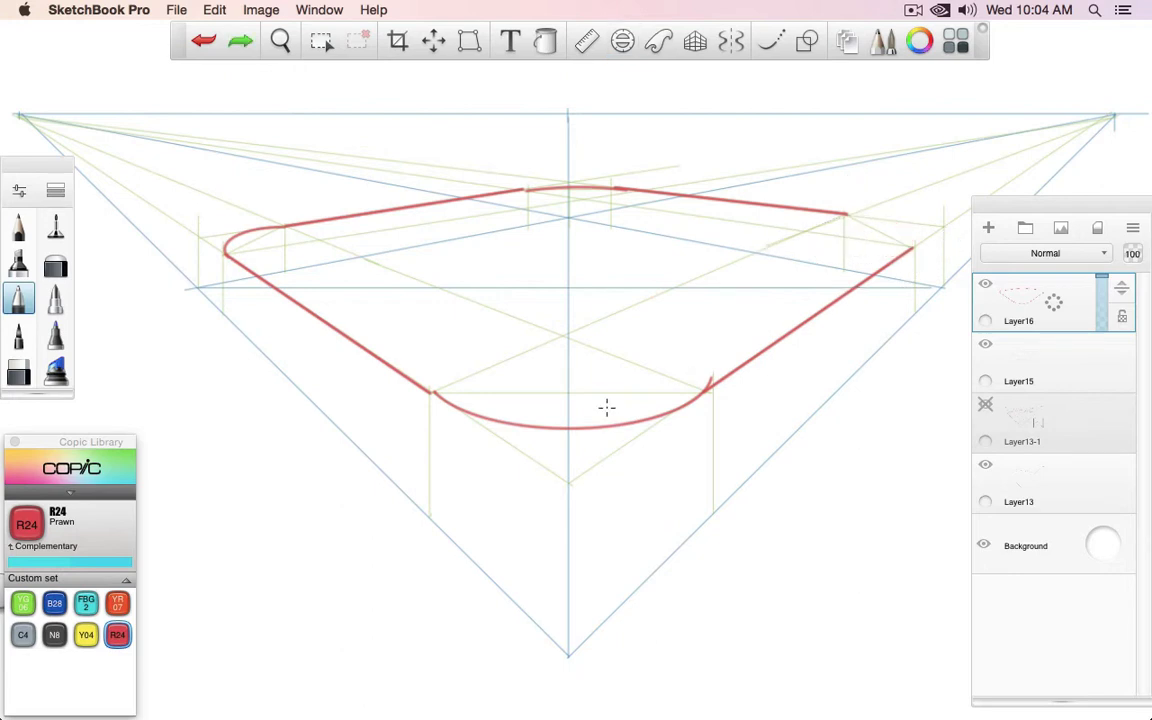
{"action": "left_click", "coordinate": [622, 40]}
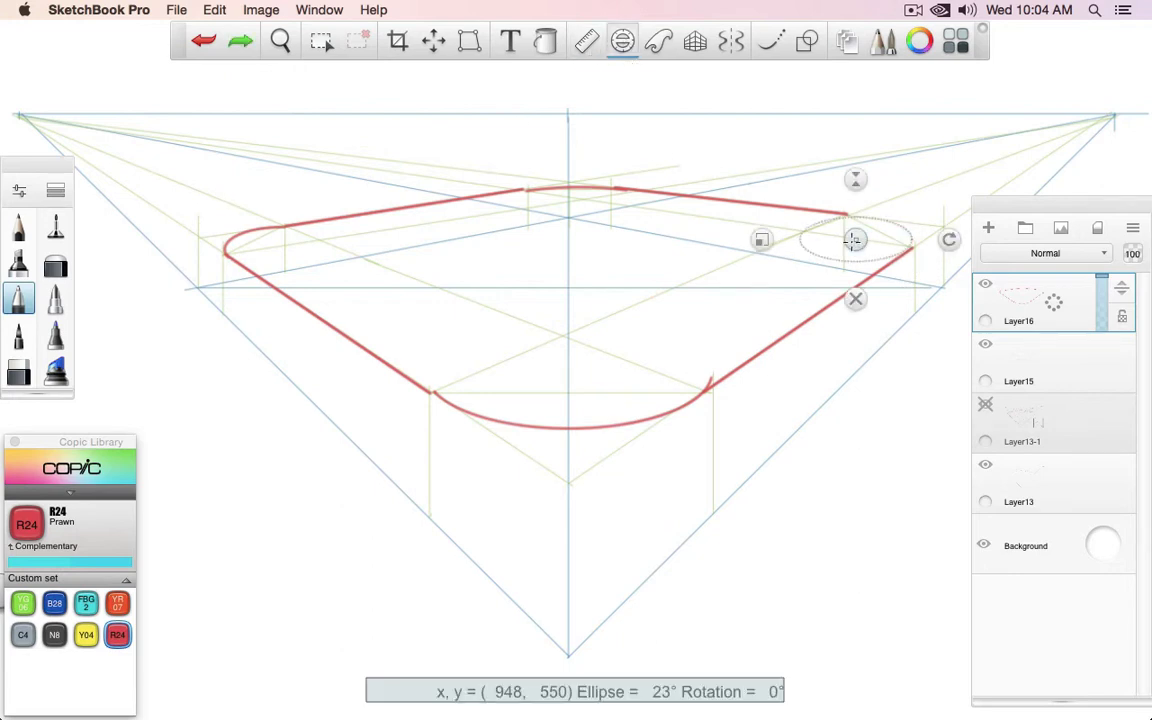
{"action": "mouse_move", "coordinate": [856, 240]}
{"action": "left_mouse_down"}
{"action": "mouse_move", "coordinate": [895, 221]}
{"action": "mouse_move", "coordinate": [840, 240]}
{"action": "left_mouse_up"}
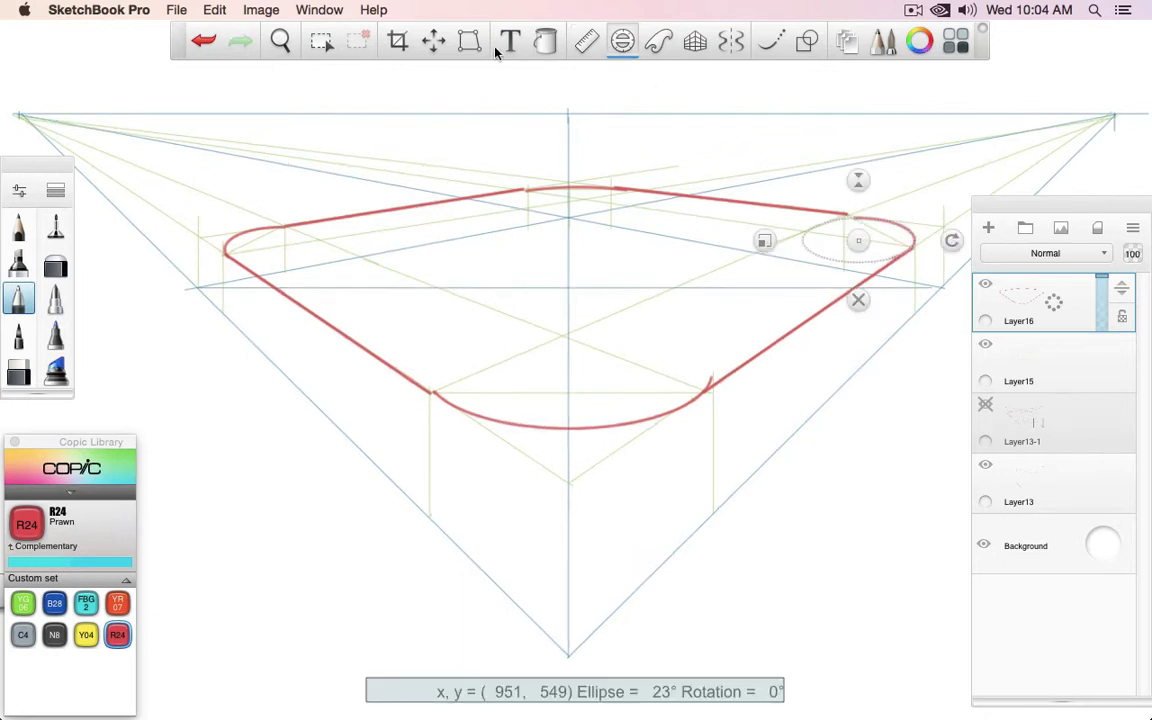
{"action": "left_click", "coordinate": [807, 40]}
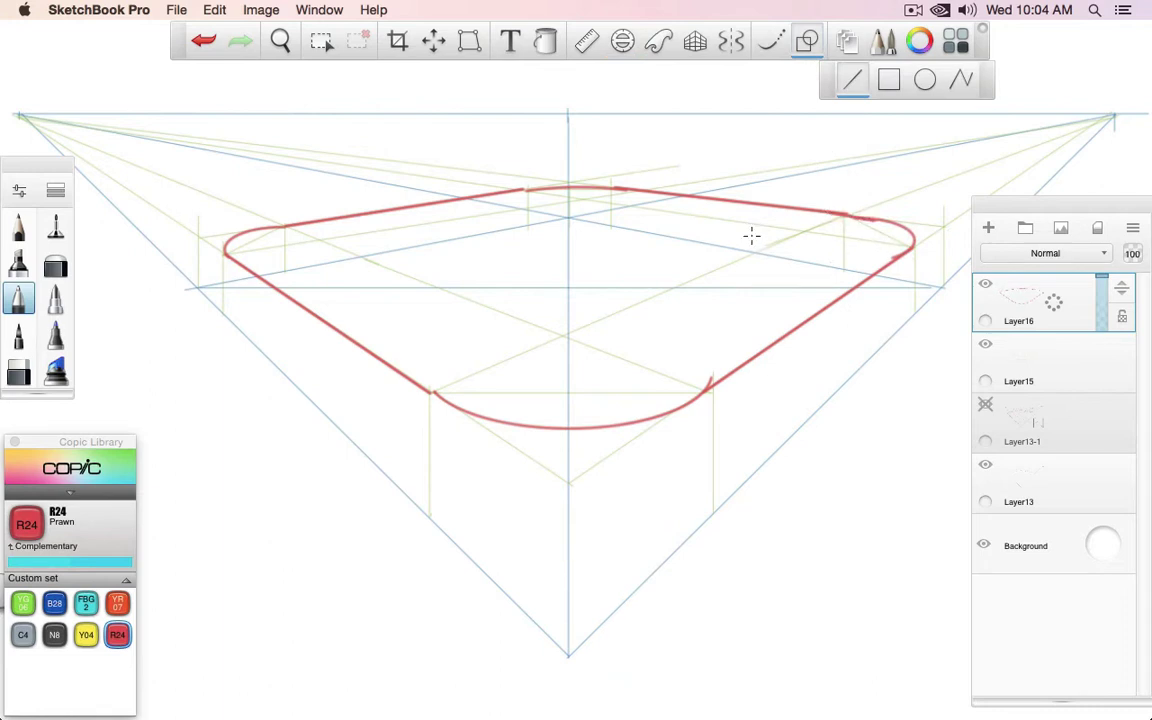
Step: Show Layer13-1 and join the upper and lower rounded squares with red verticals at their outermost left and right curves
{"action": "left_click", "coordinate": [985, 404]}
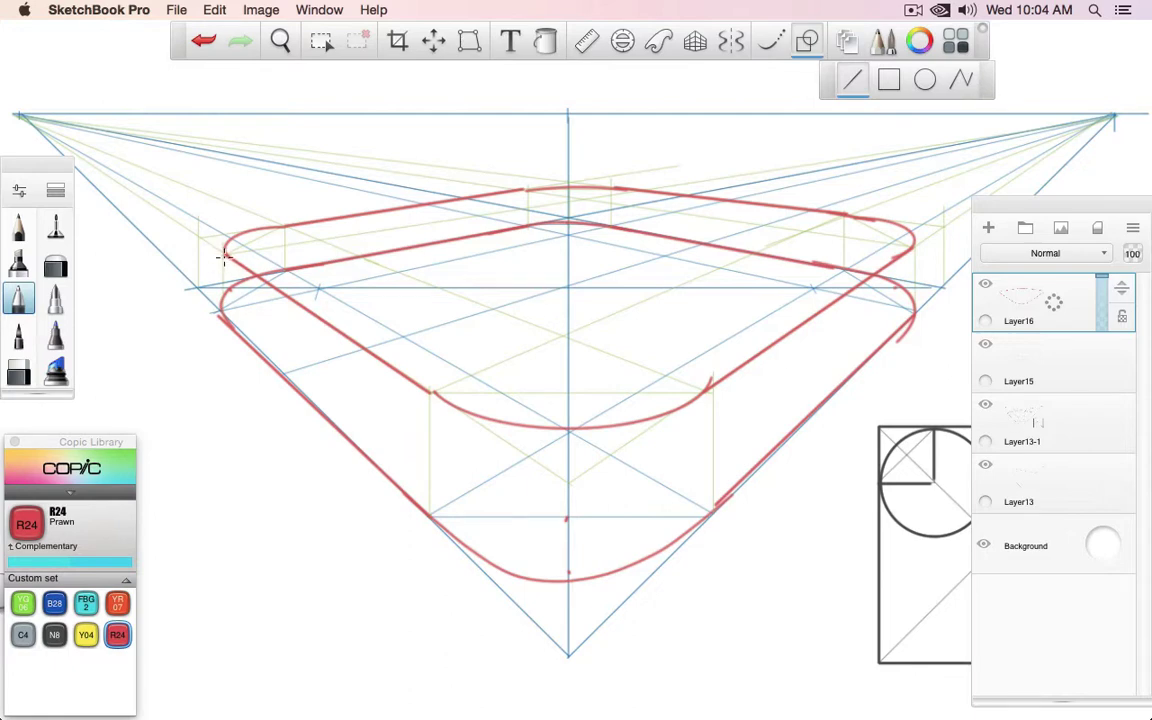
{"action": "left_click_drag", "start_coordinate": [222, 296], "coordinate": [222, 232]}
{"action": "left_click_drag", "start_coordinate": [917, 283], "coordinate": [917, 319]}
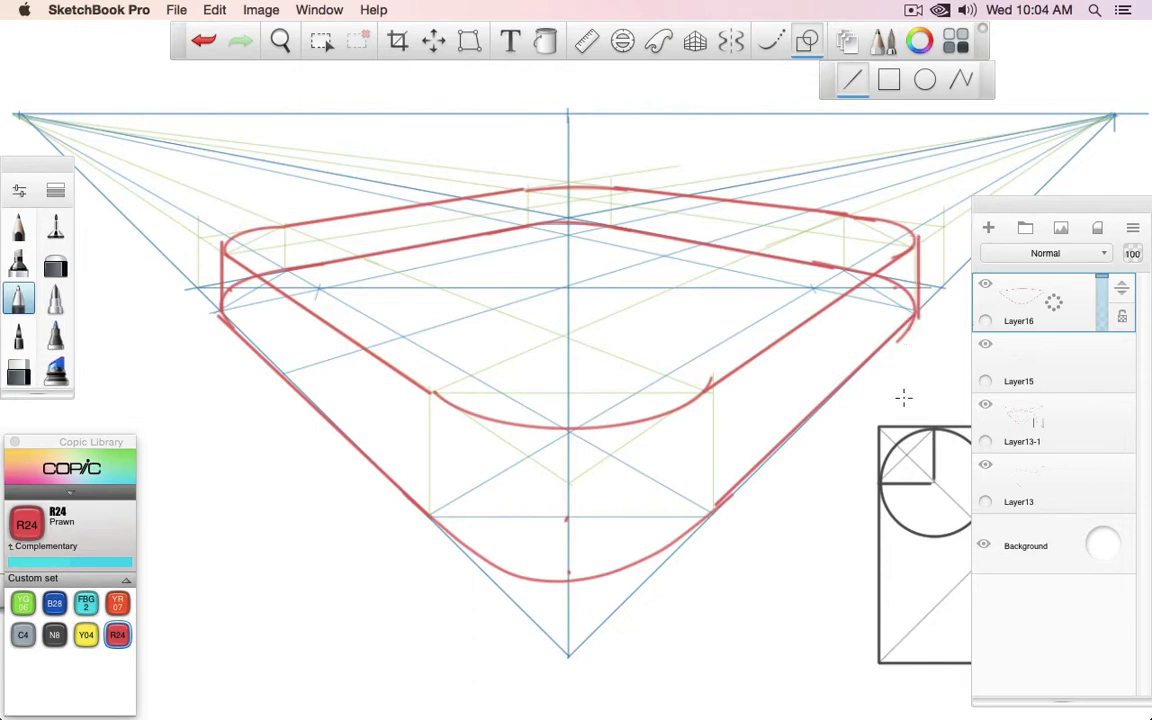
{"action": "key", "text": "super+z"}
{"action": "left_click_drag", "start_coordinate": [905, 189], "coordinate": [905, 232]}
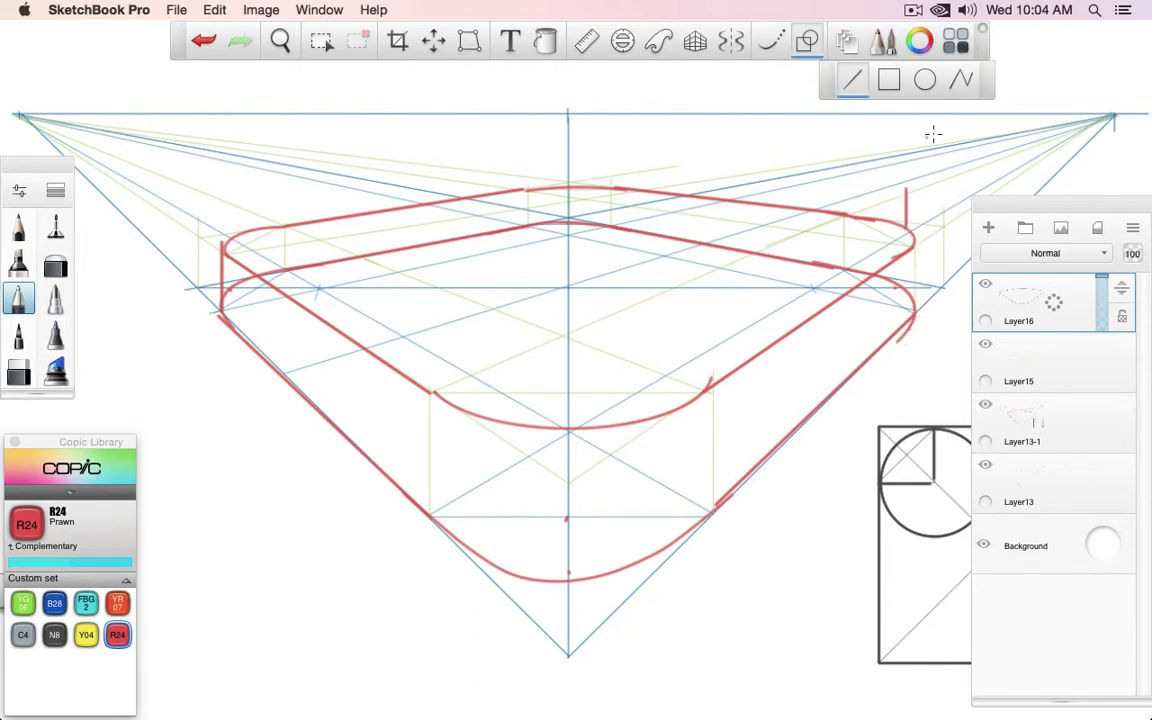
{"action": "key", "text": "super+z"}
{"action": "left_click_drag", "start_coordinate": [915, 237], "coordinate": [915, 320]}
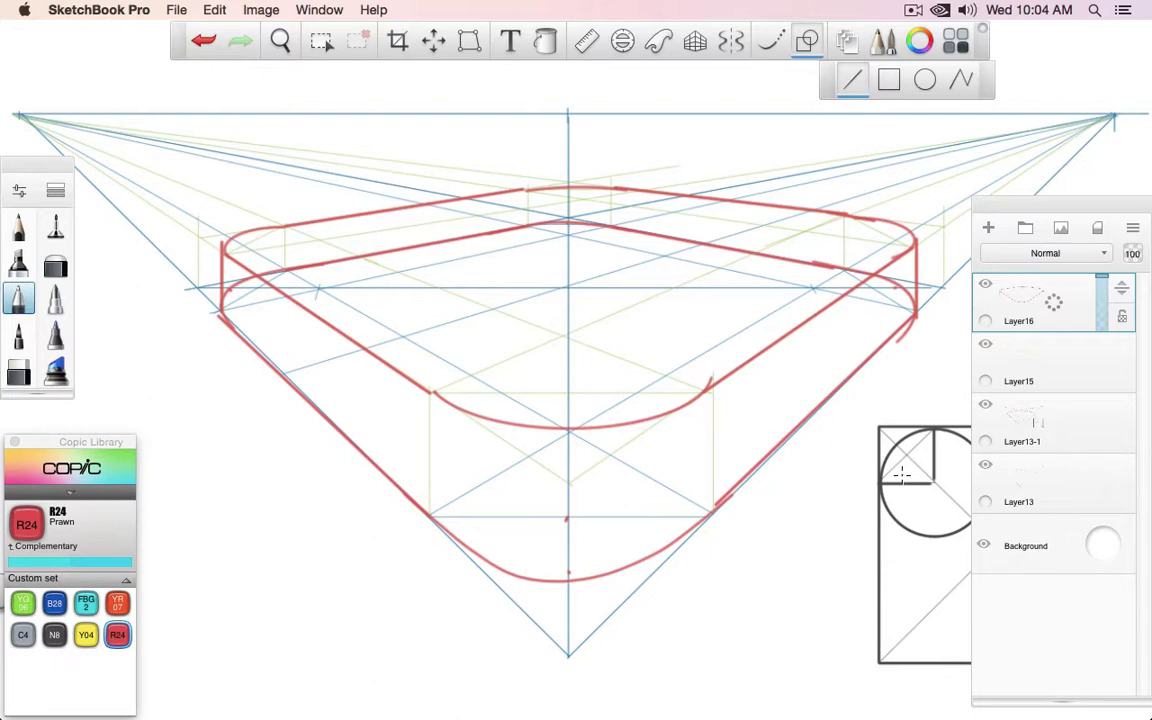
Step: Draw thin vertical lines with the fine brush between the two planes at the near corner's two points and the right corner's back point
{"action": "left_click", "coordinate": [56, 228]}
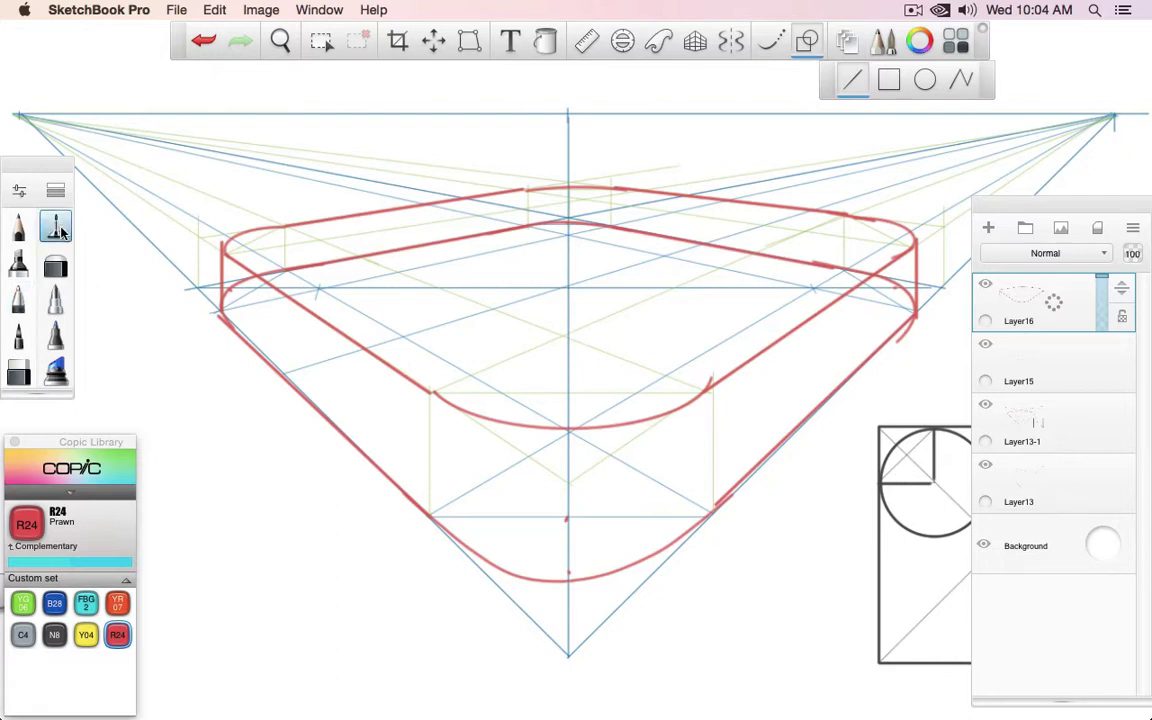
{"action": "left_click_drag", "start_coordinate": [428, 393], "coordinate": [429, 516]}
{"action": "left_click_drag", "start_coordinate": [713, 401], "coordinate": [713, 506]}
{"action": "left_click_drag", "start_coordinate": [843, 279], "coordinate": [843, 276]}
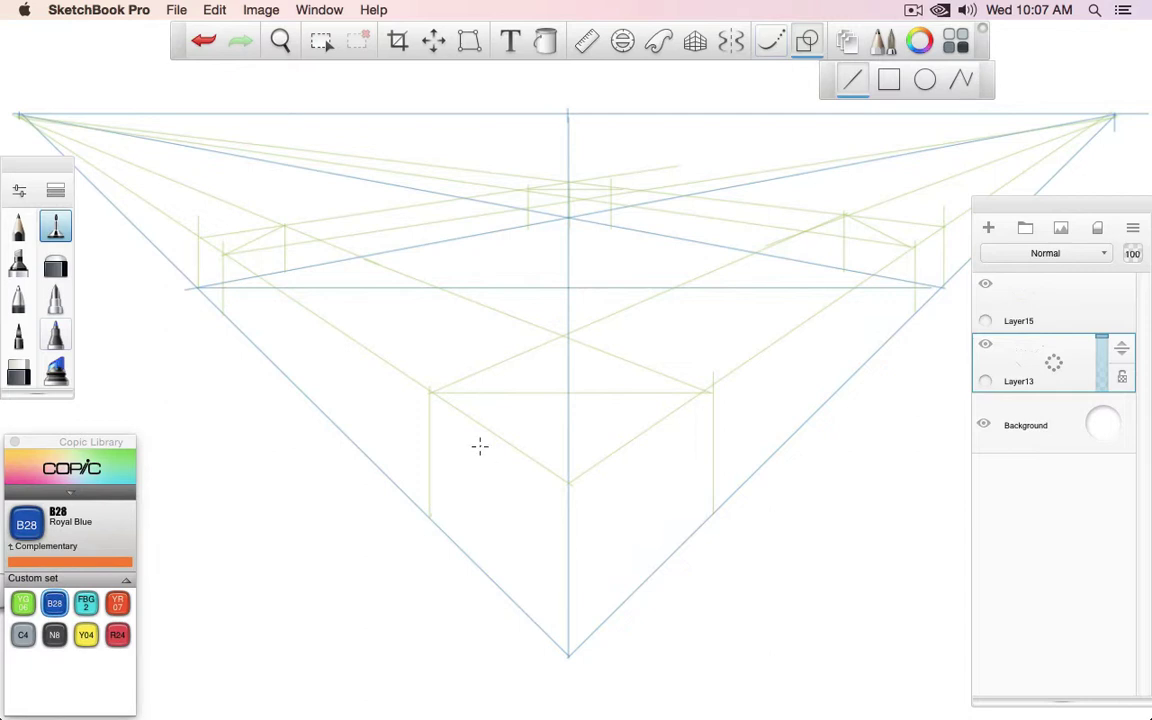
Step: Compare the drawing without Layer15, then draw four blue straight lines on Layer13 linking the lower plane's opposite corner points
{"action": "left_click", "coordinate": [985, 284]}
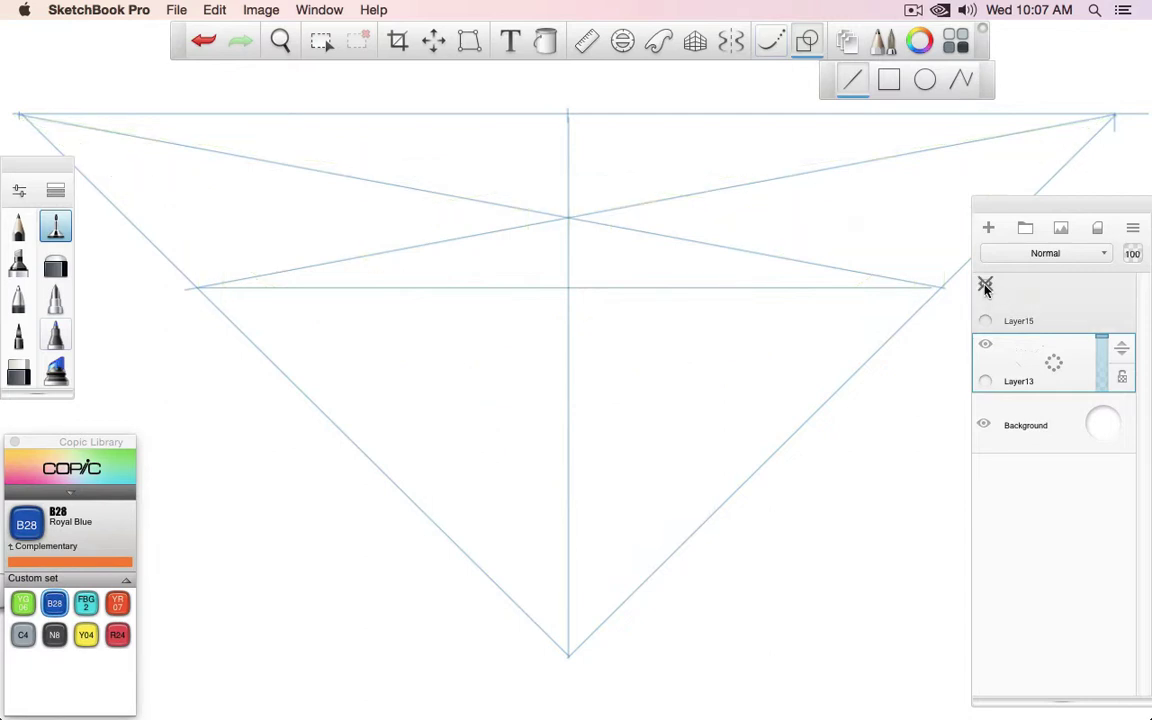
{"action": "left_click", "coordinate": [985, 285]}
{"action": "left_click_drag", "start_coordinate": [227, 313], "coordinate": [617, 226]}
{"action": "left_click_drag", "start_coordinate": [431, 516], "coordinate": [840, 268]}
{"action": "left_click_drag", "start_coordinate": [529, 224], "coordinate": [916, 310]}
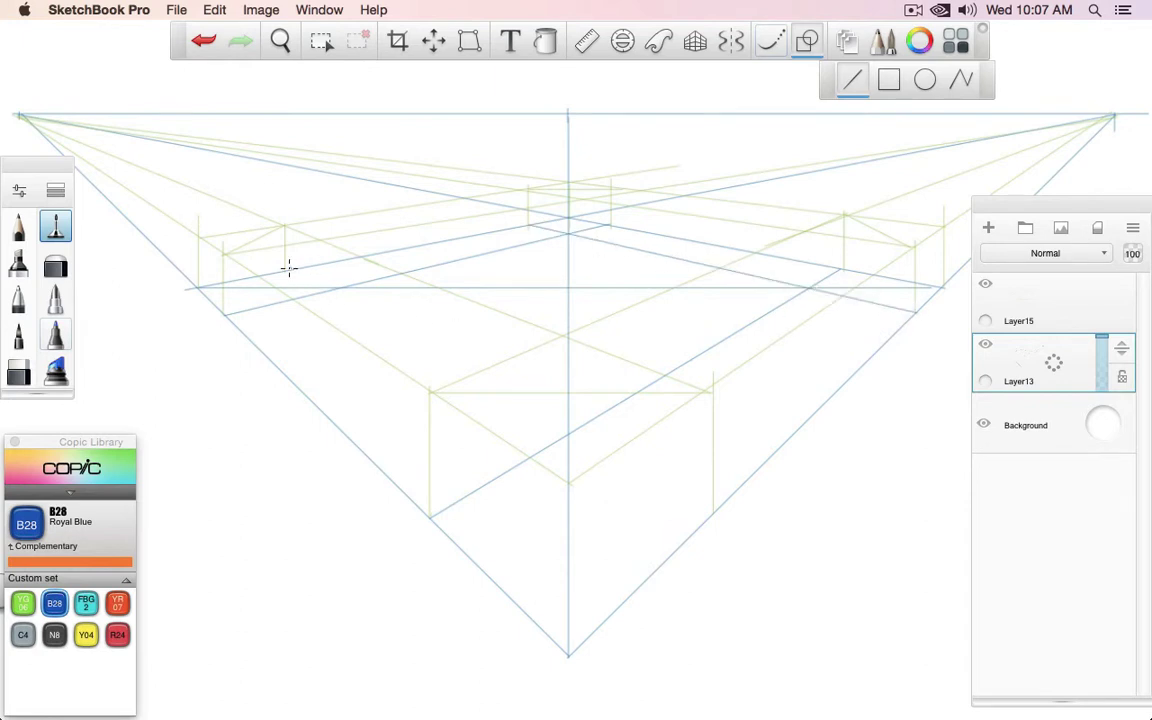
{"action": "left_click_drag", "start_coordinate": [288, 271], "coordinate": [714, 512]}
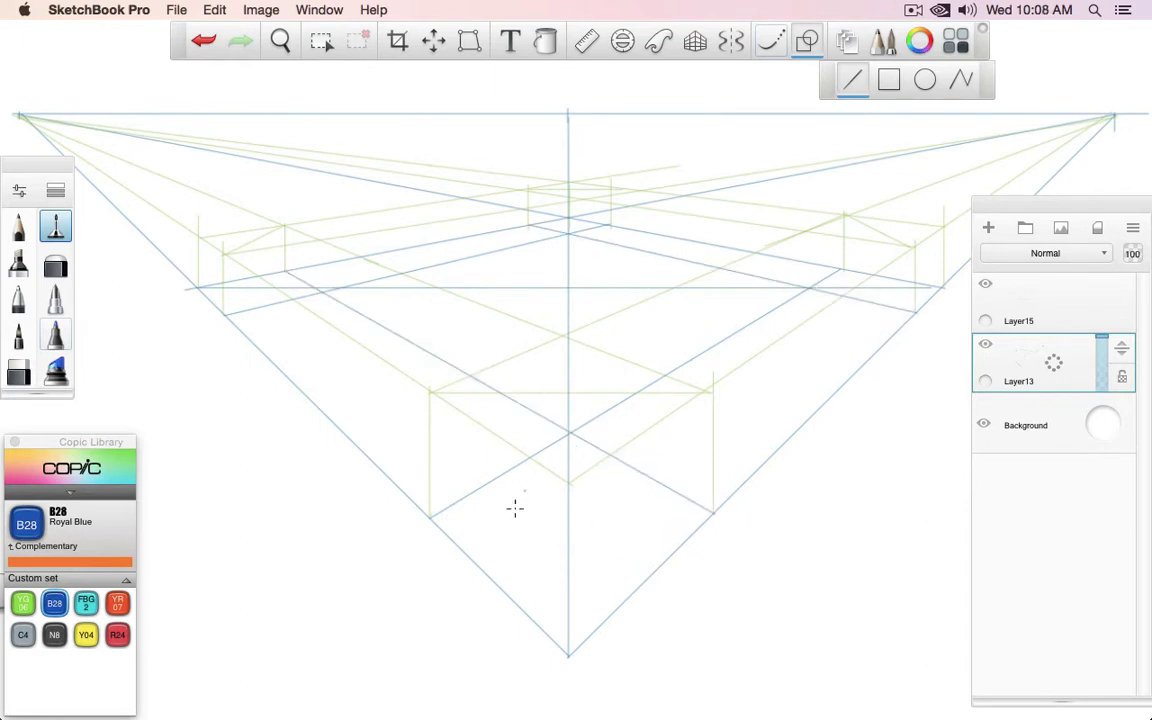
Step: Draw blue diagonals across the lower plane's near, far, left and right corners between their edge points
{"action": "left_click_drag", "start_coordinate": [430, 517], "coordinate": [714, 512]}
{"action": "left_click_drag", "start_coordinate": [533, 223], "coordinate": [606, 228]}
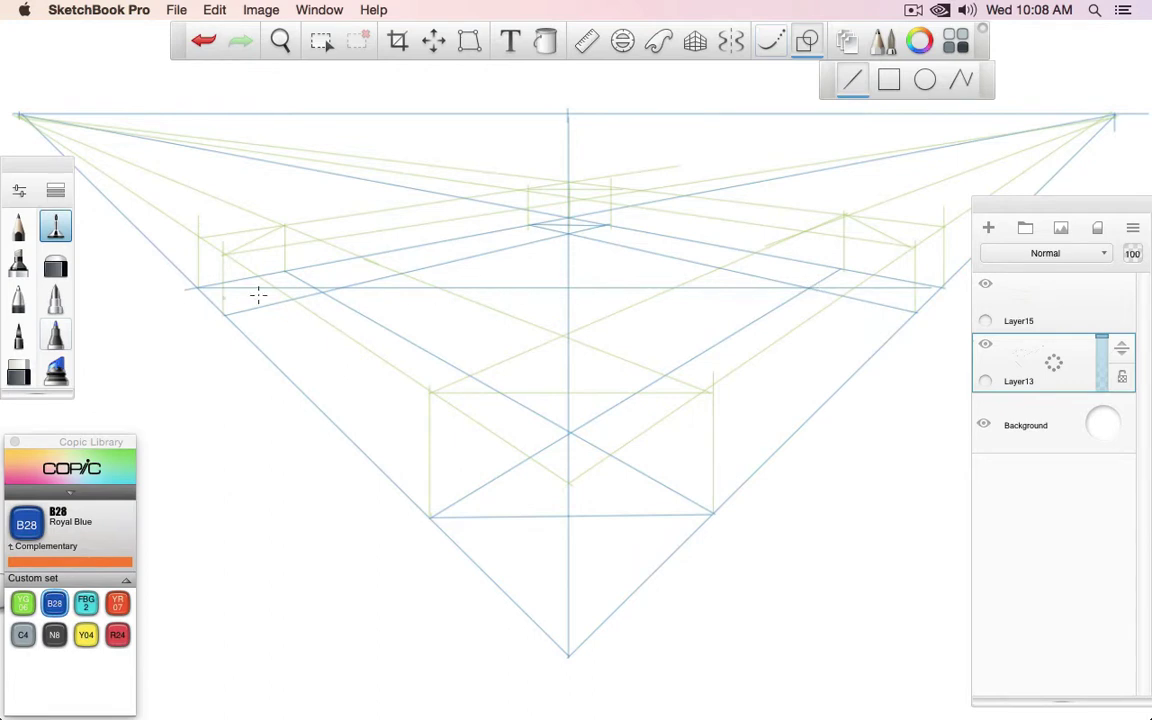
{"action": "left_click_drag", "start_coordinate": [228, 312], "coordinate": [285, 270]}
{"action": "left_click_drag", "start_coordinate": [846, 270], "coordinate": [915, 312]}
Step: Choose Prawn R24, add a new layer above Layer13, check Layer15 and the new layer, and leave the new layer active
{"action": "left_click", "coordinate": [117, 634]}
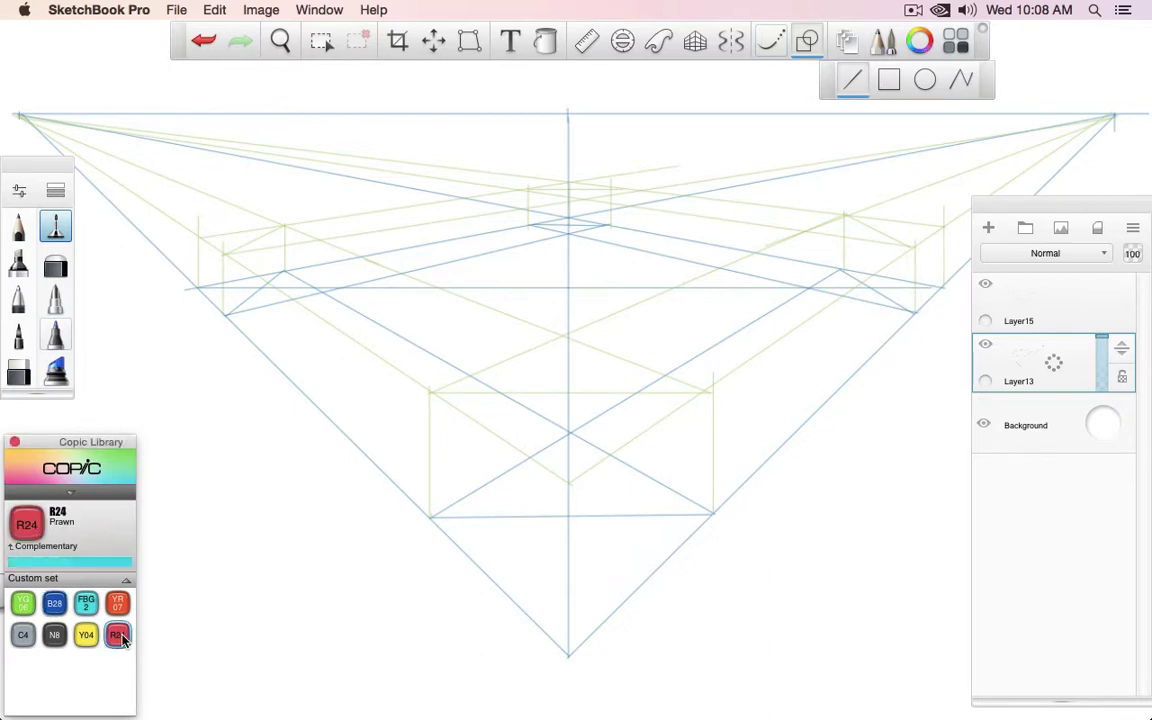
{"action": "left_click", "coordinate": [988, 228]}
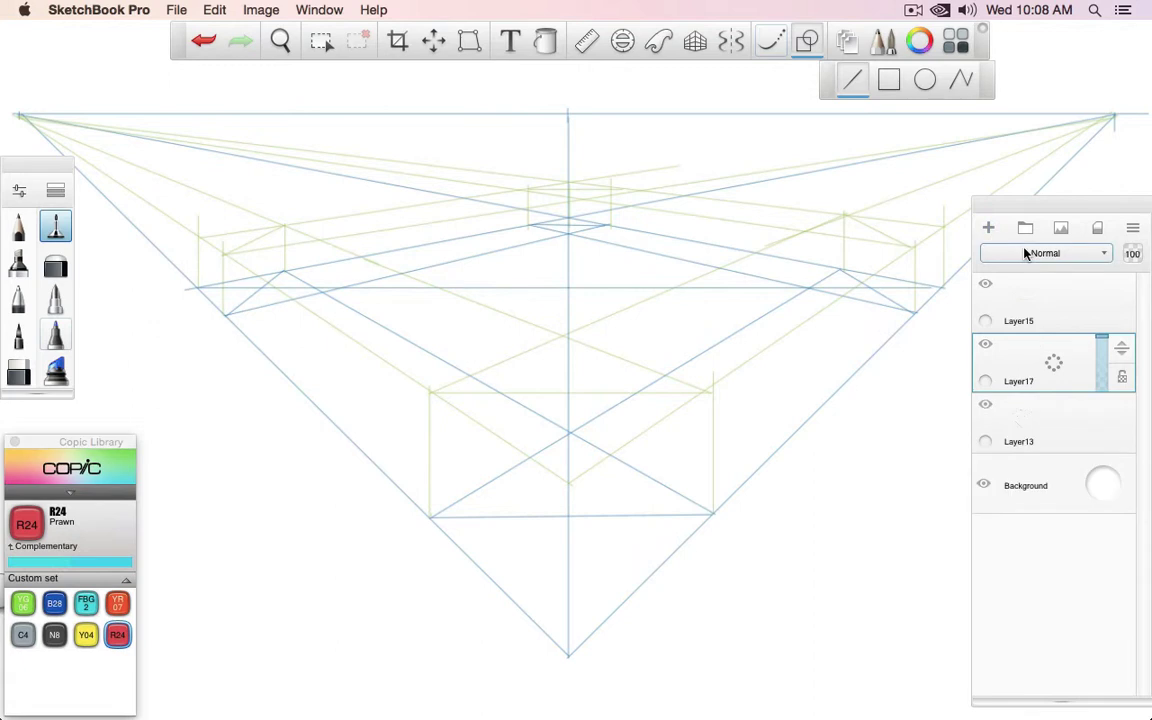
{"action": "left_click", "coordinate": [1010, 302]}
{"action": "left_click", "coordinate": [985, 284]}
{"action": "left_click", "coordinate": [985, 284]}
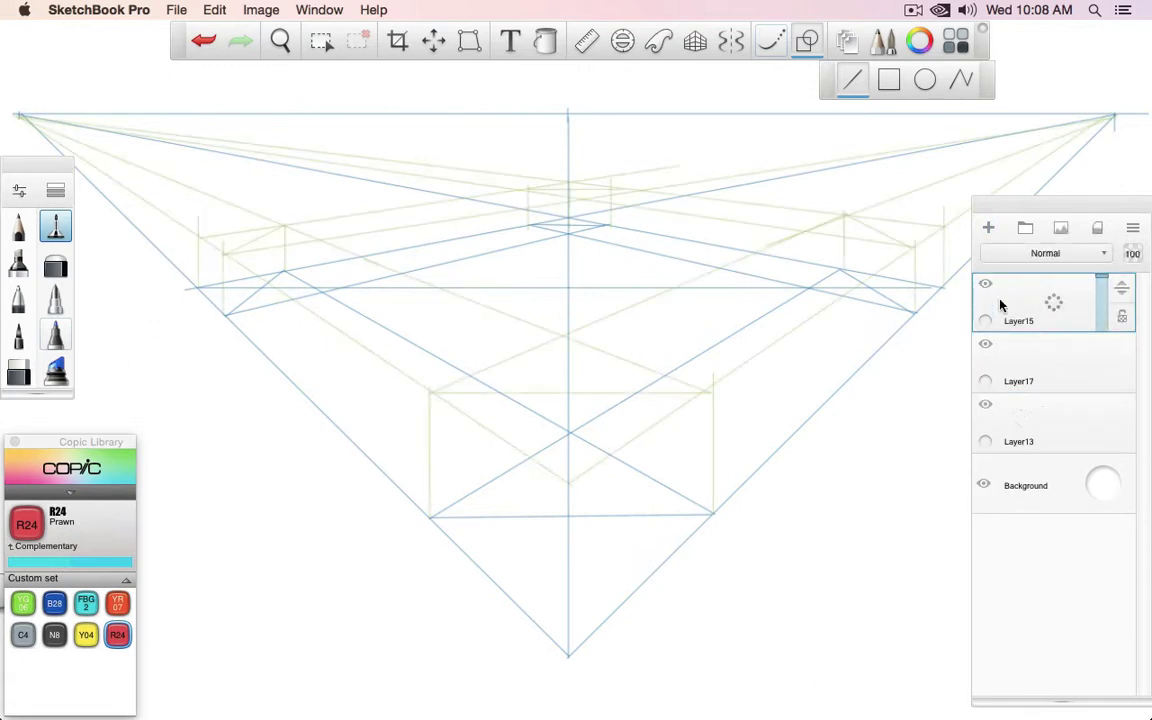
{"action": "left_click", "coordinate": [985, 344]}
{"action": "left_click", "coordinate": [985, 344]}
{"action": "left_click", "coordinate": [1060, 362]}
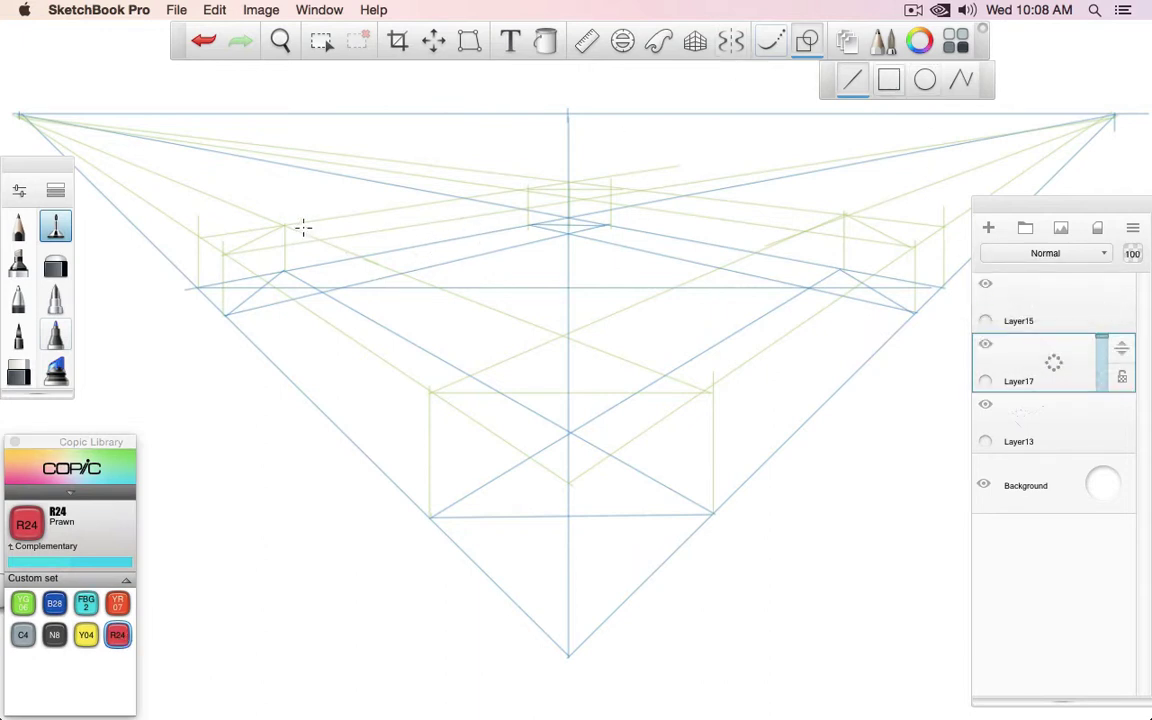
Step: Redraw the upper plane's four edges as thick red straight lines between the corner points on the new layer
{"action": "key", "text": "super+z"}
{"action": "left_click_drag", "start_coordinate": [285, 225], "coordinate": [520, 189]}
{"action": "left_click_drag", "start_coordinate": [391, 347], "coordinate": [430, 392]}
{"action": "left_click_drag", "start_coordinate": [705, 388], "coordinate": [911, 249]}
{"action": "left_click_drag", "start_coordinate": [845, 214], "coordinate": [634, 189]}
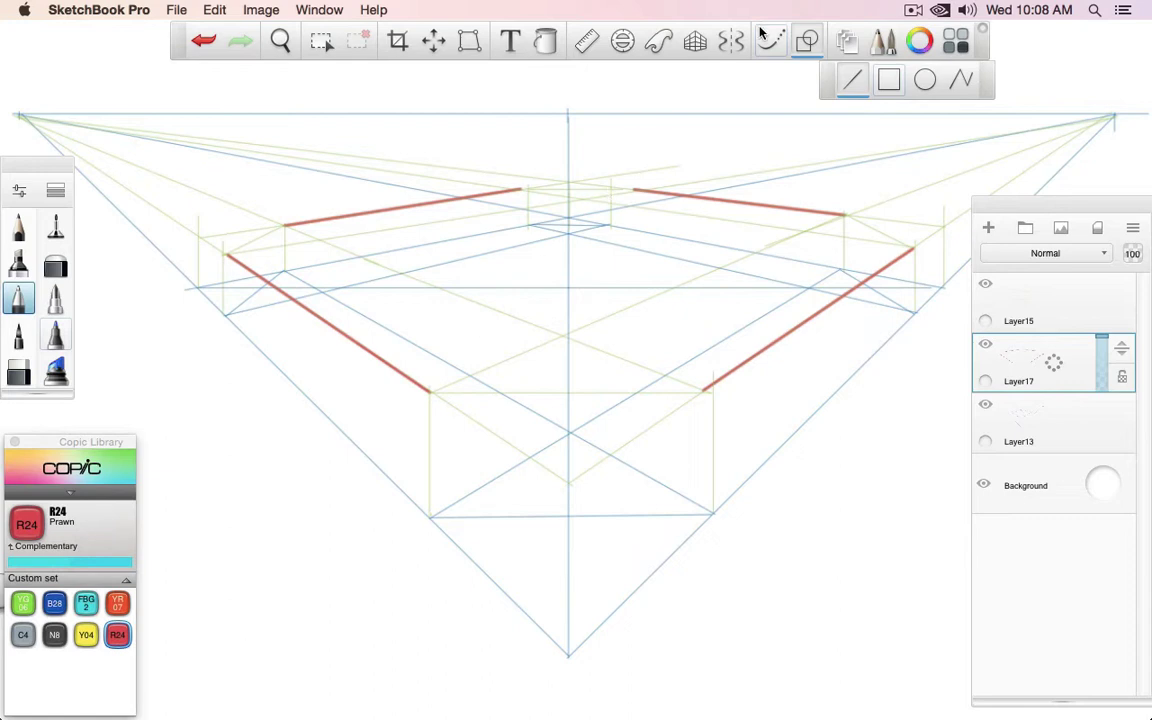
Step: Fit the ellipse guide at 17° to the ends of the two front edges and trace the near corner's red arc
{"action": "left_click", "coordinate": [622, 40]}
{"action": "left_click_drag", "start_coordinate": [298, 252], "coordinate": [569, 404]}
{"action": "mouse_move", "coordinate": [569, 344]}
{"action": "left_mouse_down"}
{"action": "mouse_move", "coordinate": [571, 288]}
{"action": "mouse_move", "coordinate": [586, 329]}
{"action": "left_mouse_up"}
{"action": "left_click_drag", "start_coordinate": [570, 403], "coordinate": [568, 352]}
{"action": "left_click_drag", "start_coordinate": [447, 352], "coordinate": [415, 352]}
{"action": "left_click_drag", "start_coordinate": [565, 214], "coordinate": [571, 312]}
{"action": "left_click_drag", "start_coordinate": [569, 352], "coordinate": [566, 377]}
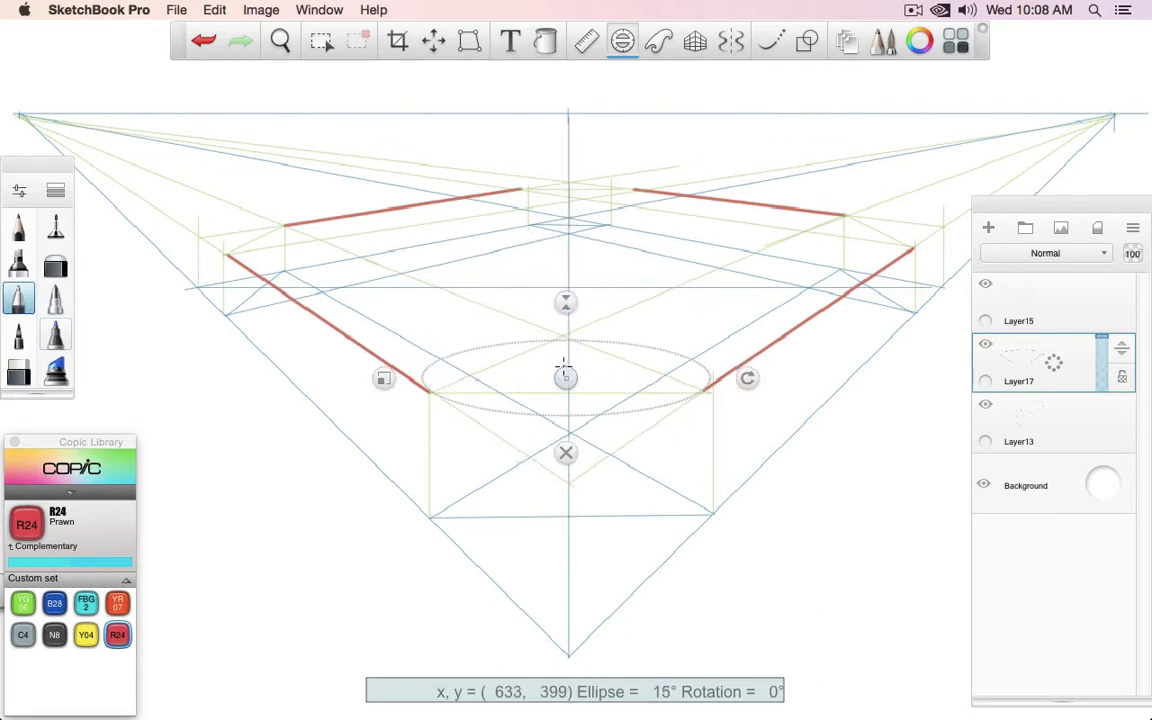
{"action": "left_click_drag", "start_coordinate": [566, 300], "coordinate": [570, 298]}
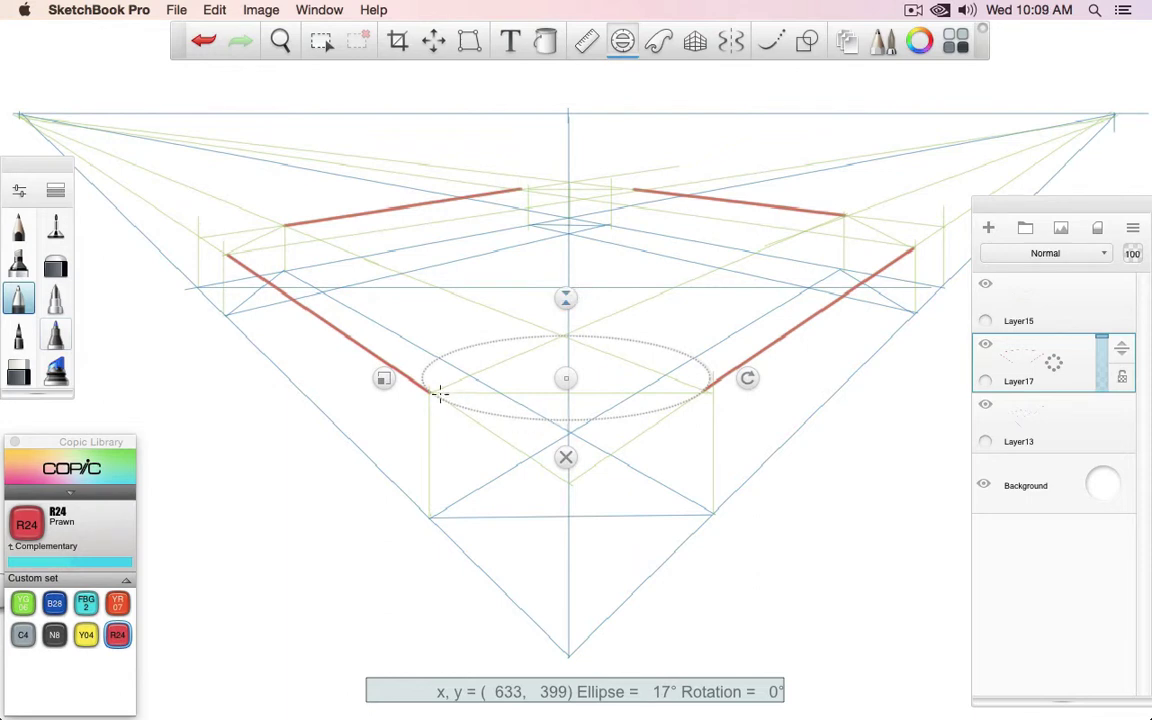
{"action": "mouse_move", "coordinate": [442, 393]}
{"action": "left_mouse_down"}
{"action": "mouse_move", "coordinate": [496, 414]}
{"action": "mouse_move", "coordinate": [720, 375]}
{"action": "mouse_move", "coordinate": [784, 333]}
{"action": "left_mouse_up"}
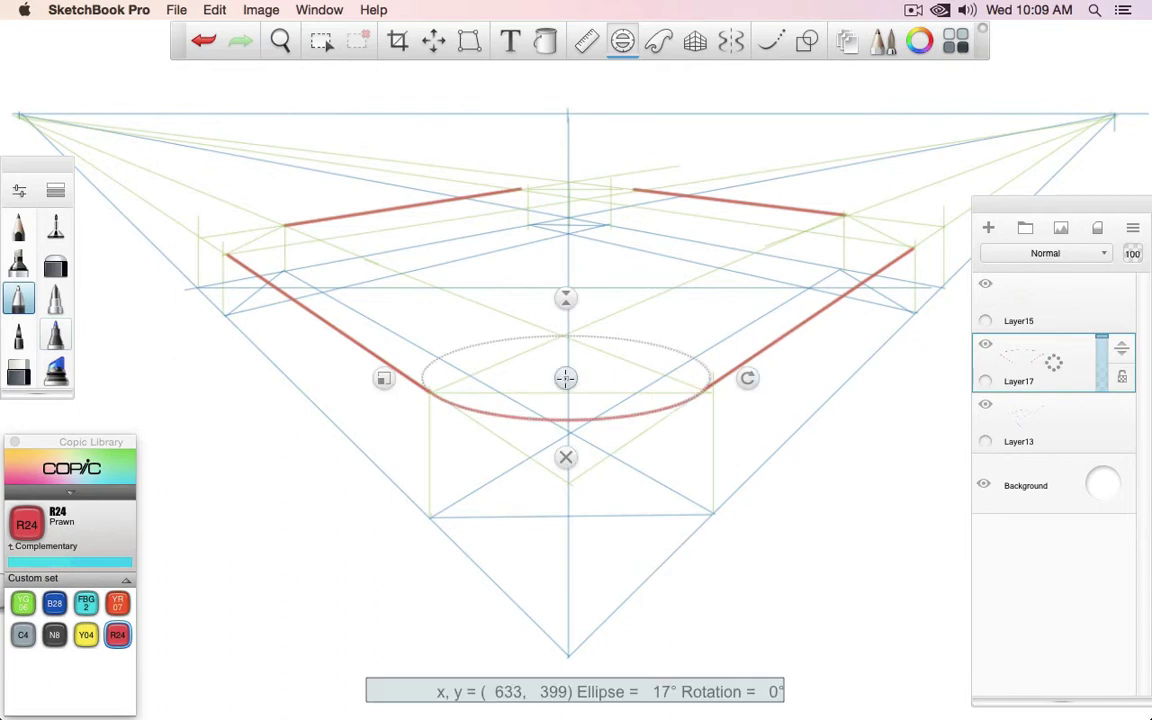
Step: Move the ellipse guide to the far corner, trace its red arc, close the guide, and hide Layer17 to check the construction
{"action": "left_click_drag", "start_coordinate": [566, 378], "coordinate": [576, 228]}
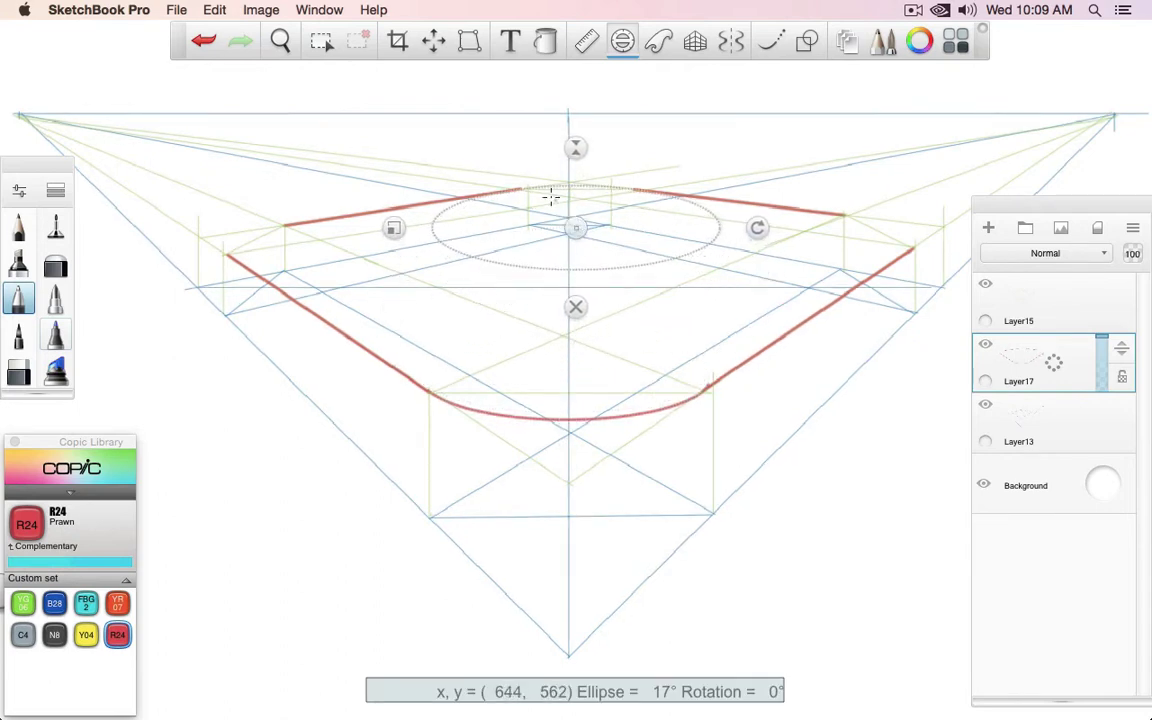
{"action": "left_click", "coordinate": [575, 307]}
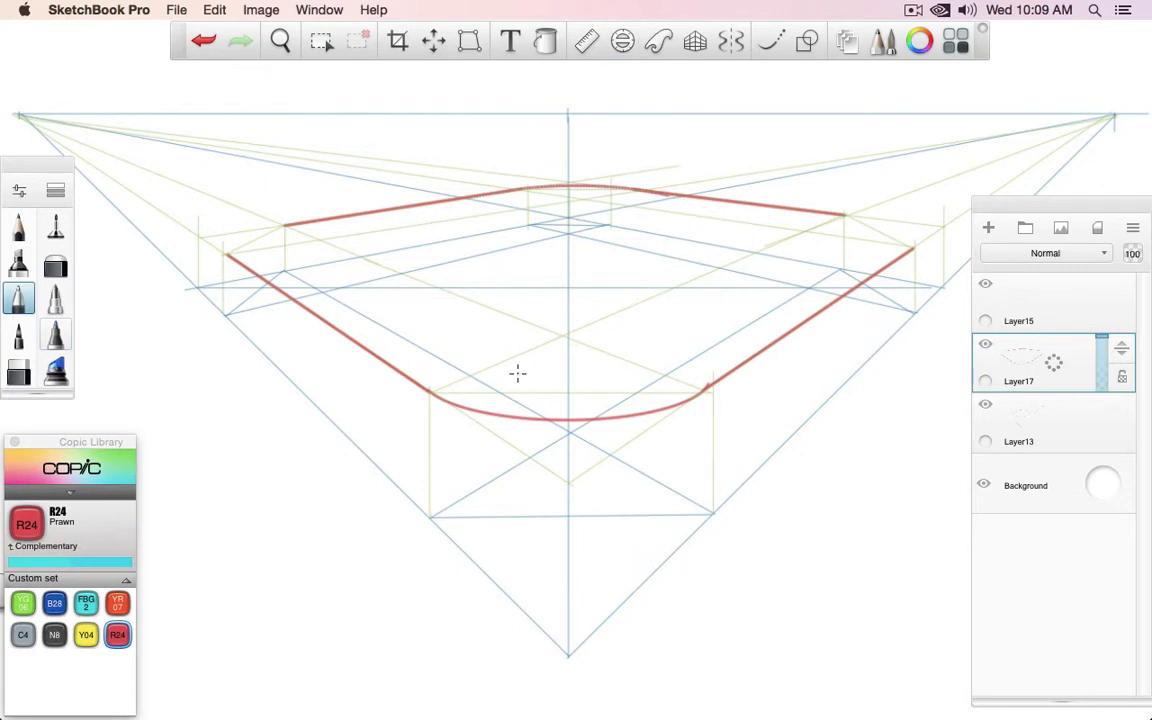
{"action": "left_click", "coordinate": [985, 345]}
{"action": "left_click", "coordinate": [985, 345]}
{"action": "left_click", "coordinate": [985, 345]}
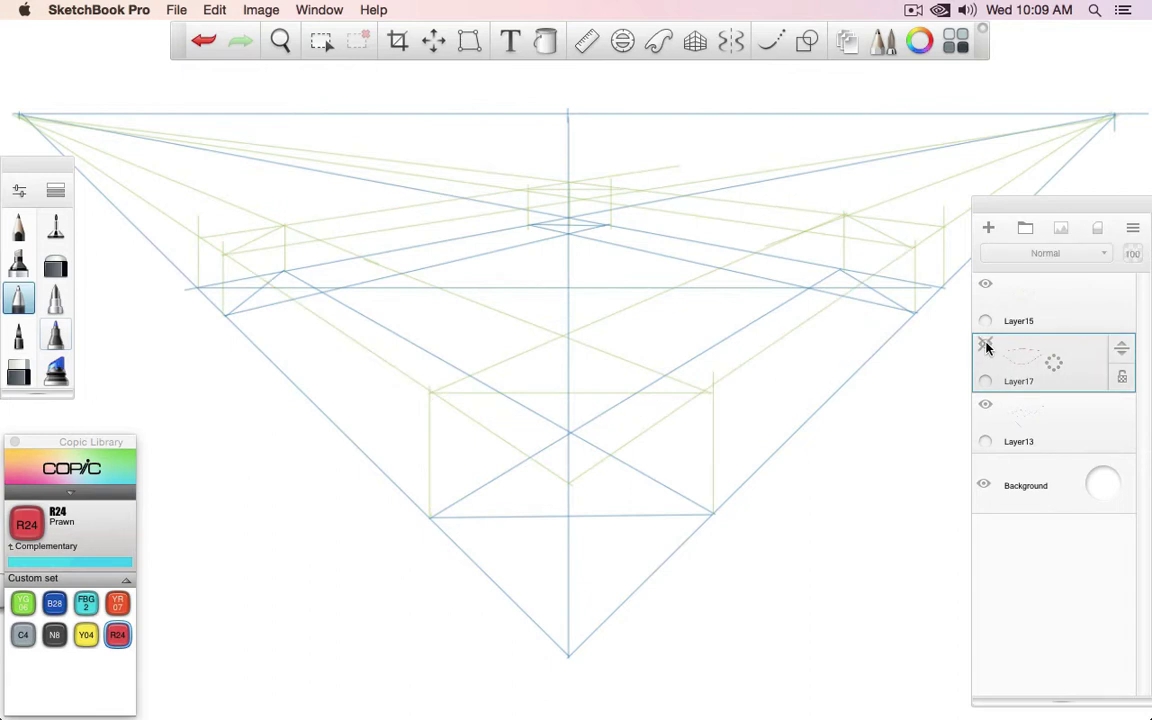
Step: Move Layer17 above Layer15 in the layer stack and make it visible again
{"action": "left_click", "coordinate": [985, 283]}
{"action": "left_click", "coordinate": [985, 283]}
{"action": "left_click_drag", "start_coordinate": [1127, 346], "coordinate": [1124, 290]}
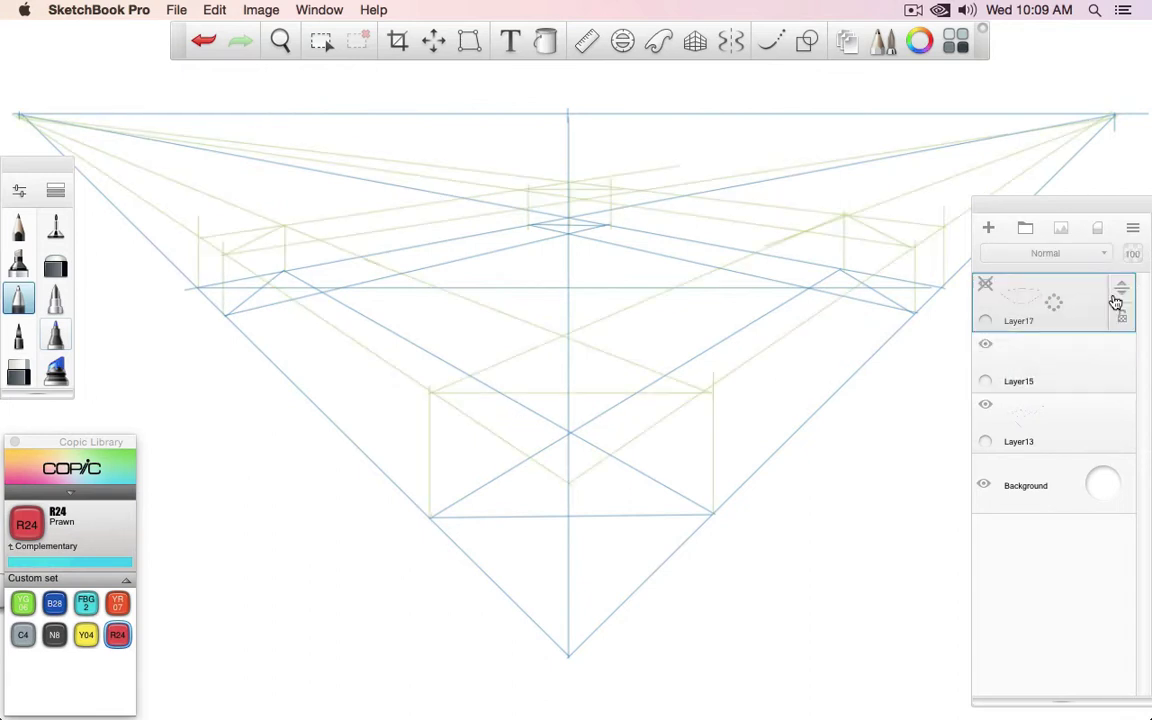
{"action": "left_click", "coordinate": [985, 285]}
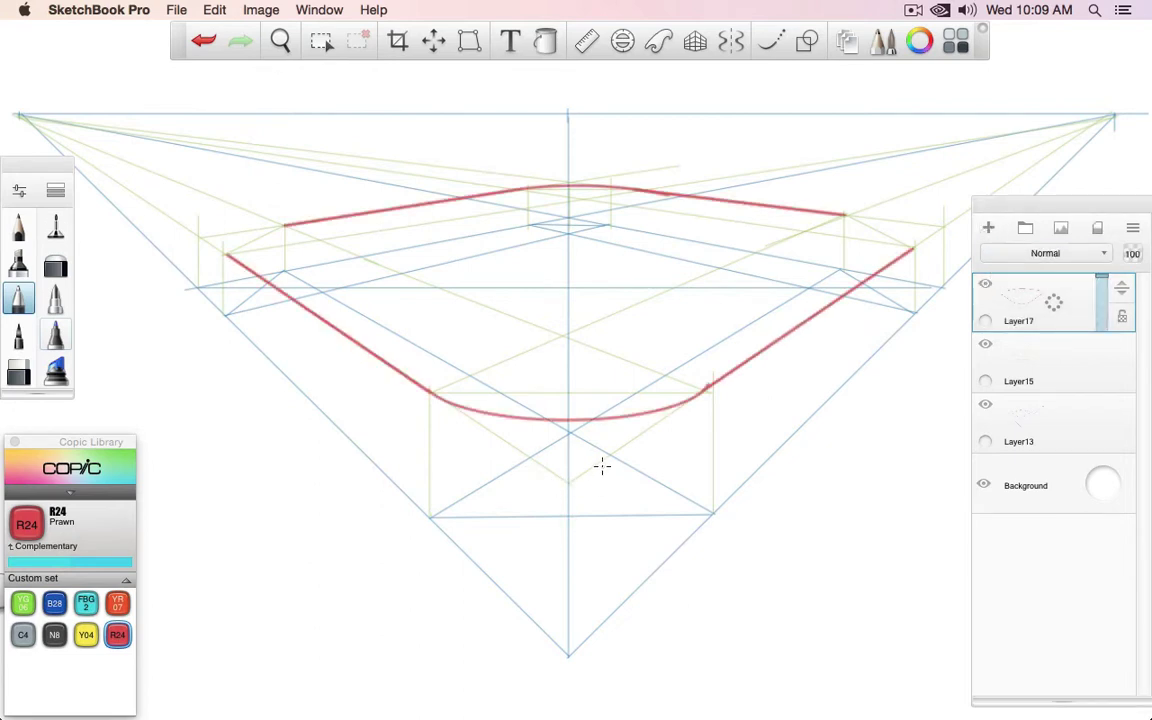
Step: Sketch a red vertical line and hatching beneath the near corner's arc, and undo these trial strokes
{"action": "left_click_drag", "start_coordinate": [565, 441], "coordinate": [565, 621]}
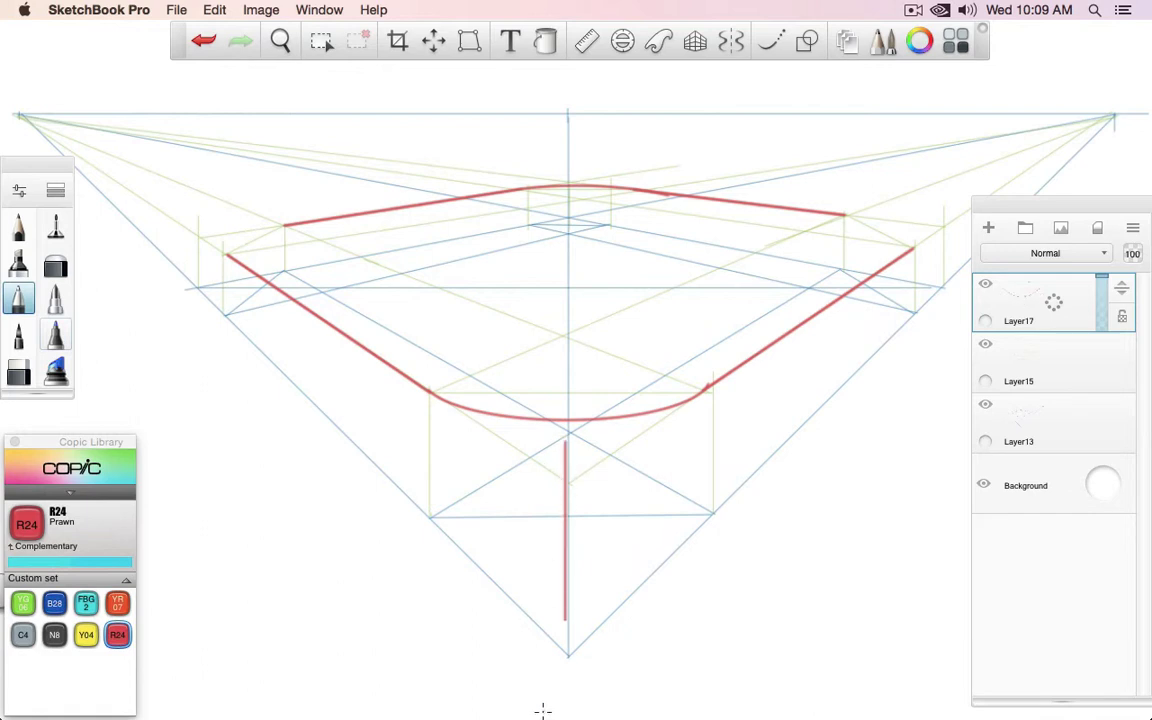
{"action": "mouse_move", "coordinate": [489, 424]}
{"action": "left_mouse_down"}
{"action": "mouse_move", "coordinate": [536, 448]}
{"action": "mouse_move", "coordinate": [564, 449]}
{"action": "mouse_move", "coordinate": [655, 424]}
{"action": "left_mouse_up"}
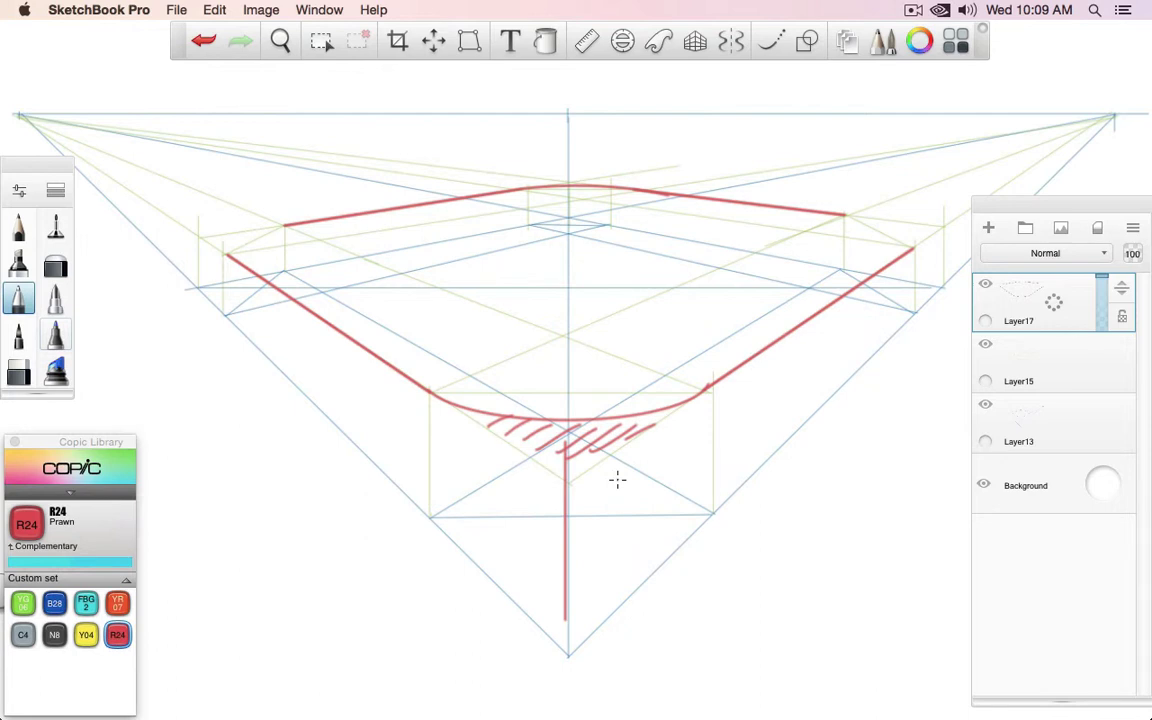
{"action": "mouse_move", "coordinate": [442, 399]}
{"action": "left_mouse_down"}
{"action": "mouse_move", "coordinate": [569, 471]}
{"action": "mouse_move", "coordinate": [564, 483]}
{"action": "mouse_move", "coordinate": [627, 452]}
{"action": "left_mouse_up"}
{"action": "key", "text": "super+z"}
{"action": "key", "text": "super+z"}
{"action": "key", "text": "super+z"}
{"action": "key", "text": "super+z"}
{"action": "key", "text": "super+z"}
{"action": "key", "text": "super+z"}
{"action": "key", "text": "super+z"}
{"action": "key", "text": "super+z"}
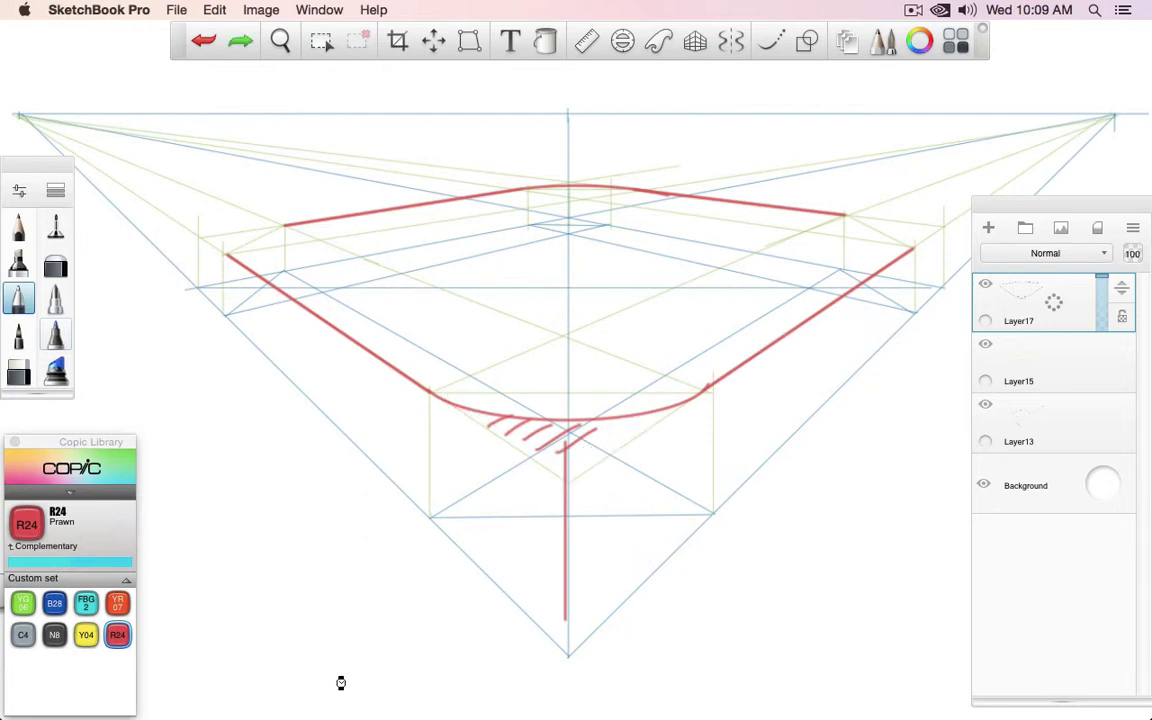
{"action": "key", "text": "super+z"}
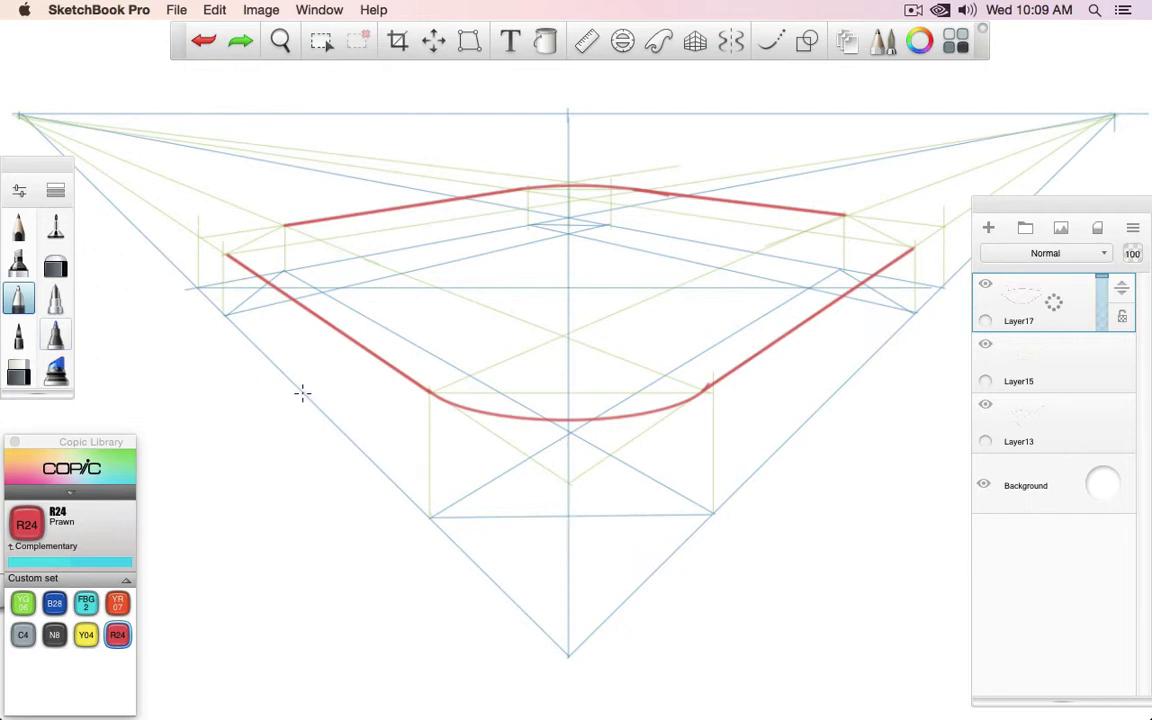
{"action": "left_click_drag", "start_coordinate": [303, 393], "coordinate": [388, 473]}
{"action": "key", "text": "cmd+z"}
Step: Outline the rear-left vertical face of the near corner box with red straight lines on Layer17
{"action": "left_click", "coordinate": [808, 42]}
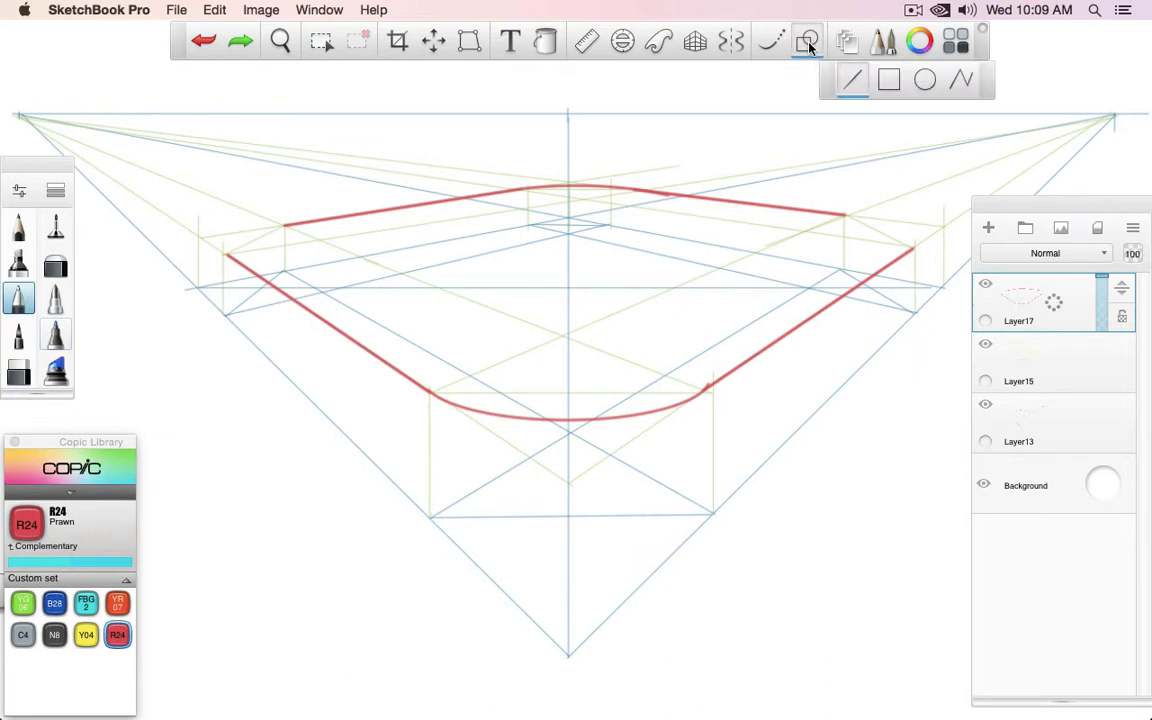
{"action": "mouse_move", "coordinate": [432, 392]}
{"action": "left_mouse_down"}
{"action": "mouse_move", "coordinate": [568, 336]}
{"action": "mouse_move", "coordinate": [567, 433]}
{"action": "left_mouse_up"}
{"action": "left_click_drag", "start_coordinate": [567, 433], "coordinate": [427, 519]}
{"action": "left_click_drag", "start_coordinate": [427, 392], "coordinate": [427, 519]}
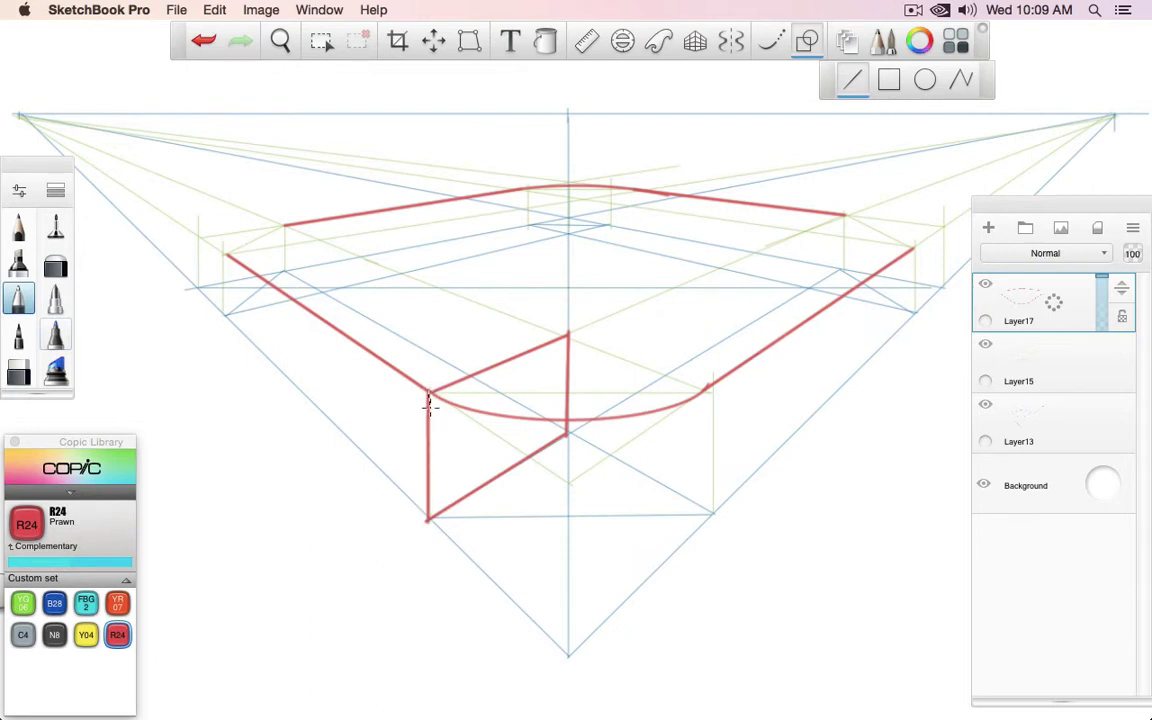
{"action": "left_click_drag", "start_coordinate": [430, 392], "coordinate": [458, 433]}
{"action": "key", "text": "super+z"}
Step: Sketch freehand red curves across the two rear faces of the corner box and hatch the areas beneath them
{"action": "left_click", "coordinate": [806, 44]}
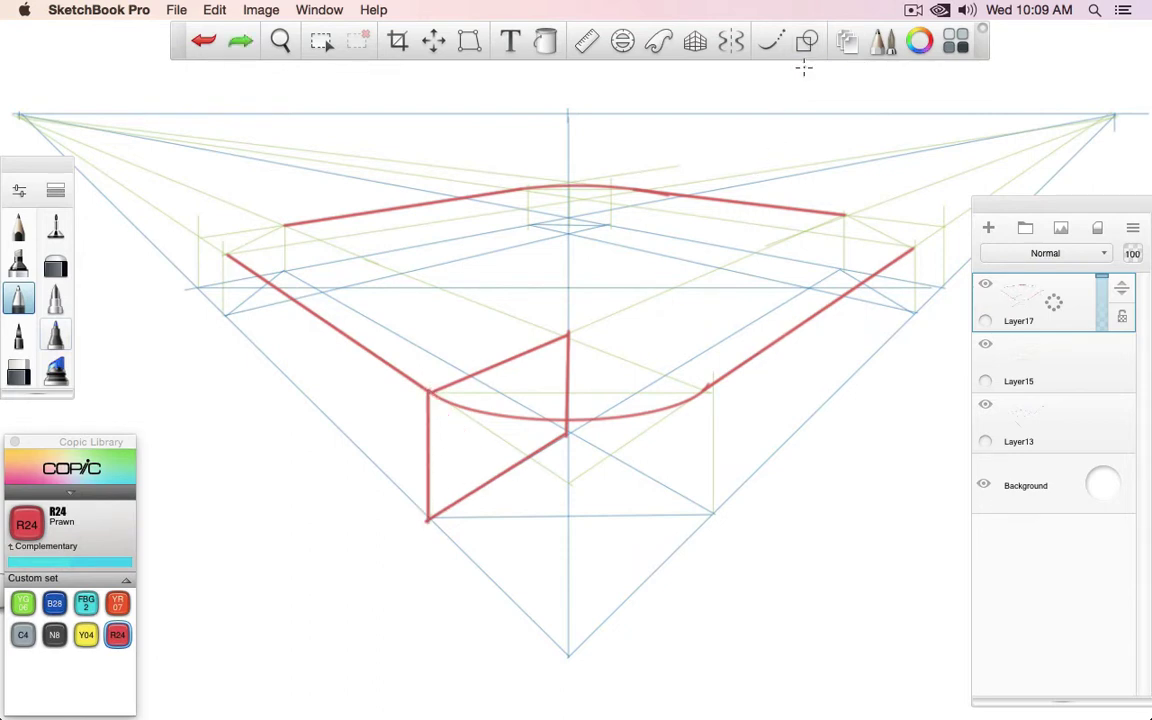
{"action": "mouse_move", "coordinate": [427, 392]}
{"action": "left_mouse_down"}
{"action": "mouse_move", "coordinate": [439, 434]}
{"action": "mouse_move", "coordinate": [467, 451]}
{"action": "mouse_move", "coordinate": [566, 430]}
{"action": "left_mouse_up"}
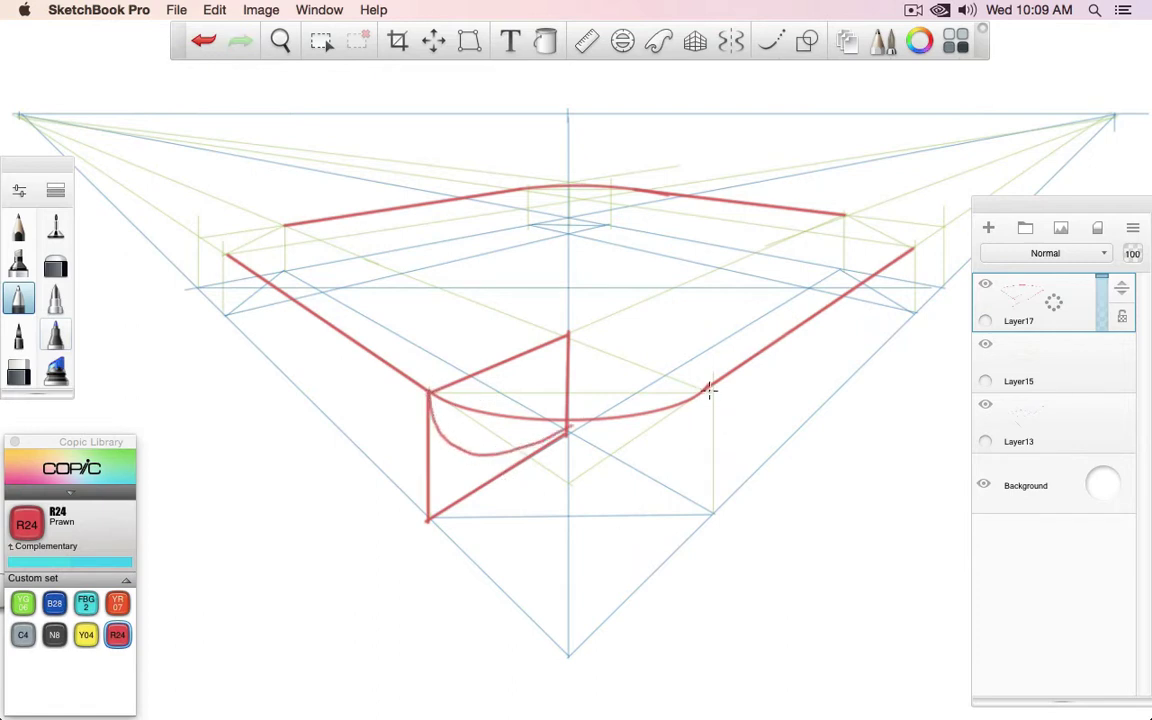
{"action": "mouse_move", "coordinate": [709, 386]}
{"action": "left_mouse_down"}
{"action": "mouse_move", "coordinate": [681, 442]}
{"action": "mouse_move", "coordinate": [566, 432]}
{"action": "left_mouse_up"}
{"action": "left_click_drag", "start_coordinate": [439, 440], "coordinate": [426, 508]}
{"action": "mouse_move", "coordinate": [456, 448]}
{"action": "left_mouse_down"}
{"action": "mouse_move", "coordinate": [438, 503]}
{"action": "mouse_move", "coordinate": [454, 498]}
{"action": "left_mouse_up"}
{"action": "left_click_drag", "start_coordinate": [486, 463], "coordinate": [474, 486]}
{"action": "left_click_drag", "start_coordinate": [641, 458], "coordinate": [636, 473]}
{"action": "left_click_drag", "start_coordinate": [654, 456], "coordinate": [649, 471]}
{"action": "mouse_move", "coordinate": [666, 455]}
{"action": "left_mouse_down"}
{"action": "mouse_move", "coordinate": [662, 478]}
{"action": "mouse_move", "coordinate": [674, 483]}
{"action": "left_mouse_up"}
{"action": "left_click_drag", "start_coordinate": [706, 463], "coordinate": [692, 498]}
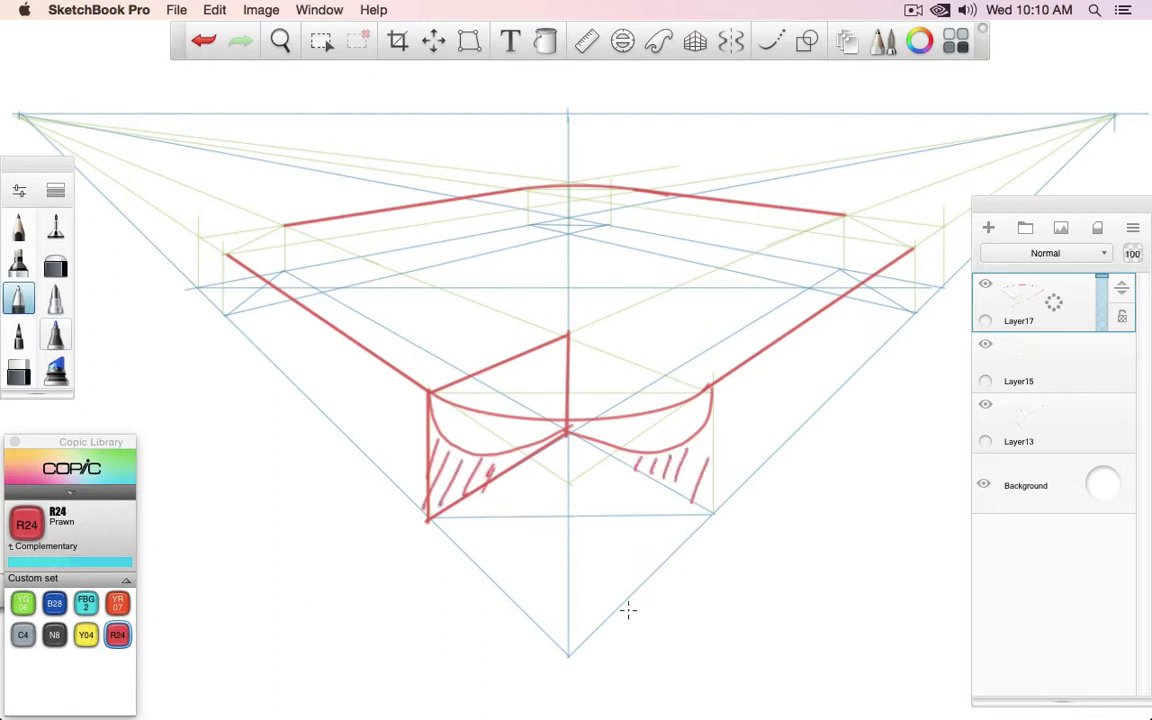
Step: Undo the freehand curves and hatching on the corner box's rear faces
{"action": "key", "text": "super+z"}
{"action": "key", "text": "super+z"}
{"action": "key", "text": "super+z"}
{"action": "key", "text": "super+z"}
{"action": "key", "text": "super+z"}
{"action": "key", "text": "super+z"}
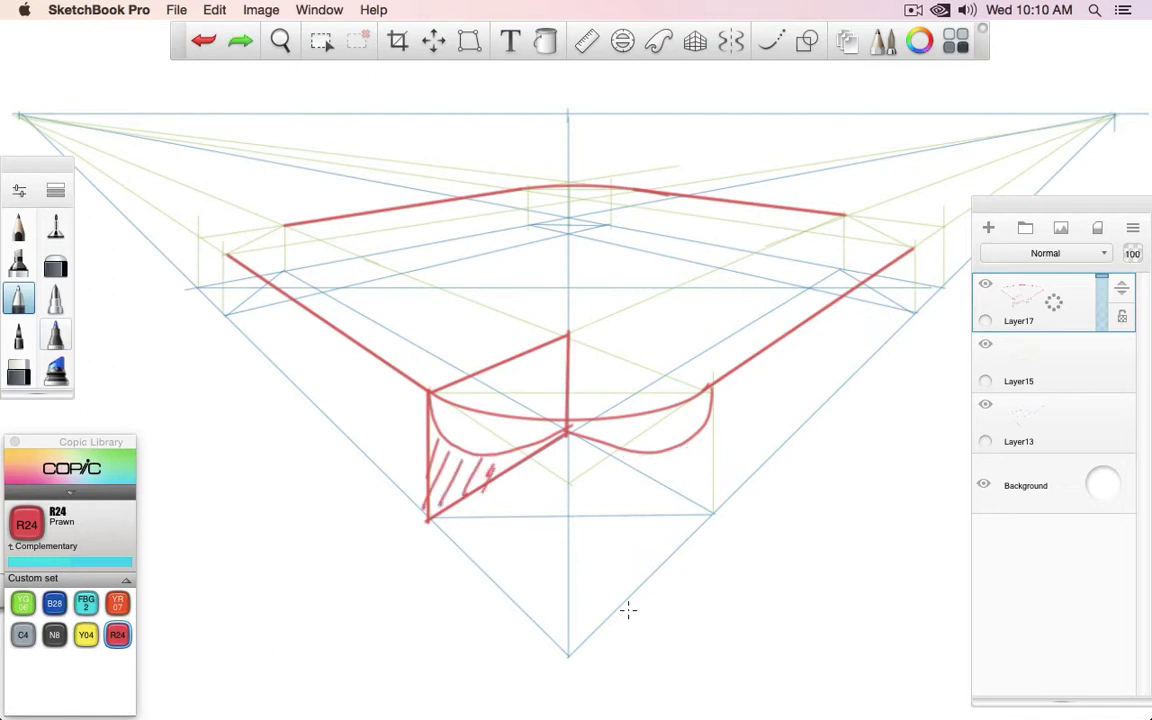
{"action": "key", "text": "super+z"}
{"action": "key", "text": "super+z"}
{"action": "key", "text": "super+z"}
{"action": "key", "text": "super+z"}
{"action": "key", "text": "super+z"}
{"action": "key", "text": "super+z"}
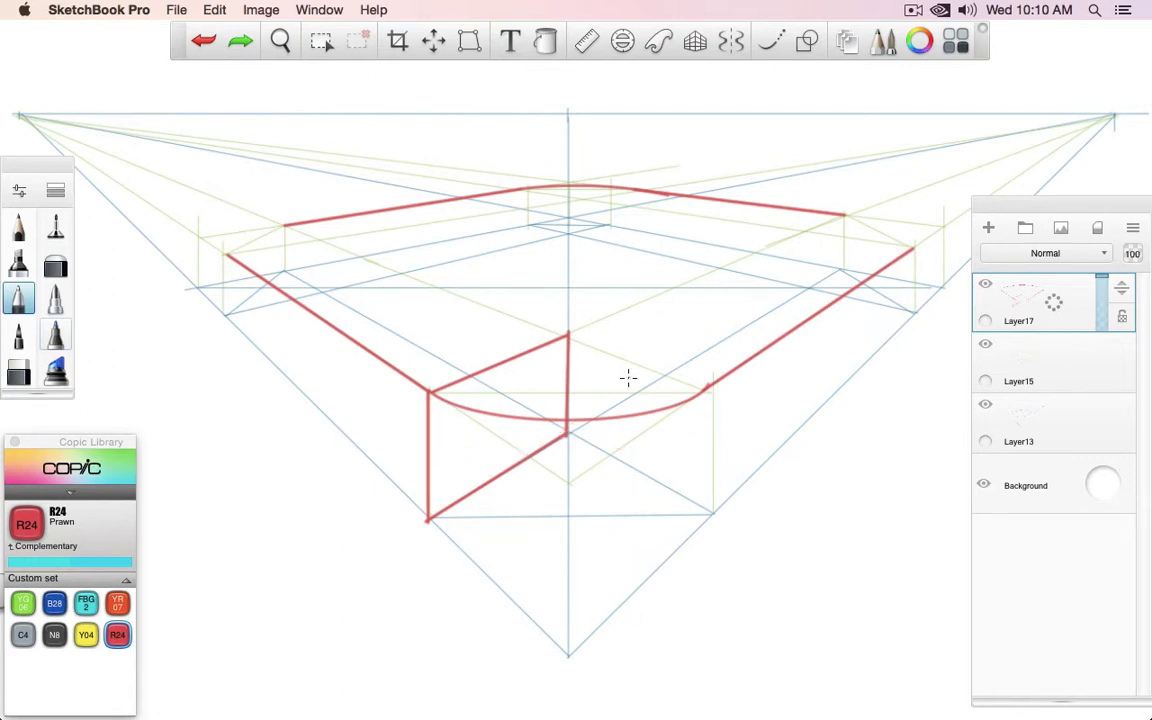
Step: Complete the near corner box with red straight lines for its rear-right face, front base edges, front vertical and upper front edges
{"action": "left_click", "coordinate": [807, 40]}
{"action": "left_click_drag", "start_coordinate": [570, 338], "coordinate": [714, 393]}
{"action": "left_click_drag", "start_coordinate": [714, 393], "coordinate": [714, 514]}
{"action": "left_click_drag", "start_coordinate": [714, 514], "coordinate": [567, 432]}
{"action": "left_click_drag", "start_coordinate": [712, 515], "coordinate": [567, 655]}
{"action": "left_click_drag", "start_coordinate": [567, 655], "coordinate": [428, 519]}
{"action": "mouse_move", "coordinate": [566, 484]}
{"action": "left_mouse_down"}
{"action": "mouse_move", "coordinate": [567, 651]}
{"action": "mouse_move", "coordinate": [708, 391]}
{"action": "mouse_move", "coordinate": [453, 401]}
{"action": "mouse_move", "coordinate": [430, 389]}
{"action": "left_mouse_up"}
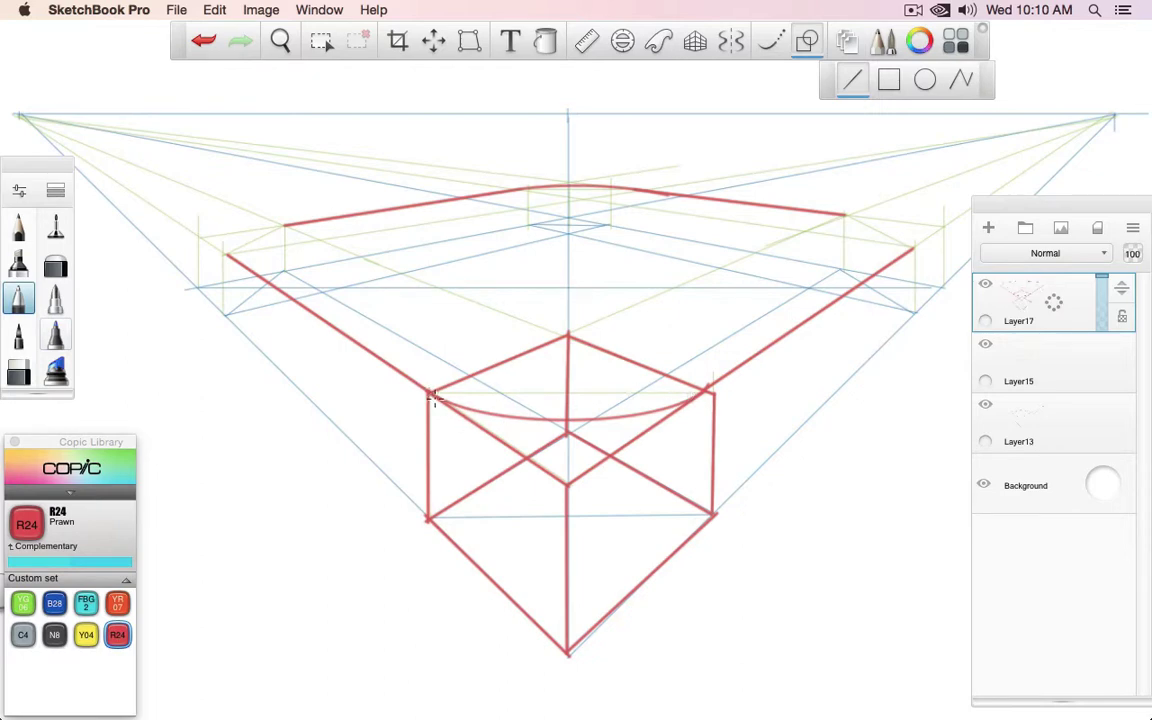
Step: Sketch freehand red curves from the box's two upper side corners down to its rear base corner
{"action": "left_click_drag", "start_coordinate": [431, 410], "coordinate": [471, 463]}
{"action": "key", "text": "super+z"}
{"action": "left_click", "coordinate": [807, 40]}
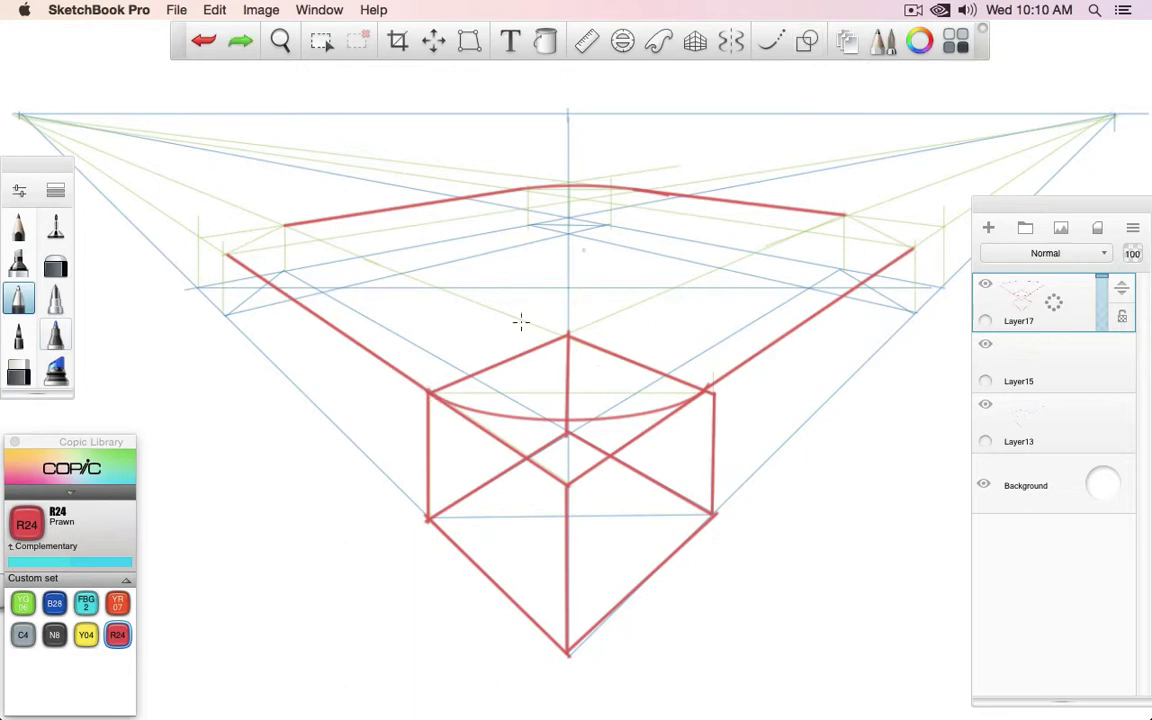
{"action": "mouse_move", "coordinate": [431, 392]}
{"action": "left_mouse_down"}
{"action": "mouse_move", "coordinate": [435, 432]}
{"action": "mouse_move", "coordinate": [473, 468]}
{"action": "mouse_move", "coordinate": [515, 466]}
{"action": "left_mouse_up"}
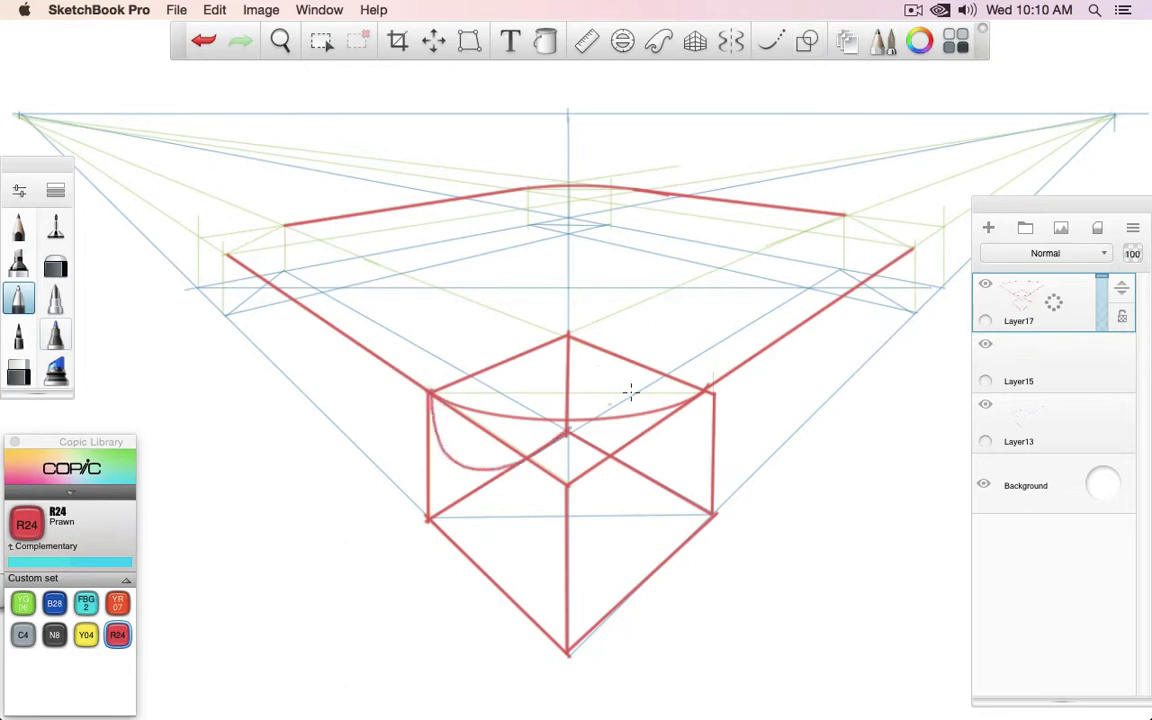
{"action": "mouse_move", "coordinate": [607, 442]}
{"action": "left_mouse_down"}
{"action": "mouse_move", "coordinate": [640, 449]}
{"action": "mouse_move", "coordinate": [710, 393]}
{"action": "left_mouse_up"}
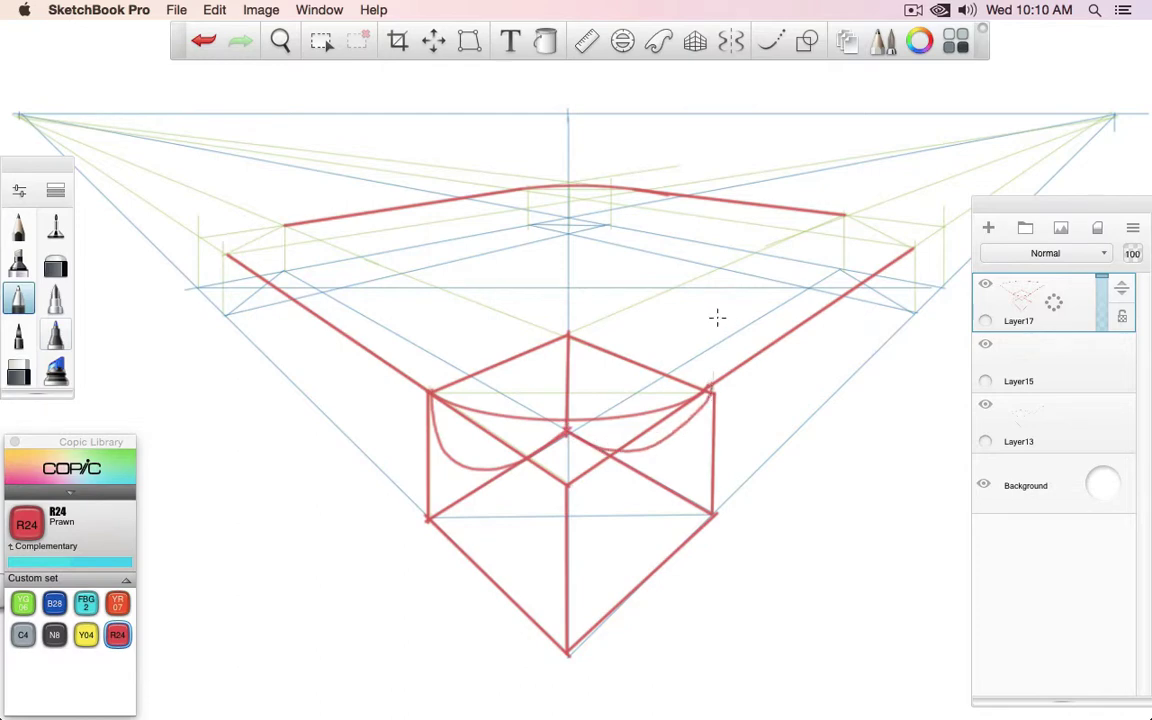
Step: Undo the freehand curves and all red lines of the near corner box, leaving the rounded upper plane
{"action": "key", "text": "super+z"}
{"action": "key", "text": "super+z"}
{"action": "key", "text": "super+z"}
{"action": "key", "text": "super+z"}
{"action": "key", "text": "super+z"}
{"action": "key", "text": "super+z"}
{"action": "key", "text": "super+z"}
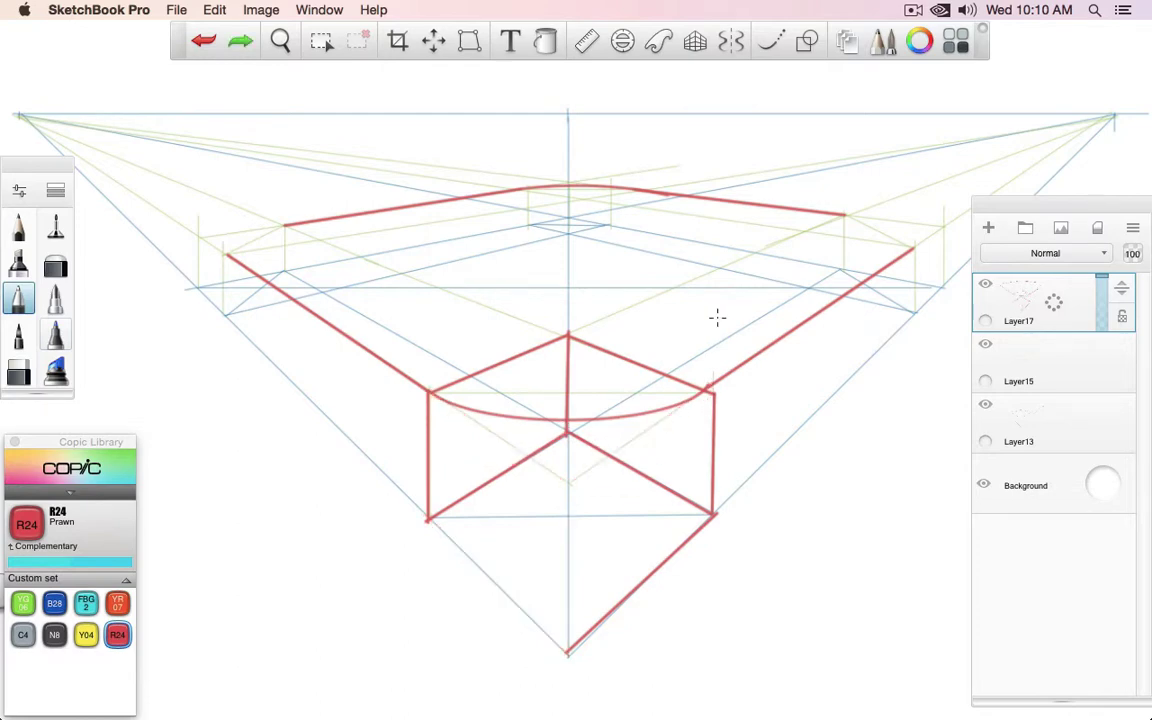
{"action": "key", "text": "super+z"}
{"action": "key", "text": "super+z"}
{"action": "key", "text": "super+z"}
{"action": "key", "text": "super+z"}
{"action": "key", "text": "super+z"}
{"action": "key", "text": "super+z"}
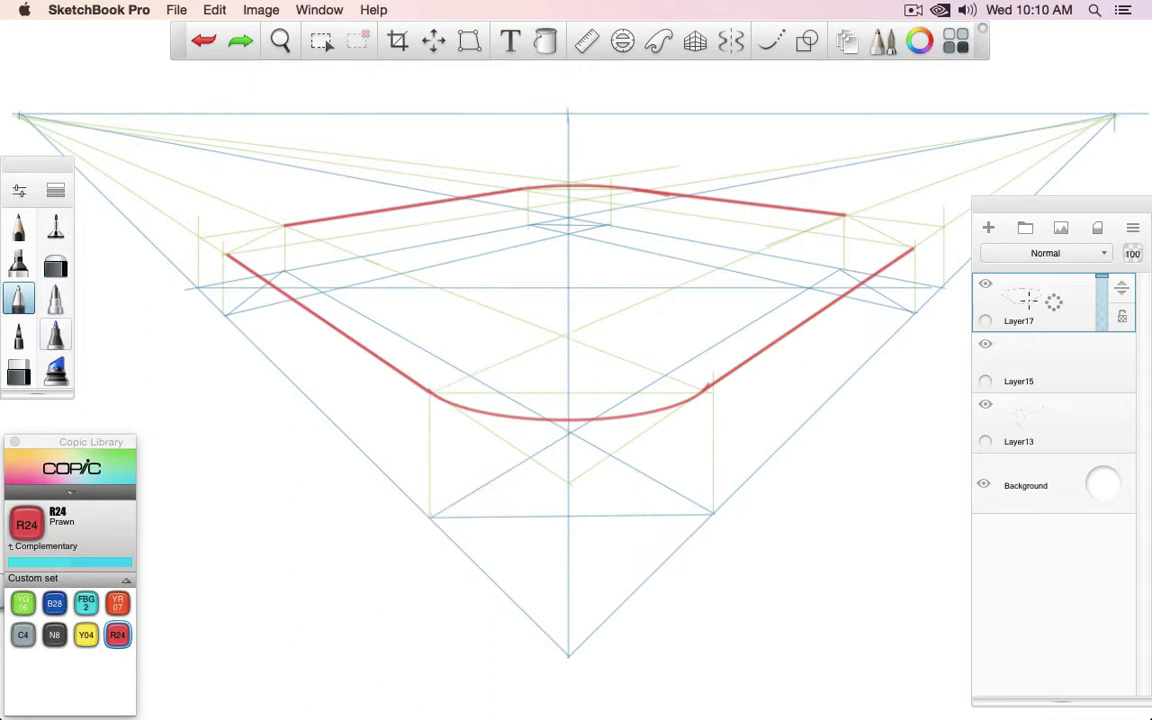
Step: On Layer15, outline the near corner box's rear-left vertical face with four straight lines in Yellowish Green YG06
{"action": "left_click", "coordinate": [986, 345]}
{"action": "left_click", "coordinate": [1028, 368]}
{"action": "left_click", "coordinate": [23, 603]}
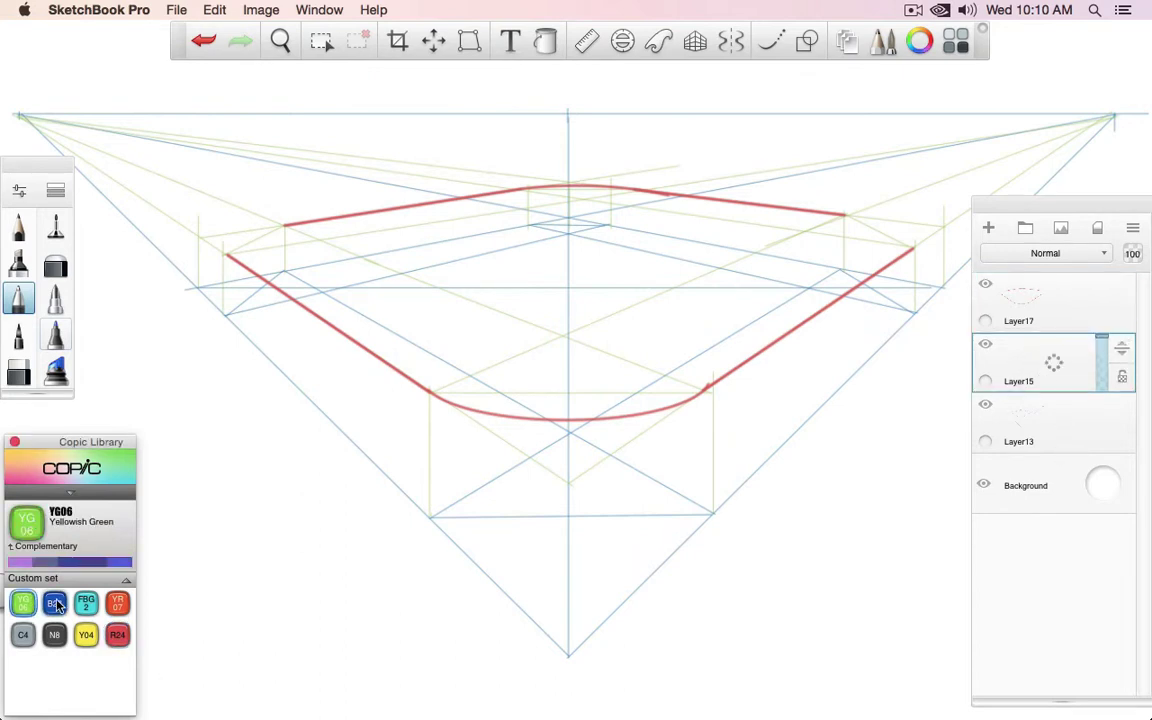
{"action": "left_click", "coordinate": [807, 43]}
{"action": "left_click_drag", "start_coordinate": [432, 517], "coordinate": [569, 432]}
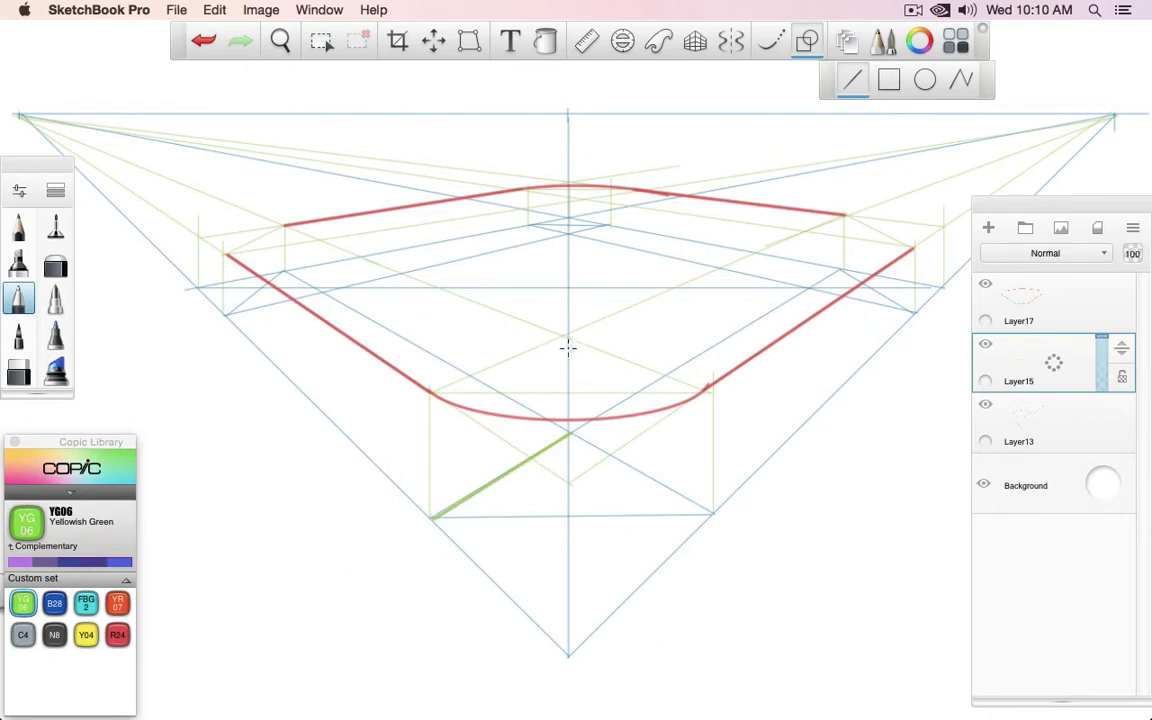
{"action": "left_click_drag", "start_coordinate": [566, 338], "coordinate": [568, 432]}
{"action": "mouse_move", "coordinate": [430, 390]}
{"action": "left_mouse_down"}
{"action": "mouse_move", "coordinate": [566, 337]}
{"action": "mouse_move", "coordinate": [431, 480]}
{"action": "mouse_move", "coordinate": [430, 517]}
{"action": "left_mouse_up"}
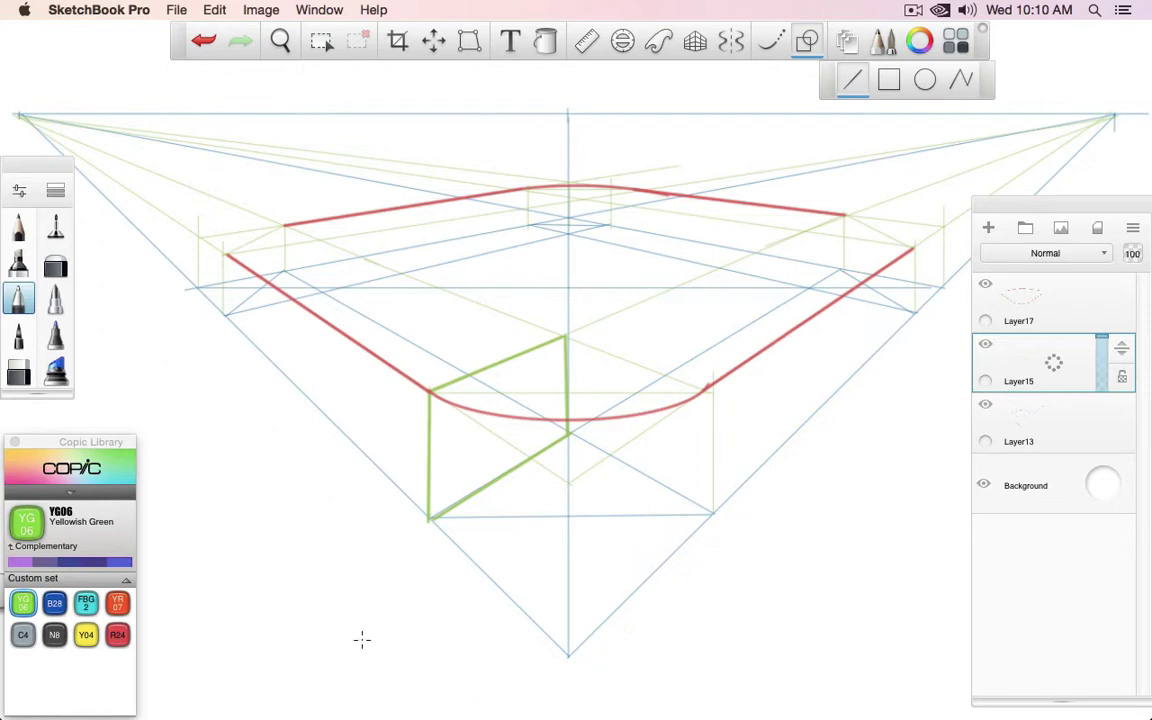
{"action": "left_click", "coordinate": [1053, 303]}
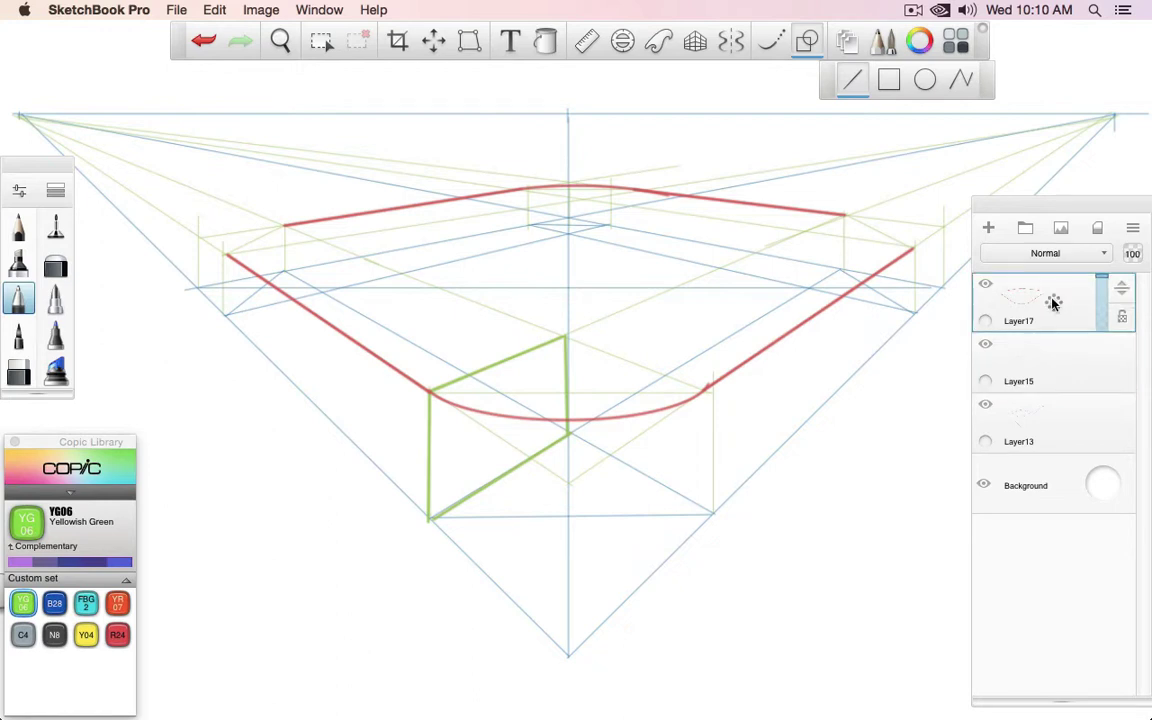
{"action": "left_click", "coordinate": [117, 634]}
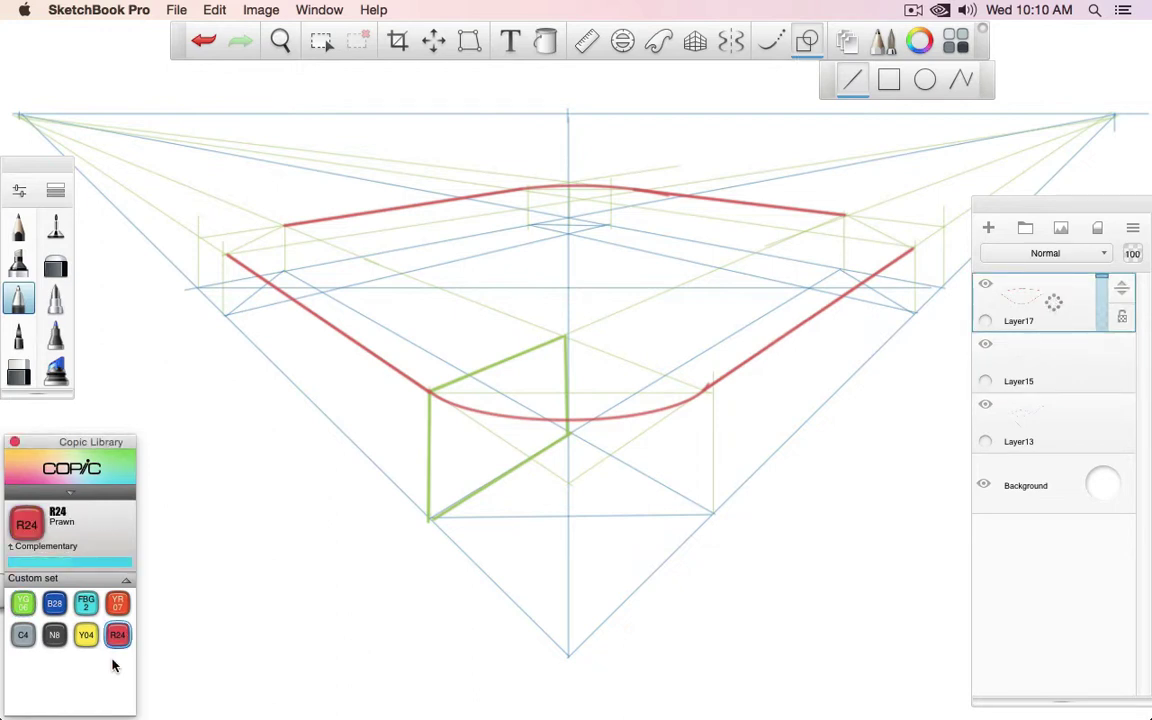
{"action": "left_click", "coordinate": [1008, 368]}
{"action": "left_click", "coordinate": [24, 606]}
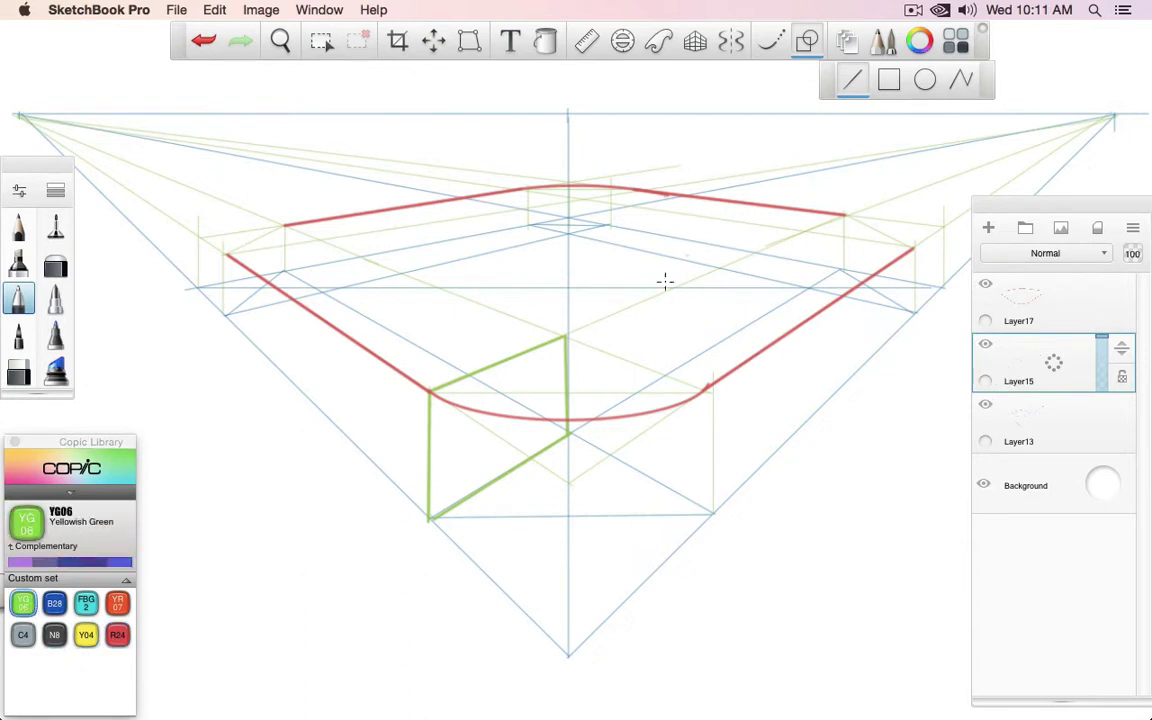
Step: Use temporary green diagonals across the face to locate a guide point for its curve, and mark that point with a green dot
{"action": "left_click_drag", "start_coordinate": [440, 480], "coordinate": [428, 517]}
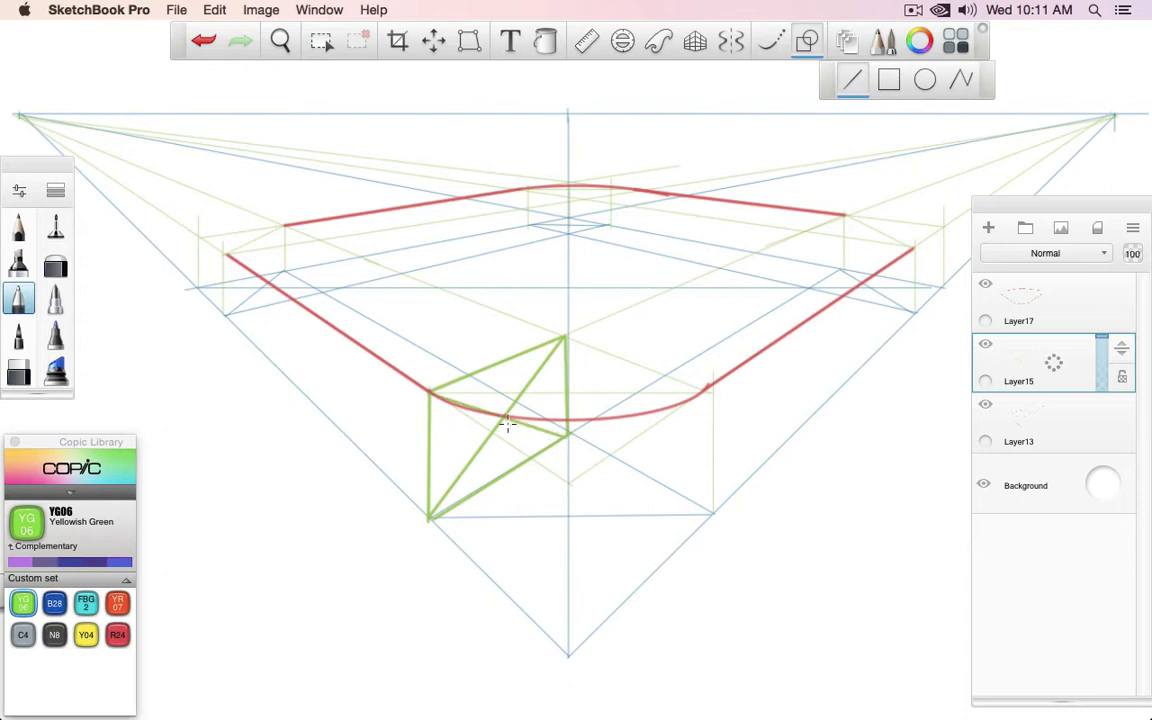
{"action": "left_click_drag", "start_coordinate": [503, 408], "coordinate": [502, 440]}
{"action": "left_click", "coordinate": [472, 454]}
{"action": "key", "text": "super+z"}
{"action": "key", "text": "super+z"}
{"action": "key", "text": "super+z"}
{"action": "key", "text": "super+z"}
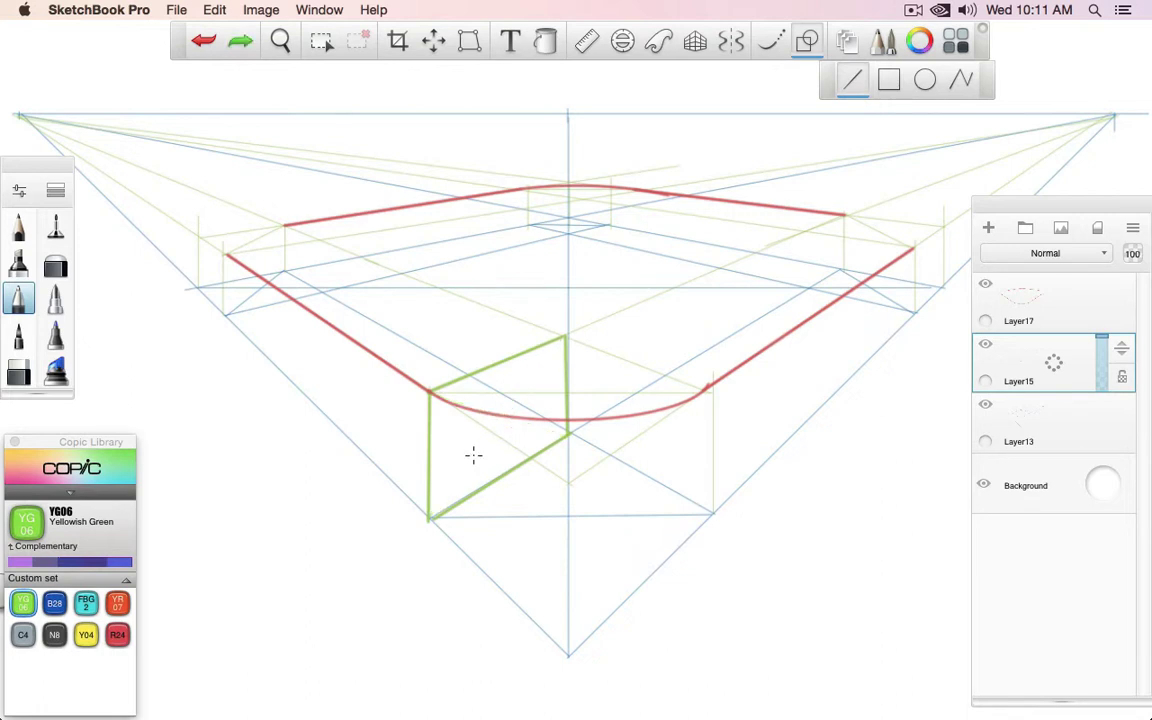
{"action": "left_click", "coordinate": [472, 456]}
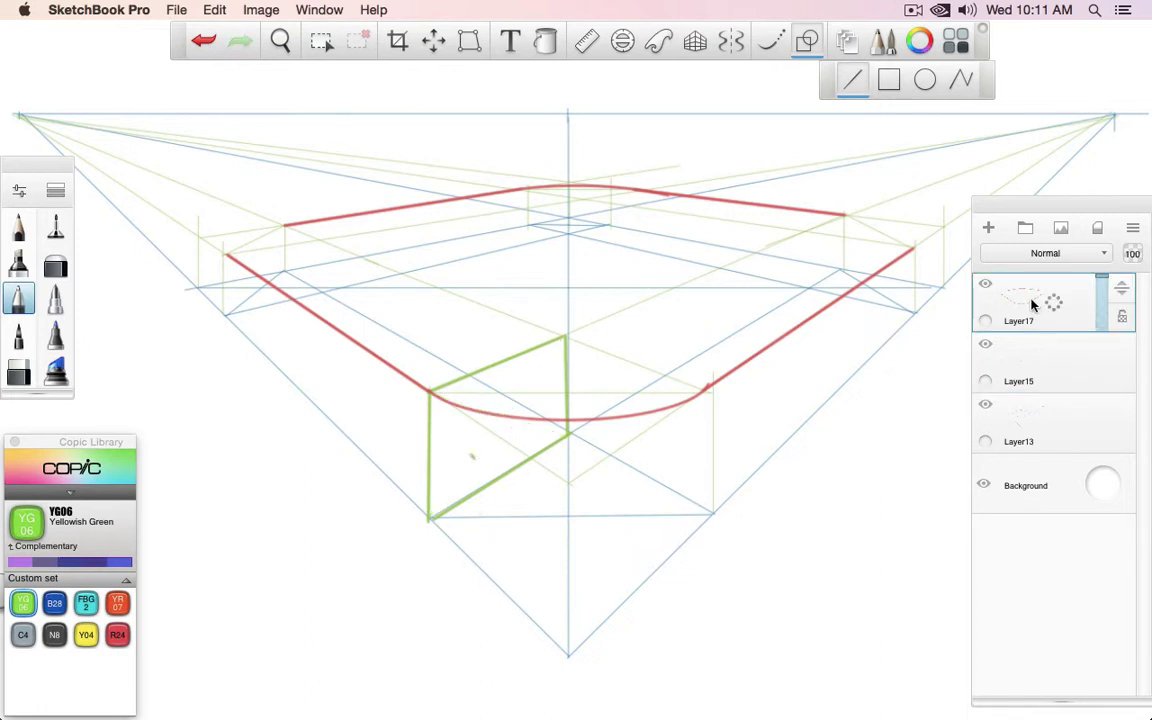
Step: On Layer17, draw a smooth Prawn R24 curve from the face's upper left corner through the dot to its rear base corner, and select Layer15
{"action": "left_click", "coordinate": [986, 285]}
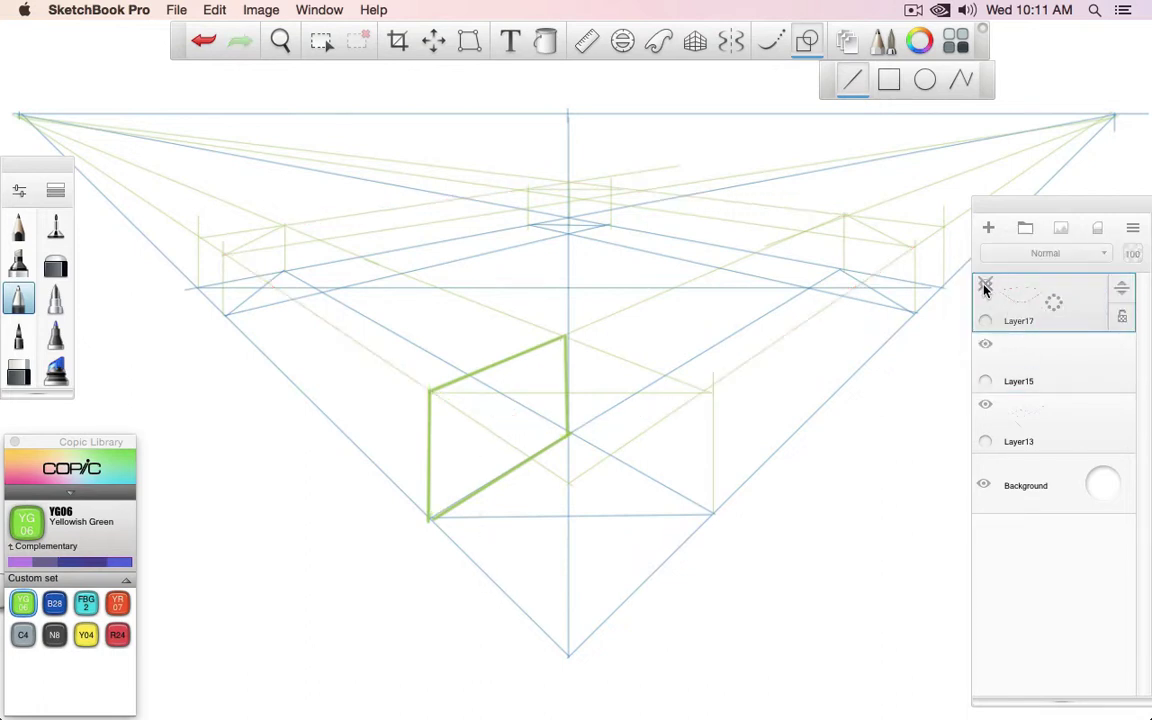
{"action": "left_click", "coordinate": [986, 285]}
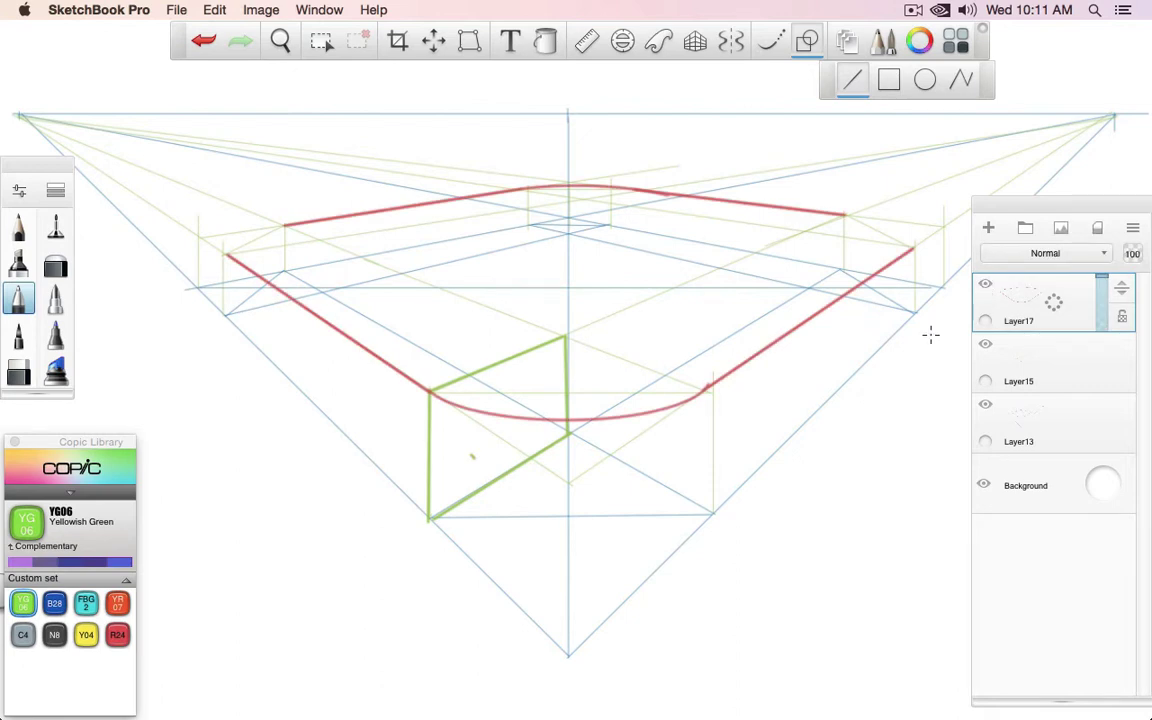
{"action": "left_click", "coordinate": [117, 634]}
{"action": "left_click", "coordinate": [986, 286]}
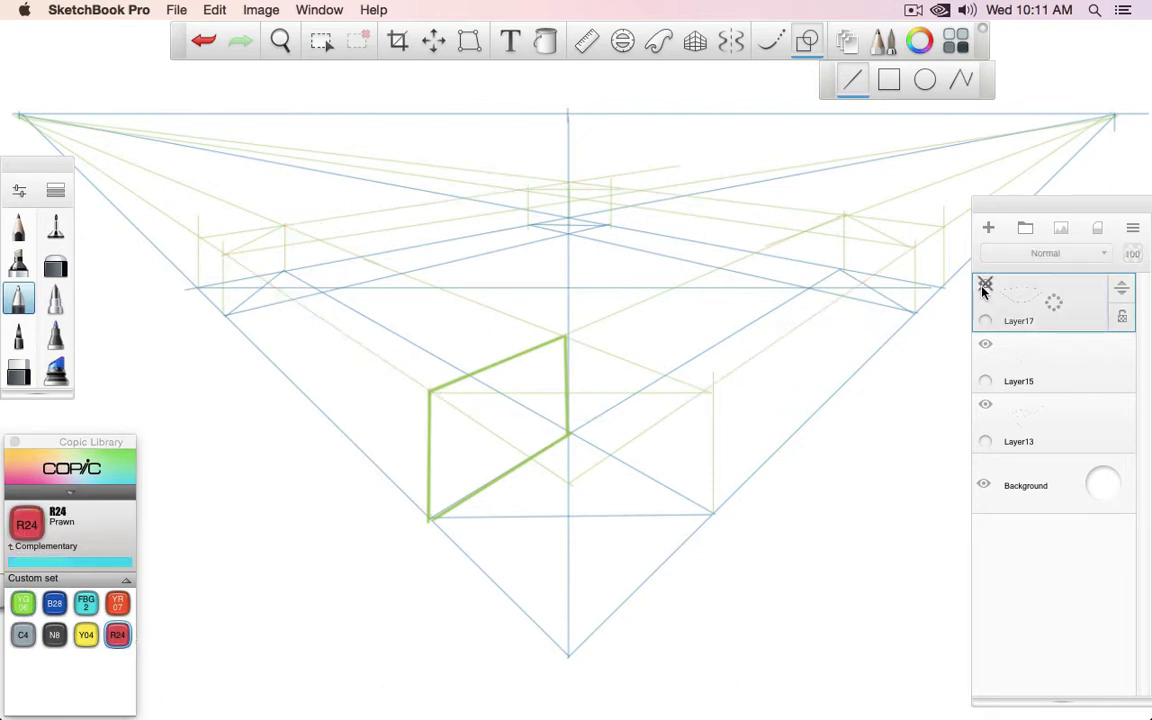
{"action": "left_click", "coordinate": [986, 286]}
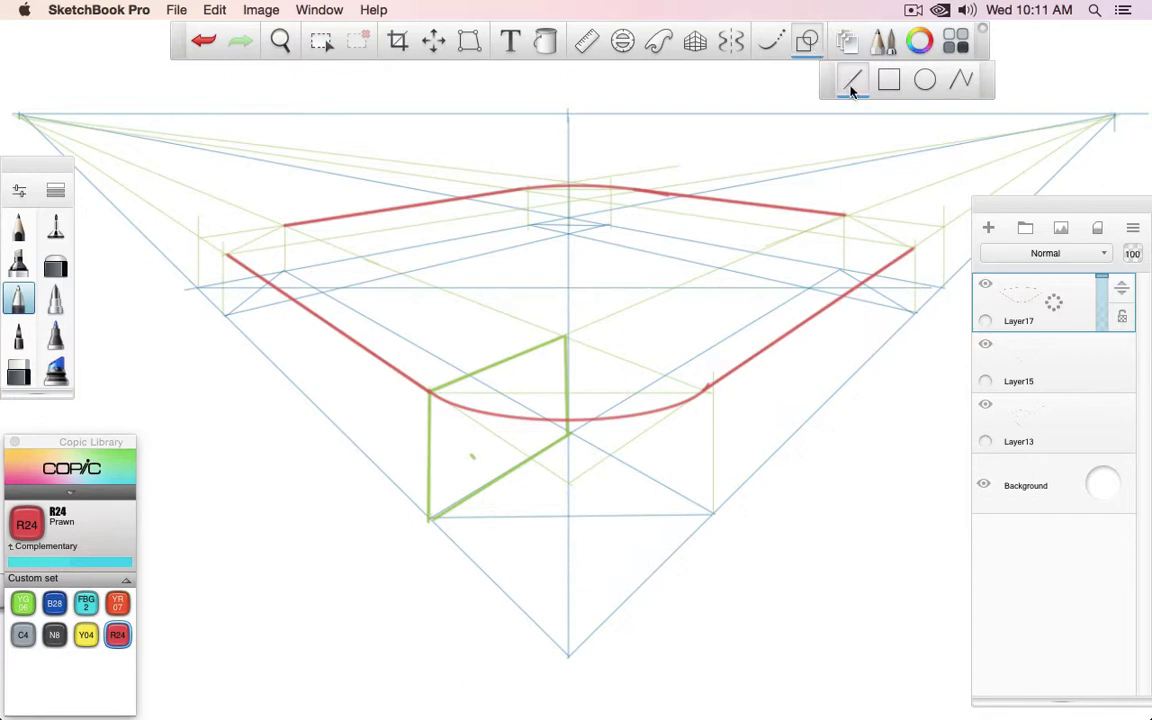
{"action": "left_click", "coordinate": [770, 40]}
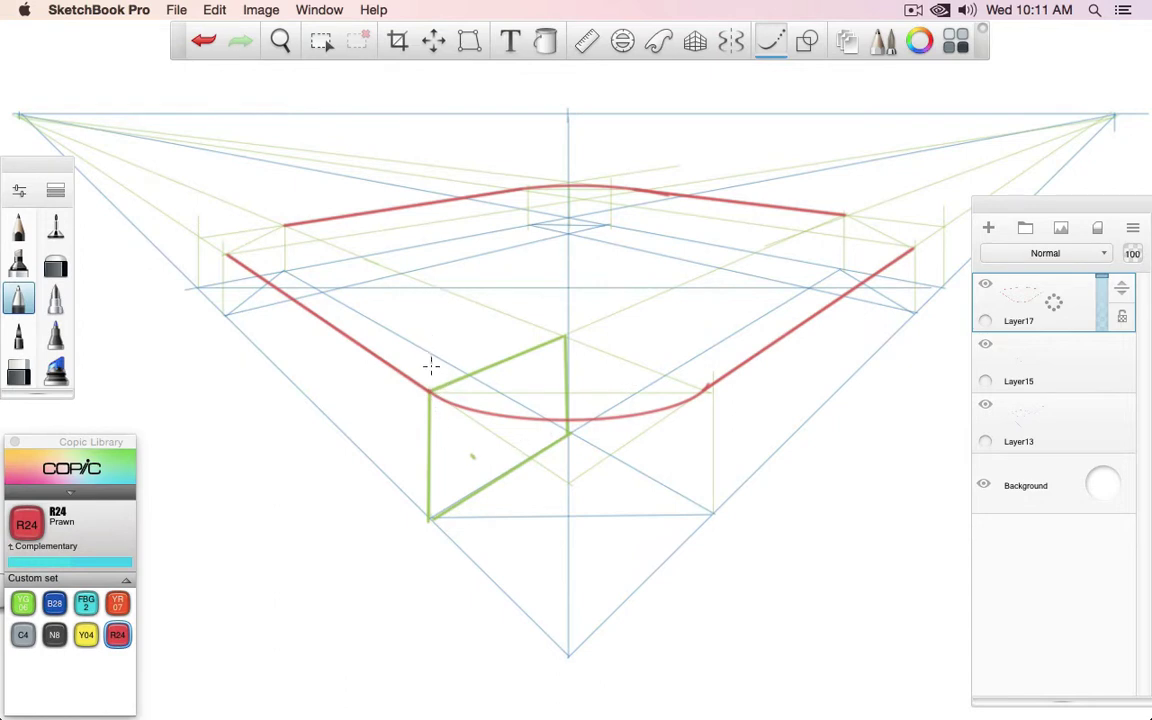
{"action": "mouse_move", "coordinate": [431, 360]}
{"action": "left_mouse_down"}
{"action": "mouse_move", "coordinate": [435, 438]}
{"action": "mouse_move", "coordinate": [488, 472]}
{"action": "mouse_move", "coordinate": [558, 448]}
{"action": "mouse_move", "coordinate": [596, 413]}
{"action": "left_mouse_up"}
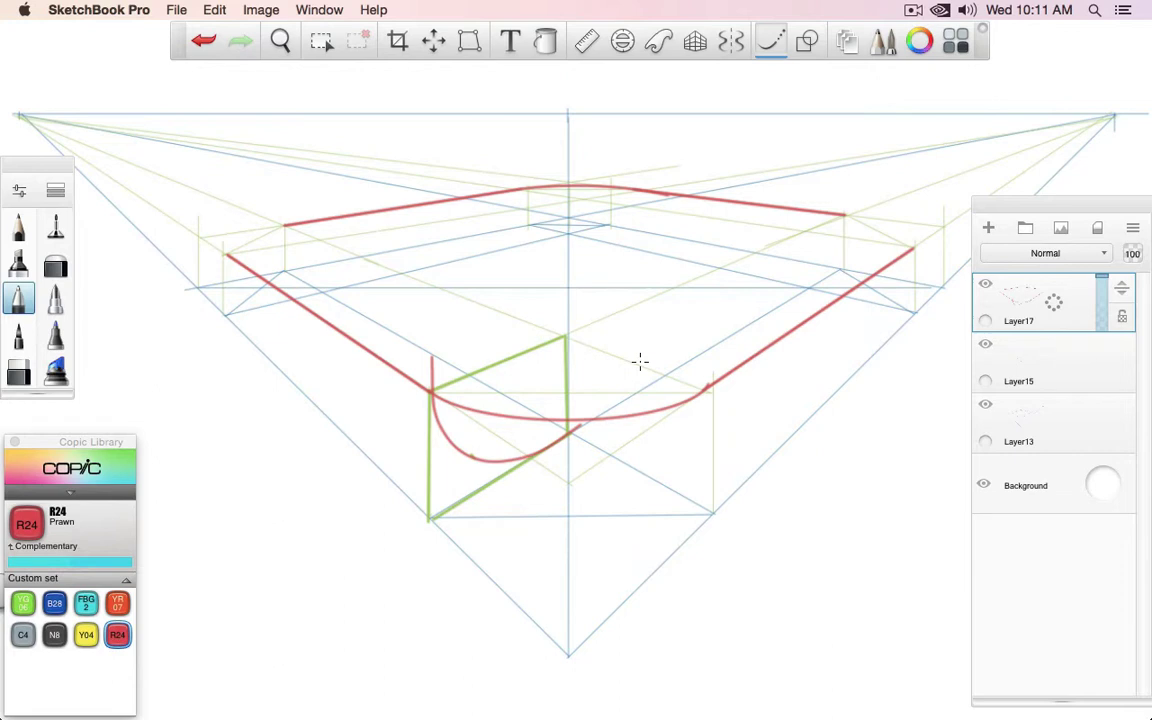
{"action": "left_click", "coordinate": [1031, 368]}
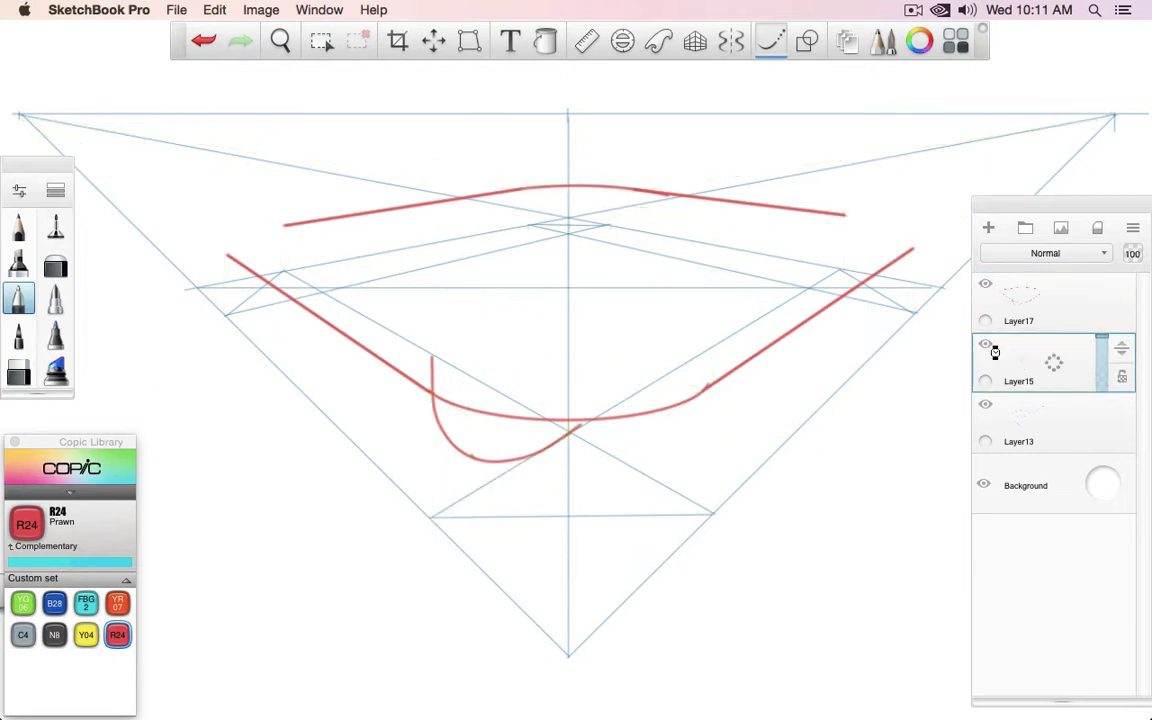
Step: On Layer15, use temporary Yellowish Green YG06 diagonals across the near box's rear-right vertical face to locate its curve's guide point, leaving only a green dot
{"action": "left_click", "coordinate": [22, 602]}
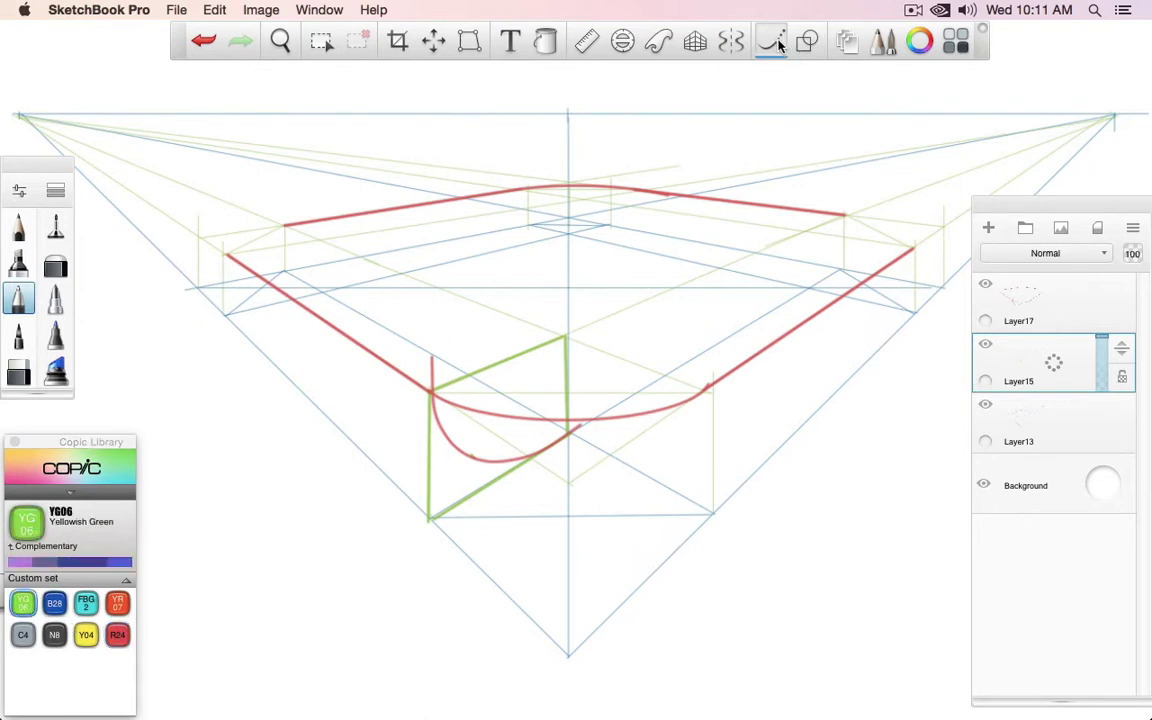
{"action": "left_click", "coordinate": [806, 40]}
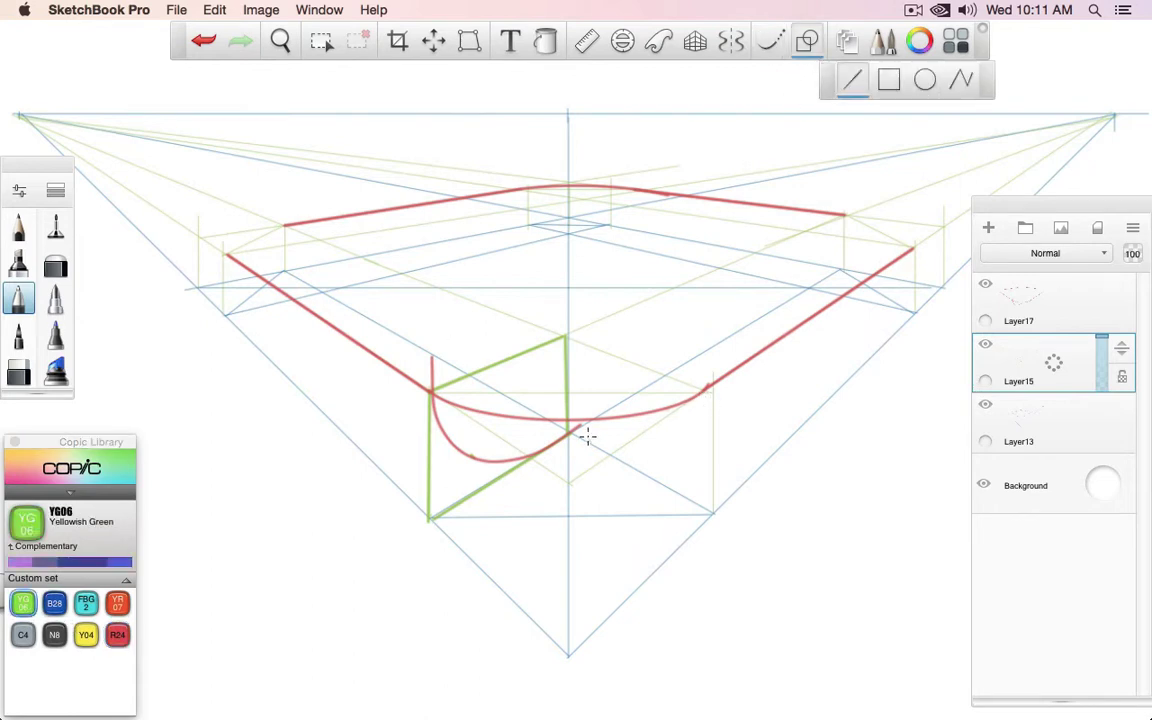
{"action": "left_click_drag", "start_coordinate": [565, 338], "coordinate": [714, 508]}
{"action": "left_click_drag", "start_coordinate": [577, 432], "coordinate": [709, 393]}
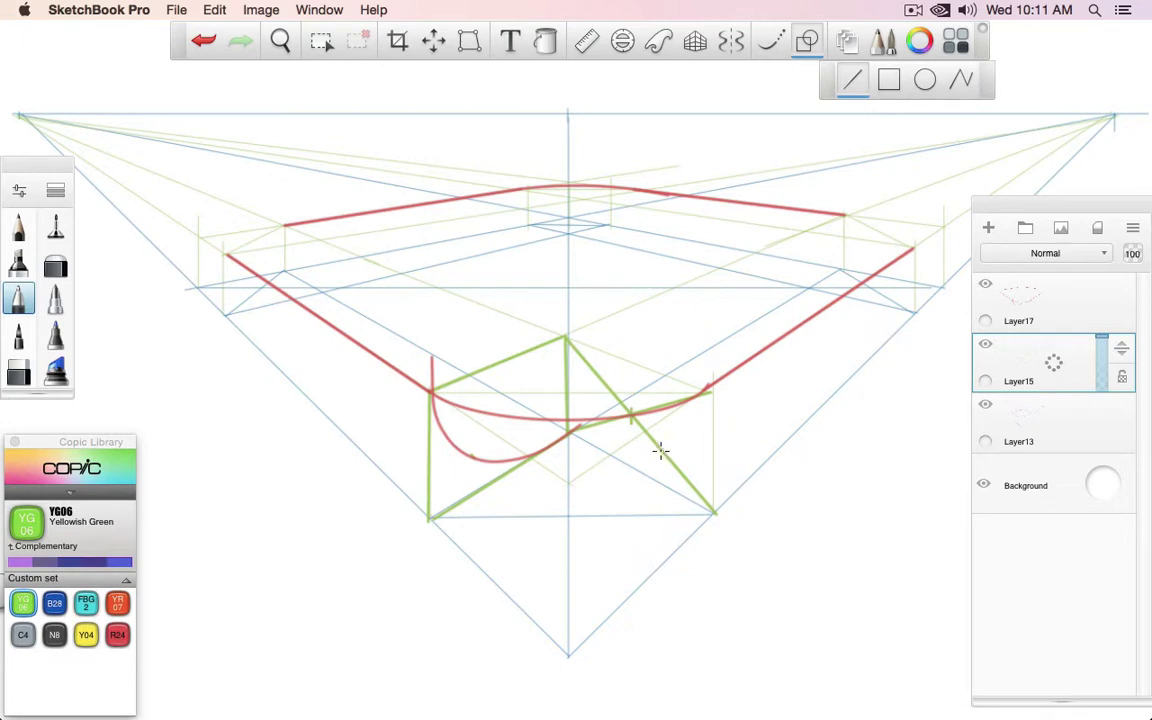
{"action": "key", "text": "super+z"}
{"action": "key", "text": "super+z"}
{"action": "key", "text": "super+z"}
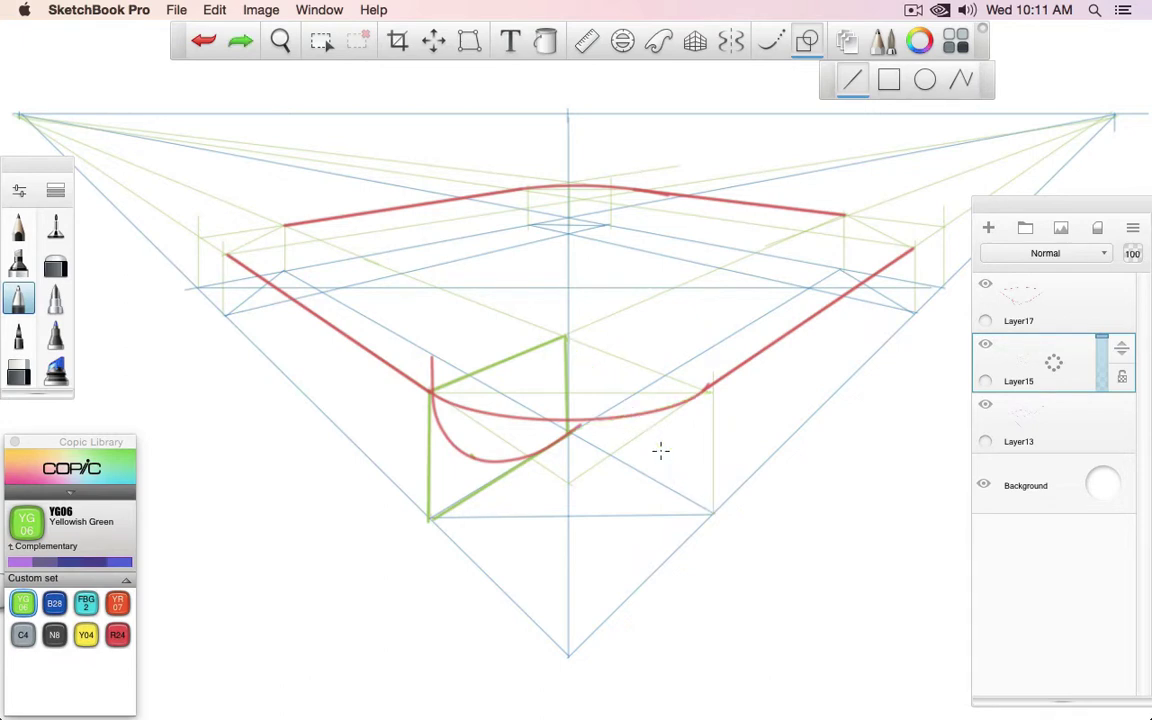
{"action": "left_click_drag", "start_coordinate": [661, 448], "coordinate": [661, 456]}
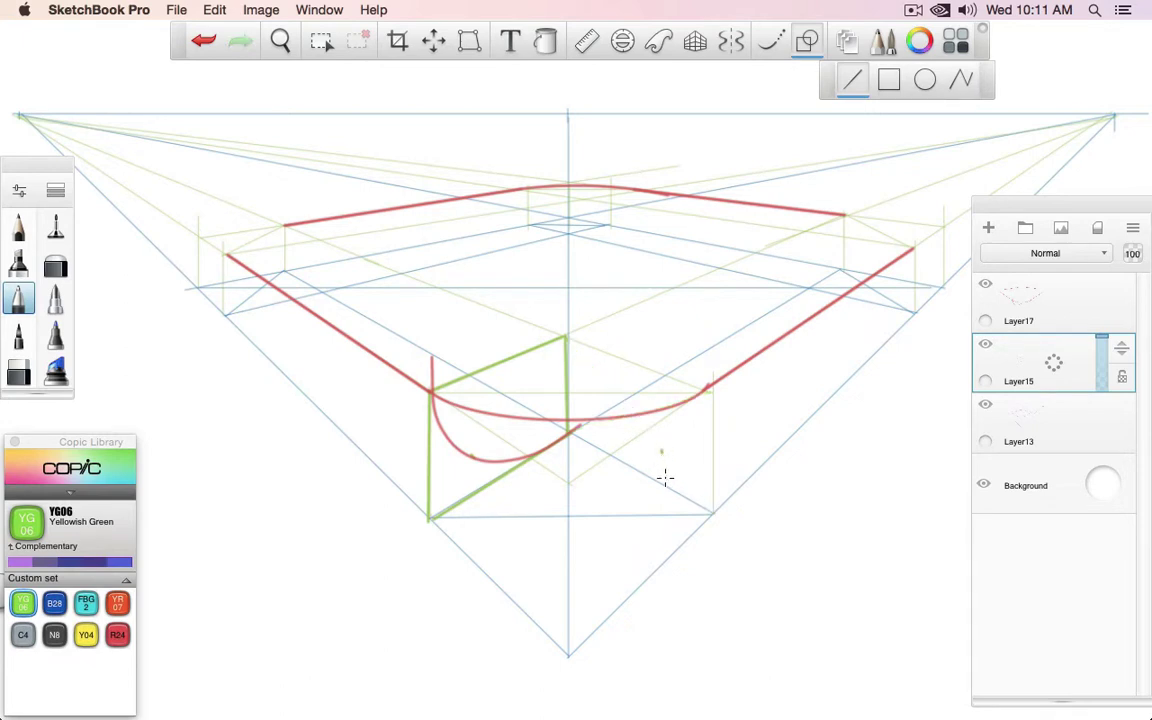
Step: On Layer17, draw a smooth Prawn R24 curve from the rear-right face's upper right corner through the green dot to its rear base corner
{"action": "left_click", "coordinate": [1040, 303]}
{"action": "left_click", "coordinate": [771, 41]}
{"action": "left_click", "coordinate": [699, 396], "text": "alt"}
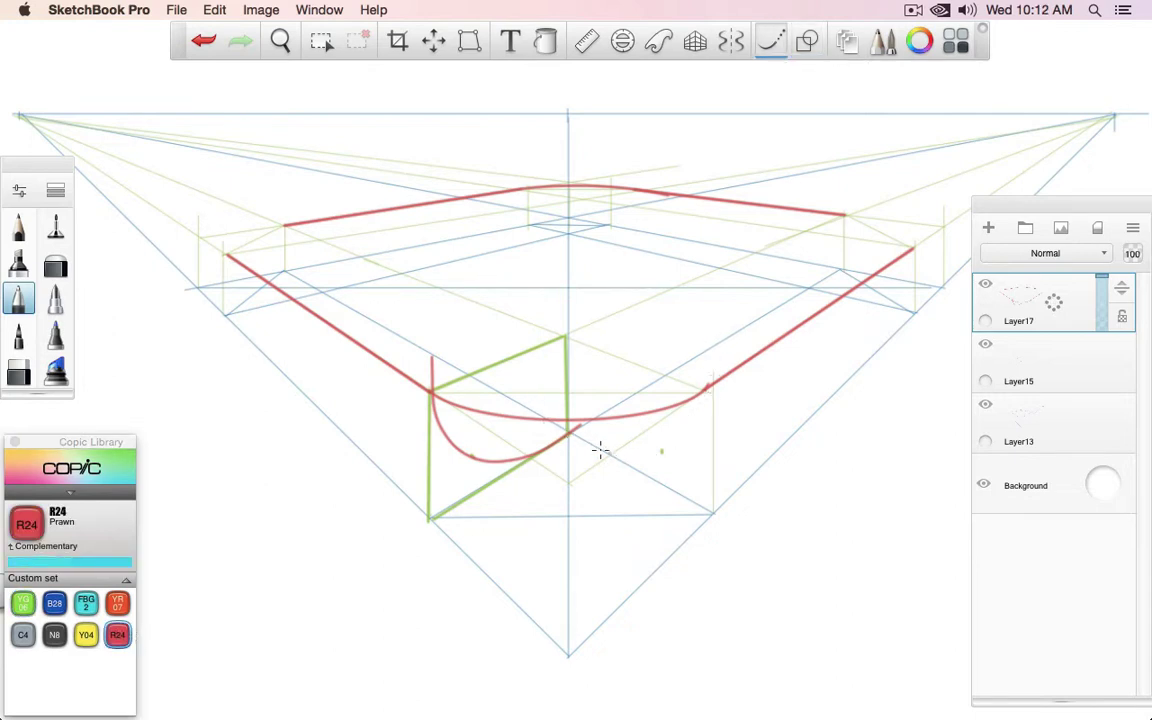
{"action": "mouse_move", "coordinate": [707, 356]}
{"action": "left_mouse_down"}
{"action": "mouse_move", "coordinate": [698, 438]}
{"action": "mouse_move", "coordinate": [663, 466]}
{"action": "mouse_move", "coordinate": [617, 459]}
{"action": "mouse_move", "coordinate": [540, 406]}
{"action": "left_mouse_up"}
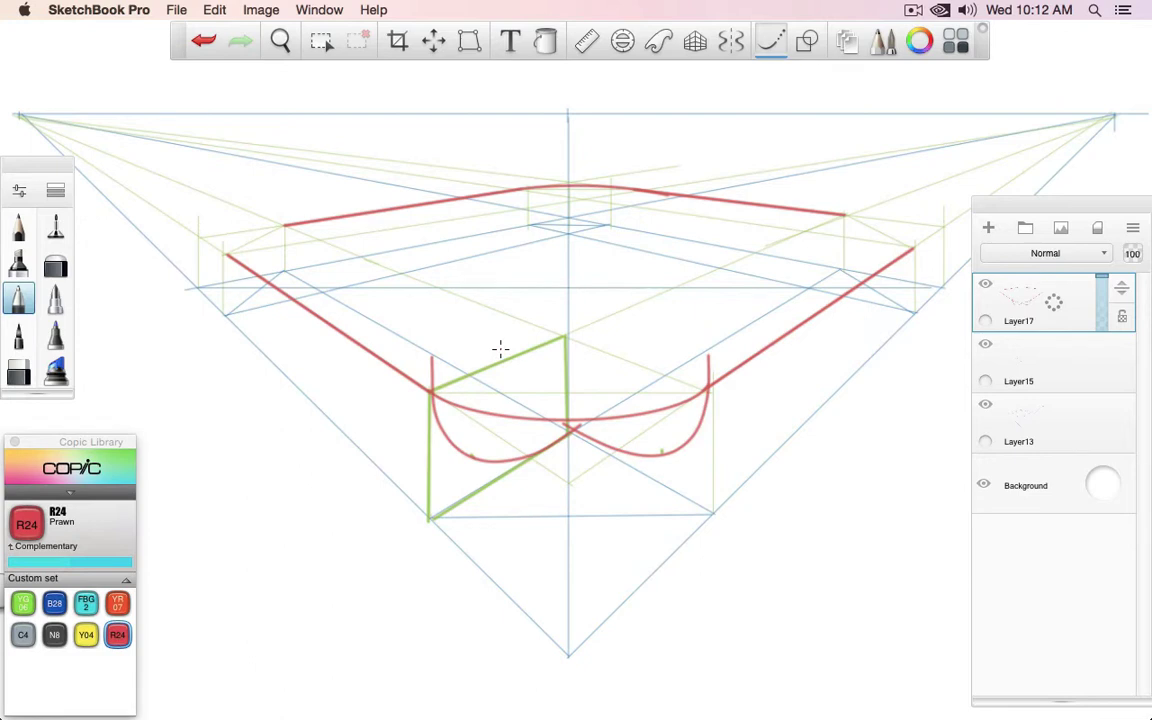
Step: With Layer15 temporarily hidden, erase the overshooting ends of the two red curves at the near corner
{"action": "left_click", "coordinate": [986, 345]}
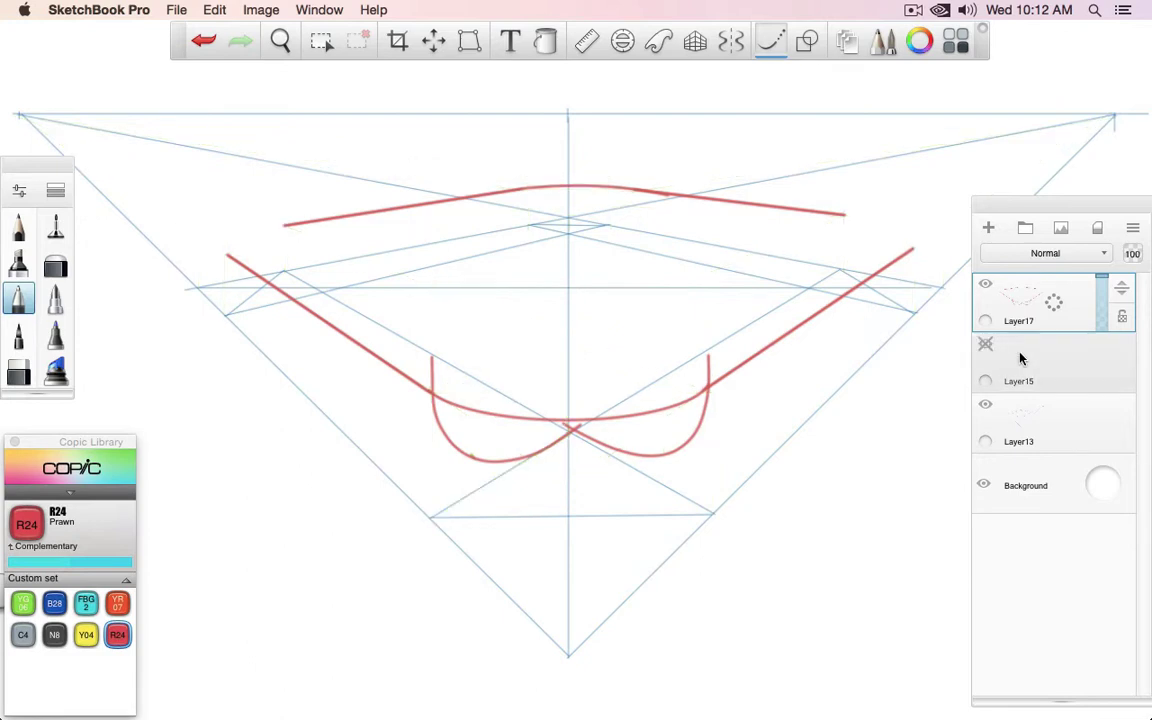
{"action": "key", "text": "e"}
{"action": "left_click", "coordinate": [770, 40]}
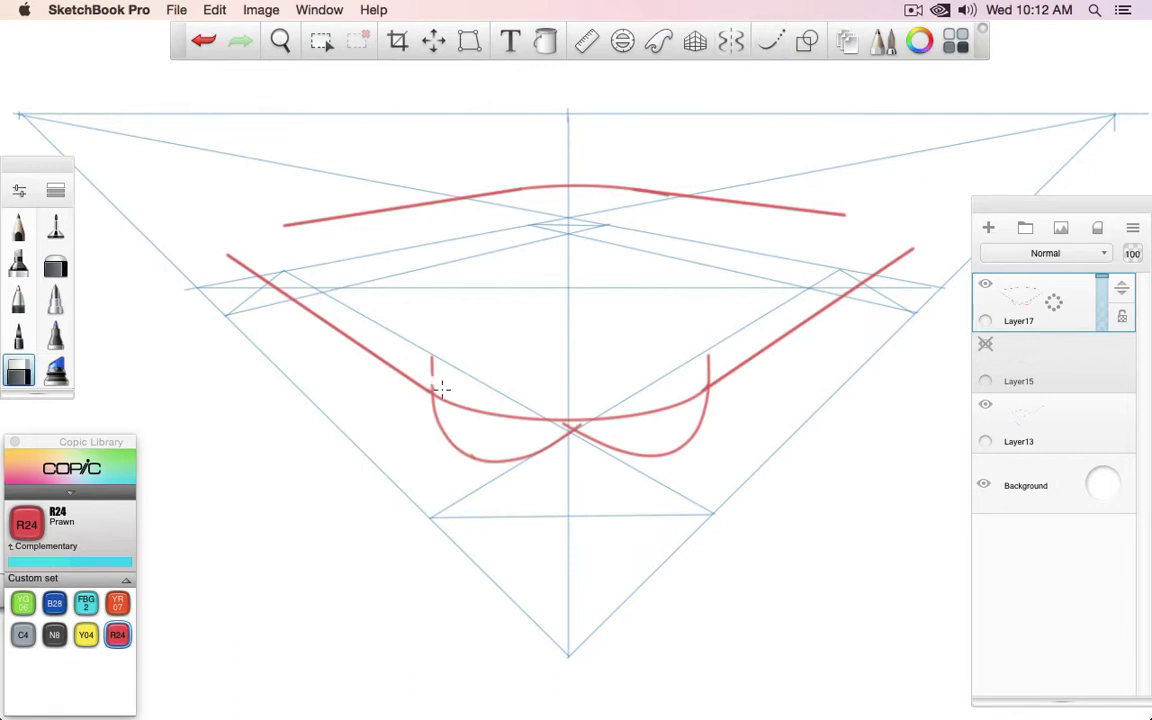
{"action": "left_click_drag", "start_coordinate": [426, 368], "coordinate": [436, 373]}
{"action": "left_click_drag", "start_coordinate": [710, 368], "coordinate": [697, 360]}
{"action": "left_click", "coordinate": [985, 344]}
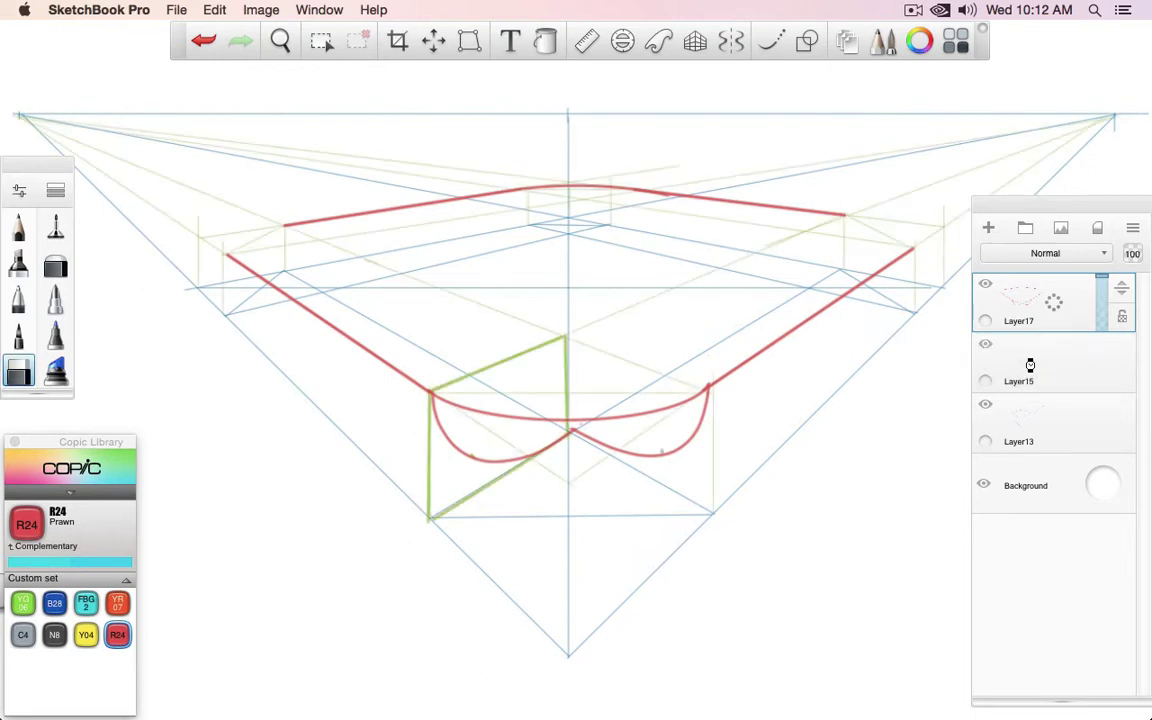
{"action": "left_click", "coordinate": [988, 356]}
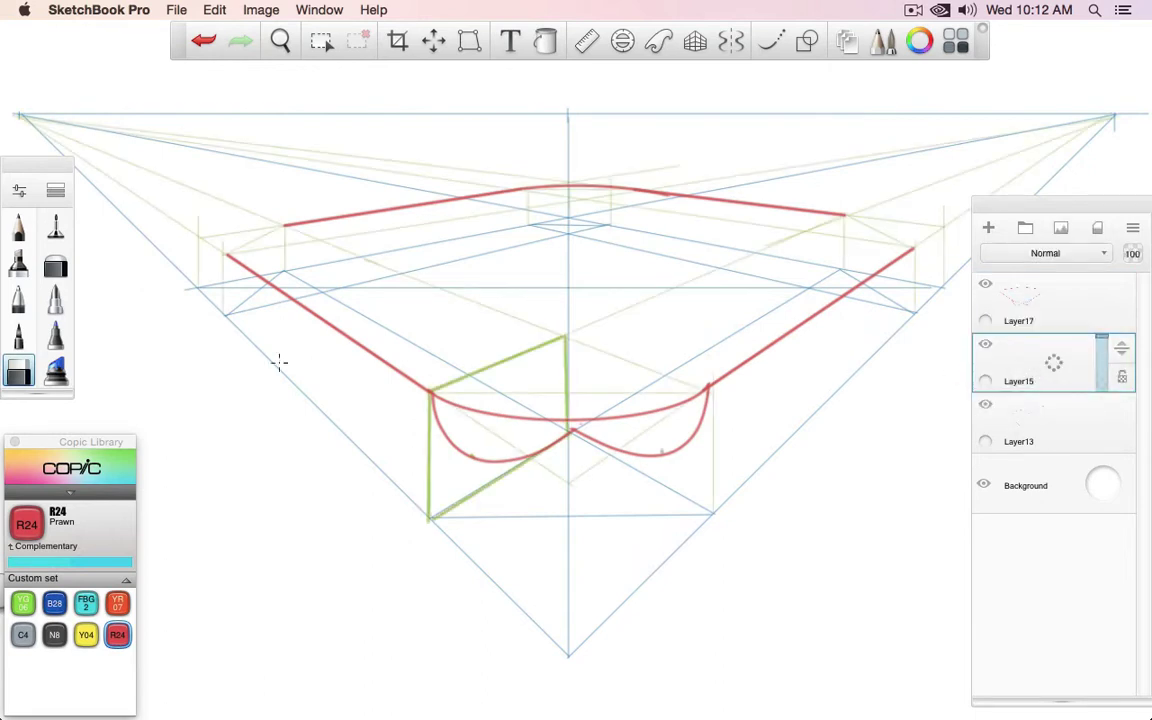
{"action": "left_click", "coordinate": [55, 226]}
{"action": "left_click", "coordinate": [22, 603]}
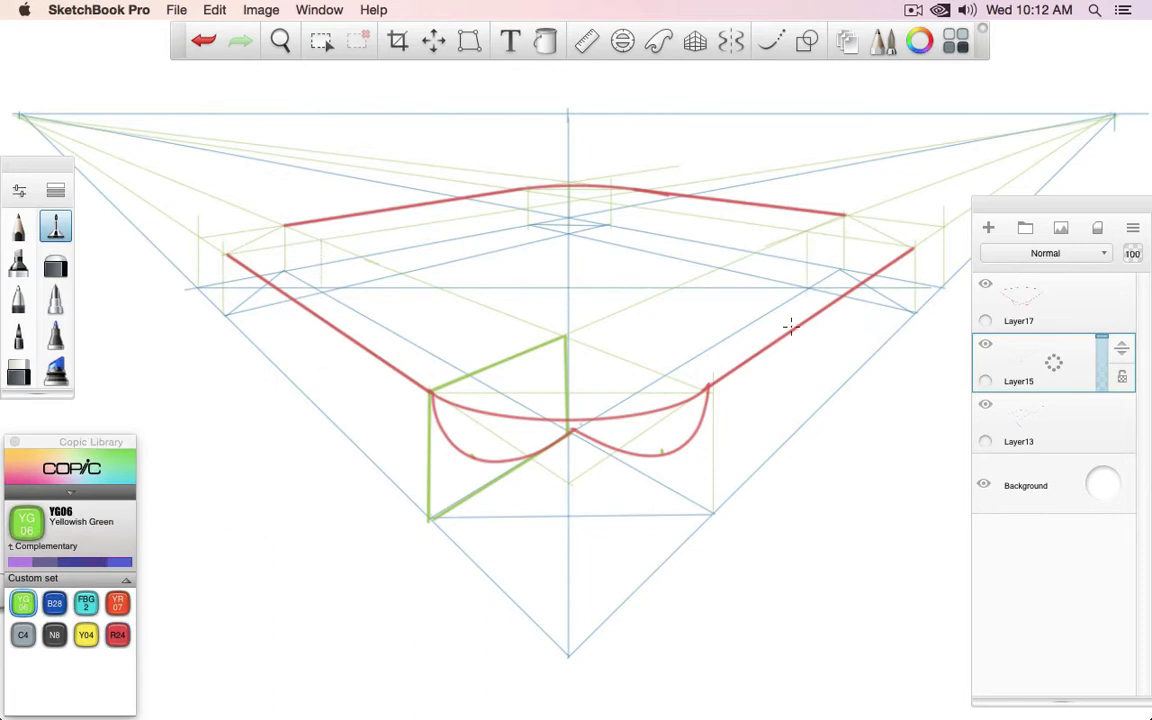
{"action": "mouse_move", "coordinate": [257, 252]}
{"action": "left_mouse_down"}
{"action": "mouse_move", "coordinate": [236, 283]}
{"action": "mouse_move", "coordinate": [265, 292]}
{"action": "left_mouse_up"}
{"action": "mouse_move", "coordinate": [859, 249]}
{"action": "left_mouse_down"}
{"action": "mouse_move", "coordinate": [840, 282]}
{"action": "mouse_move", "coordinate": [885, 268]}
{"action": "left_mouse_up"}
{"action": "key", "text": "super+z"}
{"action": "key", "text": "super+z"}
{"action": "key", "text": "super+z"}
{"action": "key", "text": "super+z"}
{"action": "left_click_drag", "start_coordinate": [288, 262], "coordinate": [307, 252]}
{"action": "key", "text": "super+z"}
{"action": "key", "text": "super+z"}
{"action": "key", "text": "super+z"}
{"action": "mouse_move", "coordinate": [221, 247]}
{"action": "left_mouse_down"}
{"action": "mouse_move", "coordinate": [260, 229]}
{"action": "mouse_move", "coordinate": [282, 236]}
{"action": "left_mouse_up"}
{"action": "key", "text": "super+z"}
Step: On Layer17, fit a 13° ellipse guide to the upper plane's left corner, and choose Prawn R24 with the thick line marker
{"action": "left_click", "coordinate": [1018, 298]}
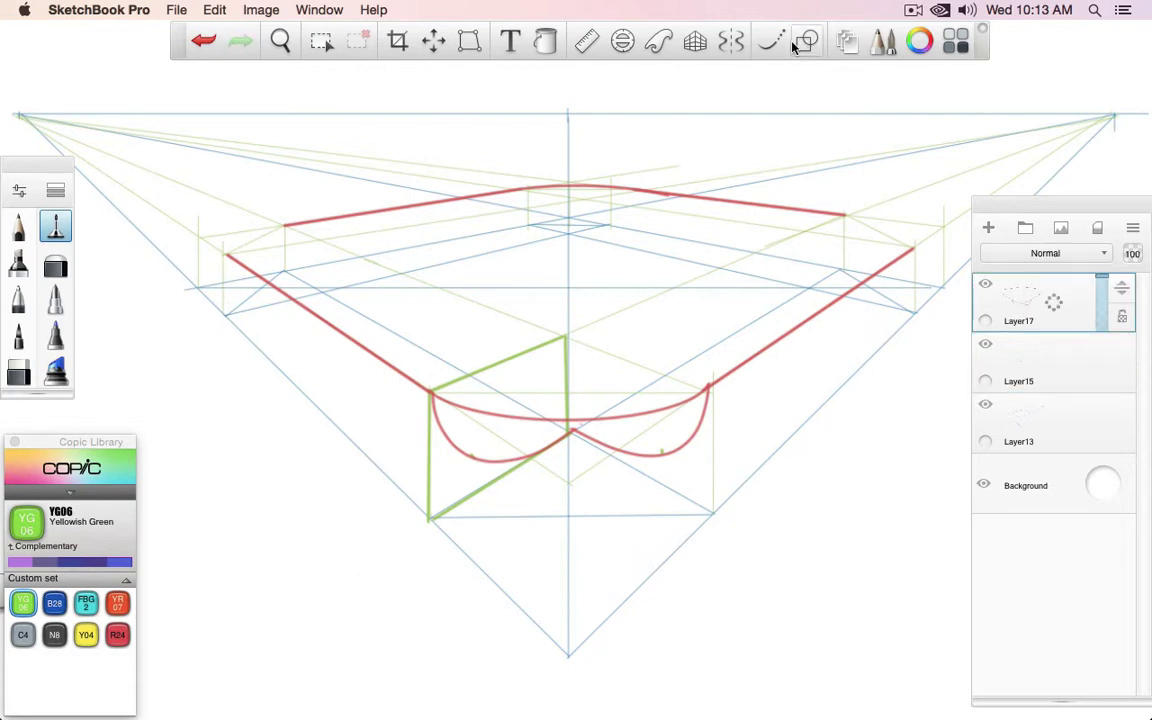
{"action": "left_click", "coordinate": [622, 41]}
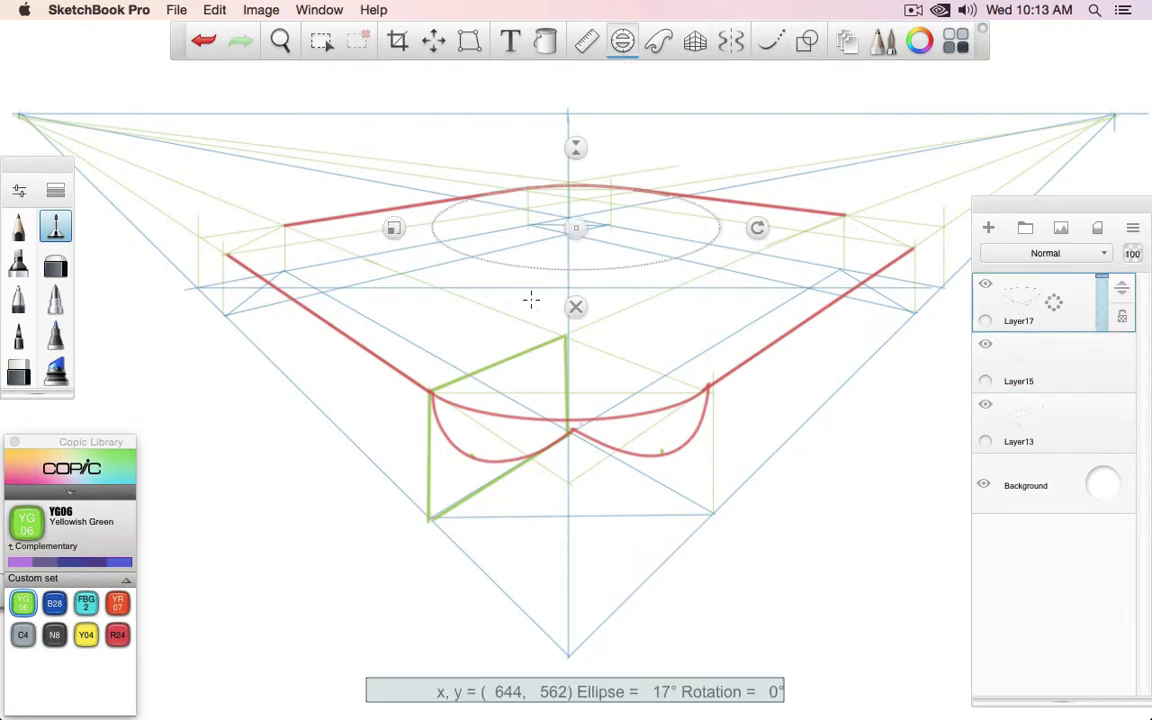
{"action": "left_click", "coordinate": [117, 634]}
{"action": "left_click_drag", "start_coordinate": [549, 234], "coordinate": [371, 257]}
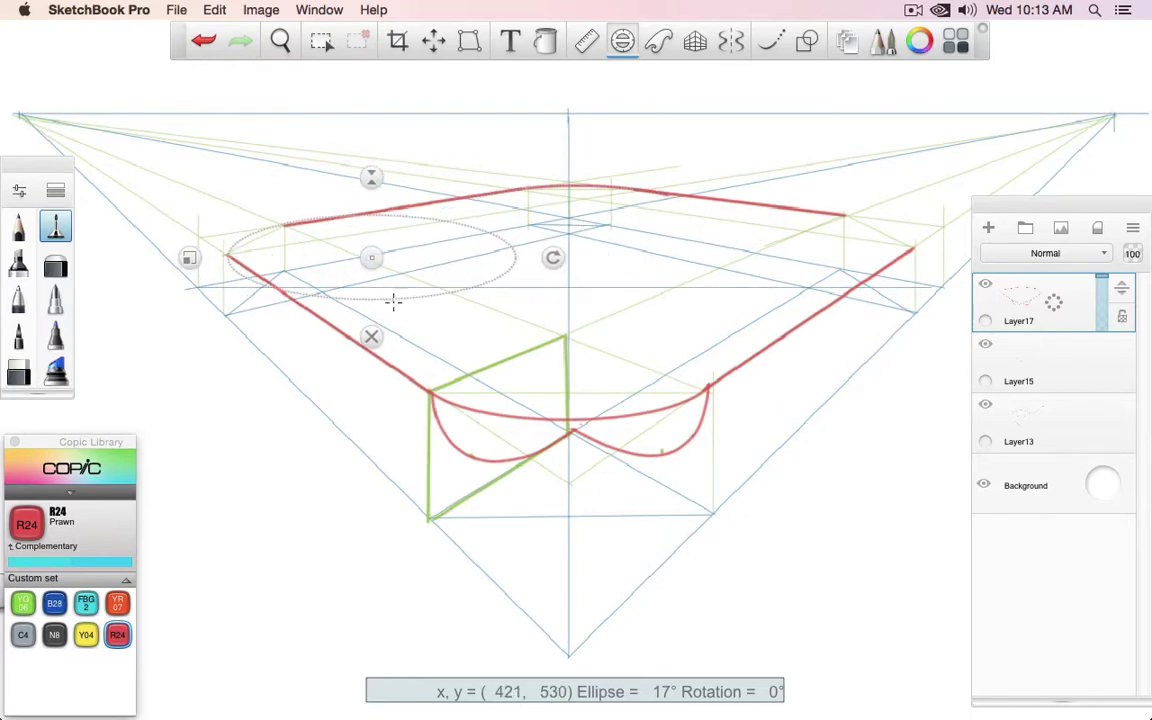
{"action": "left_click_drag", "start_coordinate": [262, 272], "coordinate": [270, 234]}
{"action": "left_click_drag", "start_coordinate": [373, 257], "coordinate": [330, 250]}
{"action": "left_click_drag", "start_coordinate": [172, 232], "coordinate": [329, 192]}
{"action": "left_click_drag", "start_coordinate": [330, 250], "coordinate": [321, 247]}
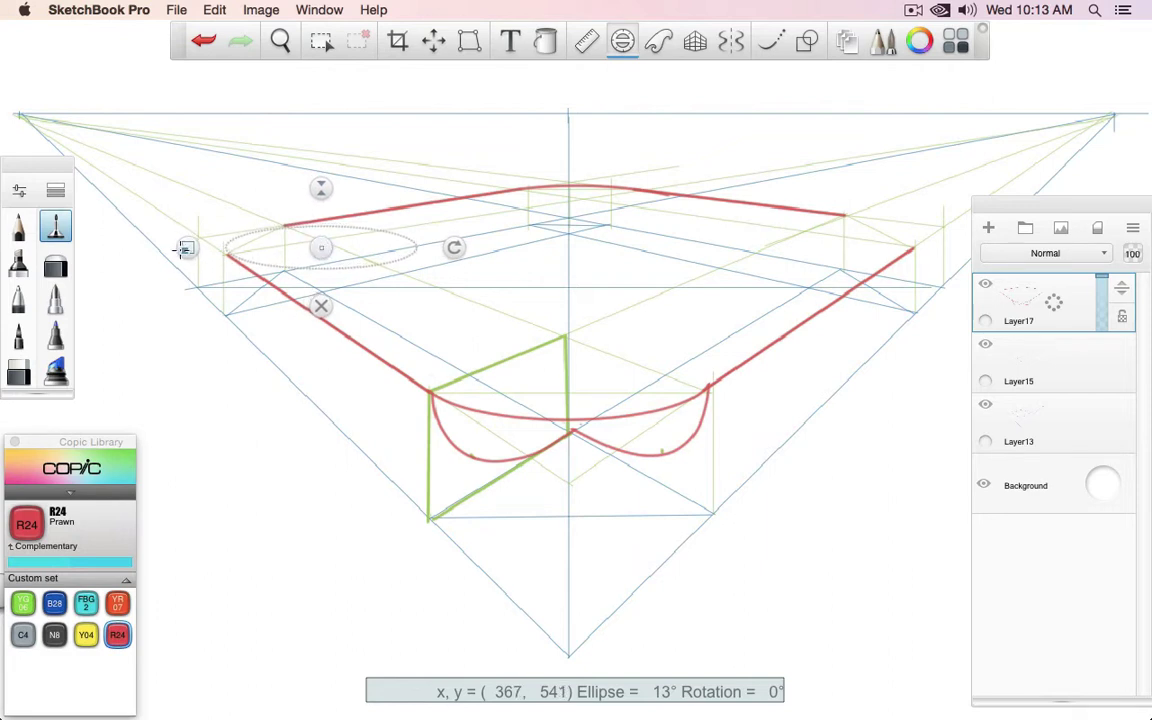
{"action": "left_click_drag", "start_coordinate": [185, 249], "coordinate": [182, 249]}
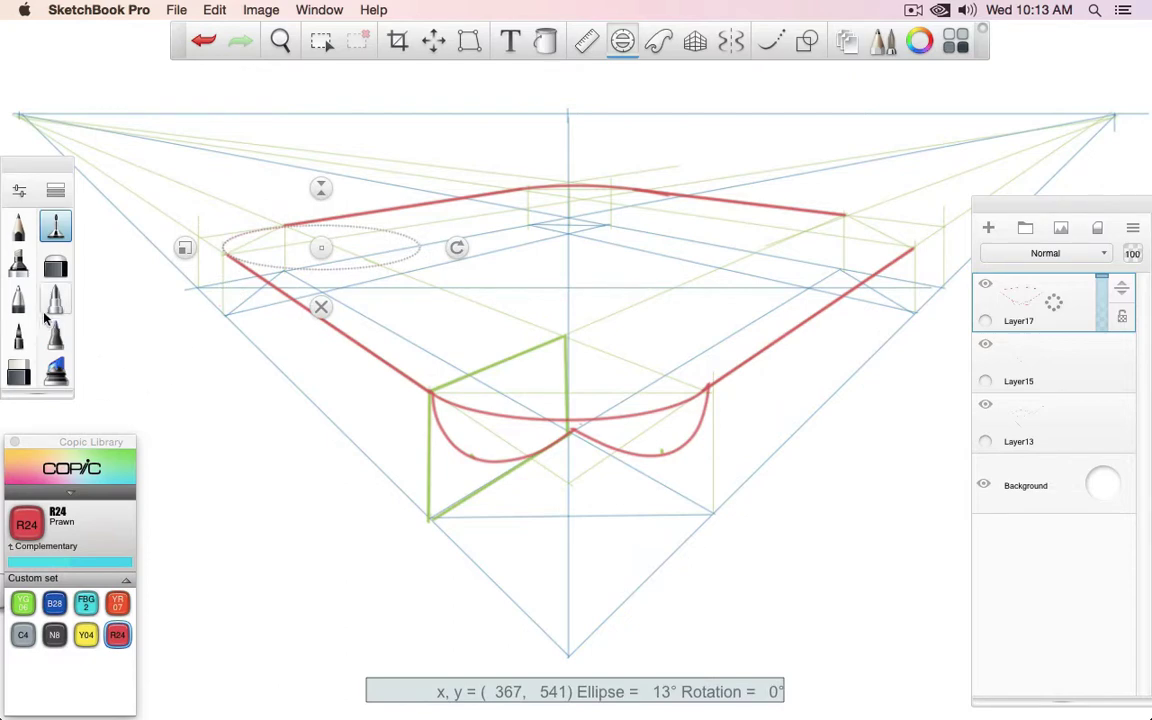
{"action": "left_click", "coordinate": [18, 298]}
{"action": "mouse_move", "coordinate": [272, 229]}
{"action": "left_mouse_down"}
{"action": "mouse_move", "coordinate": [236, 232]}
{"action": "mouse_move", "coordinate": [228, 252]}
{"action": "left_mouse_up"}
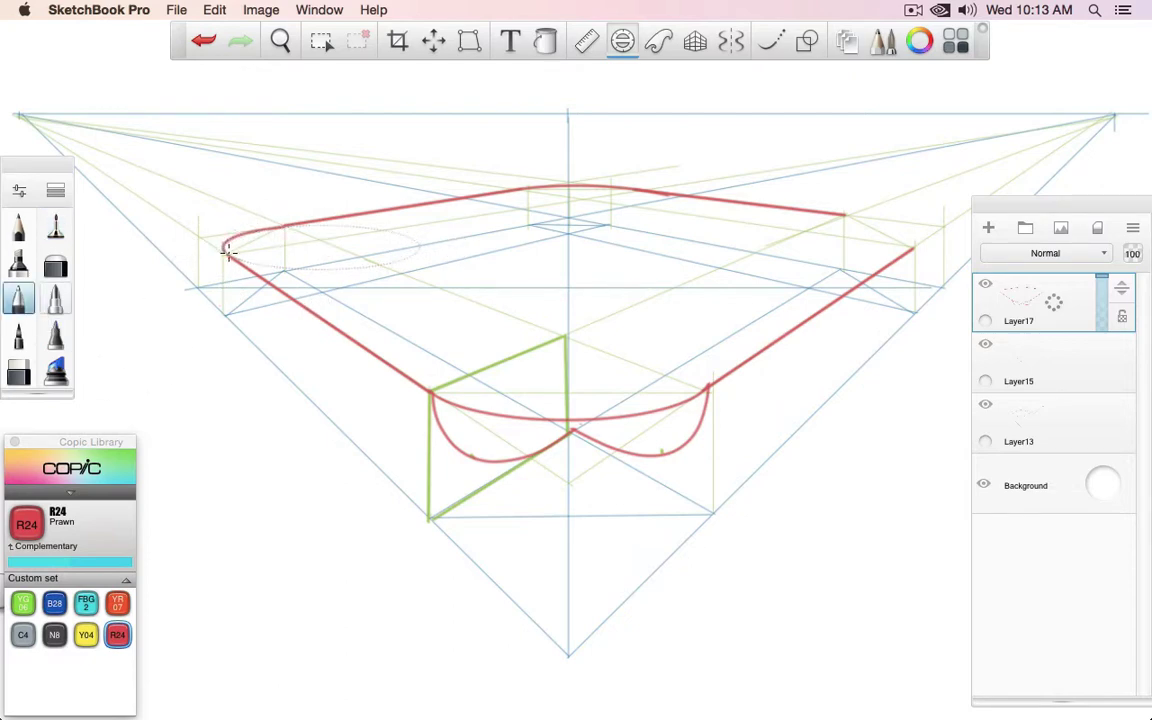
{"action": "left_click", "coordinate": [321, 303]}
{"action": "key", "text": "ctrl+z"}
Step: Shift and enlarge the 13° ellipse guide at the left corner, trace the red arc joining the plane's edges, and dismiss the guide
{"action": "left_click", "coordinate": [622, 40]}
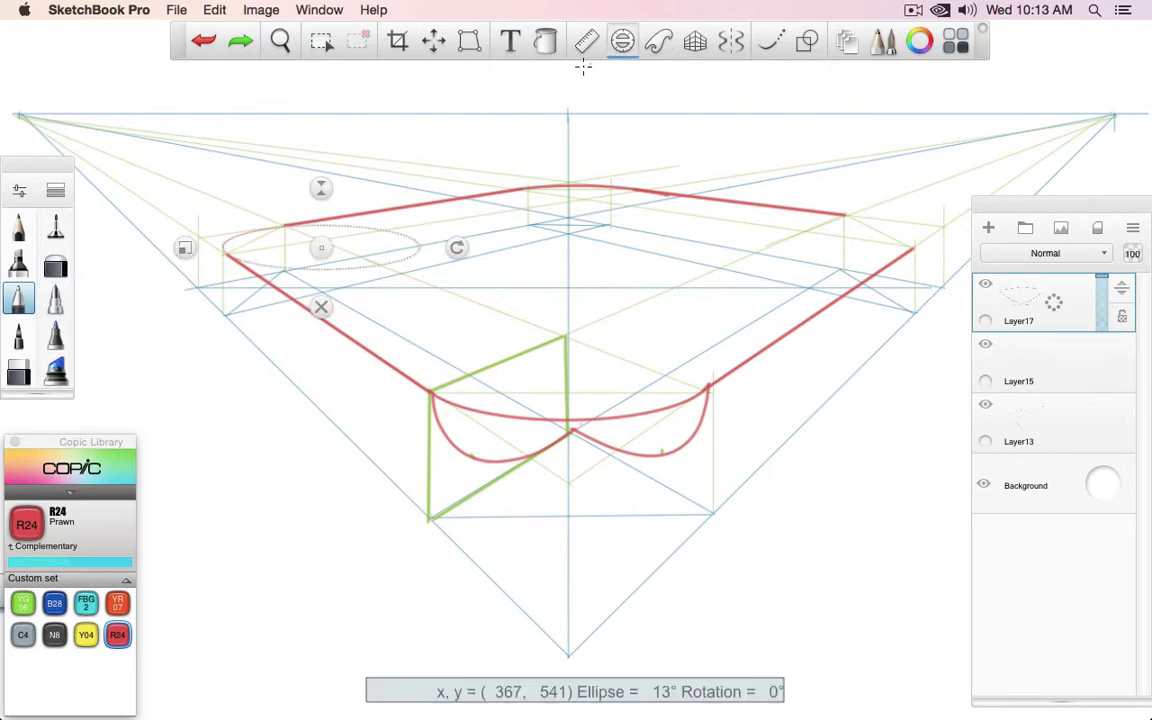
{"action": "left_click_drag", "start_coordinate": [321, 247], "coordinate": [327, 247]}
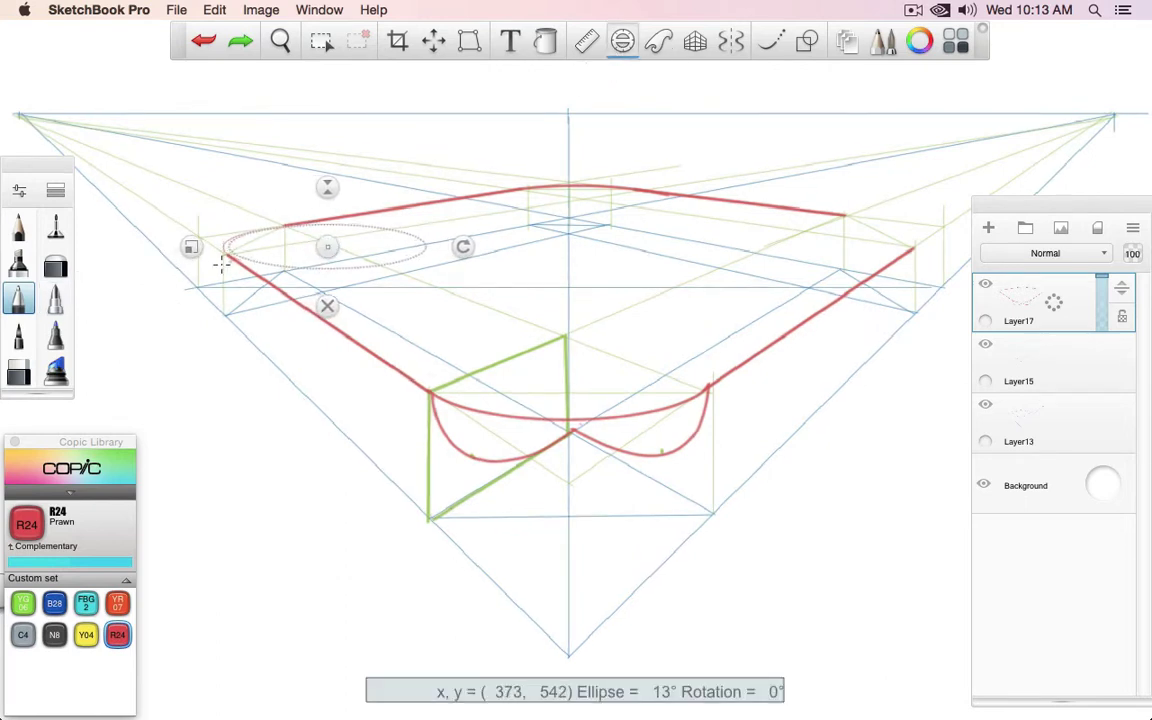
{"action": "left_click_drag", "start_coordinate": [190, 247], "coordinate": [181, 250]}
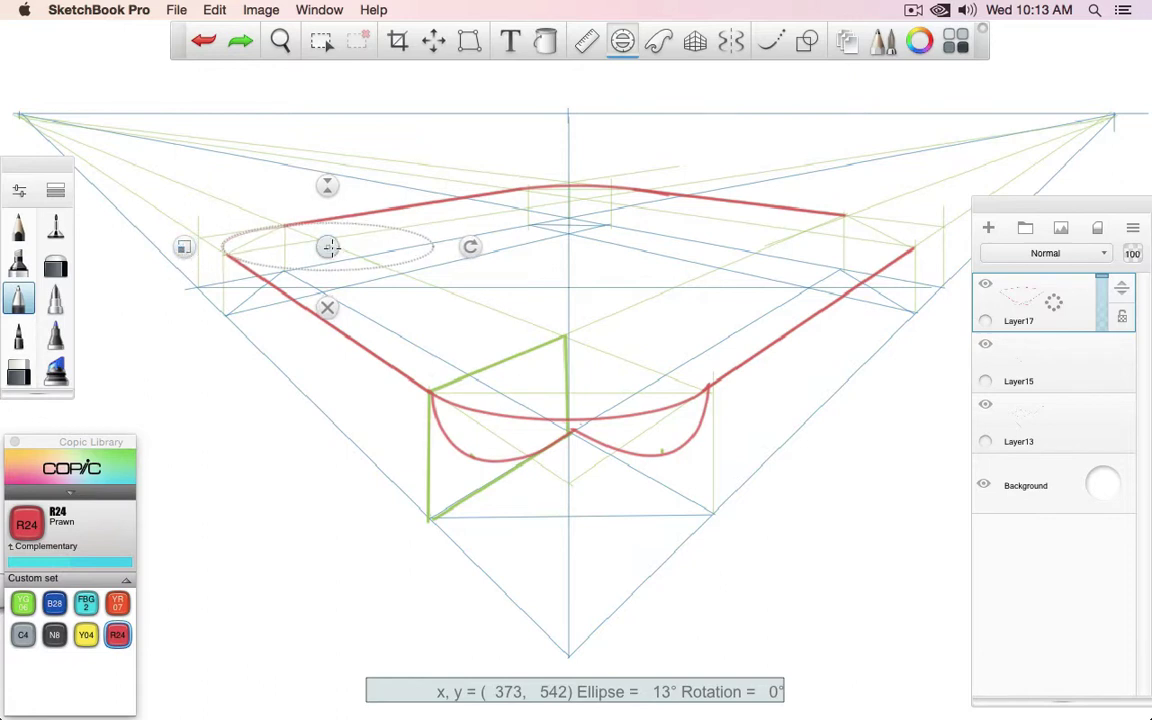
{"action": "left_click_drag", "start_coordinate": [327, 247], "coordinate": [338, 249]}
{"action": "left_click_drag", "start_coordinate": [193, 249], "coordinate": [184, 249]}
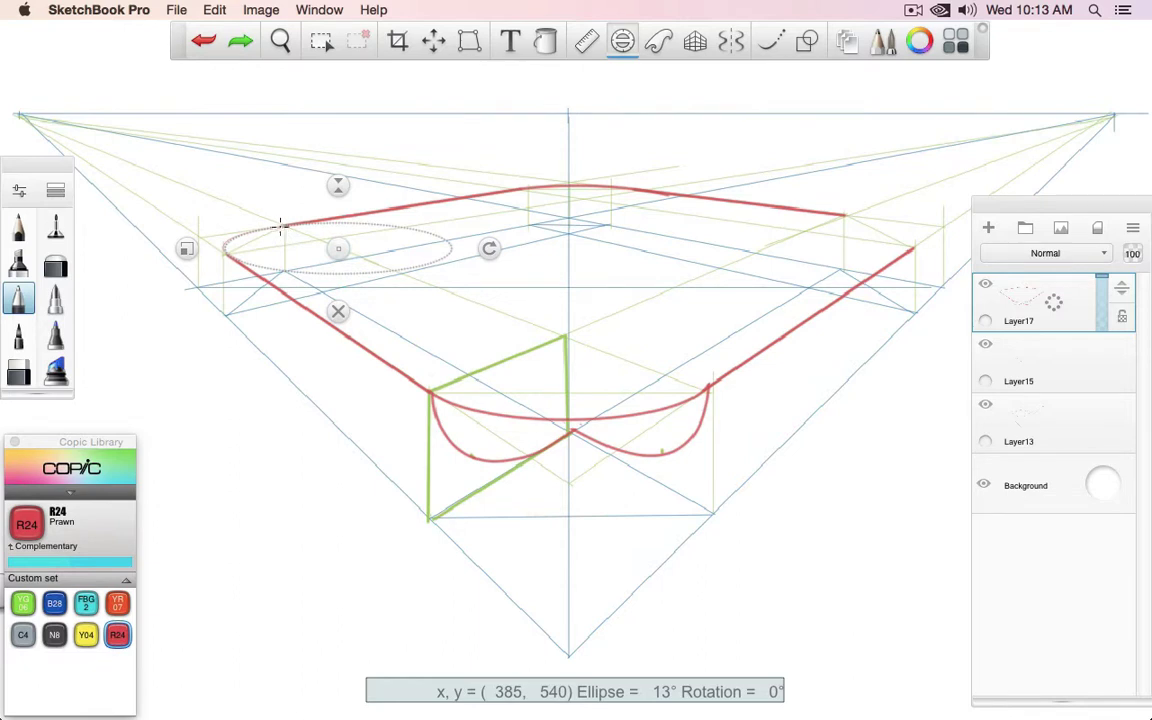
{"action": "mouse_move", "coordinate": [255, 205]}
{"action": "left_mouse_down"}
{"action": "mouse_move", "coordinate": [207, 226]}
{"action": "mouse_move", "coordinate": [208, 240]}
{"action": "left_mouse_up"}
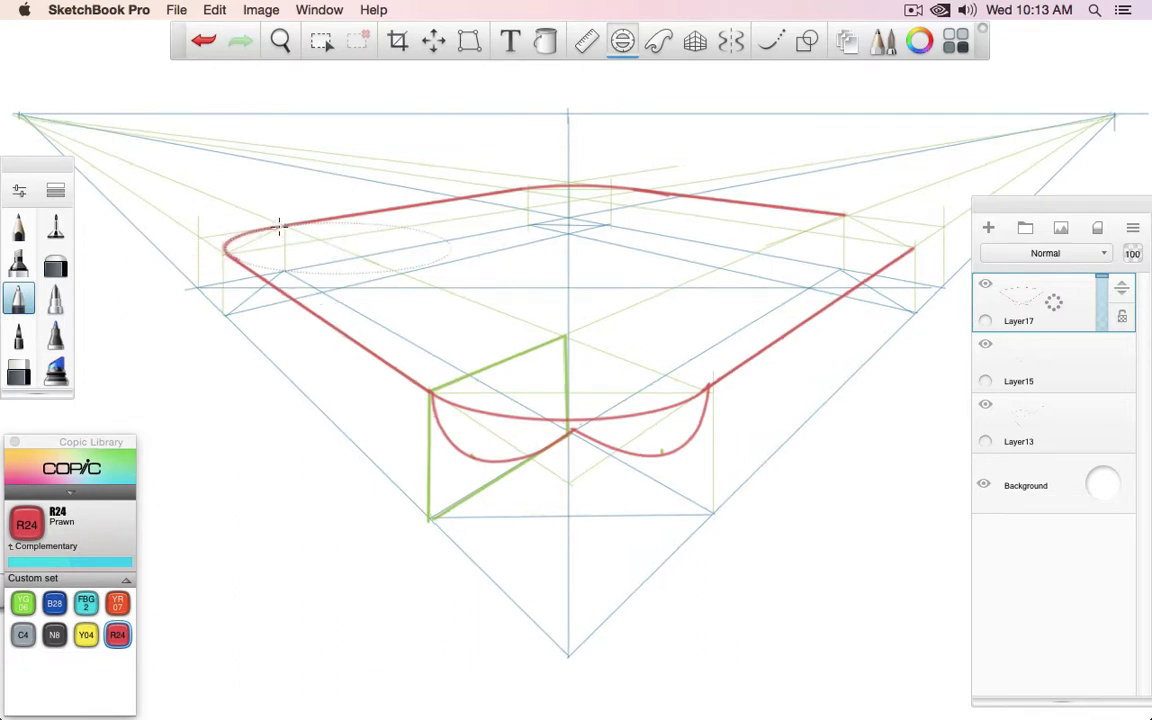
{"action": "left_click", "coordinate": [338, 311]}
Step: Move the ellipse guide to the upper plane's right corner, trace the red arc joining its edges, and dismiss the guide
{"action": "left_click", "coordinate": [622, 40]}
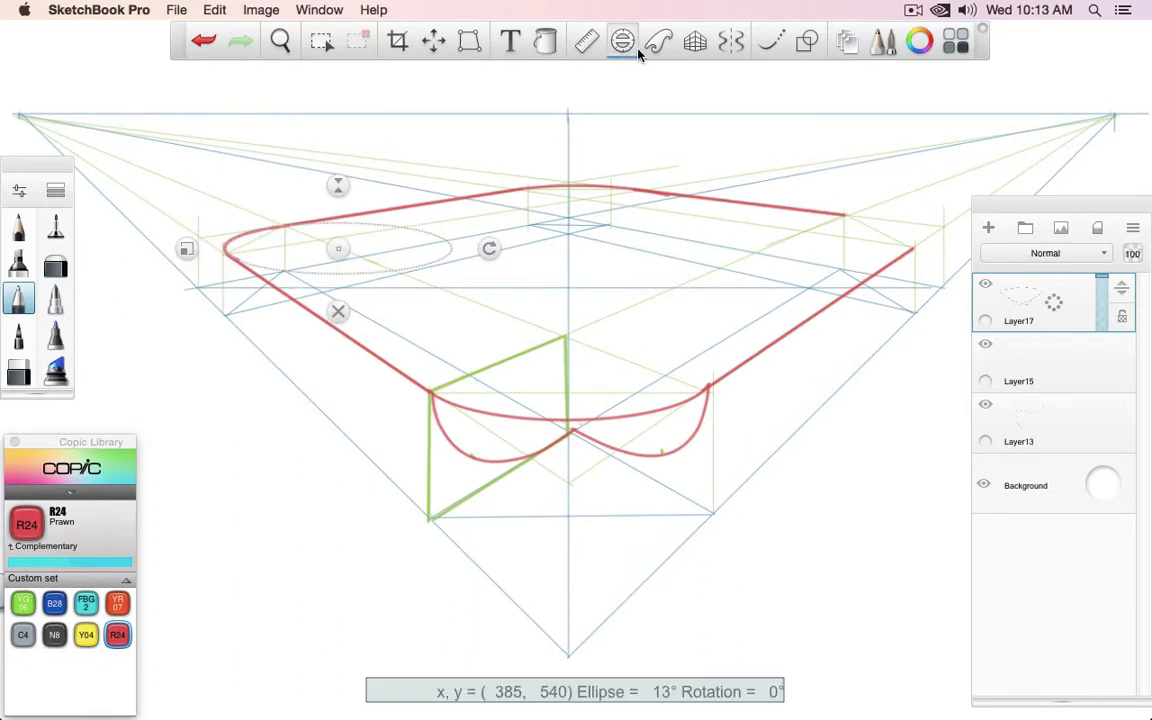
{"action": "mouse_move", "coordinate": [336, 247]}
{"action": "left_mouse_down"}
{"action": "mouse_move", "coordinate": [825, 257]}
{"action": "mouse_move", "coordinate": [818, 234]}
{"action": "mouse_move", "coordinate": [805, 239]}
{"action": "mouse_move", "coordinate": [900, 226]}
{"action": "mouse_move", "coordinate": [915, 250]}
{"action": "left_mouse_up"}
{"action": "left_click", "coordinate": [806, 302]}
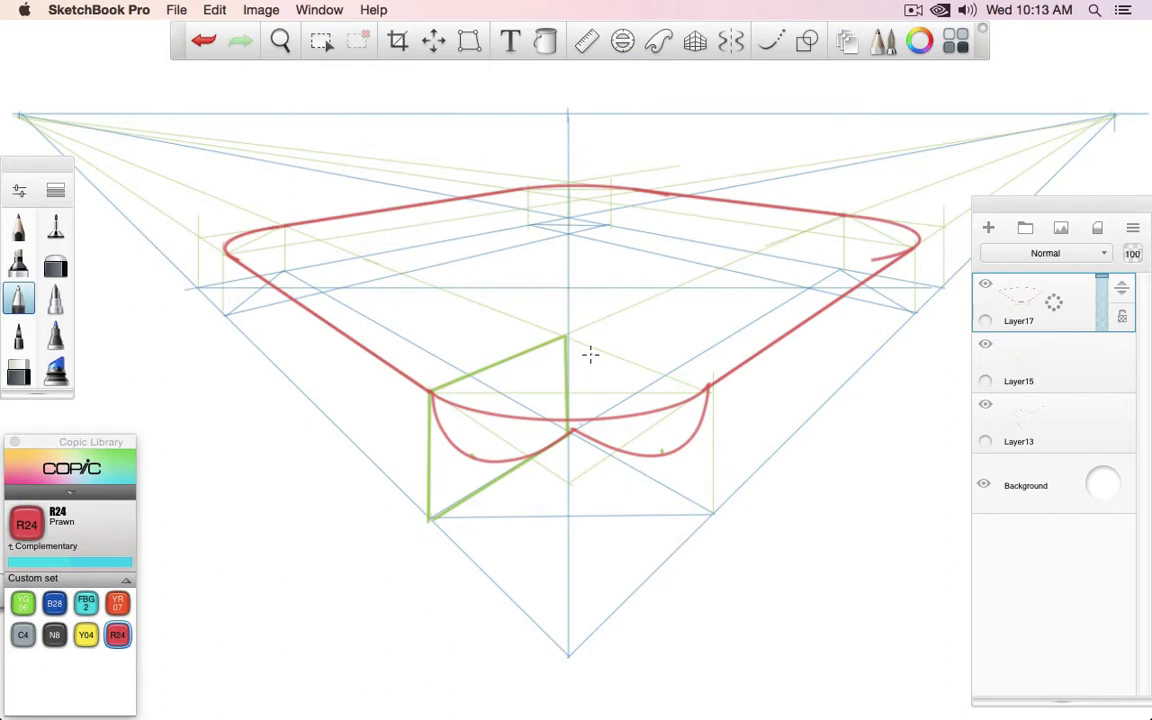
Step: Draw two smooth red curves on the left corner box's rear vertical faces, from the ends of the rounded arc to the shared inner base corner
{"action": "left_click", "coordinate": [286, 227]}
{"action": "key", "text": "super+z"}
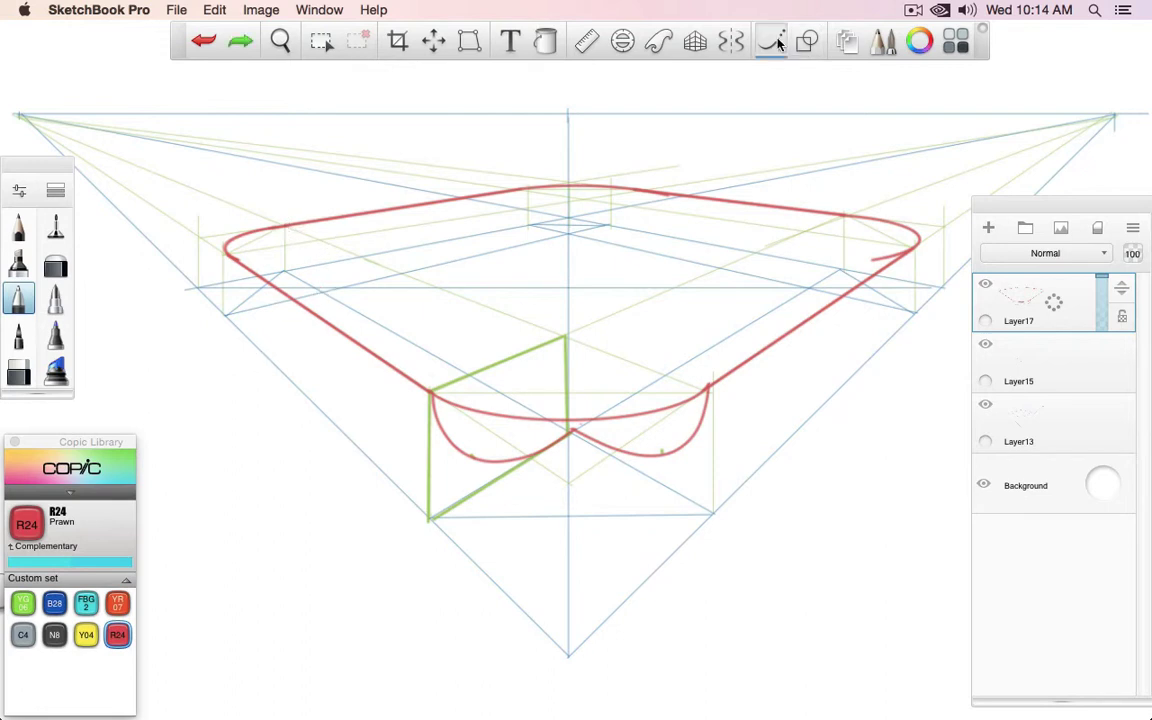
{"action": "key", "text": "space"}
{"action": "left_click_drag", "start_coordinate": [303, 257], "coordinate": [514, 121]}
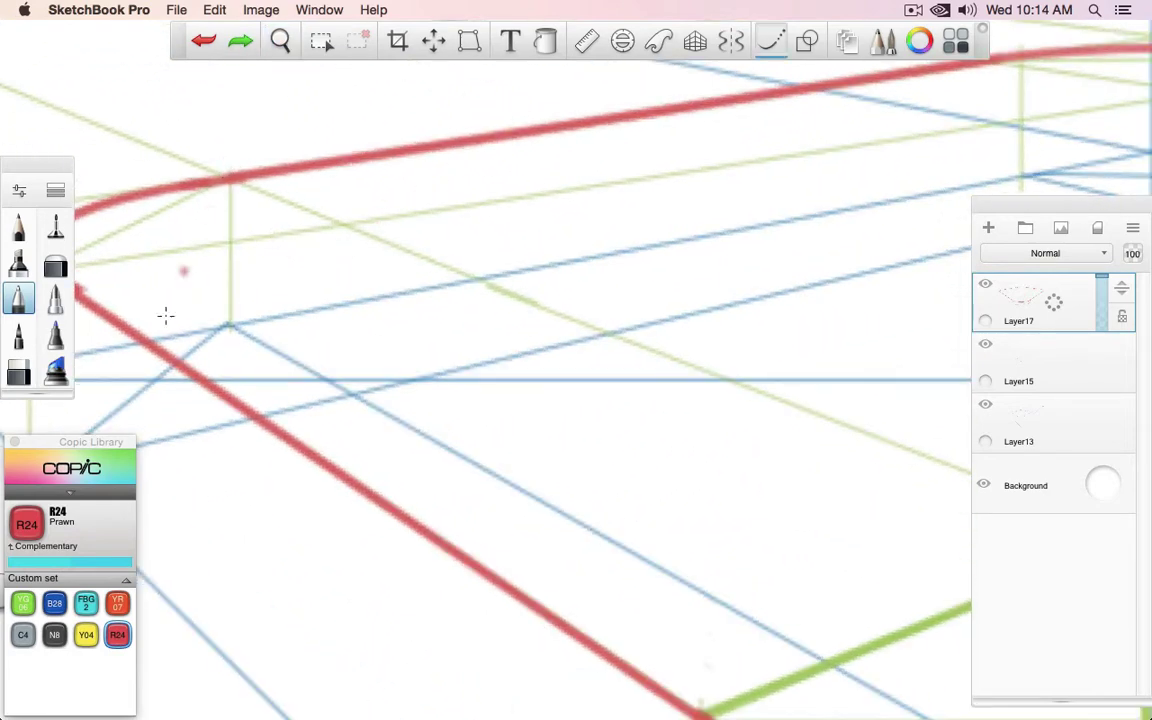
{"action": "mouse_move", "coordinate": [230, 130]}
{"action": "left_mouse_down"}
{"action": "mouse_move", "coordinate": [231, 278]}
{"action": "mouse_move", "coordinate": [265, 334]}
{"action": "mouse_move", "coordinate": [306, 378]}
{"action": "mouse_move", "coordinate": [460, 430]}
{"action": "left_mouse_up"}
{"action": "key", "text": "space"}
{"action": "left_click_drag", "start_coordinate": [527, 481], "coordinate": [771, 432]}
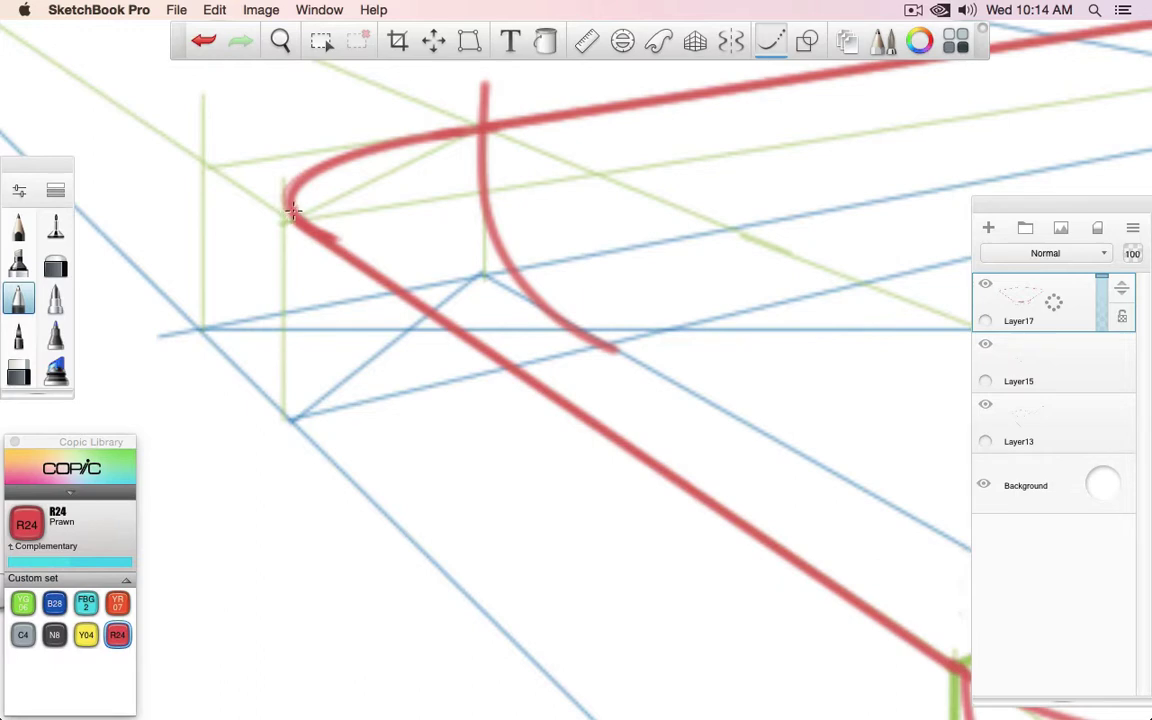
{"action": "mouse_move", "coordinate": [295, 237]}
{"action": "left_mouse_down"}
{"action": "mouse_move", "coordinate": [319, 319]}
{"action": "mouse_move", "coordinate": [378, 360]}
{"action": "mouse_move", "coordinate": [481, 368]}
{"action": "mouse_move", "coordinate": [615, 341]}
{"action": "left_mouse_up"}
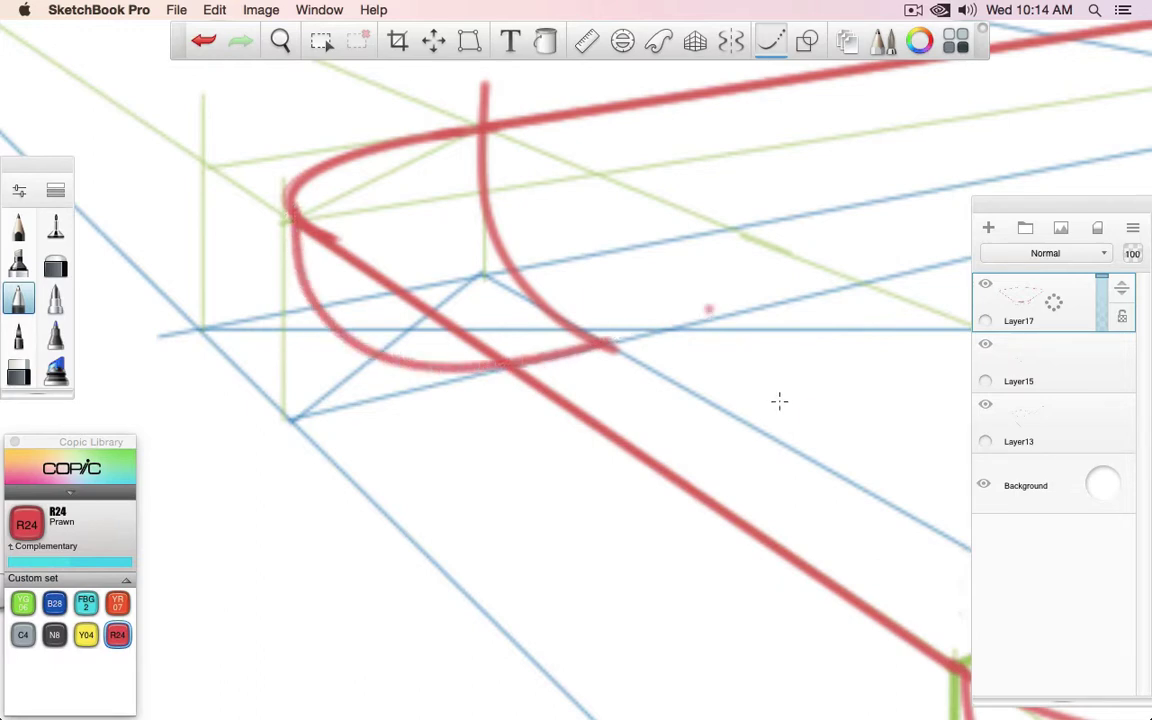
Step: Draw two matching smooth red curves on the right corner box's vertical faces, running from the arc's ends to the inner base corner
{"action": "key", "text": "space"}
{"action": "mouse_move", "coordinate": [779, 401]}
{"action": "left_mouse_down"}
{"action": "mouse_move", "coordinate": [818, 437]}
{"action": "mouse_move", "coordinate": [450, 463]}
{"action": "mouse_move", "coordinate": [831, 442]}
{"action": "mouse_move", "coordinate": [844, 472]}
{"action": "mouse_move", "coordinate": [141, 411]}
{"action": "left_mouse_up"}
{"action": "mouse_move", "coordinate": [738, 476]}
{"action": "left_mouse_down"}
{"action": "mouse_move", "coordinate": [514, 514]}
{"action": "mouse_move", "coordinate": [548, 453]}
{"action": "left_mouse_up"}
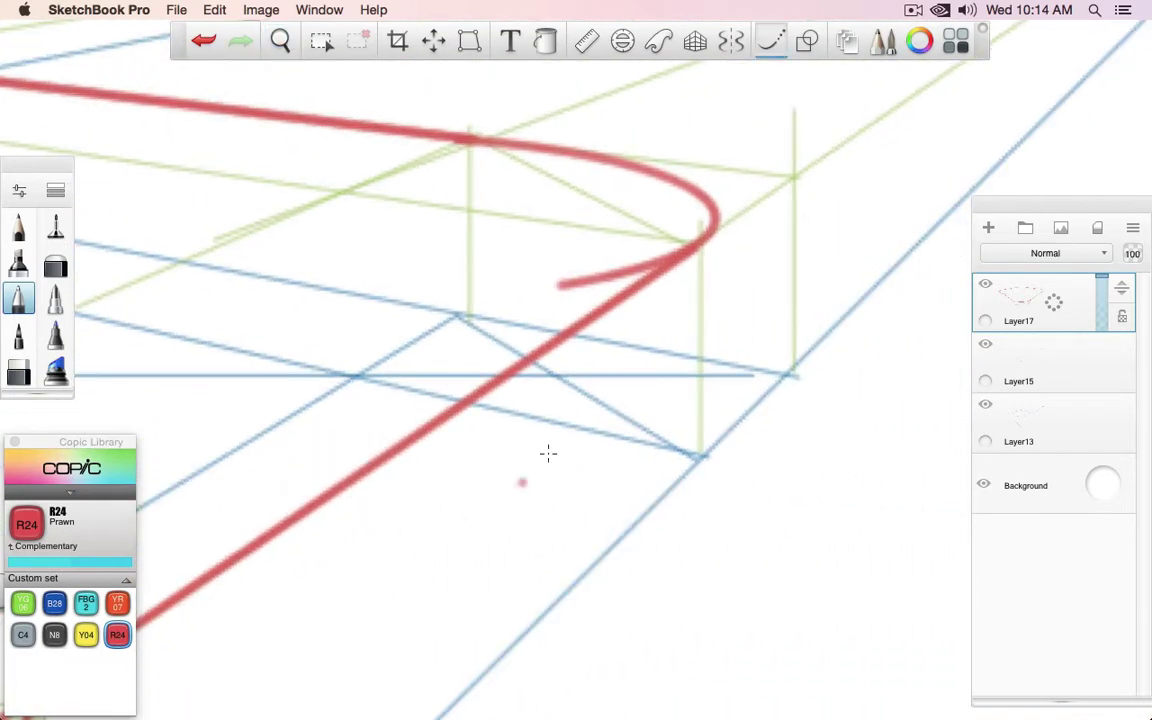
{"action": "mouse_move", "coordinate": [470, 132]}
{"action": "left_mouse_down"}
{"action": "mouse_move", "coordinate": [469, 221]}
{"action": "mouse_move", "coordinate": [443, 292]}
{"action": "mouse_move", "coordinate": [345, 378]}
{"action": "left_mouse_up"}
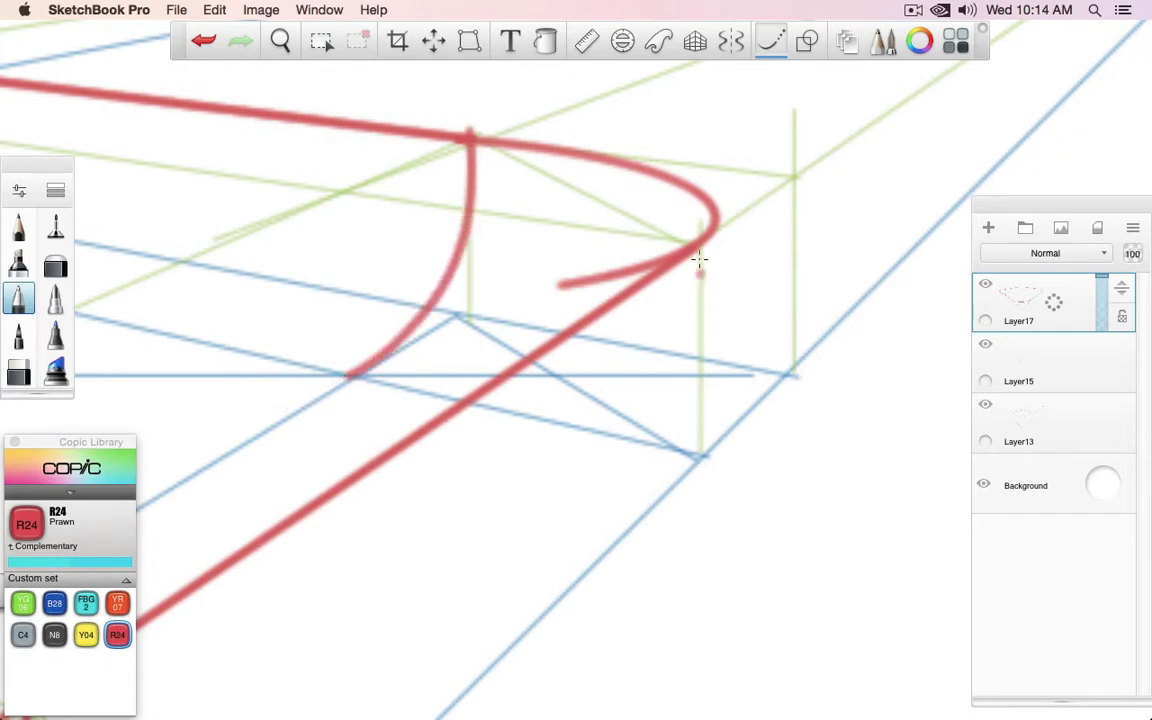
{"action": "mouse_move", "coordinate": [699, 219]}
{"action": "left_mouse_down"}
{"action": "mouse_move", "coordinate": [681, 332]}
{"action": "mouse_move", "coordinate": [607, 385]}
{"action": "mouse_move", "coordinate": [470, 393]}
{"action": "mouse_move", "coordinate": [272, 337]}
{"action": "mouse_move", "coordinate": [267, 318]}
{"action": "left_mouse_up"}
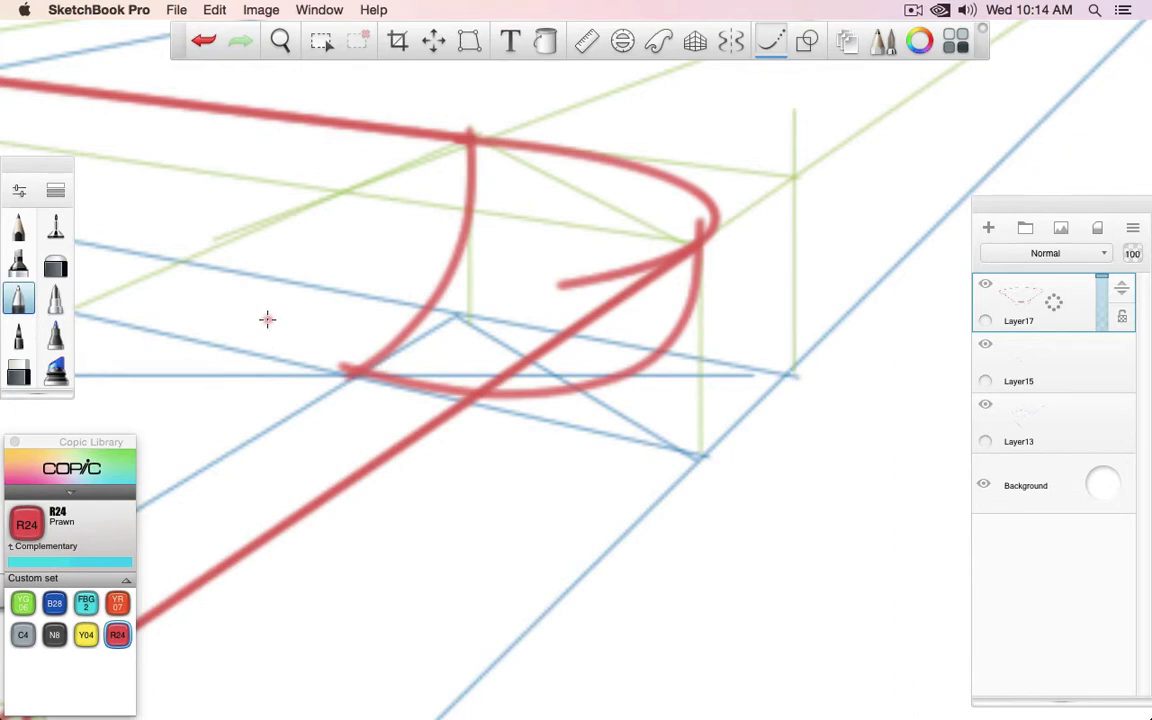
Step: Draw two smooth red curves at the far corner box, from both ends of its rounded arc down to the base corner on the center line
{"action": "key", "text": "space"}
{"action": "mouse_move", "coordinate": [630, 375]}
{"action": "left_mouse_down"}
{"action": "mouse_move", "coordinate": [725, 470]}
{"action": "mouse_move", "coordinate": [607, 406]}
{"action": "mouse_move", "coordinate": [375, 411]}
{"action": "mouse_move", "coordinate": [750, 530]}
{"action": "mouse_move", "coordinate": [930, 525]}
{"action": "left_mouse_up"}
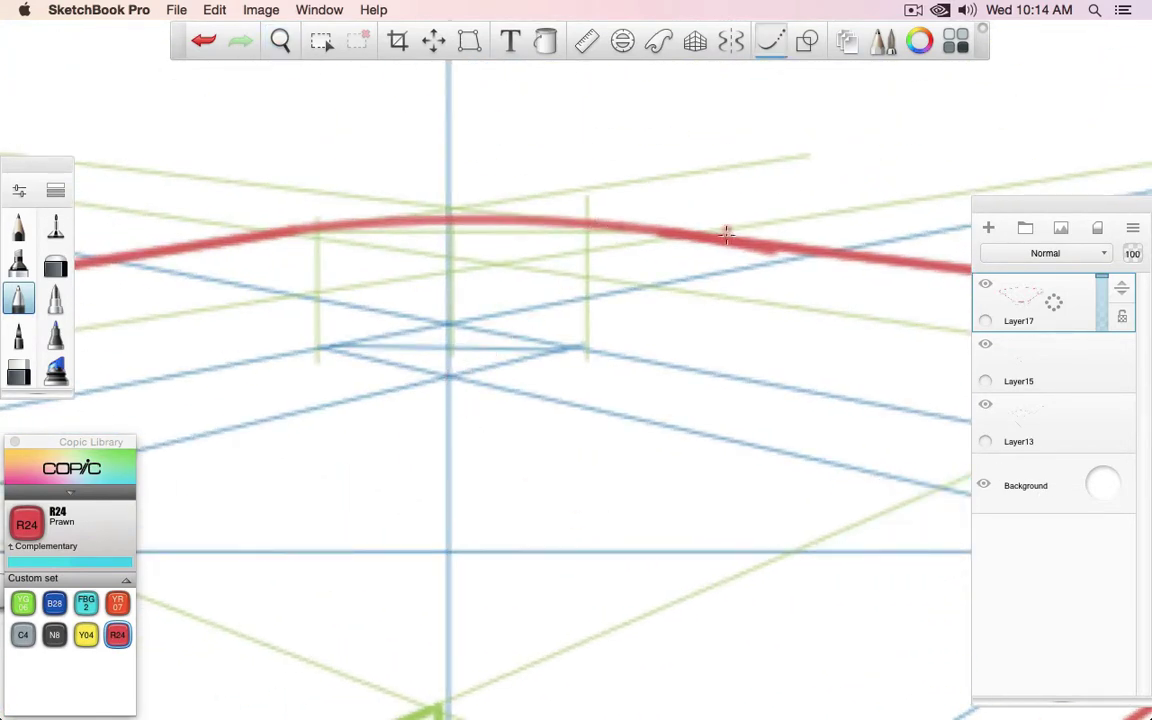
{"action": "mouse_move", "coordinate": [587, 210]}
{"action": "left_mouse_down"}
{"action": "mouse_move", "coordinate": [584, 286]}
{"action": "mouse_move", "coordinate": [555, 329]}
{"action": "mouse_move", "coordinate": [417, 378]}
{"action": "mouse_move", "coordinate": [458, 366]}
{"action": "left_mouse_up"}
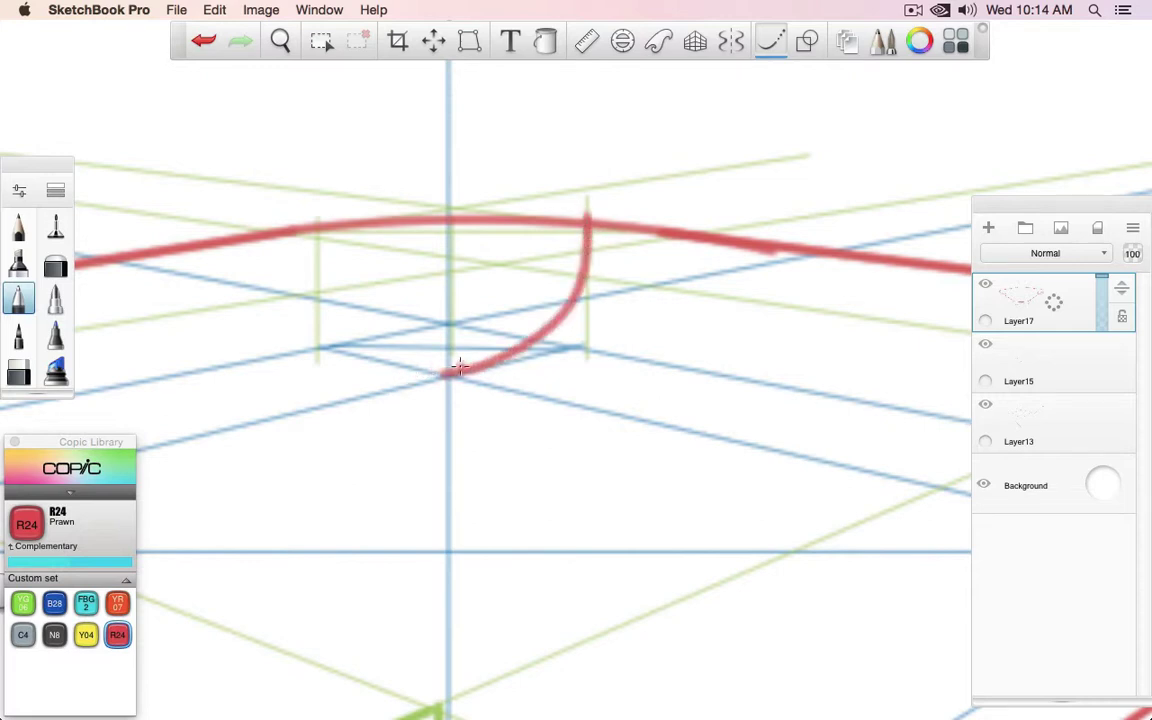
{"action": "mouse_move", "coordinate": [316, 224]}
{"action": "left_mouse_down"}
{"action": "mouse_move", "coordinate": [330, 325]}
{"action": "mouse_move", "coordinate": [392, 373]}
{"action": "mouse_move", "coordinate": [440, 376]}
{"action": "left_mouse_up"}
{"action": "key", "text": "space"}
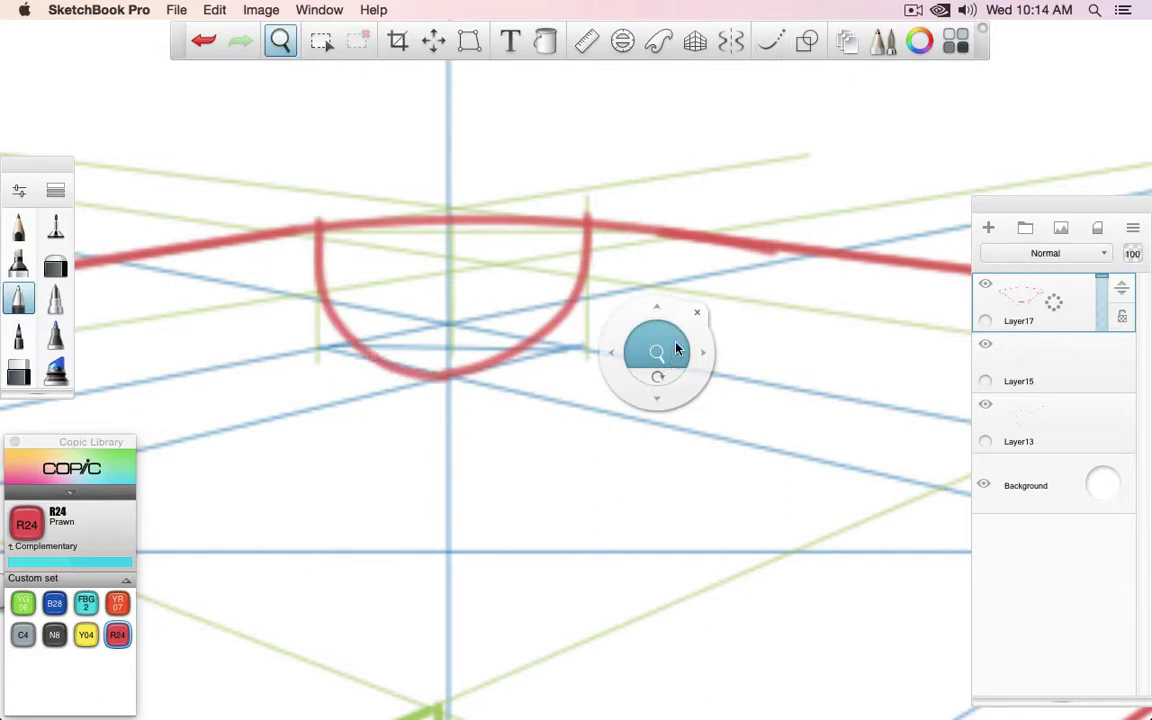
Step: Connect the four corners' inner base points with straight red lines, stopping the two front lines at the front corner's arc
{"action": "left_click_drag", "start_coordinate": [675, 347], "coordinate": [471, 411]}
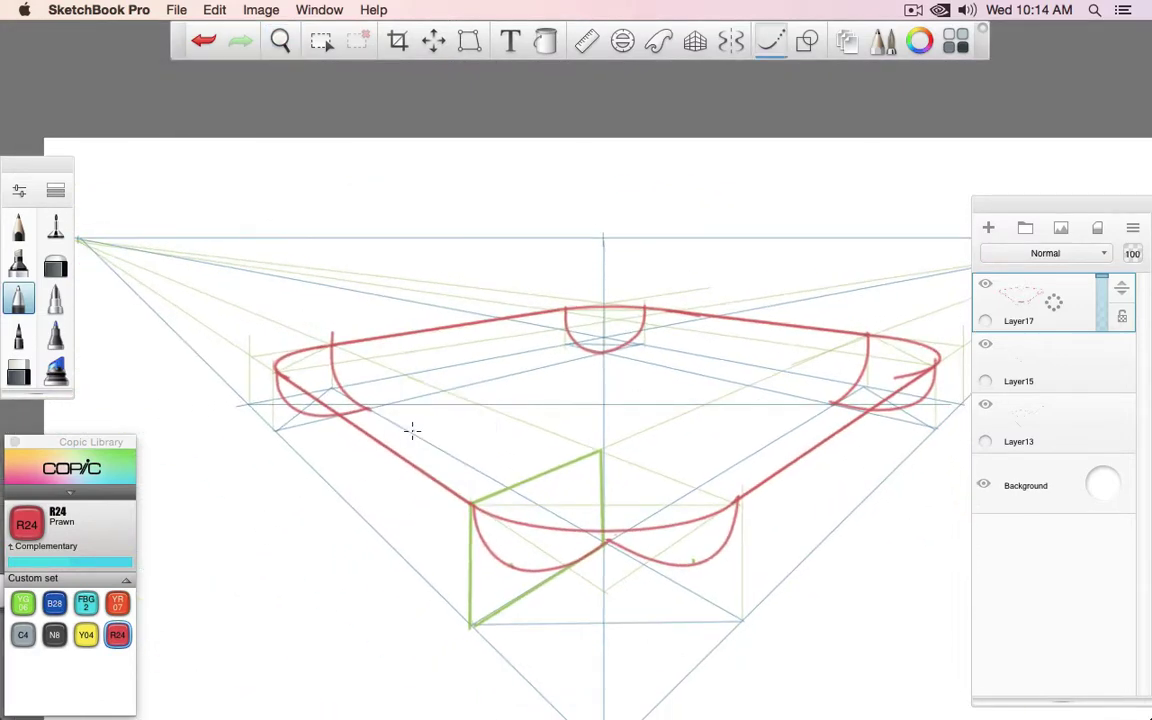
{"action": "left_click", "coordinate": [803, 48]}
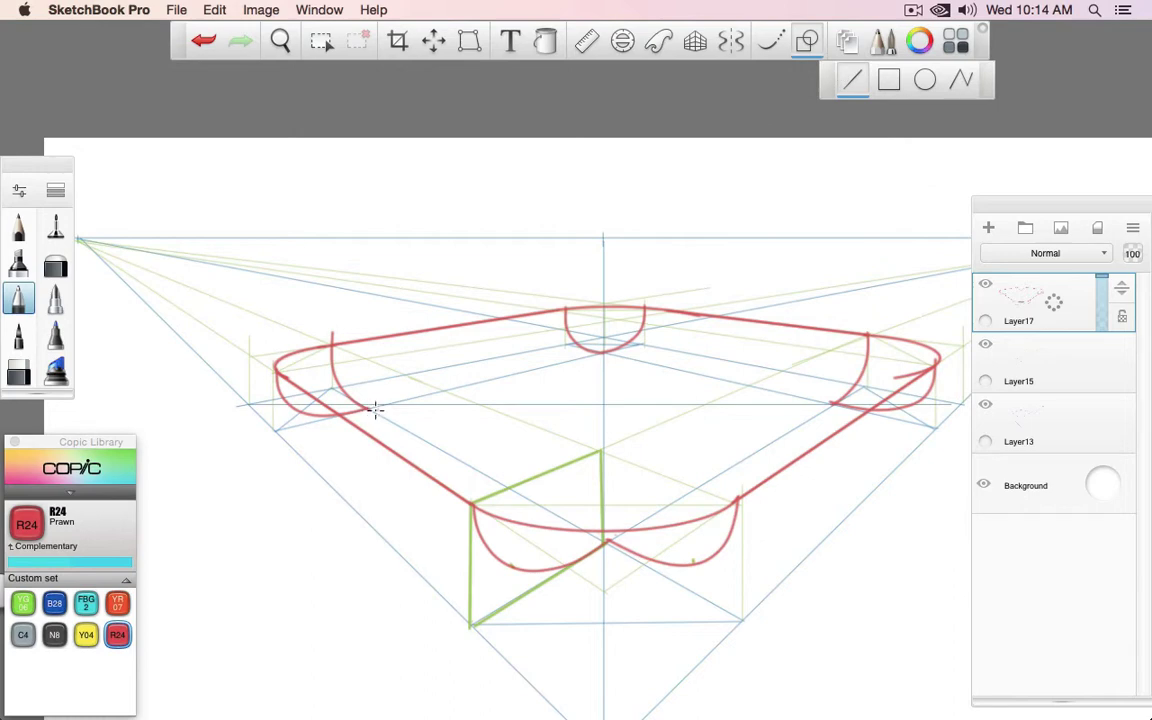
{"action": "mouse_move", "coordinate": [370, 407]}
{"action": "left_mouse_down"}
{"action": "mouse_move", "coordinate": [645, 330]}
{"action": "mouse_move", "coordinate": [797, 403]}
{"action": "mouse_move", "coordinate": [847, 411]}
{"action": "mouse_move", "coordinate": [833, 405]}
{"action": "mouse_move", "coordinate": [605, 540]}
{"action": "mouse_move", "coordinate": [494, 458]}
{"action": "mouse_move", "coordinate": [594, 533]}
{"action": "mouse_move", "coordinate": [584, 531]}
{"action": "left_mouse_up"}
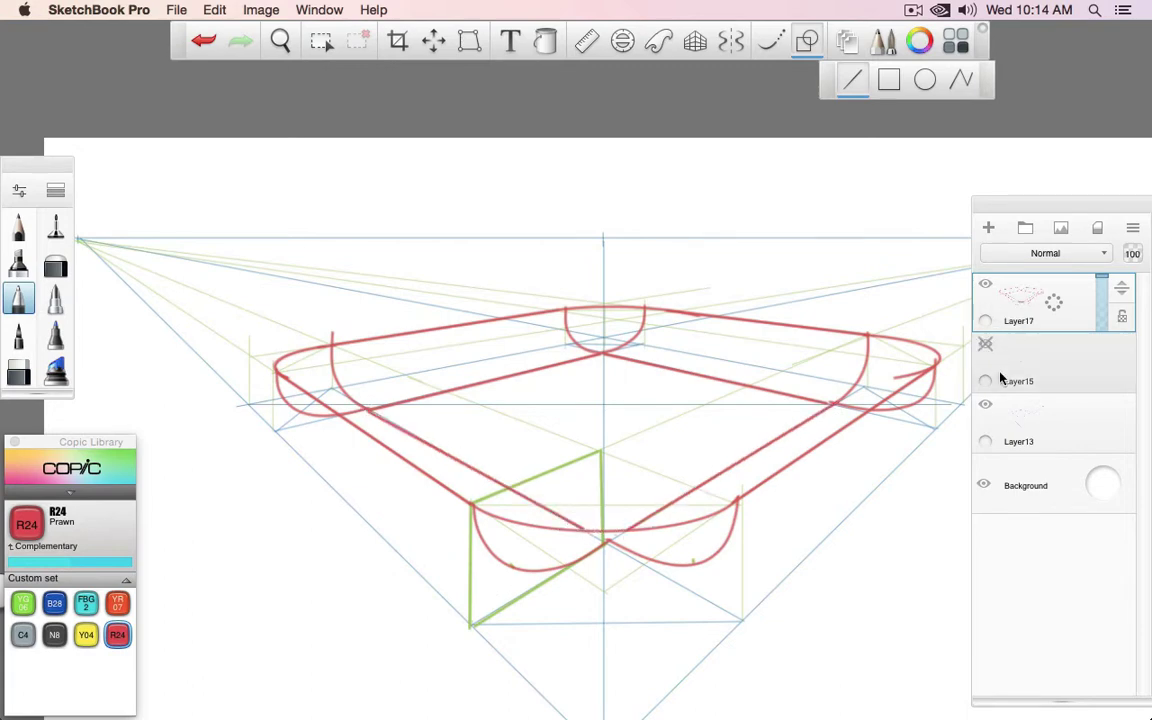
Step: Hide Layer15 and Layer13, and draw straight red lower outer edges from the side corners' curves to the front corner's curves
{"action": "left_click", "coordinate": [985, 344]}
{"action": "left_click", "coordinate": [985, 404]}
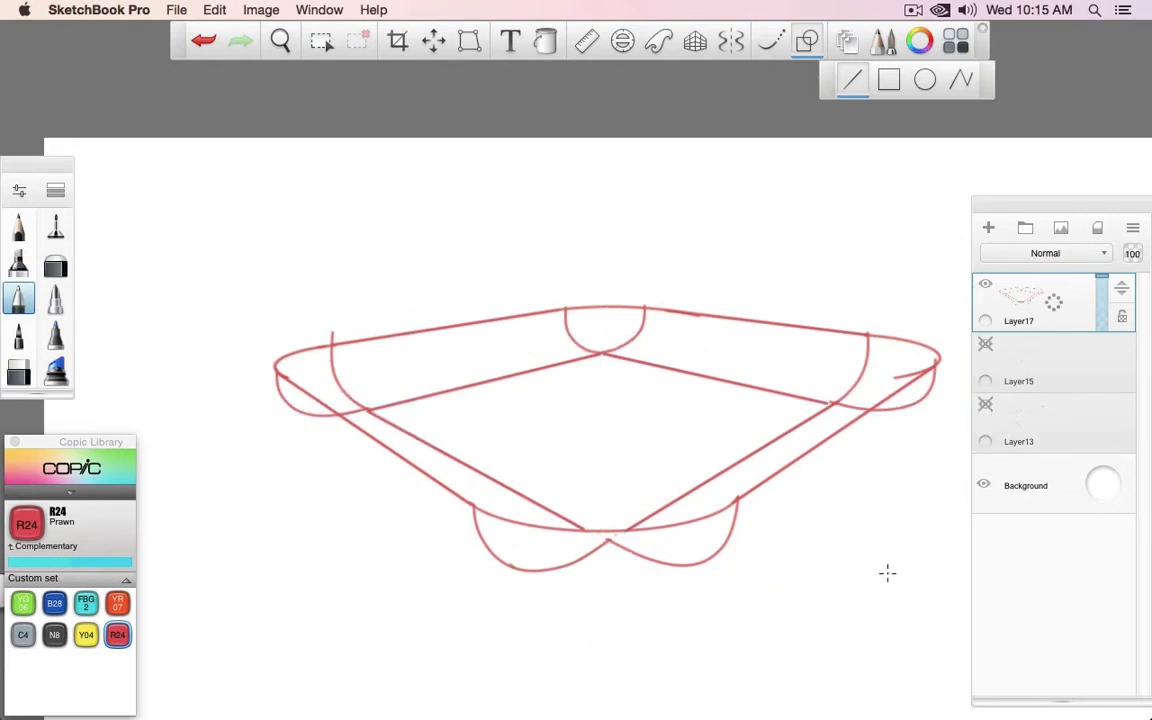
{"action": "left_click_drag", "start_coordinate": [918, 403], "coordinate": [715, 555]}
{"action": "left_click_drag", "start_coordinate": [282, 401], "coordinate": [495, 563]}
{"action": "key", "text": "super+z"}
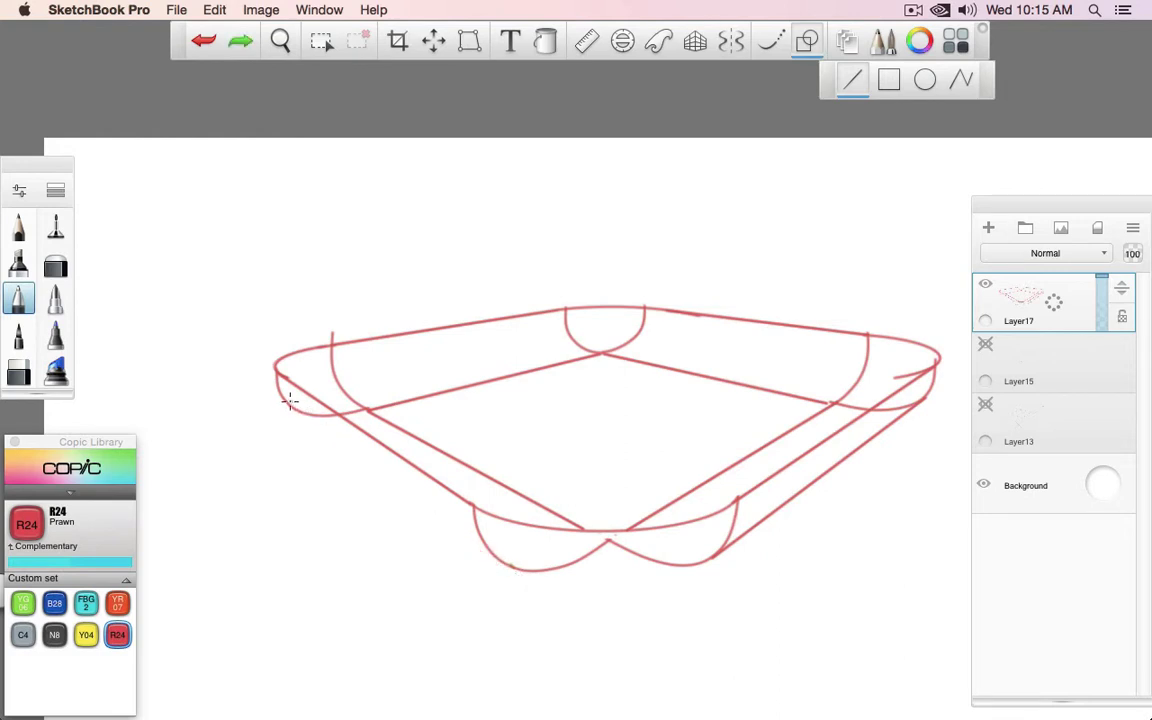
{"action": "left_click_drag", "start_coordinate": [352, 461], "coordinate": [499, 571]}
Step: Fit an 18° ellipse guide under the front corner's curves, and undo the left lower outer edge line
{"action": "left_click", "coordinate": [622, 40]}
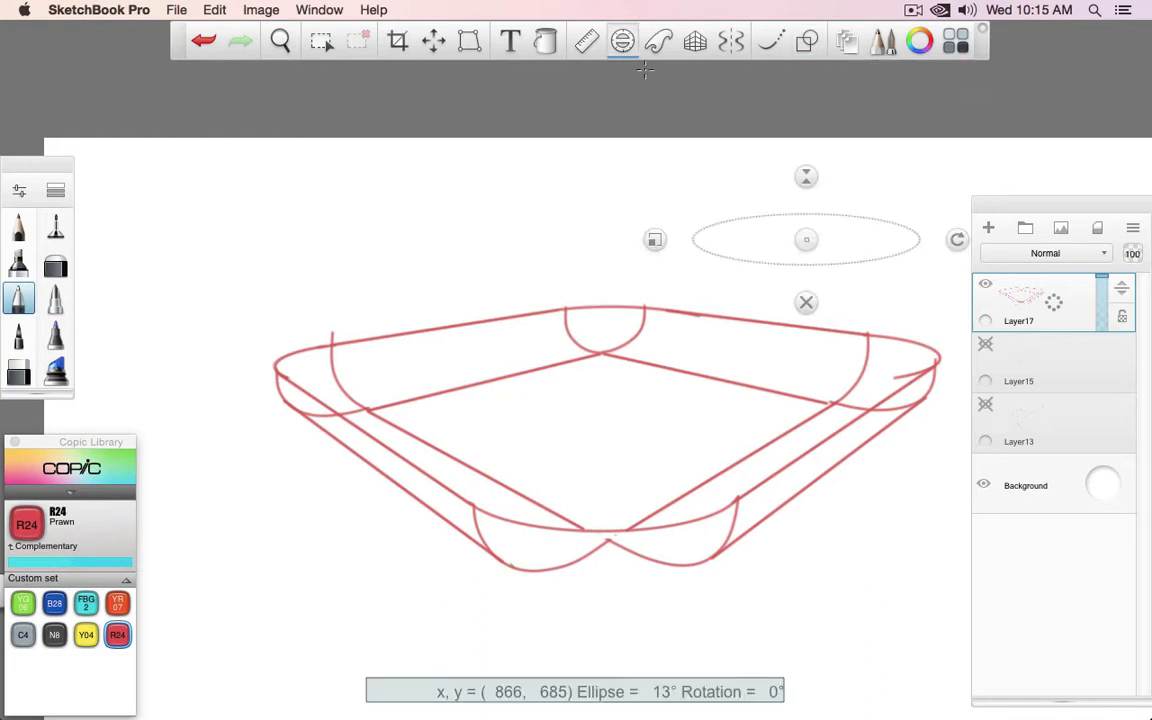
{"action": "left_click_drag", "start_coordinate": [805, 237], "coordinate": [611, 519]}
{"action": "left_click_drag", "start_coordinate": [458, 520], "coordinate": [421, 450]}
{"action": "left_click_drag", "start_coordinate": [614, 518], "coordinate": [613, 498]}
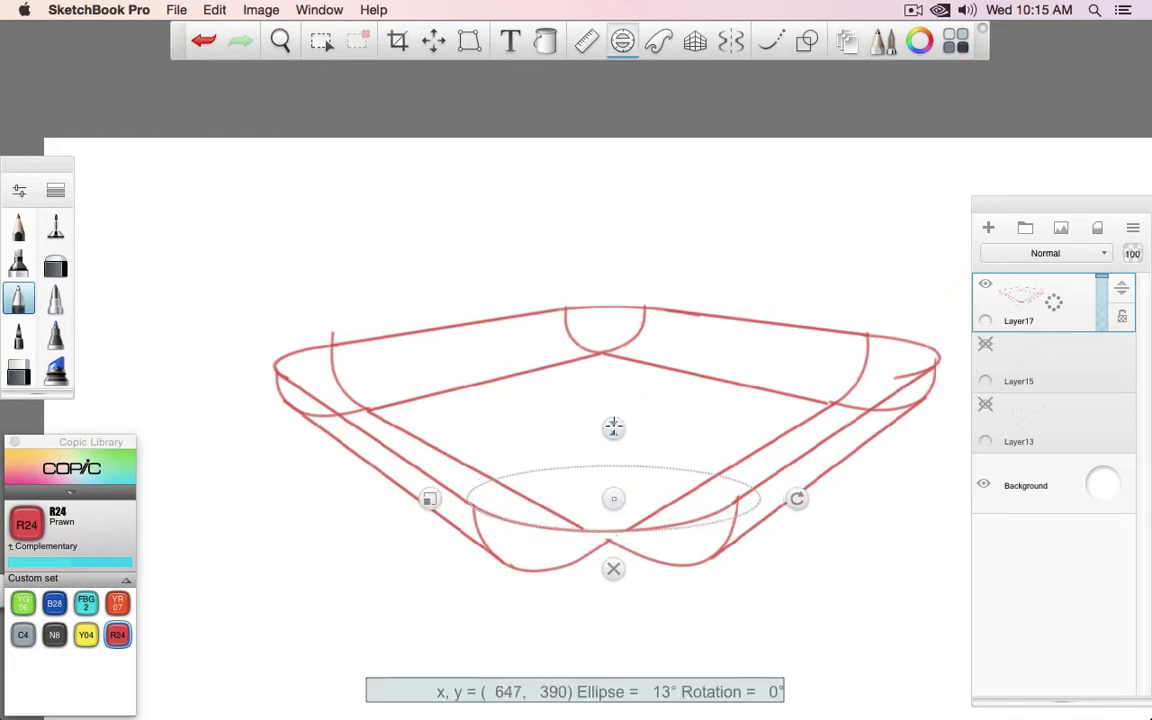
{"action": "left_click_drag", "start_coordinate": [612, 424], "coordinate": [613, 415]}
{"action": "mouse_move", "coordinate": [602, 510]}
{"action": "left_mouse_down"}
{"action": "mouse_move", "coordinate": [612, 530]}
{"action": "mouse_move", "coordinate": [607, 520]}
{"action": "left_mouse_up"}
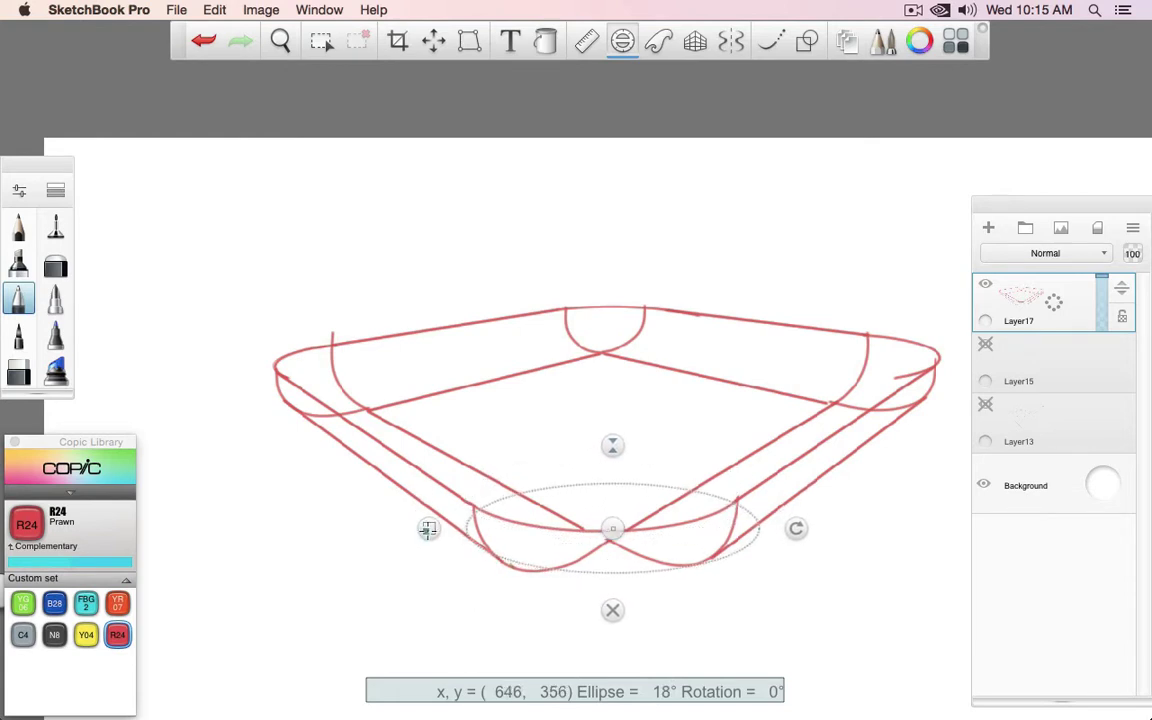
{"action": "left_click_drag", "start_coordinate": [429, 528], "coordinate": [441, 530]}
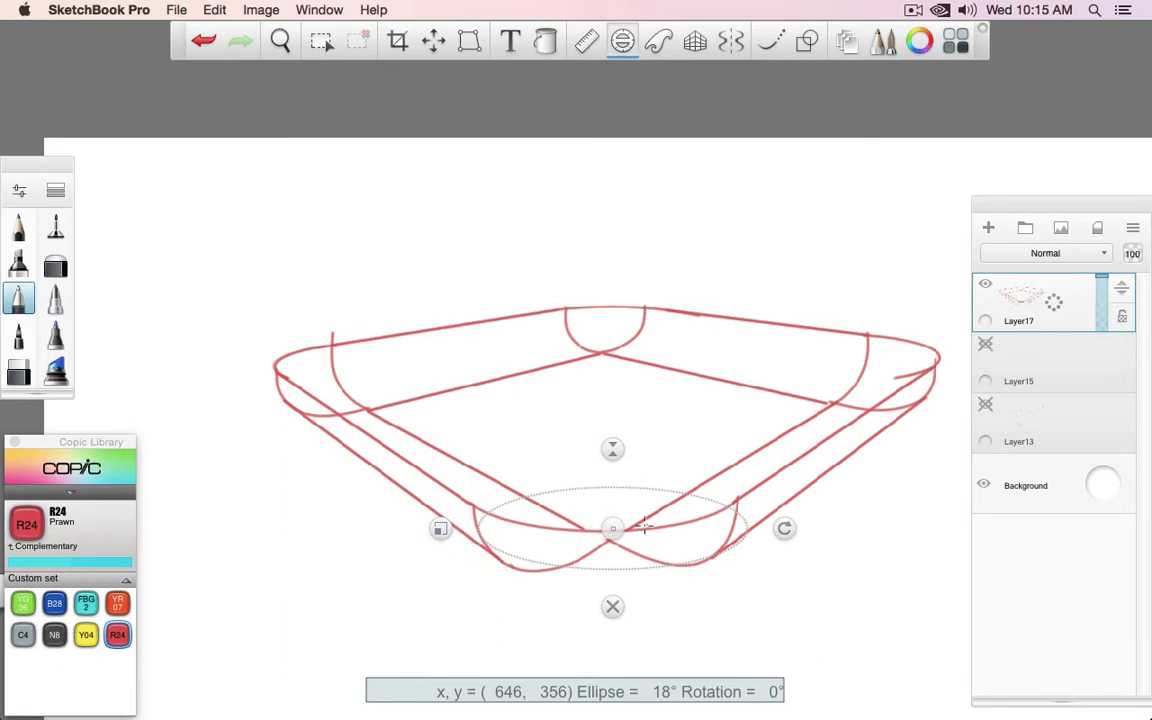
{"action": "left_click_drag", "start_coordinate": [612, 528], "coordinate": [602, 538]}
{"action": "key", "text": "super+z"}
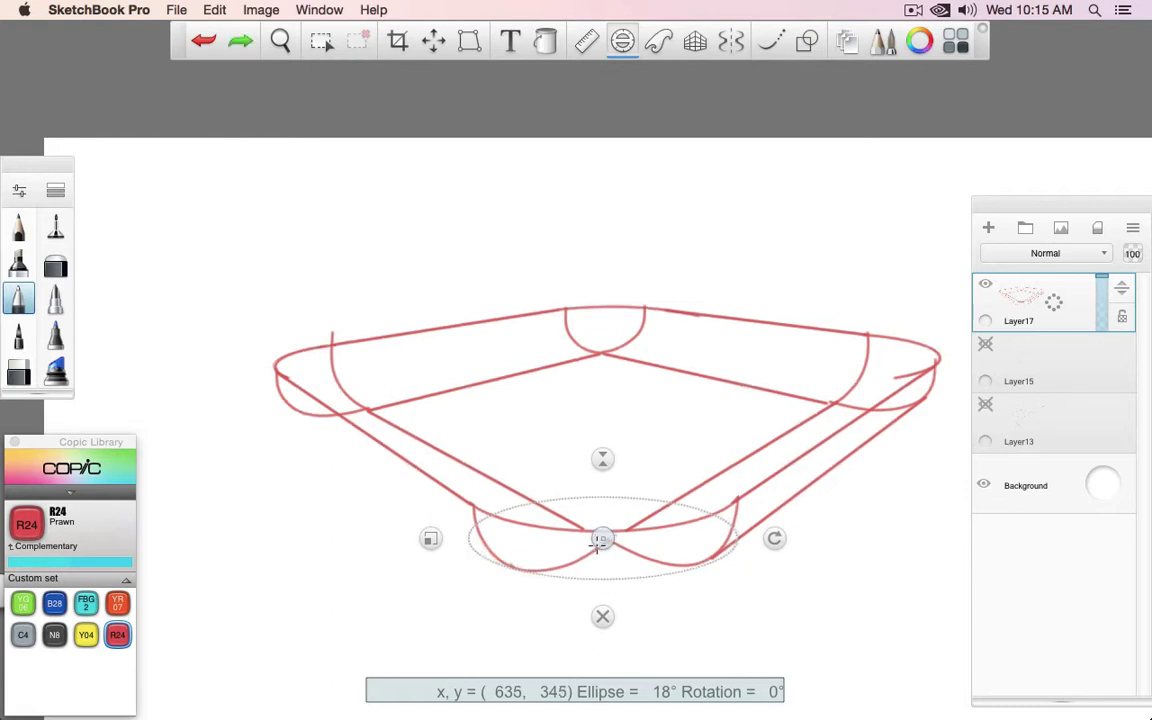
Step: Try to trace the front corner's lower red arc along the ellipse guide, and undo the attempts
{"action": "left_click_drag", "start_coordinate": [602, 538], "coordinate": [601, 537]}
{"action": "mouse_move", "coordinate": [510, 568]}
{"action": "left_mouse_down"}
{"action": "mouse_move", "coordinate": [566, 571]}
{"action": "mouse_move", "coordinate": [661, 543]}
{"action": "mouse_move", "coordinate": [600, 538]}
{"action": "left_mouse_up"}
{"action": "key", "text": "super+z"}
{"action": "mouse_move", "coordinate": [522, 567]}
{"action": "left_mouse_down"}
{"action": "mouse_move", "coordinate": [559, 578]}
{"action": "mouse_move", "coordinate": [704, 548]}
{"action": "mouse_move", "coordinate": [568, 587]}
{"action": "left_mouse_up"}
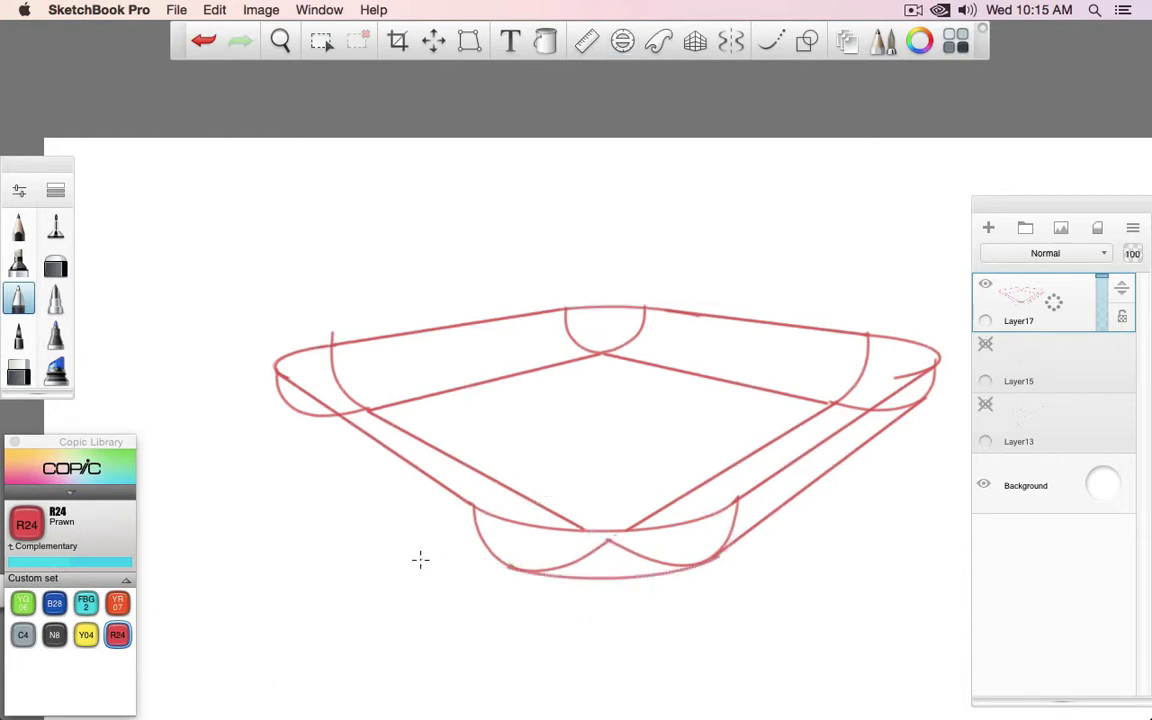
{"action": "key", "text": "super+z"}
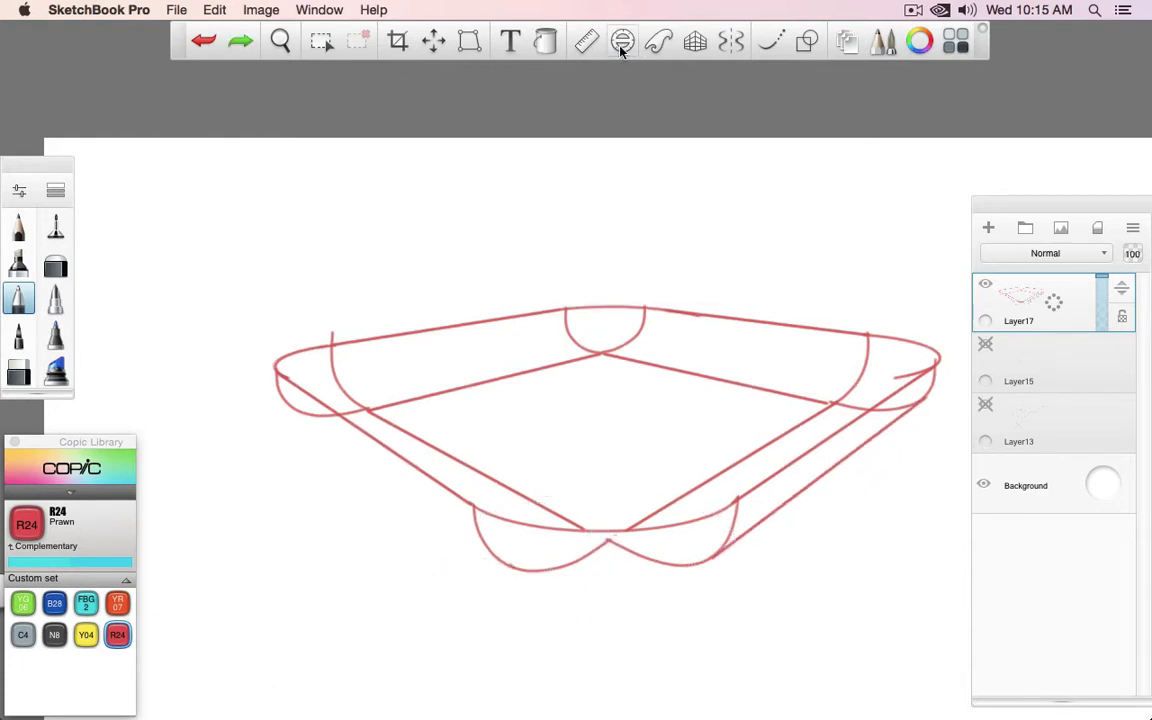
Step: Trace the front corner's lower red arc with the ellipse guide set to 21°, and draw the left lower outer edge meeting it
{"action": "left_click", "coordinate": [622, 40]}
{"action": "left_click_drag", "start_coordinate": [600, 458], "coordinate": [604, 448]}
{"action": "left_click_drag", "start_coordinate": [599, 537], "coordinate": [597, 532]}
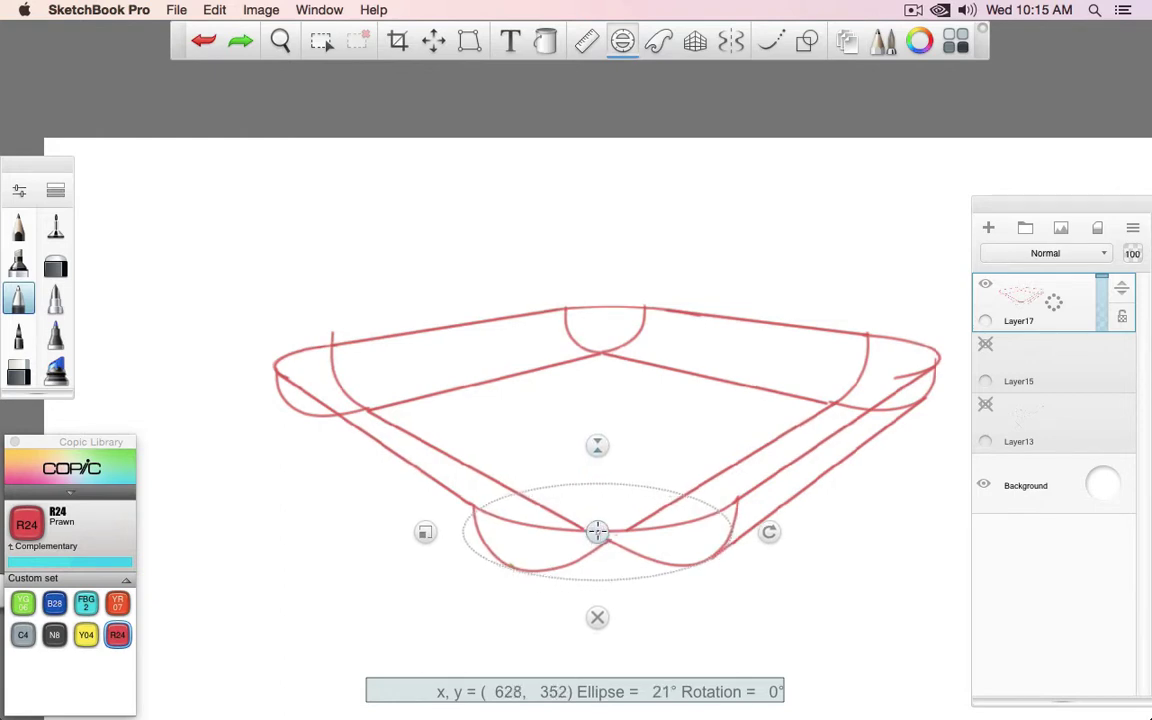
{"action": "mouse_move", "coordinate": [513, 566]}
{"action": "left_mouse_down"}
{"action": "mouse_move", "coordinate": [559, 584]}
{"action": "mouse_move", "coordinate": [743, 553]}
{"action": "left_mouse_up"}
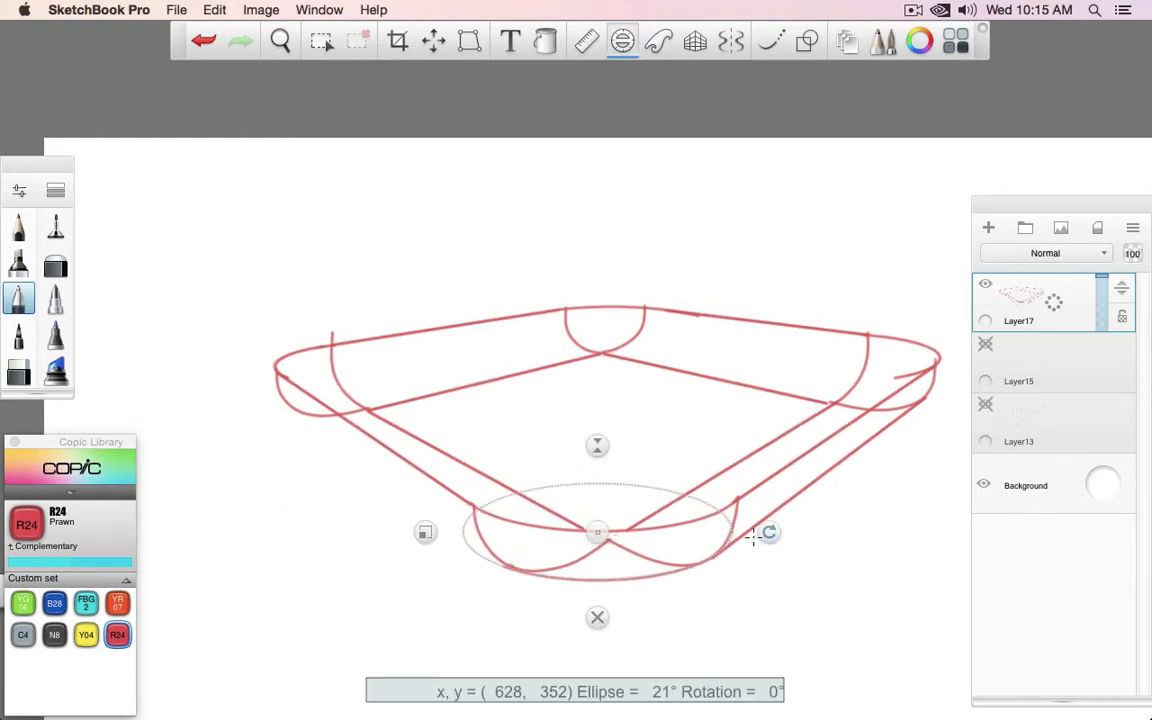
{"action": "left_click", "coordinate": [597, 617]}
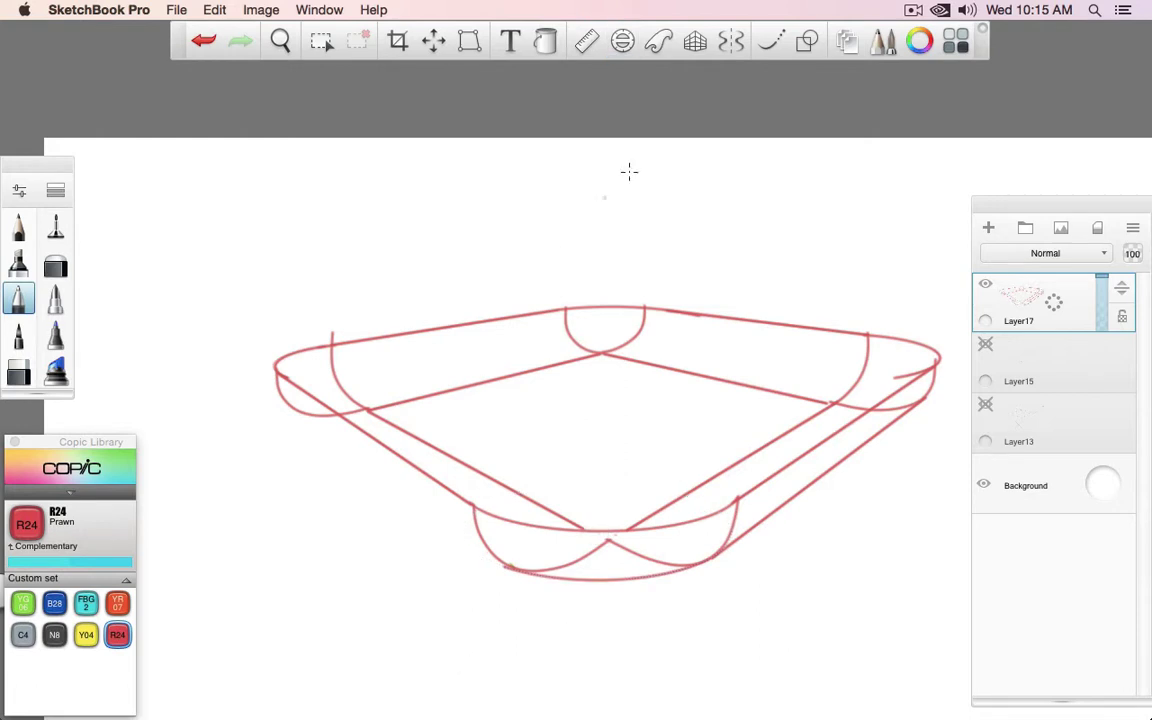
{"action": "left_click", "coordinate": [806, 44]}
{"action": "mouse_move", "coordinate": [507, 567]}
{"action": "left_mouse_down"}
{"action": "mouse_move", "coordinate": [457, 511]}
{"action": "mouse_move", "coordinate": [308, 437]}
{"action": "mouse_move", "coordinate": [280, 399]}
{"action": "left_mouse_up"}
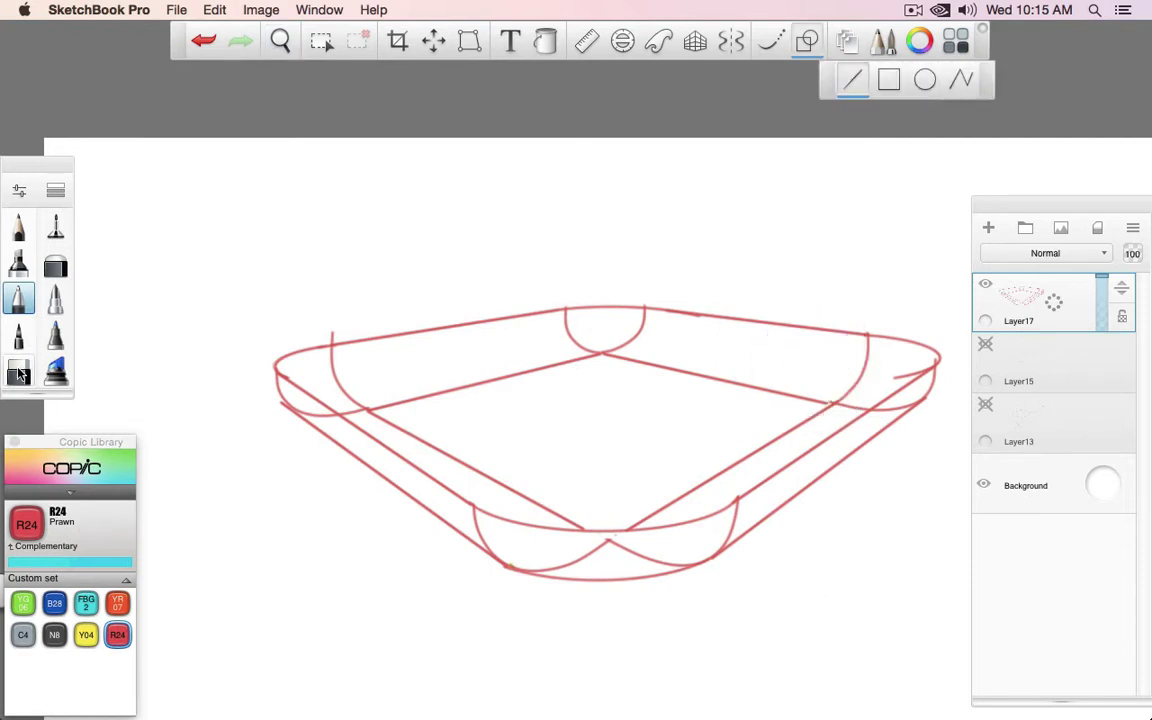
Step: Erase the surplus red curve segments inside the front, left and right corners and the overshooting curve end at the left corner
{"action": "left_click", "coordinate": [18, 373]}
{"action": "left_click", "coordinate": [810, 51]}
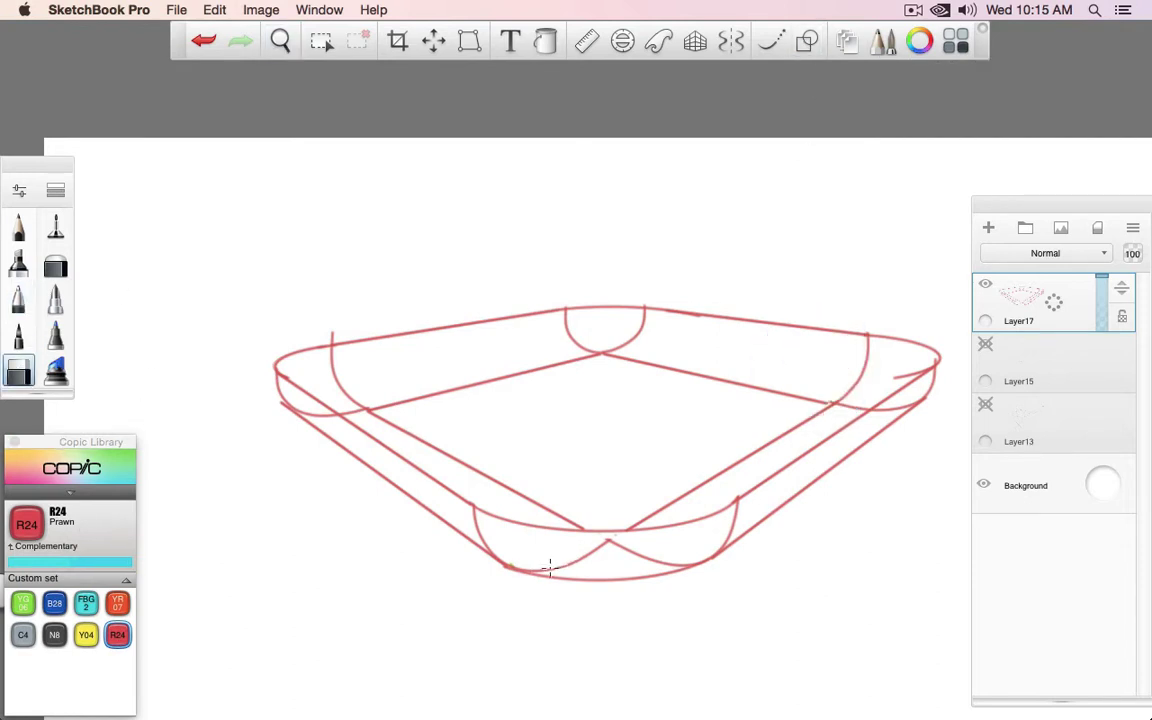
{"action": "mouse_move", "coordinate": [535, 566]}
{"action": "left_mouse_down"}
{"action": "mouse_move", "coordinate": [611, 537]}
{"action": "mouse_move", "coordinate": [557, 557]}
{"action": "mouse_move", "coordinate": [660, 548]}
{"action": "mouse_move", "coordinate": [637, 558]}
{"action": "mouse_move", "coordinate": [678, 565]}
{"action": "left_mouse_up"}
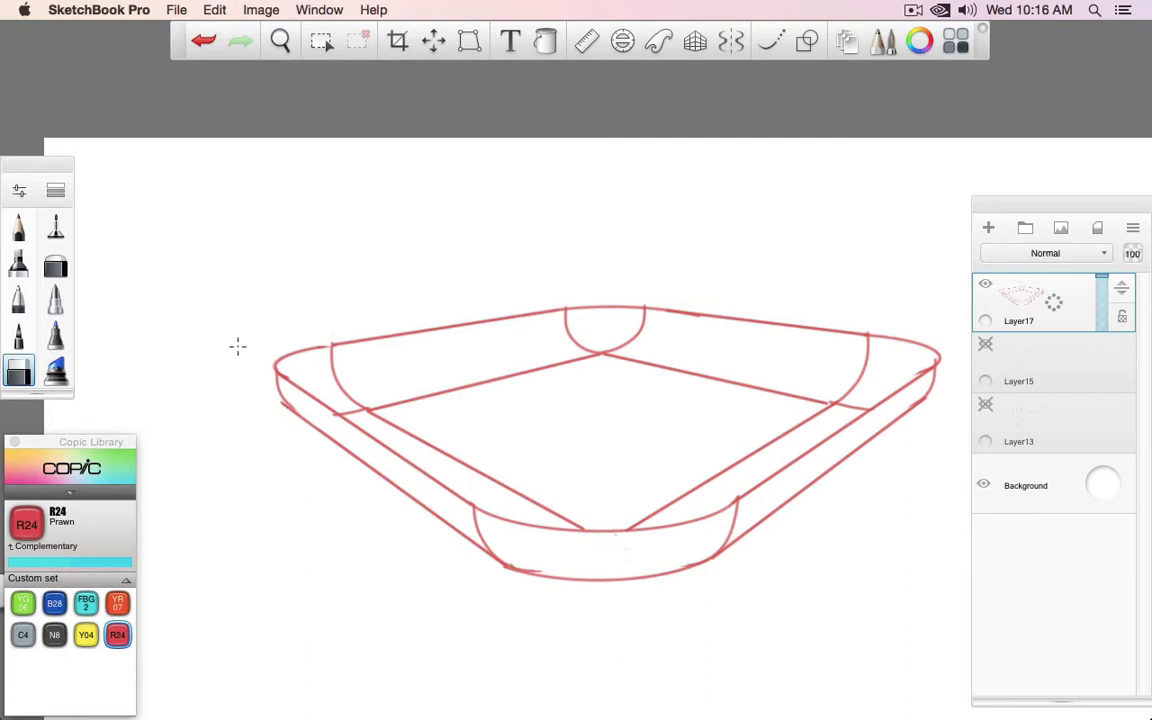
{"action": "key", "text": "space"}
{"action": "left_click_drag", "start_coordinate": [892, 596], "coordinate": [853, 599]}
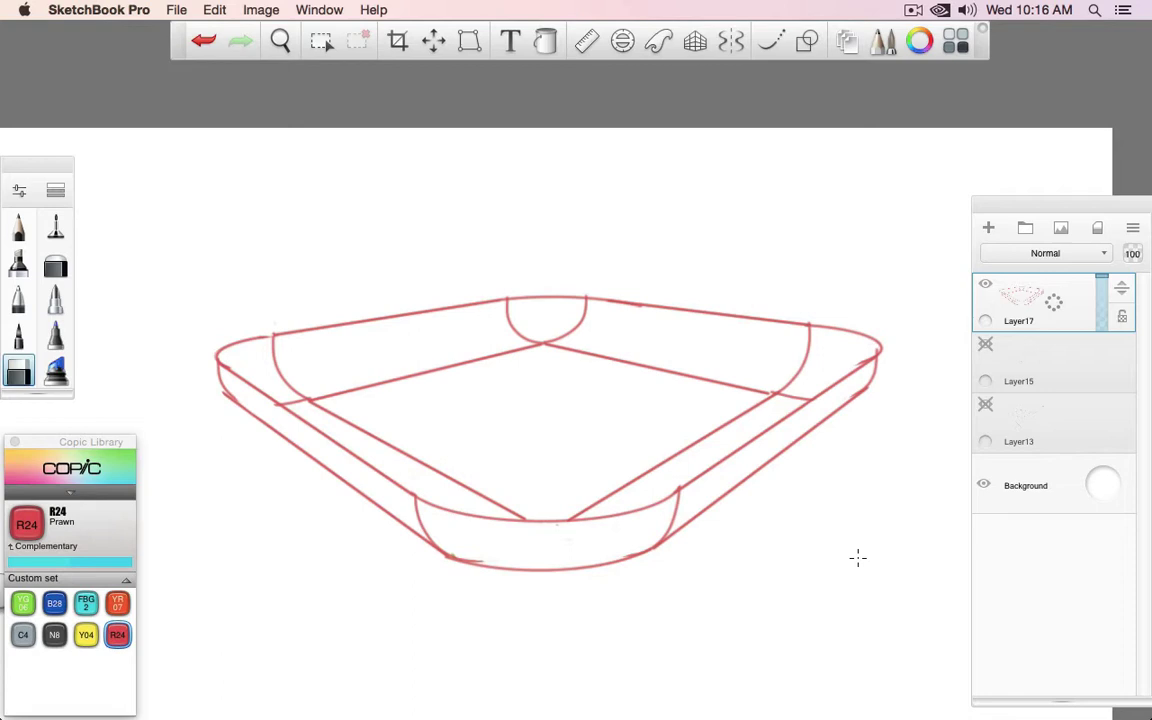
{"action": "key", "text": "space"}
{"action": "left_click_drag", "start_coordinate": [813, 399], "coordinate": [862, 325]}
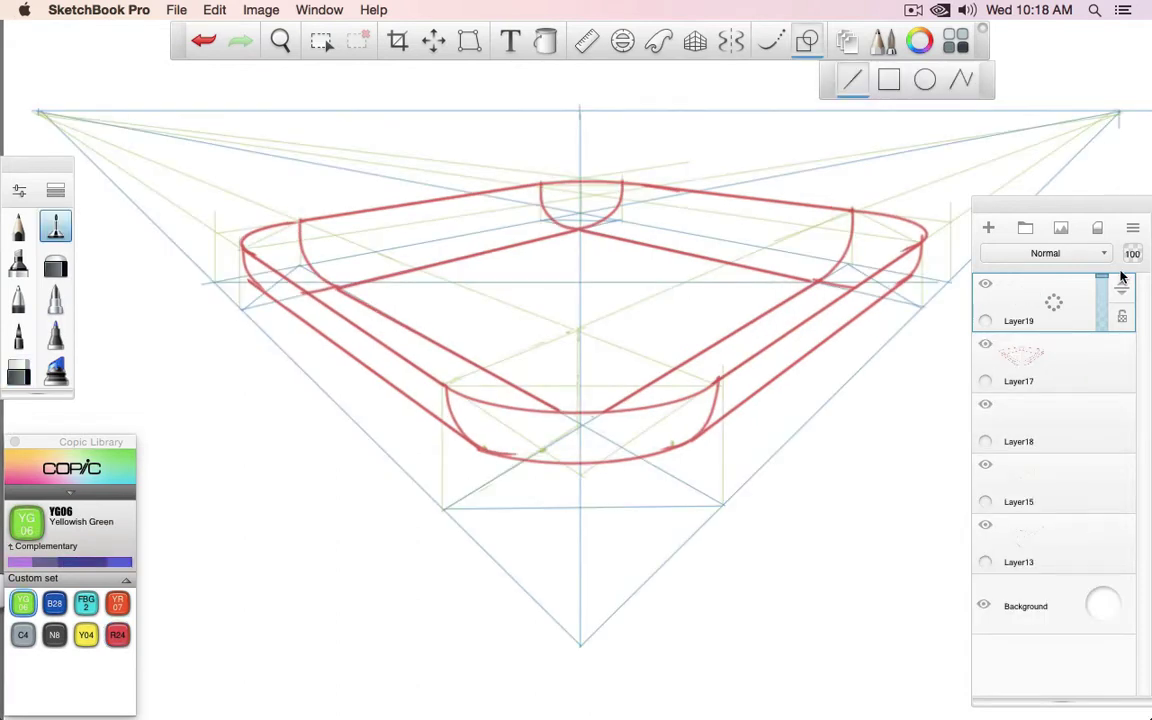
Step: Draw a dark gray square beside the perspective drawing with a smaller centered square inside it
{"action": "left_click", "coordinate": [898, 80]}
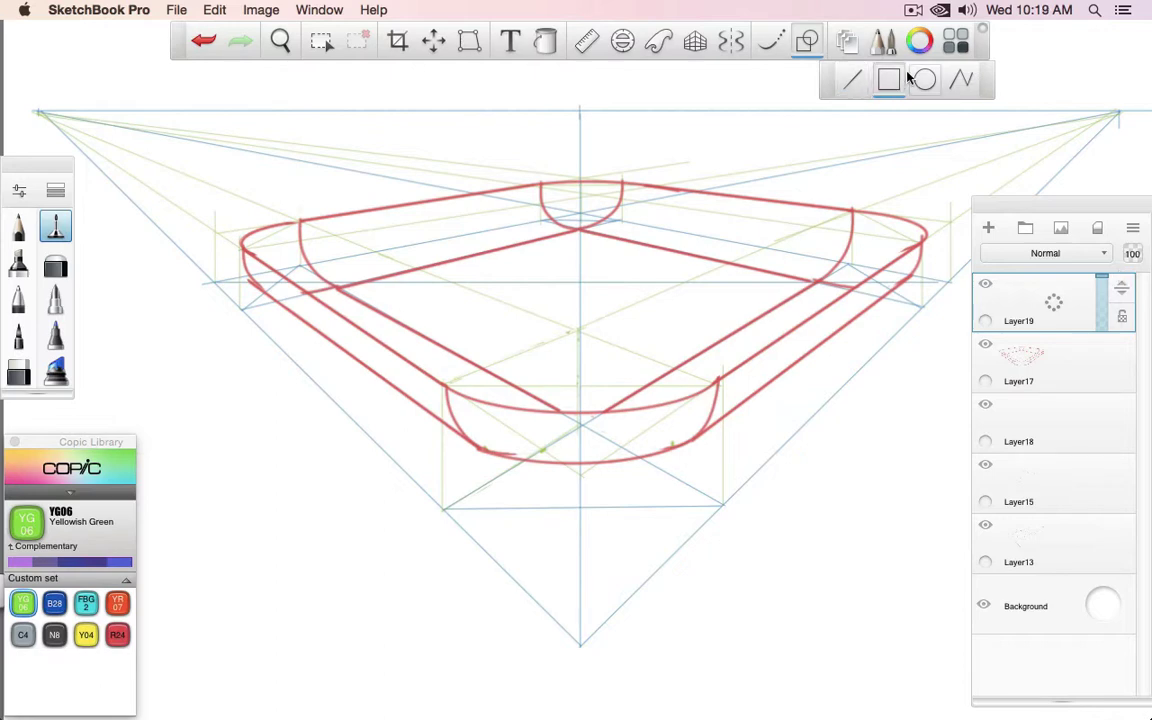
{"action": "key", "text": "Tab"}
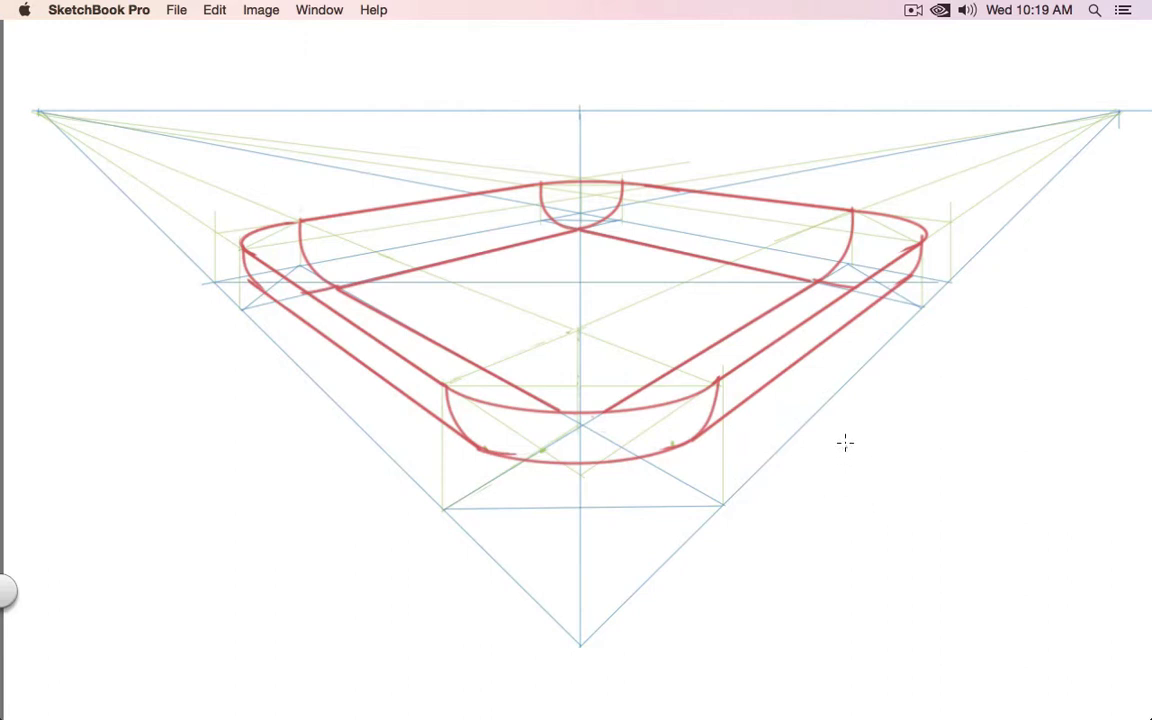
{"action": "left_click_drag", "start_coordinate": [847, 431], "coordinate": [1075, 657]}
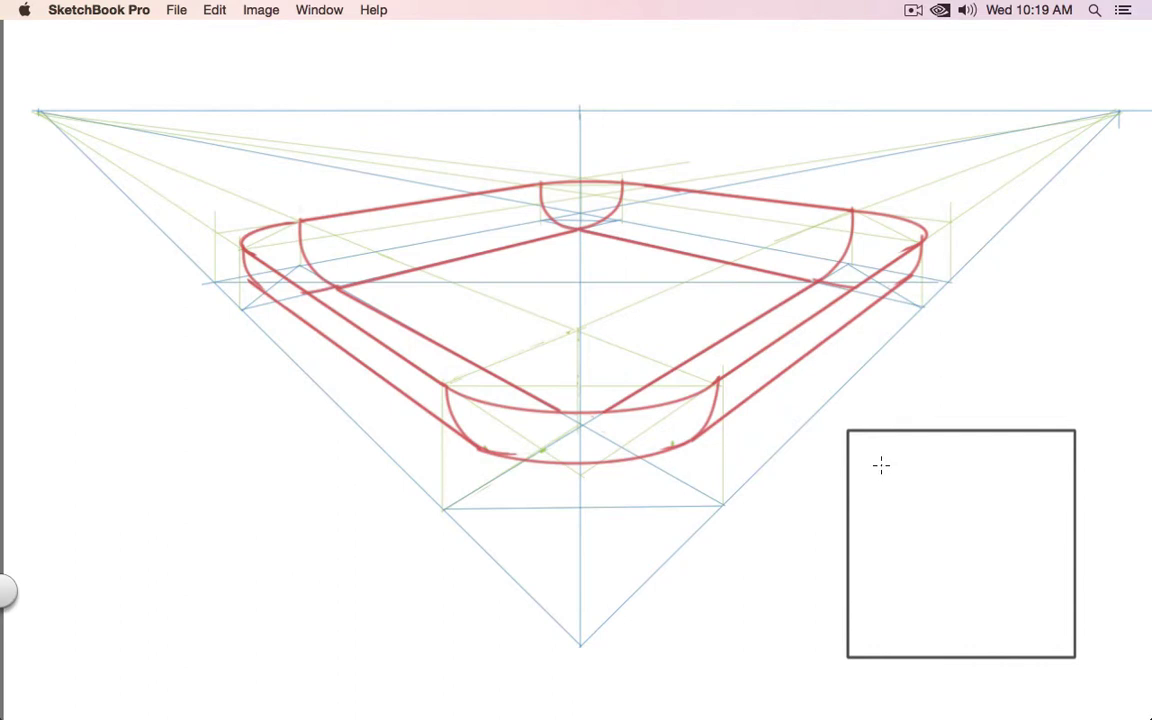
{"action": "left_click_drag", "start_coordinate": [881, 465], "coordinate": [1040, 582]}
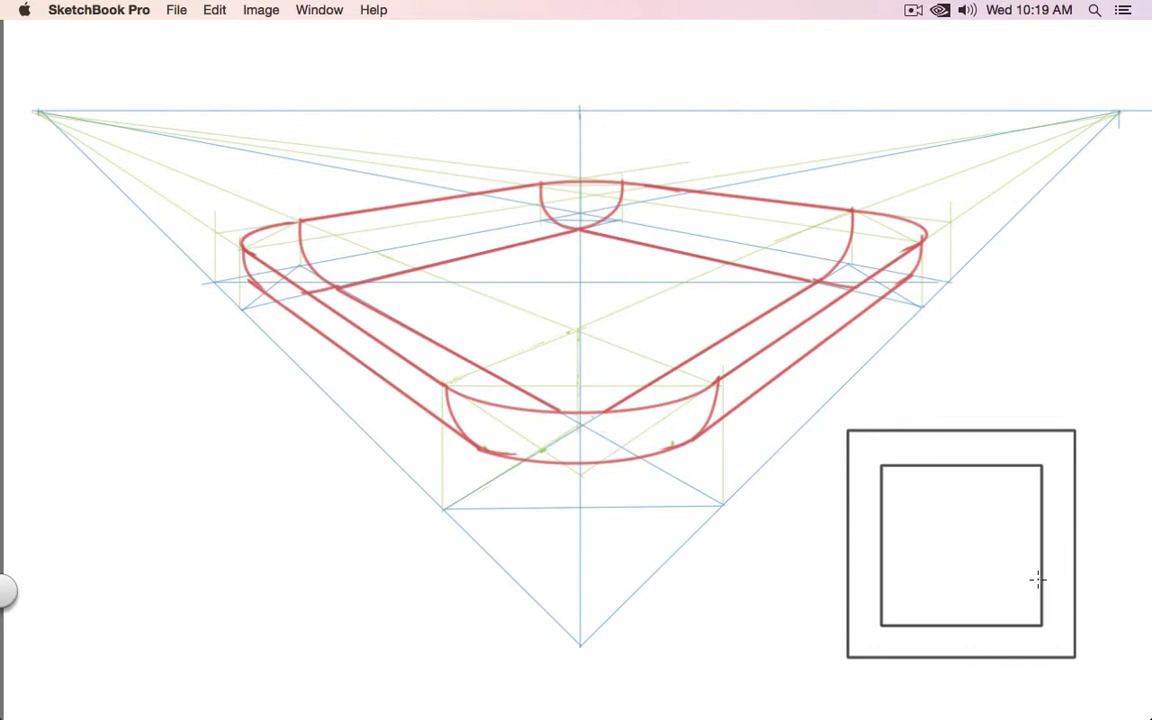
Step: Draw thin gray extension lines from the inner square's four corners out to the outer square's edges
{"action": "key", "text": "Tab"}
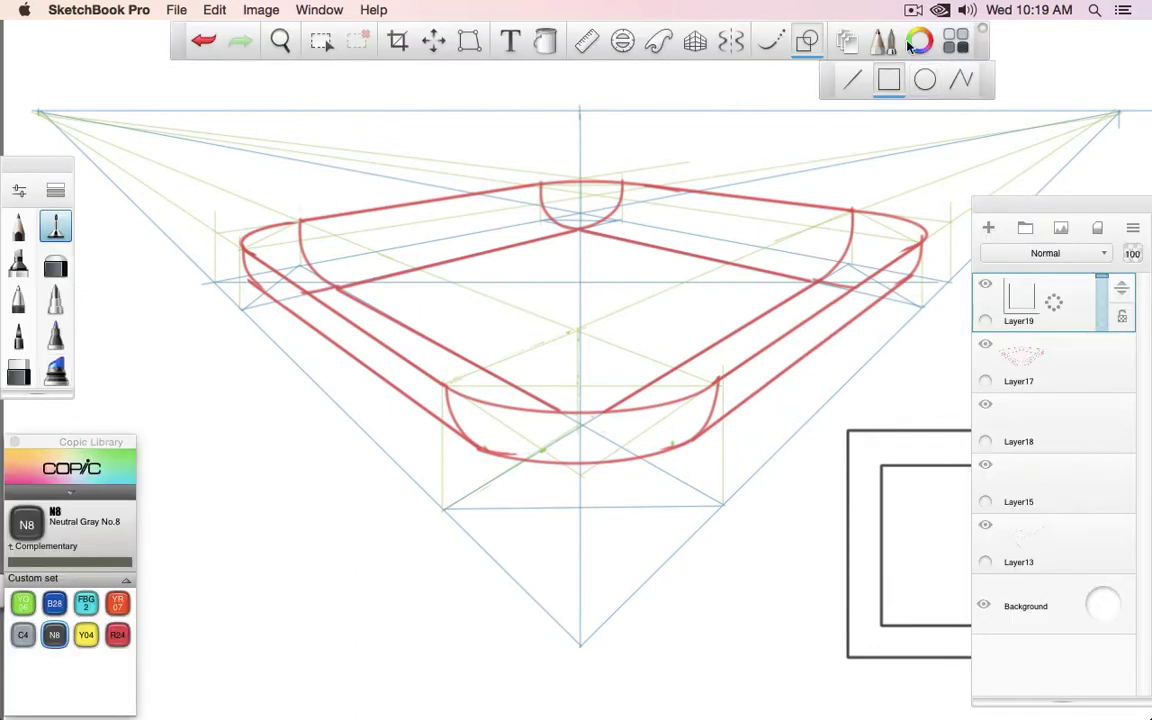
{"action": "left_click", "coordinate": [850, 80]}
{"action": "key", "text": "Tab"}
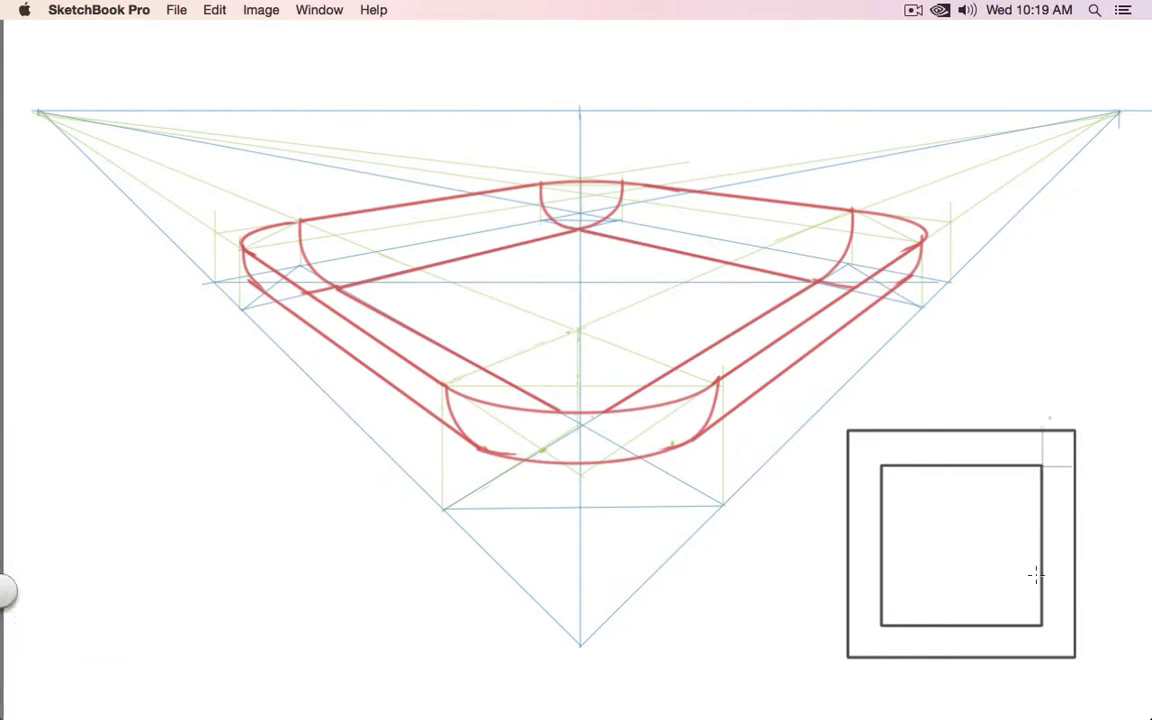
{"action": "mouse_move", "coordinate": [881, 626]}
{"action": "left_mouse_down"}
{"action": "mouse_move", "coordinate": [882, 657]}
{"action": "mouse_move", "coordinate": [881, 625]}
{"action": "left_mouse_up"}
{"action": "mouse_move", "coordinate": [881, 432]}
{"action": "left_mouse_down"}
{"action": "mouse_move", "coordinate": [877, 468]}
{"action": "mouse_move", "coordinate": [833, 467]}
{"action": "left_mouse_up"}
{"action": "key", "text": "Tab"}
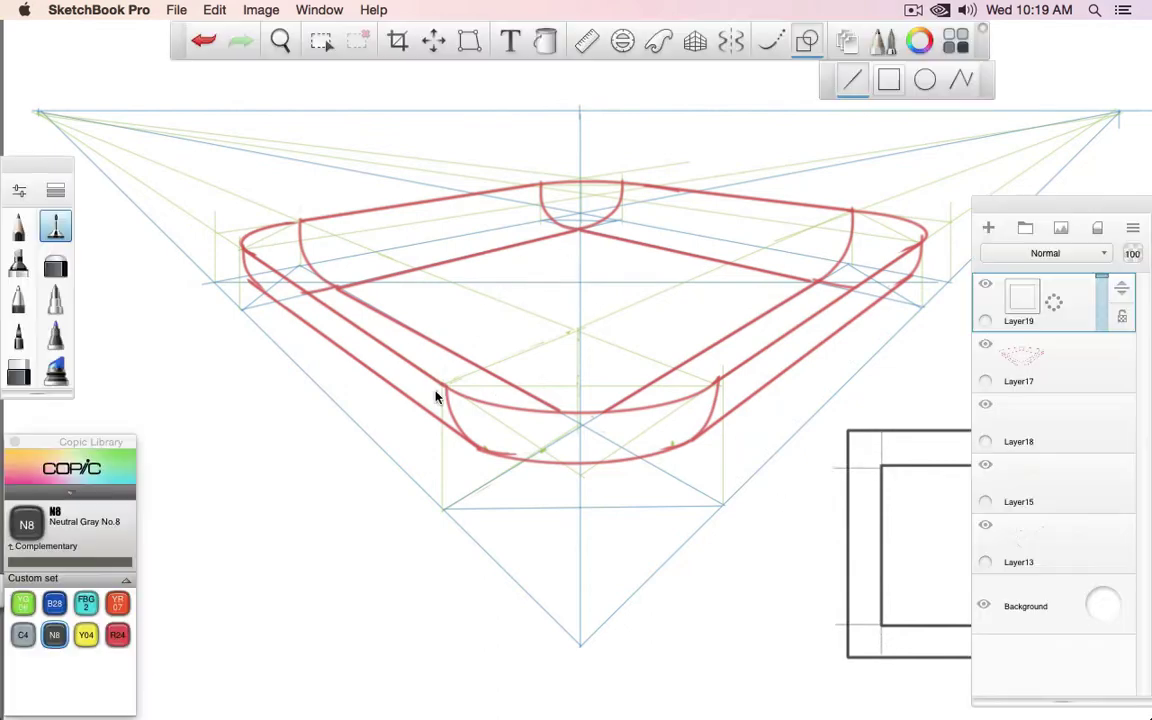
Step: Sketch a red R24 arc rounding the outer square's upper-left corner between the extension lines
{"action": "left_click", "coordinate": [117, 634]}
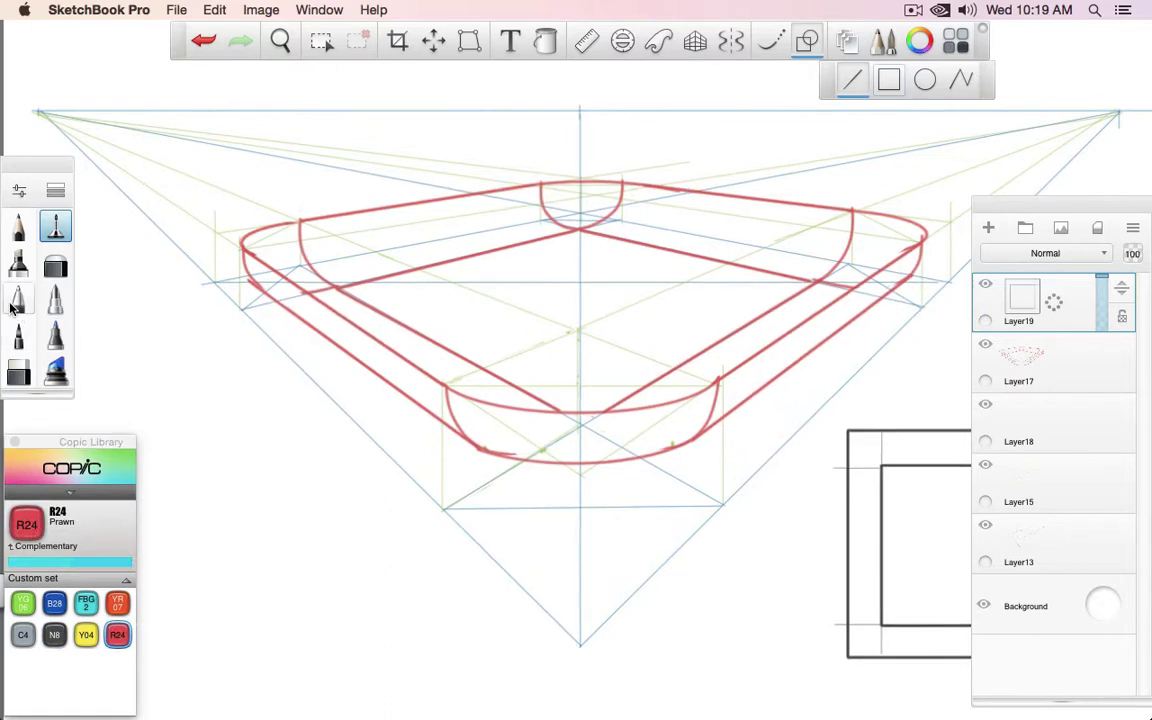
{"action": "key", "text": "Tab"}
{"action": "mouse_move", "coordinate": [850, 434]}
{"action": "left_mouse_down"}
{"action": "mouse_move", "coordinate": [880, 465]}
{"action": "mouse_move", "coordinate": [869, 435]}
{"action": "left_mouse_up"}
{"action": "key", "text": "super+z"}
{"action": "key", "text": "Tab"}
{"action": "key", "text": "Tab"}
Step: Sketch red arcs at the outer square's other three corners and circle the inner square's four corners in red
{"action": "left_click_drag", "start_coordinate": [1044, 432], "coordinate": [1079, 462]}
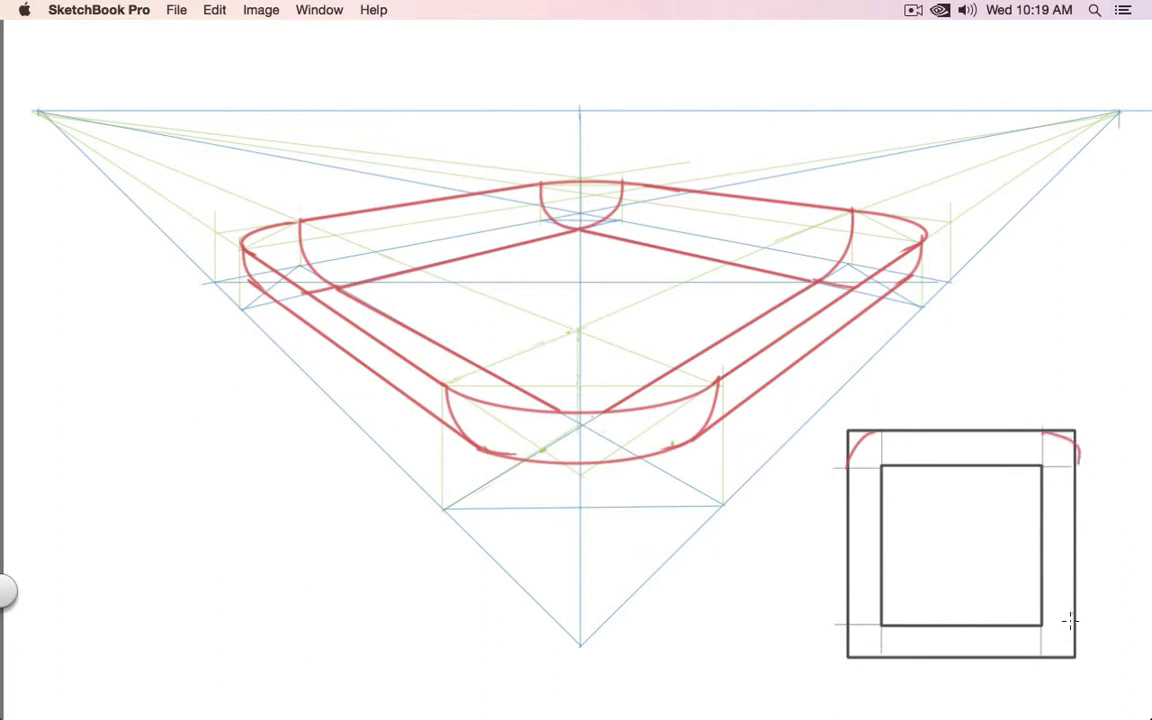
{"action": "left_click_drag", "start_coordinate": [1072, 622], "coordinate": [1038, 656]}
{"action": "left_click_drag", "start_coordinate": [850, 618], "coordinate": [882, 654]}
{"action": "left_click_drag", "start_coordinate": [882, 470], "coordinate": [880, 466]}
{"action": "left_click_drag", "start_coordinate": [882, 614], "coordinate": [877, 618]}
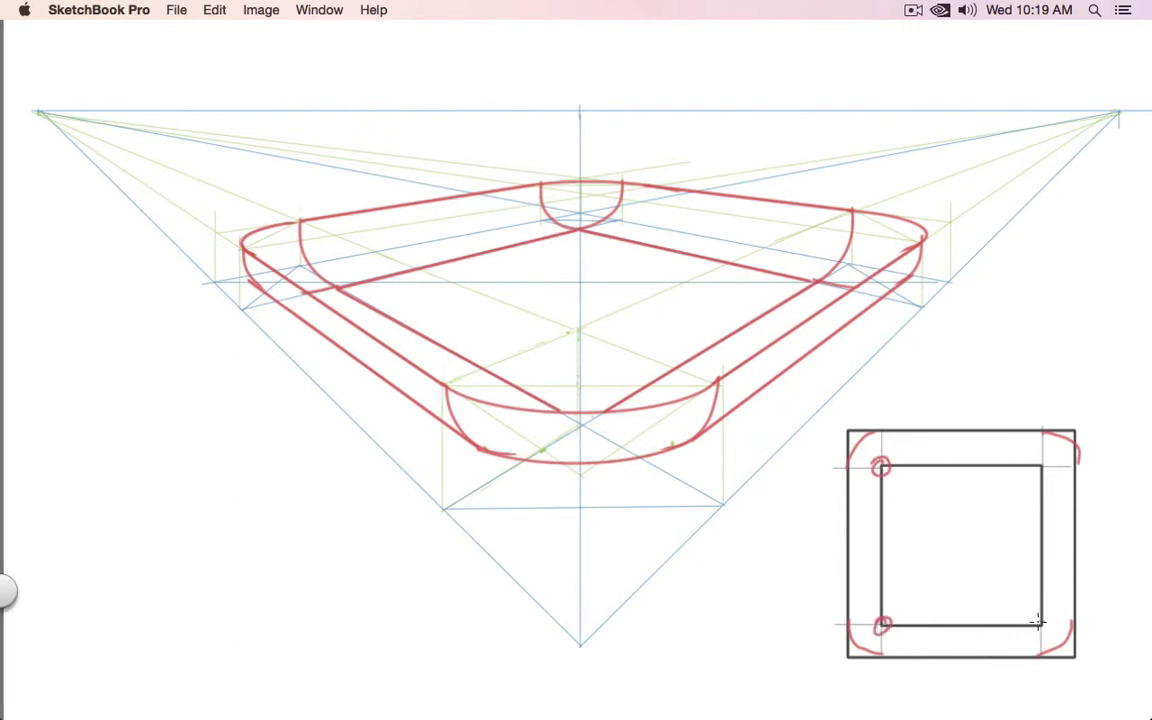
{"action": "left_click_drag", "start_coordinate": [1043, 620], "coordinate": [1038, 626]}
{"action": "left_click_drag", "start_coordinate": [1041, 463], "coordinate": [1036, 468]}
Step: Undo the red circles on the inner square and the last three corner arcs on the outer square
{"action": "key", "text": "super+z"}
{"action": "key", "text": "super+z"}
{"action": "key", "text": "super+z"}
{"action": "key", "text": "super+z"}
{"action": "key", "text": "super+z"}
{"action": "key", "text": "super+z"}
{"action": "key", "text": "super+z"}
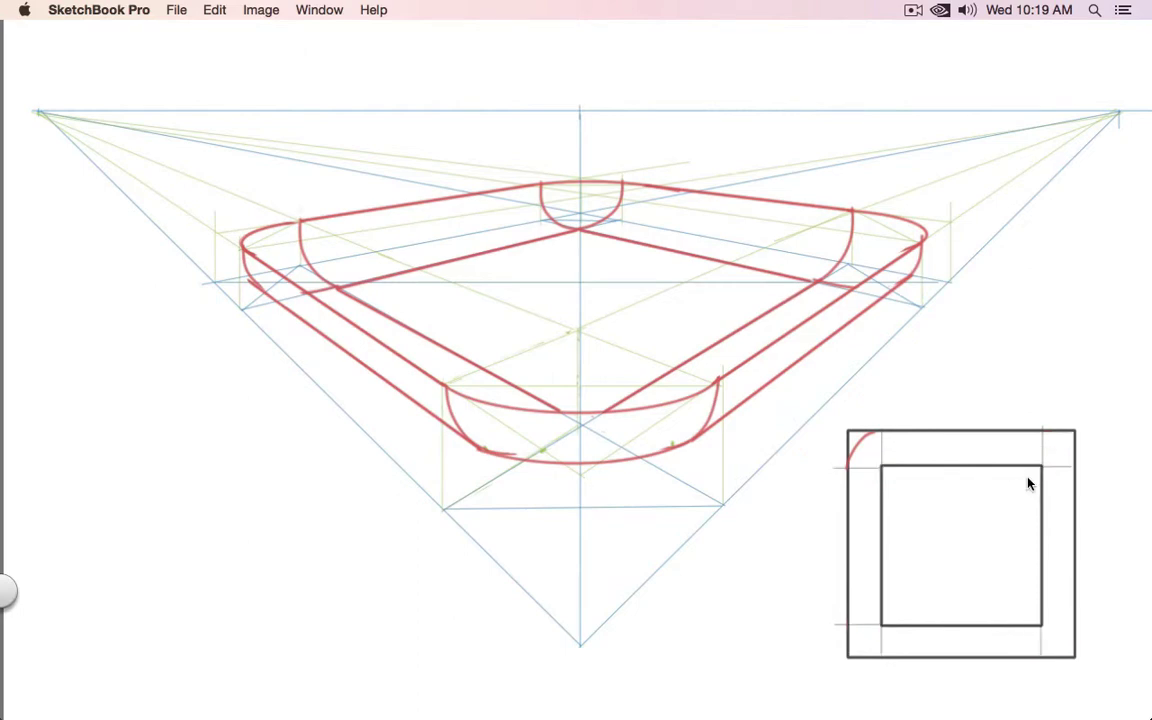
Step: Mark the inner square's upper-left corner with a red dot, and sketch a red rounded band across both squares' upper-right corners
{"action": "left_click", "coordinate": [882, 466]}
{"action": "left_click_drag", "start_coordinate": [1010, 466], "coordinate": [1040, 495]}
{"action": "mouse_move", "coordinate": [1010, 437]}
{"action": "left_mouse_down"}
{"action": "mouse_move", "coordinate": [1039, 498]}
{"action": "mouse_move", "coordinate": [1086, 495]}
{"action": "left_mouse_up"}
{"action": "mouse_move", "coordinate": [1010, 430]}
{"action": "left_mouse_down"}
{"action": "mouse_move", "coordinate": [1067, 465]}
{"action": "mouse_move", "coordinate": [1068, 498]}
{"action": "left_mouse_up"}
{"action": "key", "text": "Tab"}
{"action": "key", "text": "Tab"}
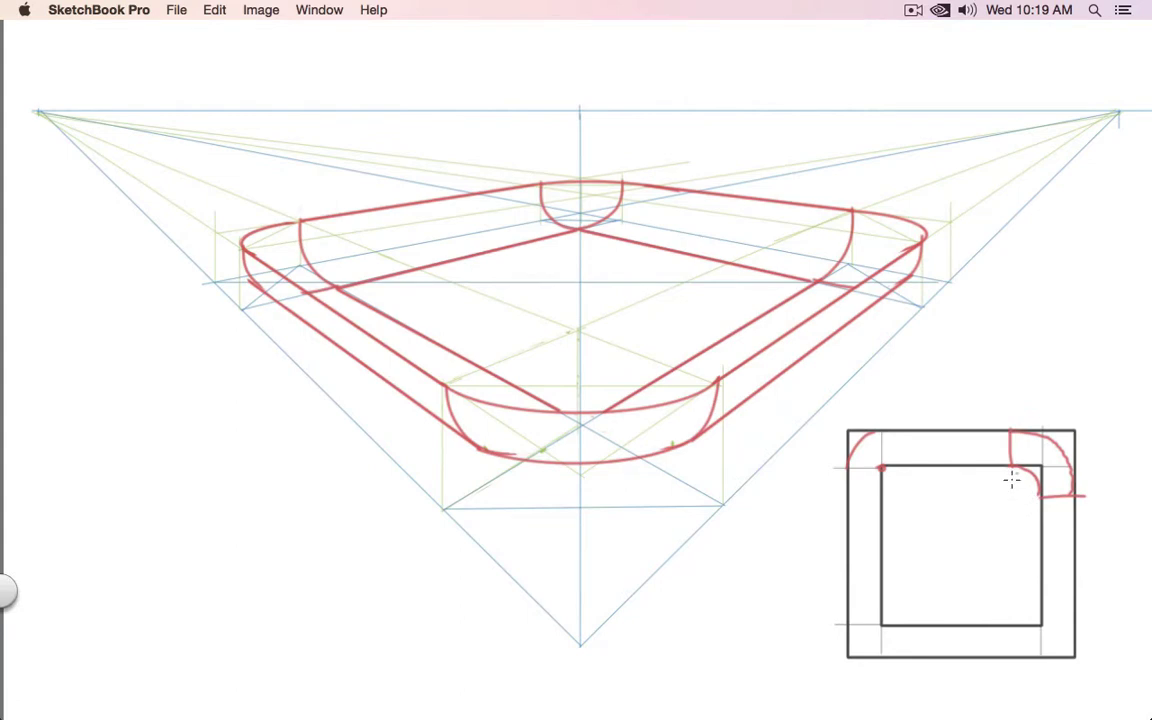
Step: Draw two horizontal and two vertical thin N8 gray guide lines just inside the inner square's edges, aligned with the red band's ends
{"action": "key", "text": "Tab"}
{"action": "left_click", "coordinate": [54, 634]}
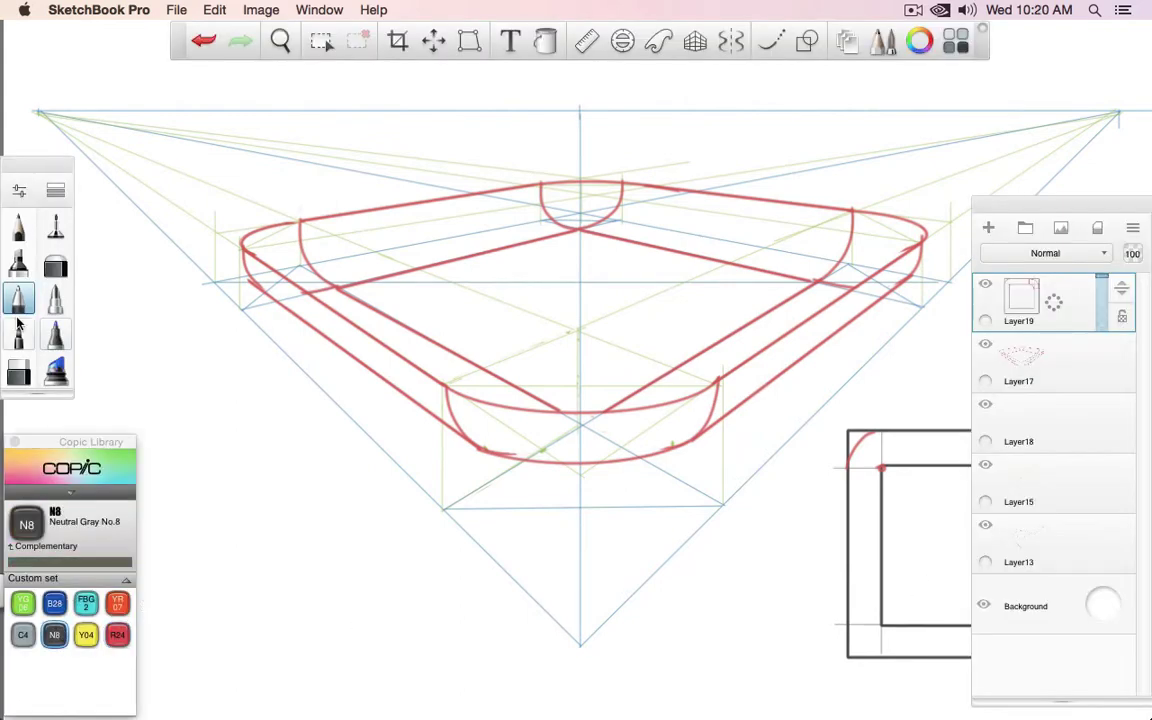
{"action": "key", "text": "Tab"}
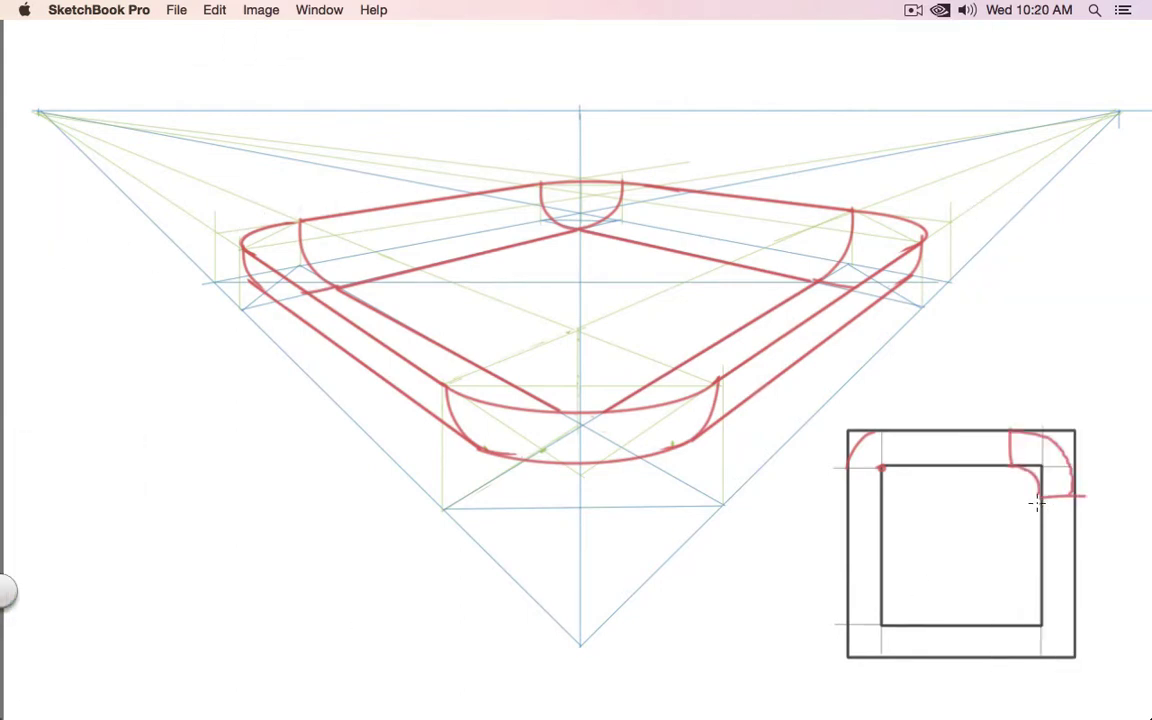
{"action": "left_click_drag", "start_coordinate": [1036, 498], "coordinate": [866, 495]}
{"action": "left_click_drag", "start_coordinate": [1008, 436], "coordinate": [1008, 636]}
{"action": "left_click_drag", "start_coordinate": [1039, 594], "coordinate": [843, 594]}
{"action": "left_click_drag", "start_coordinate": [910, 468], "coordinate": [912, 652]}
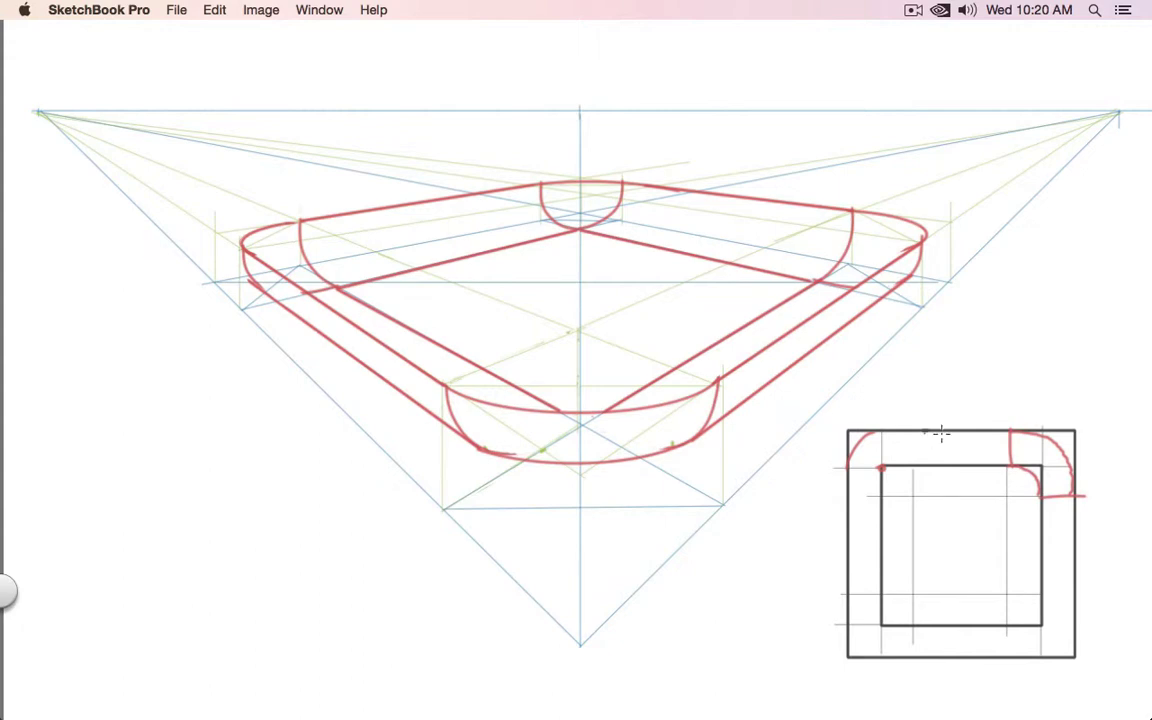
Step: Hide the plan diagram (Layer19), the red volume (Layer17) and the green construction (Layer15), and move Layer18 below Layer15
{"action": "key", "text": "Tab"}
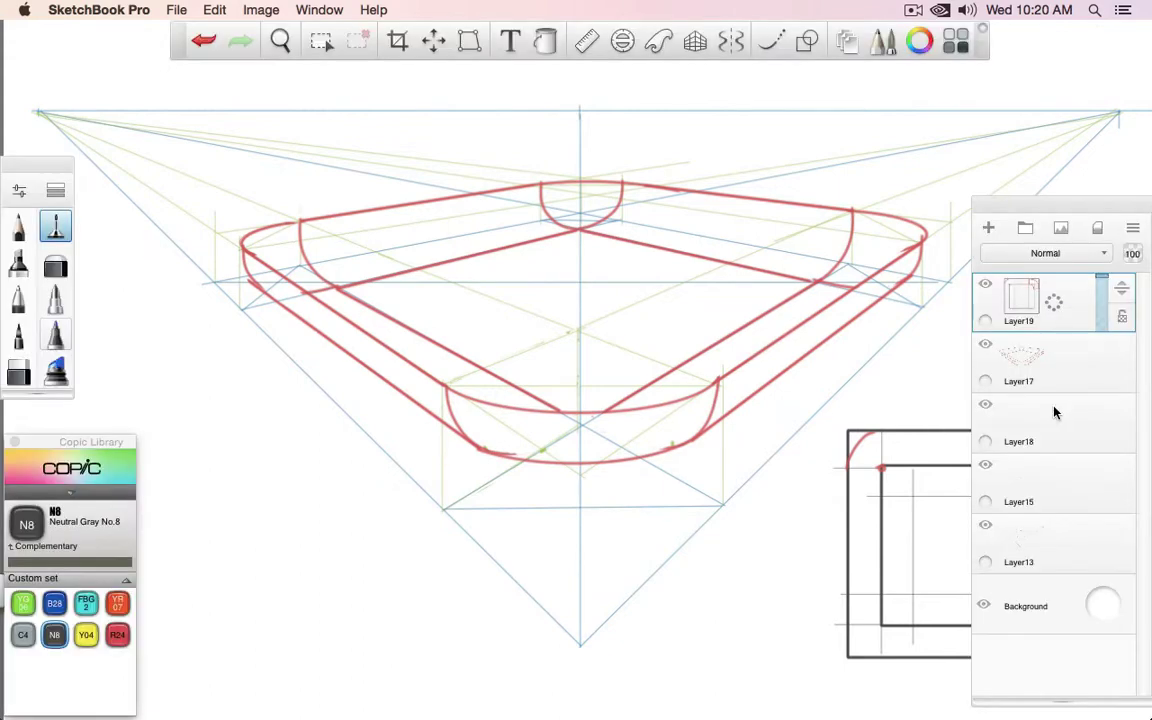
{"action": "left_click", "coordinate": [985, 285]}
{"action": "left_click", "coordinate": [985, 344]}
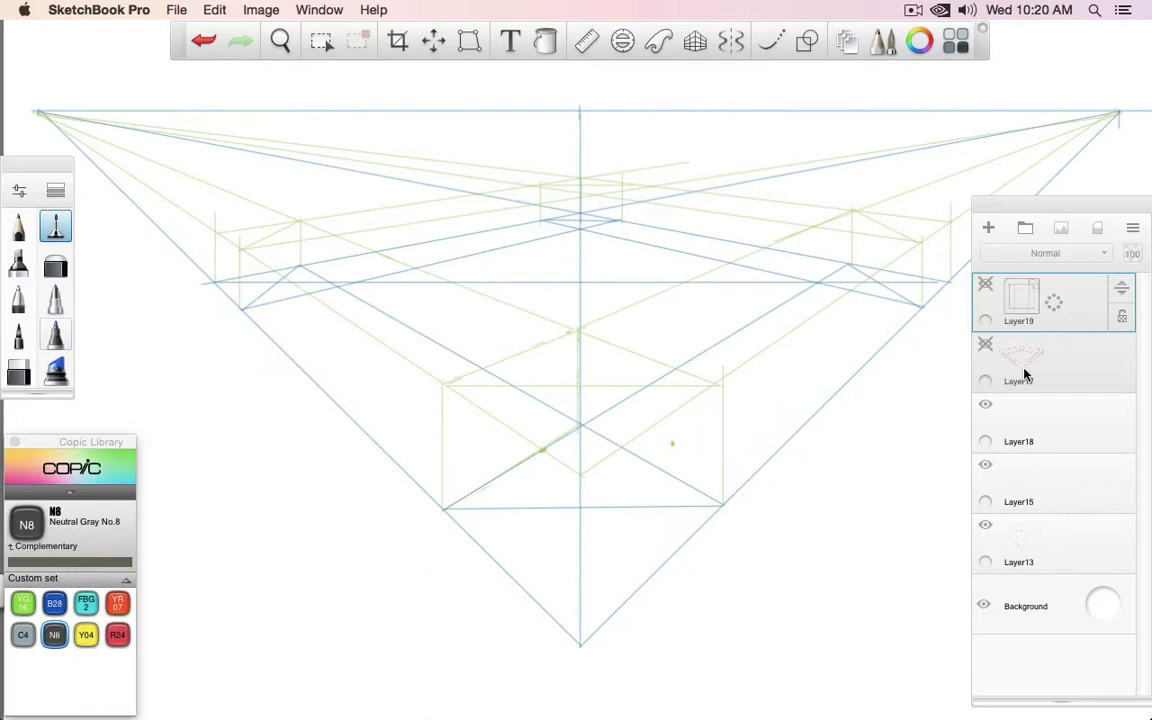
{"action": "left_click", "coordinate": [985, 404]}
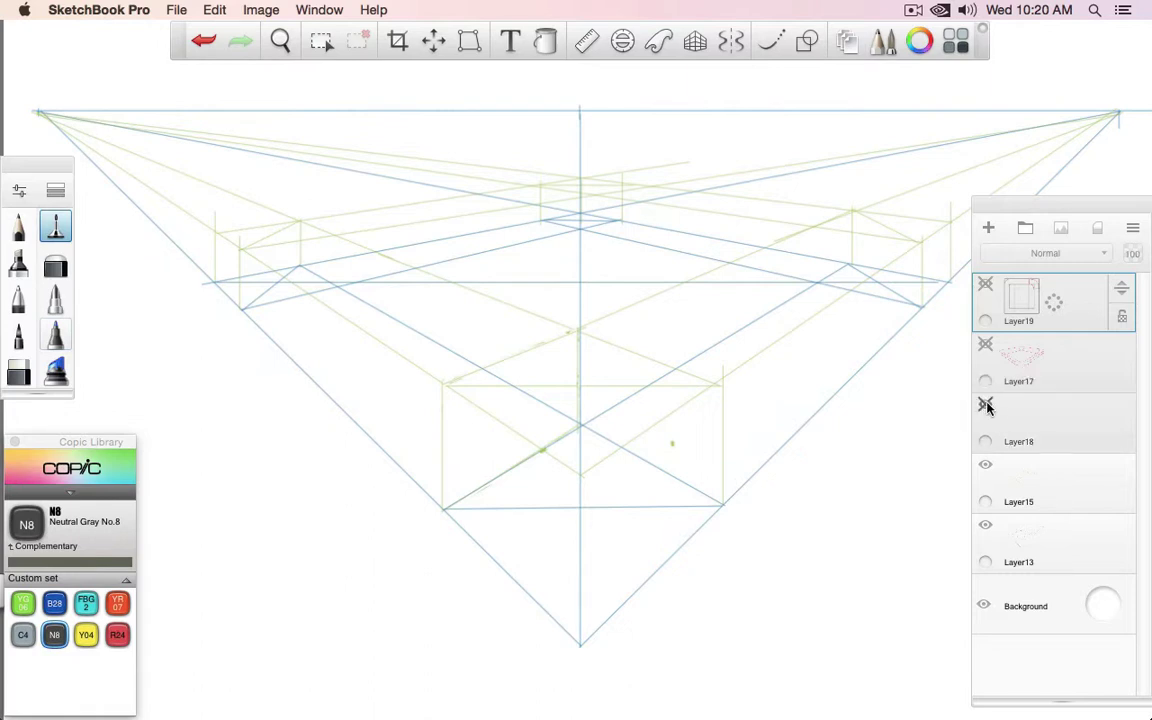
{"action": "left_click", "coordinate": [985, 404]}
{"action": "left_click", "coordinate": [1032, 416]}
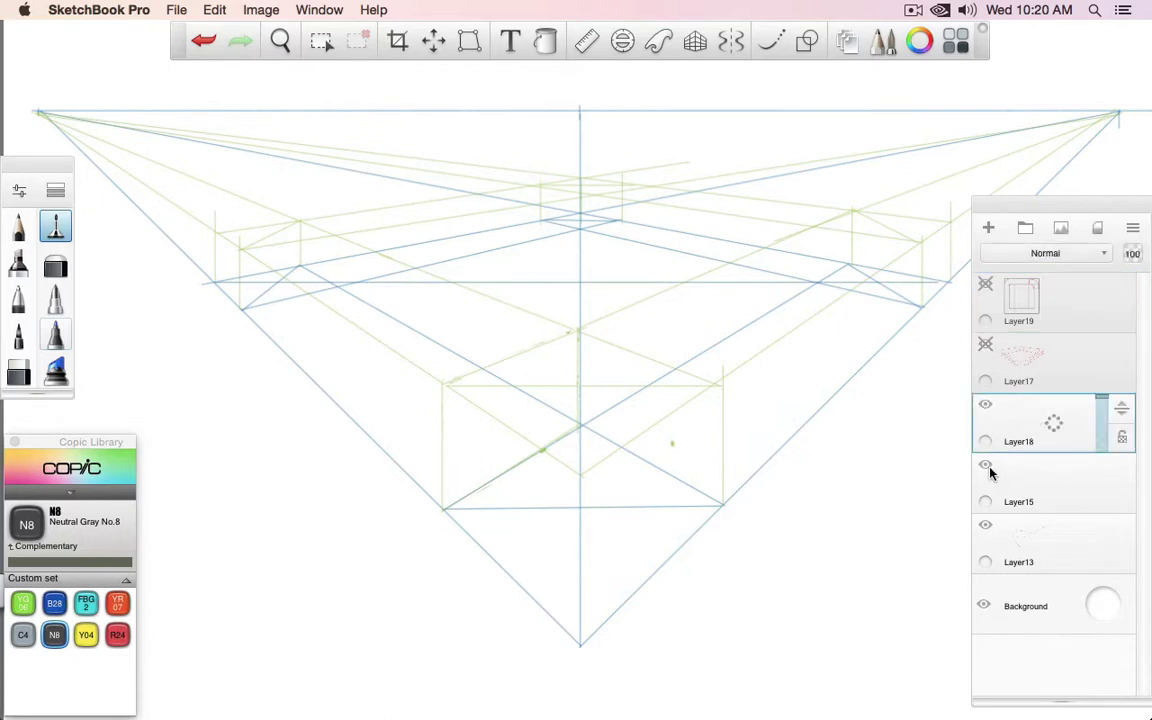
{"action": "left_click", "coordinate": [986, 467]}
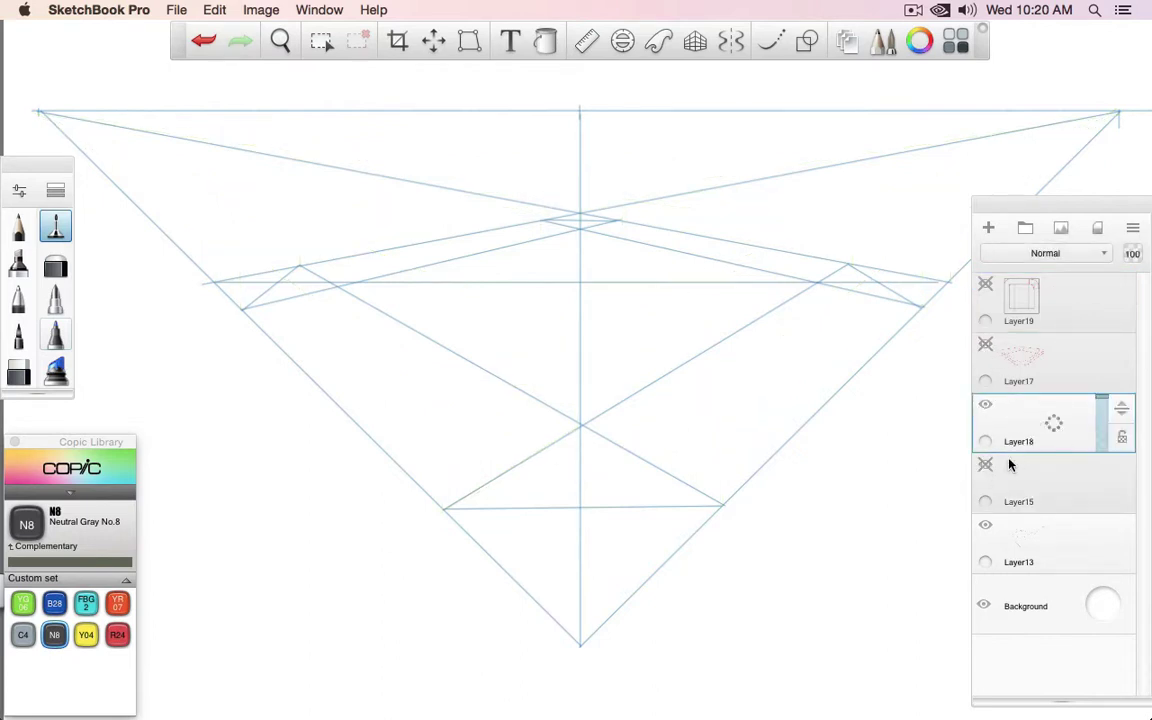
{"action": "left_click_drag", "start_coordinate": [1016, 429], "coordinate": [1060, 505]}
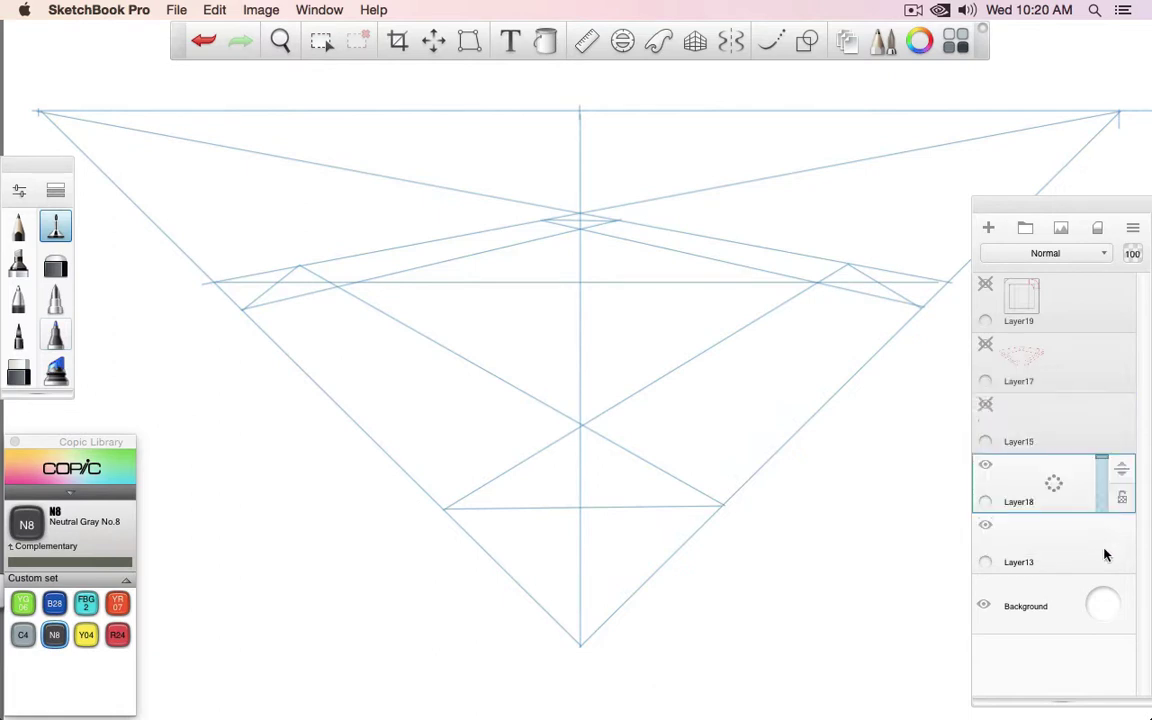
Step: Compare the green volume construction on Layer15 with the blue ground plan by switching that layer's visibility
{"action": "left_click", "coordinate": [985, 405]}
{"action": "left_click", "coordinate": [983, 406]}
{"action": "left_click", "coordinate": [983, 406]}
{"action": "left_click", "coordinate": [983, 406]}
{"action": "left_click", "coordinate": [983, 406]}
{"action": "left_click", "coordinate": [983, 406]}
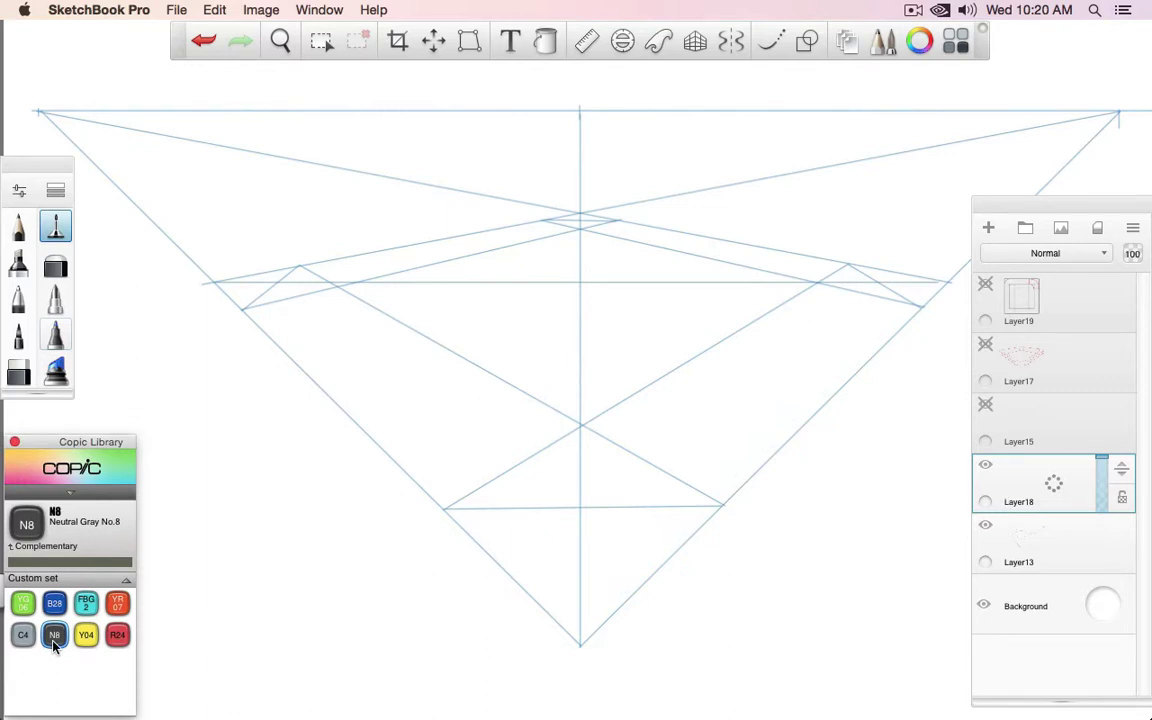
Step: Draw a smaller perspective square in thin N8 gray lines on the blue ground plan, converging on both vanishing points
{"action": "left_click", "coordinate": [846, 42]}
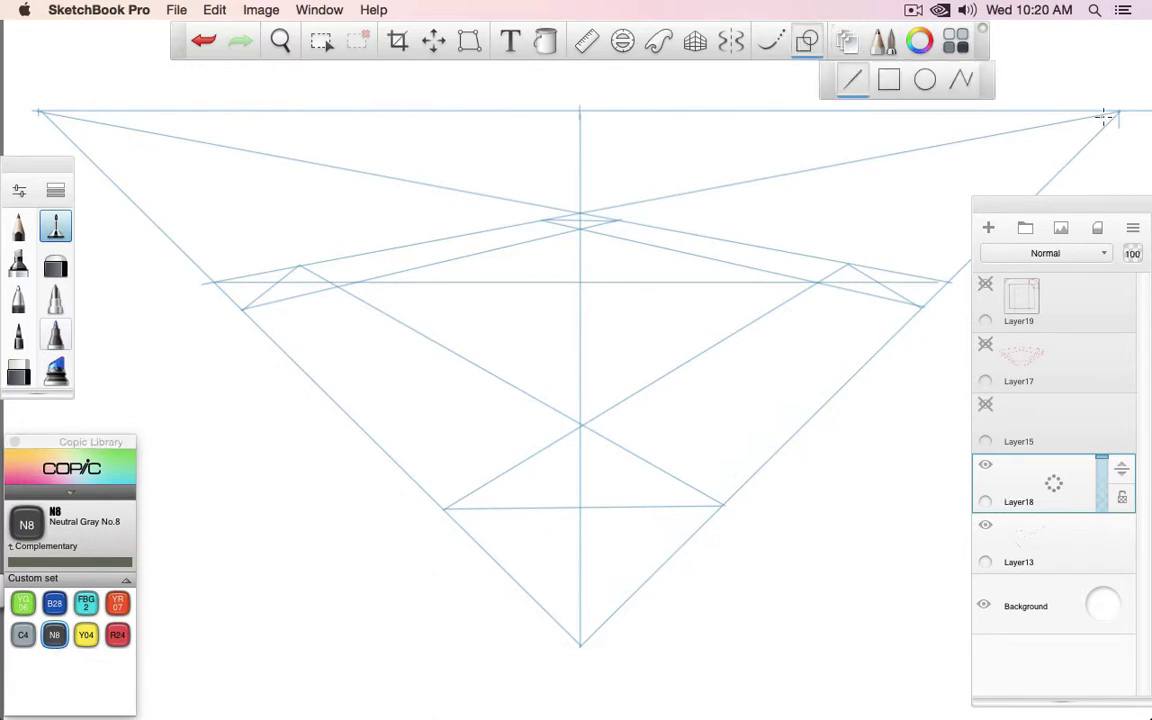
{"action": "left_click_drag", "start_coordinate": [1118, 112], "coordinate": [38, 108]}
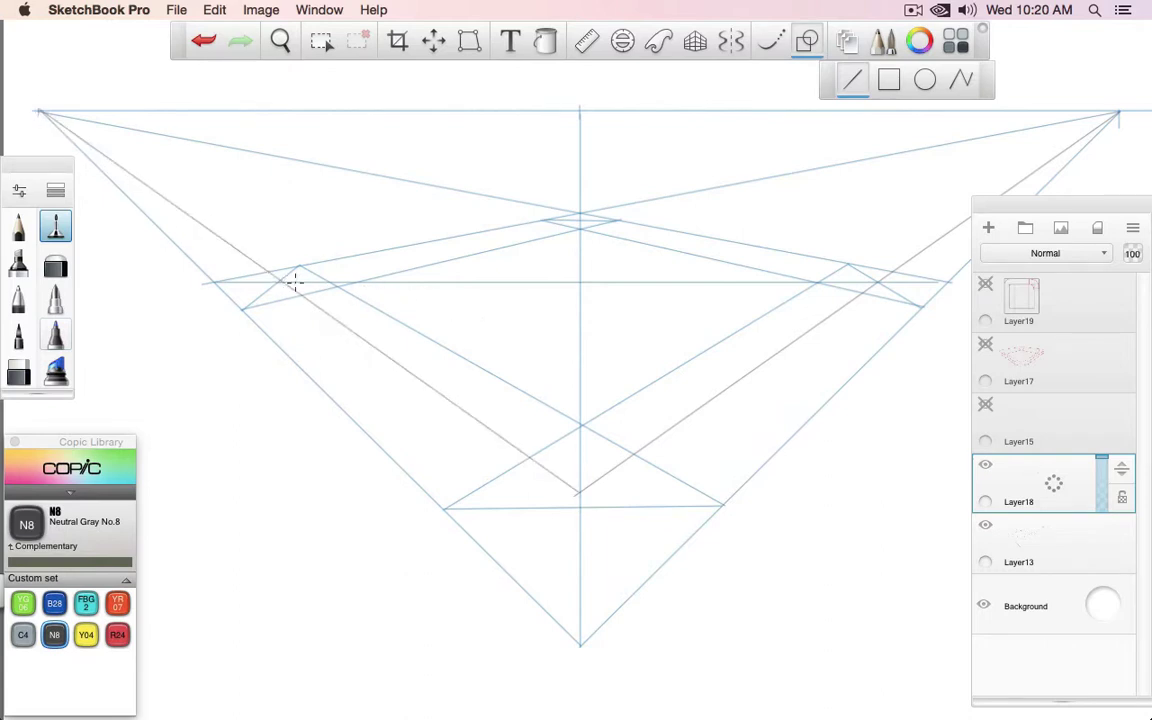
{"action": "left_click_drag", "start_coordinate": [288, 282], "coordinate": [1118, 114]}
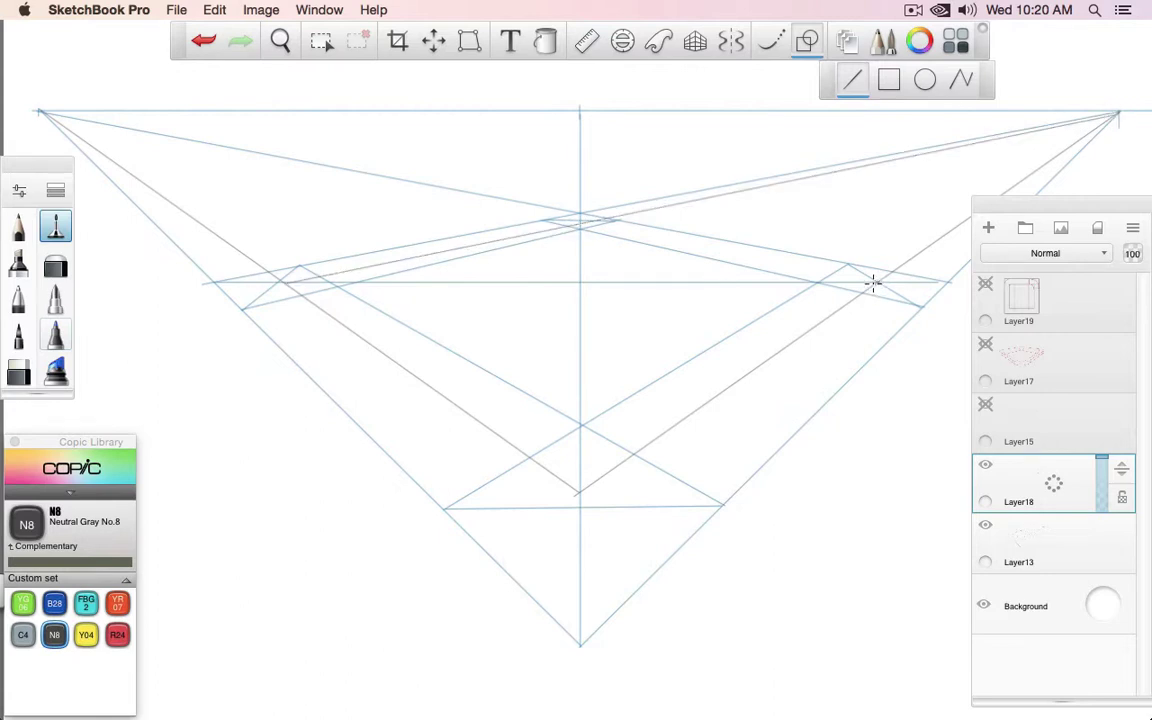
{"action": "left_click_drag", "start_coordinate": [872, 283], "coordinate": [40, 112]}
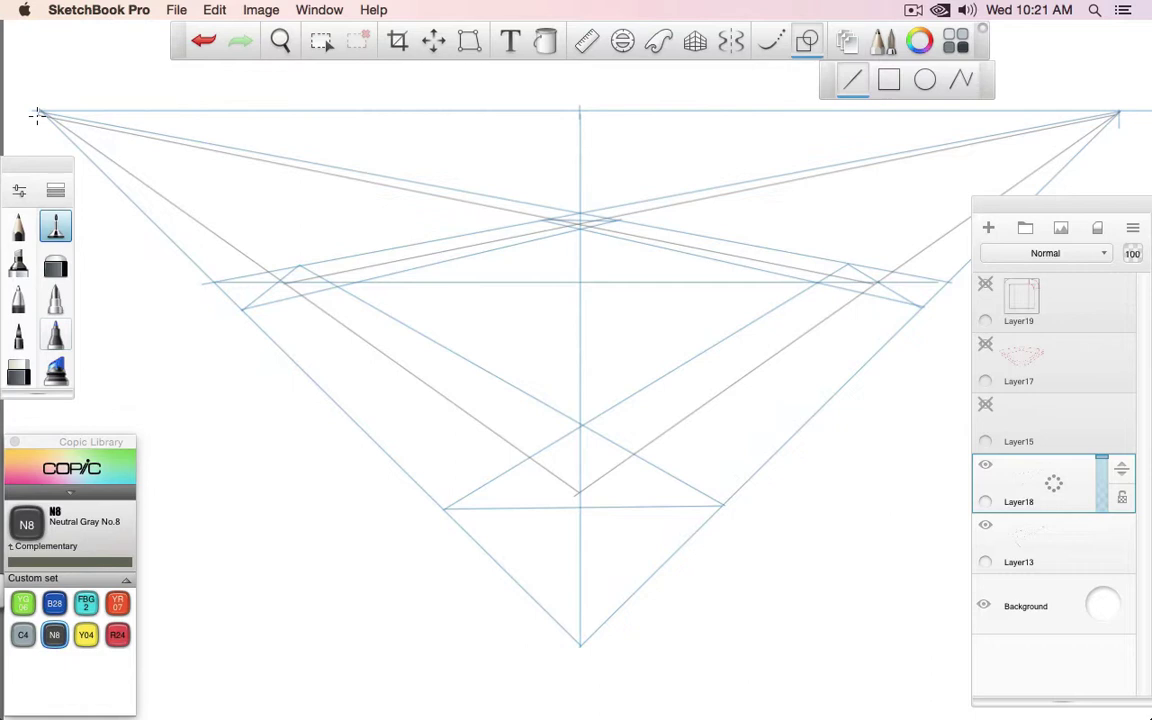
Step: Undo the gray perspective square drawn on the ground plan and show the green construction again
{"action": "left_click", "coordinate": [985, 404]}
{"action": "left_click", "coordinate": [985, 404]}
{"action": "key", "text": "super+z"}
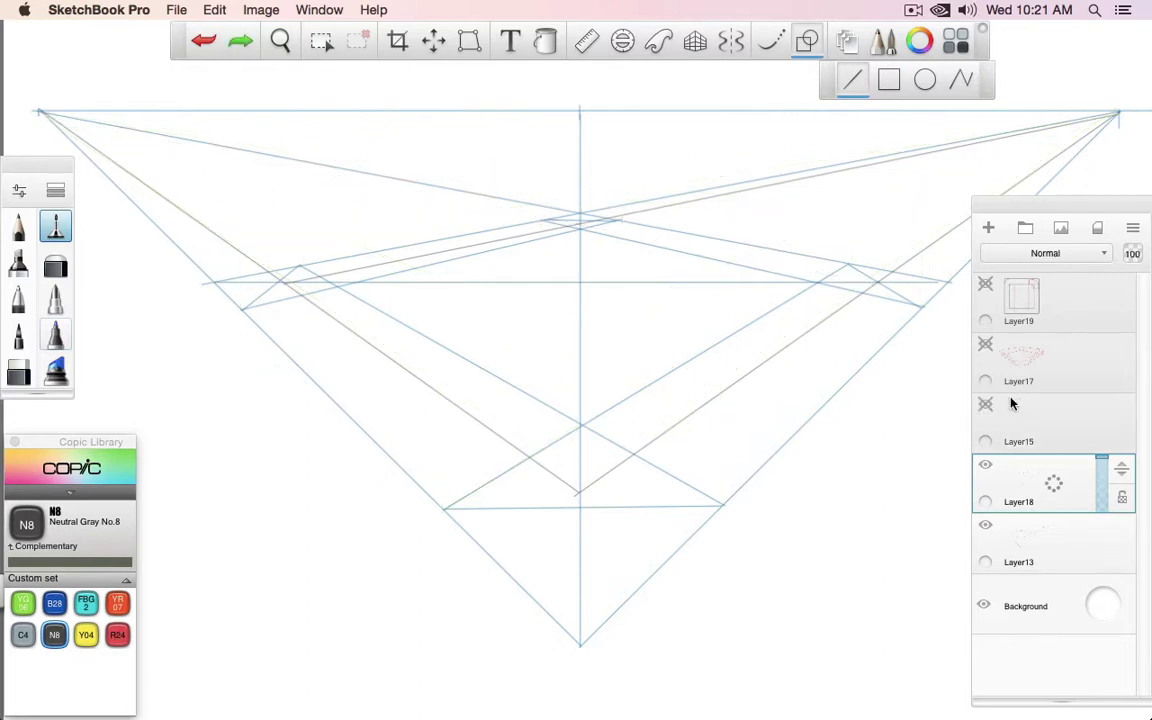
{"action": "key", "text": "super+z"}
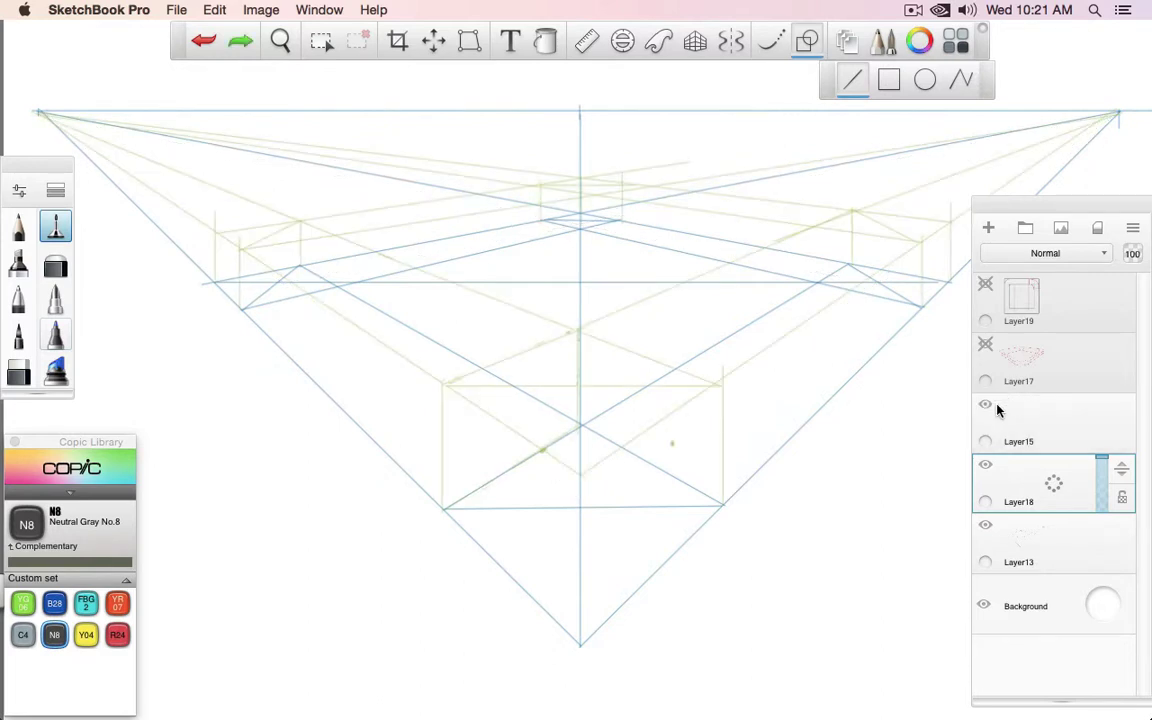
Step: Hide the blue plan on Layer13, keep the green Layer15 visible, and make Layer18 the visible active layer
{"action": "left_click", "coordinate": [986, 466]}
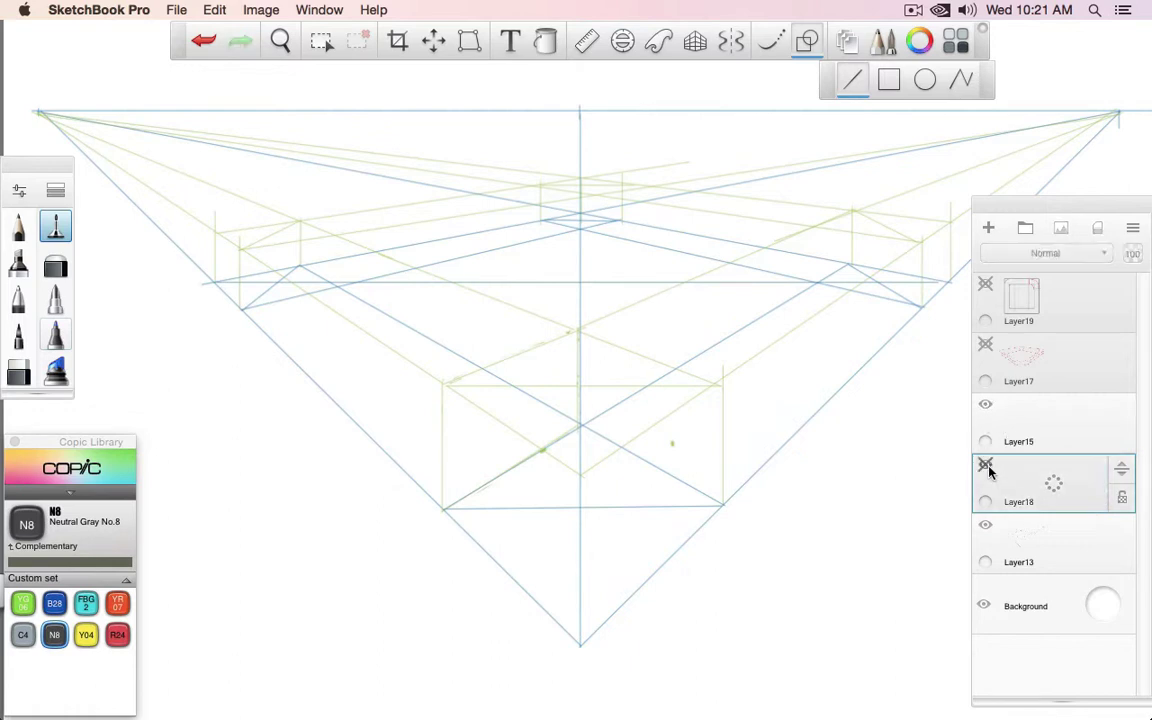
{"action": "left_click", "coordinate": [985, 408]}
{"action": "left_click", "coordinate": [984, 525]}
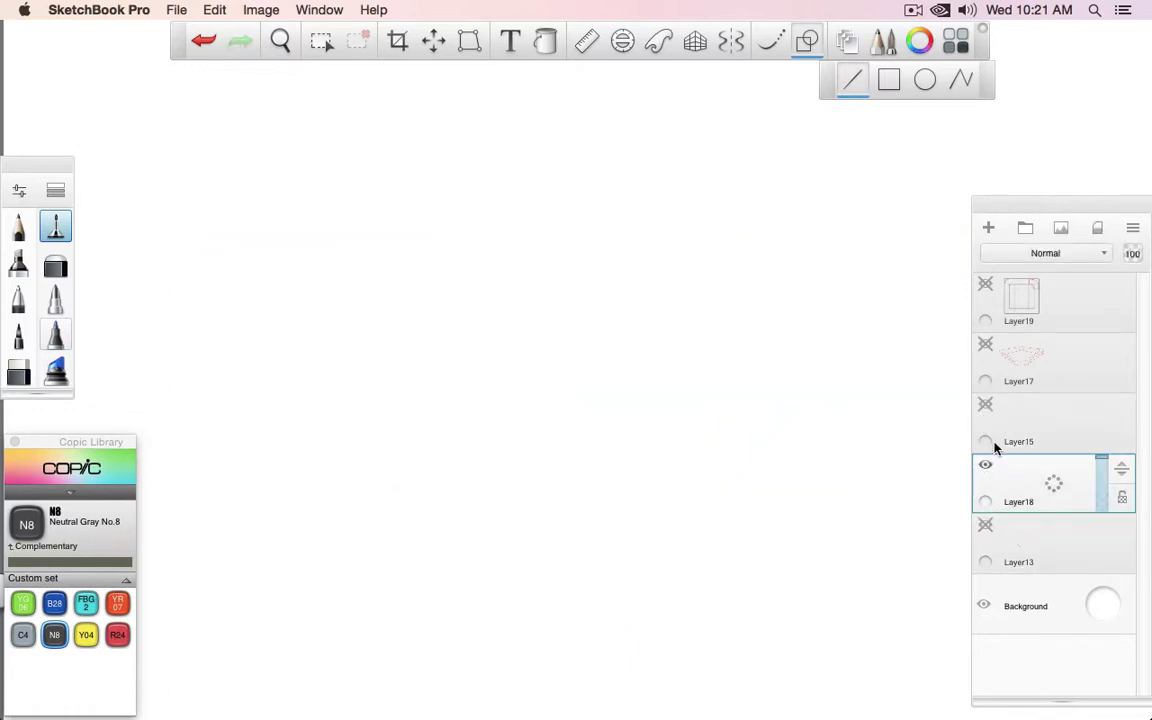
{"action": "left_click", "coordinate": [985, 405]}
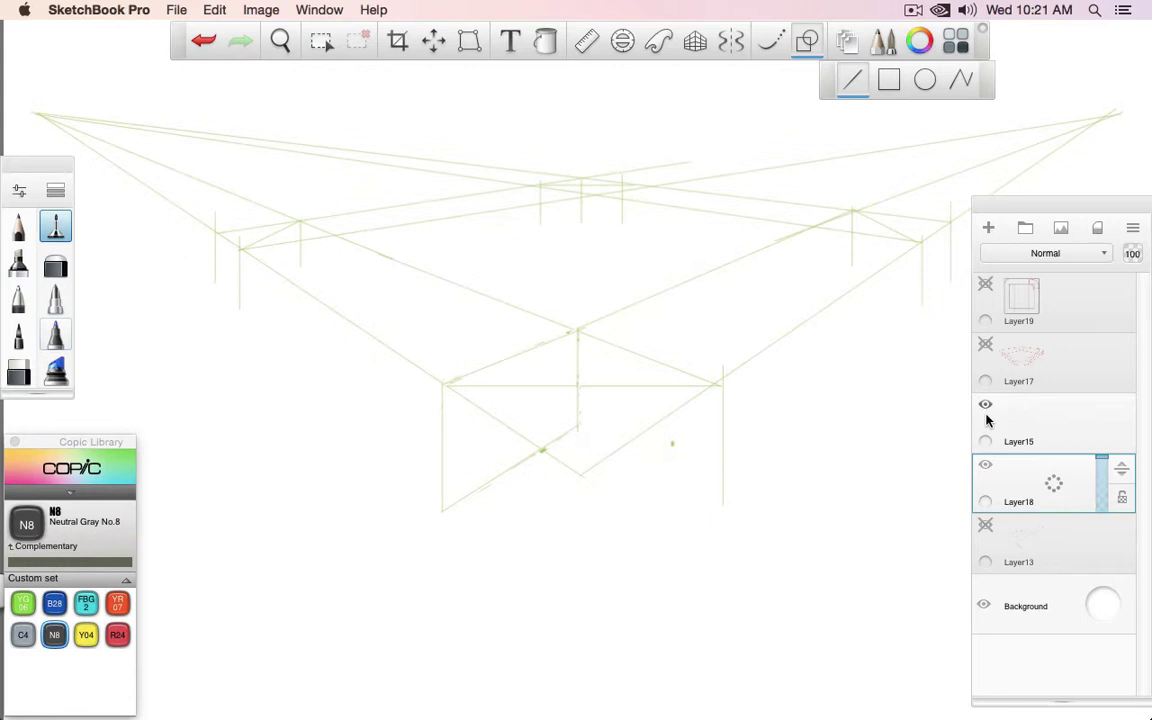
{"action": "left_click", "coordinate": [985, 466]}
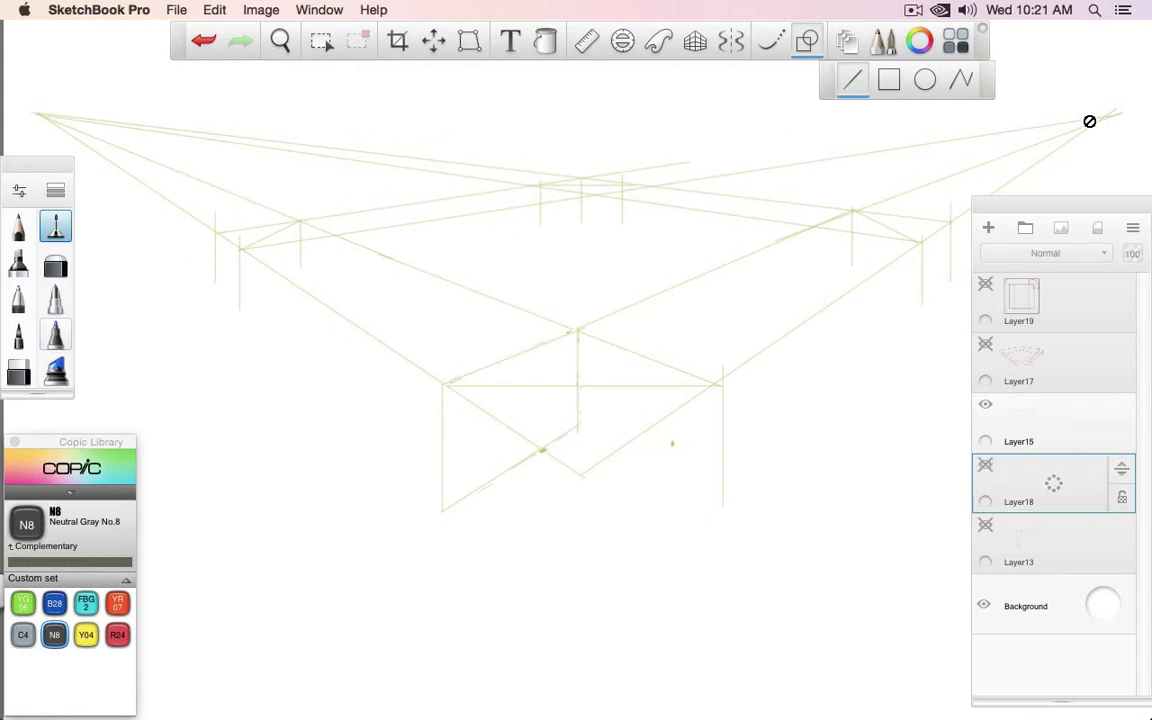
{"action": "left_click", "coordinate": [1041, 411]}
{"action": "left_click", "coordinate": [985, 404]}
{"action": "left_click", "coordinate": [985, 404]}
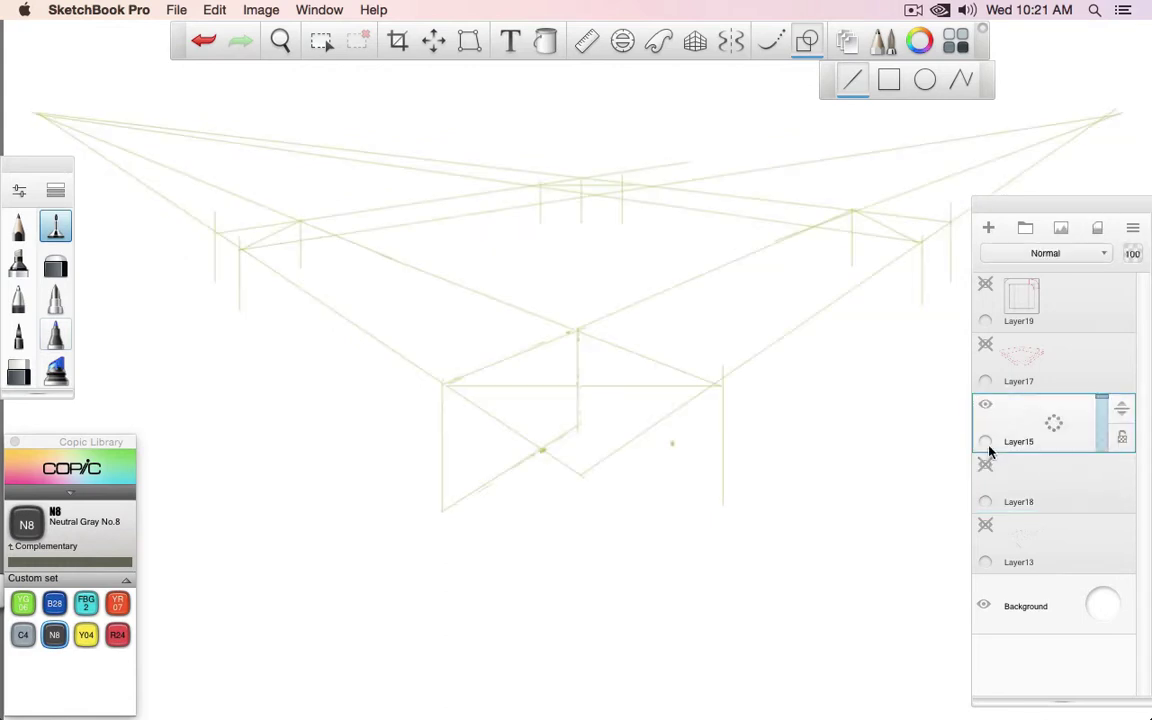
{"action": "left_click", "coordinate": [985, 464]}
{"action": "left_click", "coordinate": [1050, 475]}
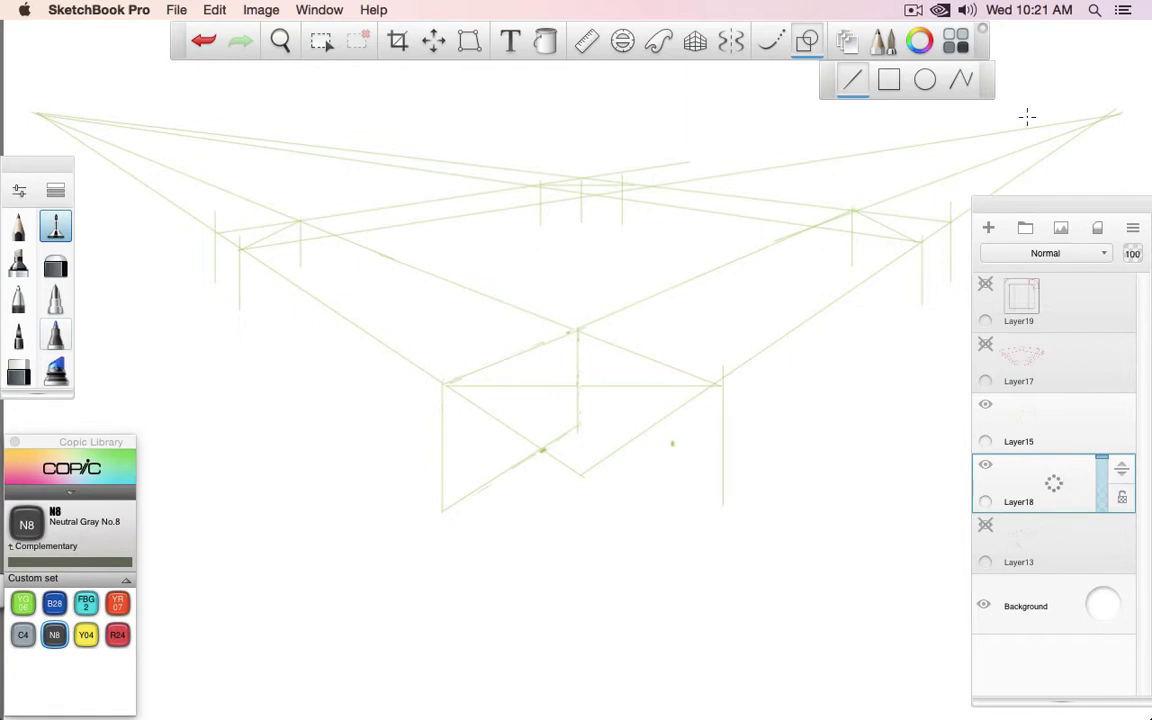
Step: Draw thin gray lines from both vanishing points meeting at the midpoint of the green front corner line, and show Layer13
{"action": "left_click_drag", "start_coordinate": [1106, 117], "coordinate": [39, 114]}
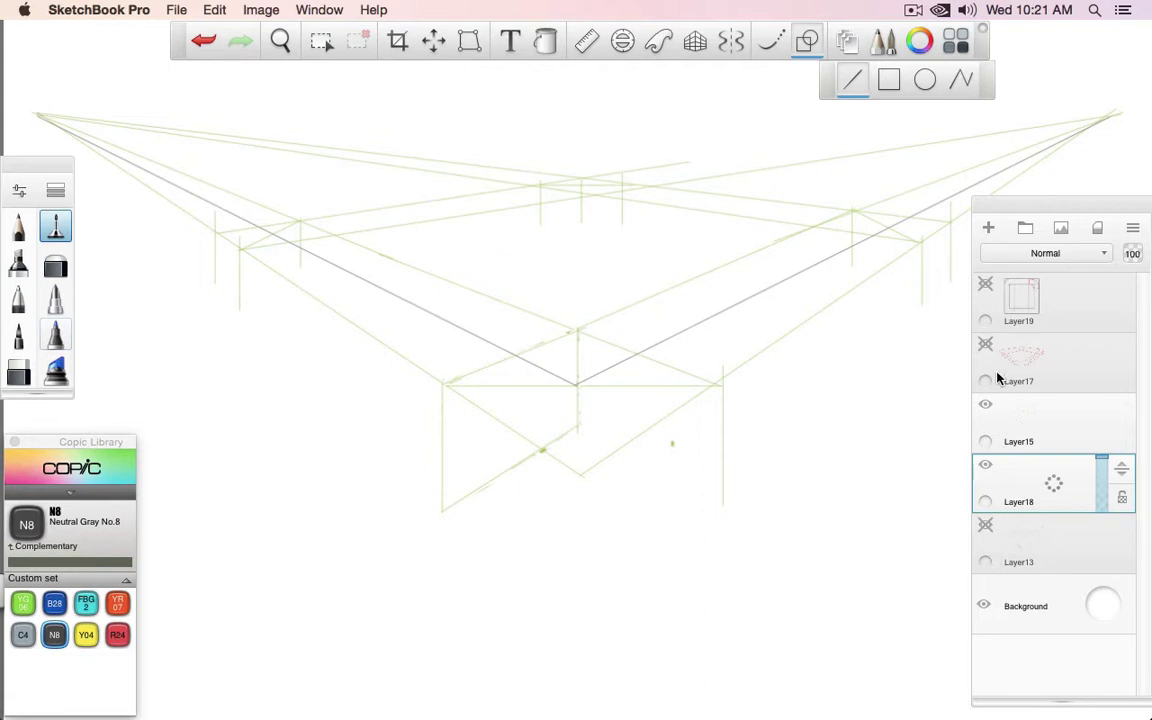
{"action": "left_click", "coordinate": [985, 525]}
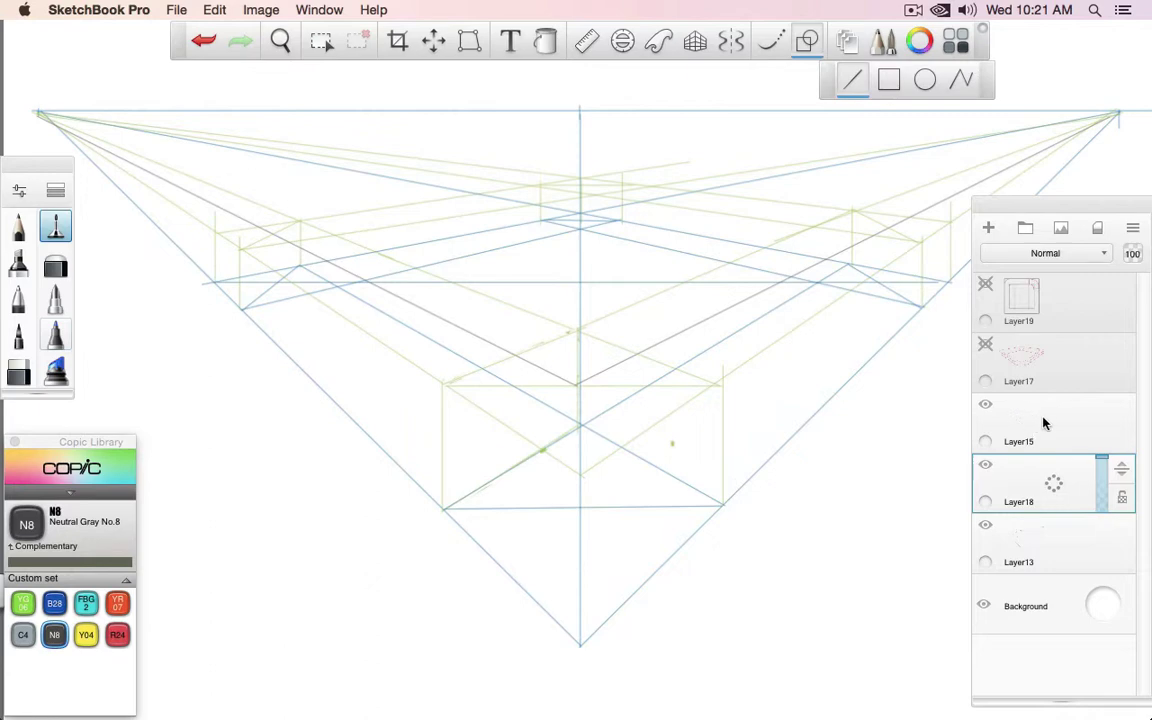
{"action": "left_click", "coordinate": [985, 405]}
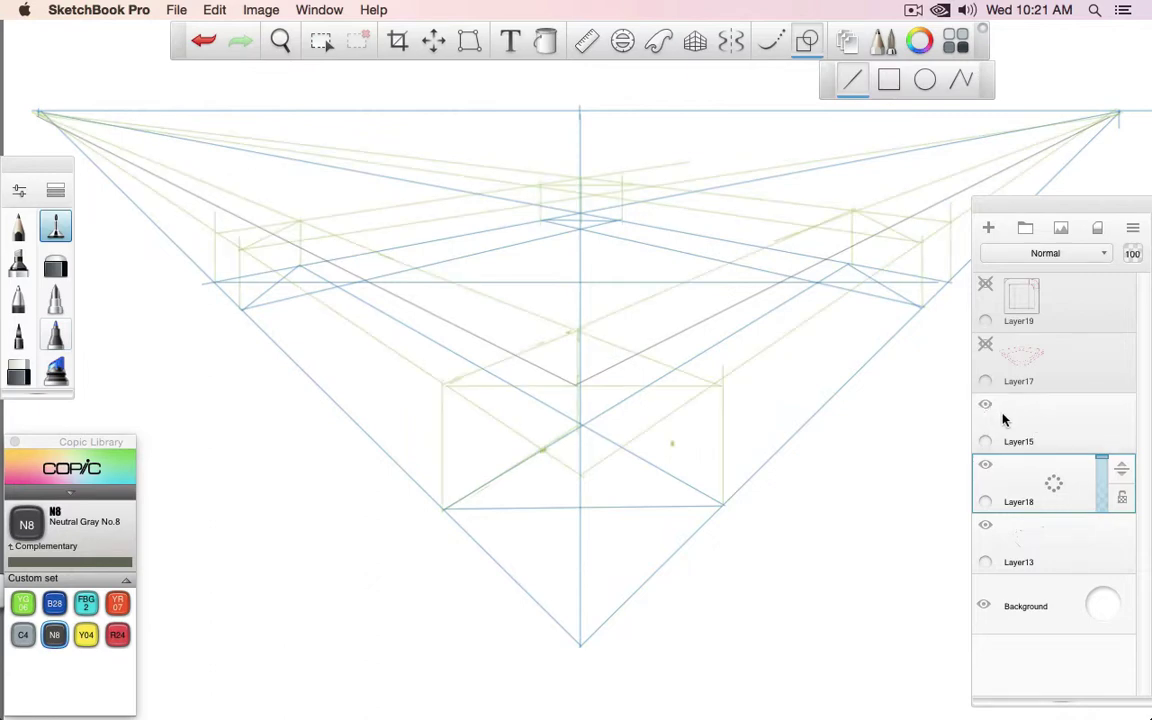
Step: Add a new layer and move it above the green construction on Layer15
{"action": "left_click", "coordinate": [988, 228]}
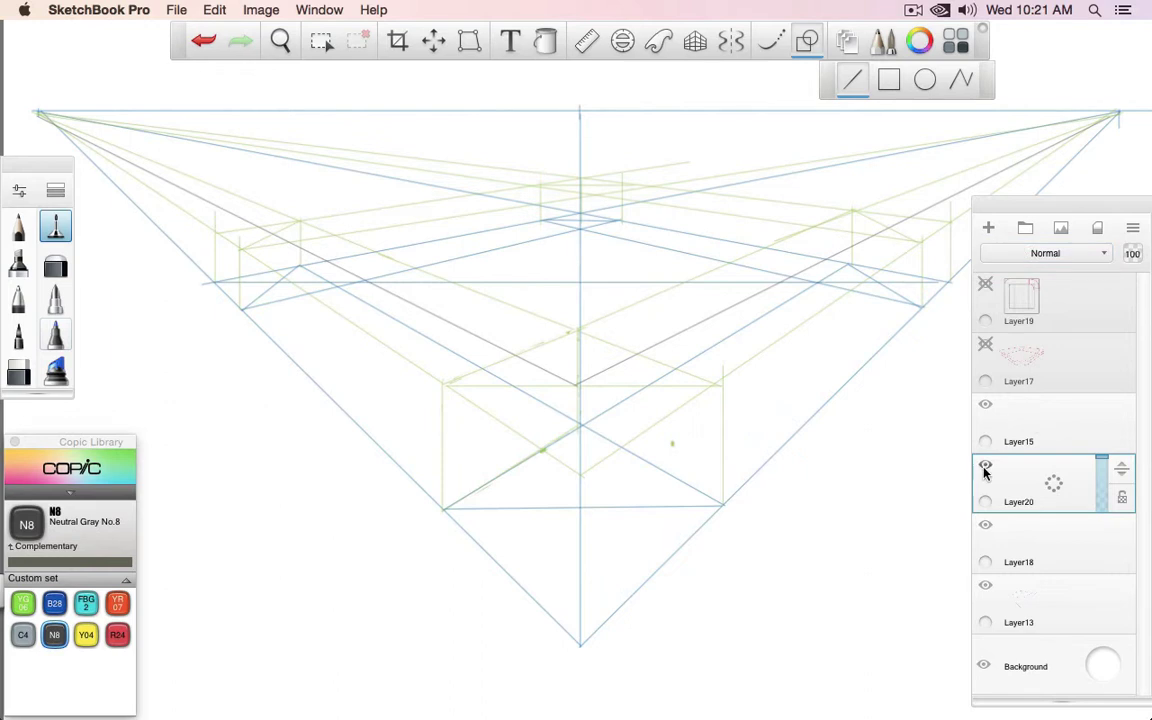
{"action": "left_click", "coordinate": [985, 405]}
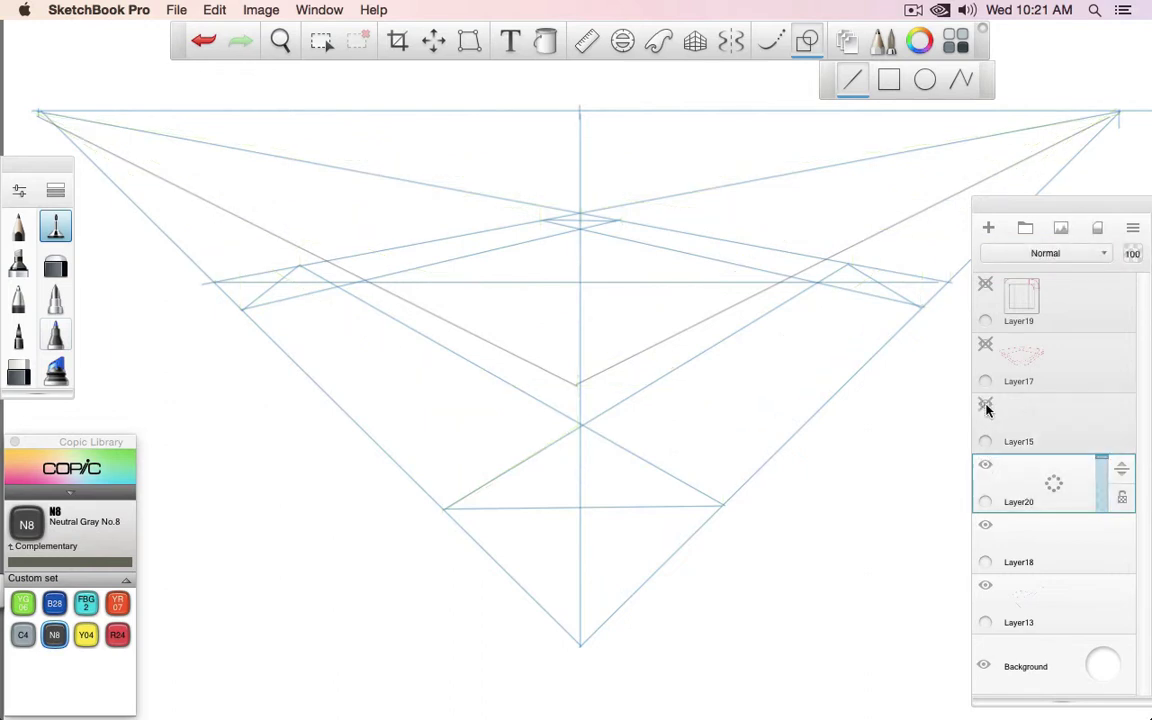
{"action": "left_click", "coordinate": [985, 405]}
{"action": "left_click_drag", "start_coordinate": [1057, 487], "coordinate": [1058, 422]}
Step: Draw thick R24 red lines along the two front ground edges between the corner cuts
{"action": "left_click", "coordinate": [117, 634]}
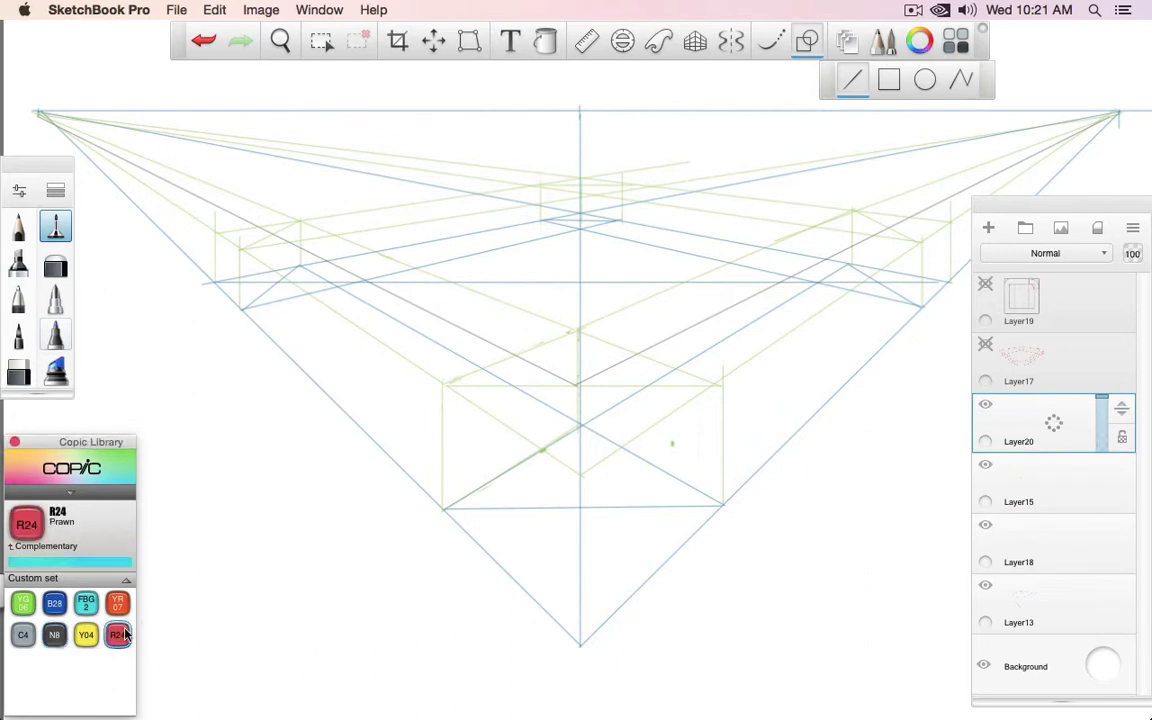
{"action": "left_click", "coordinate": [20, 300]}
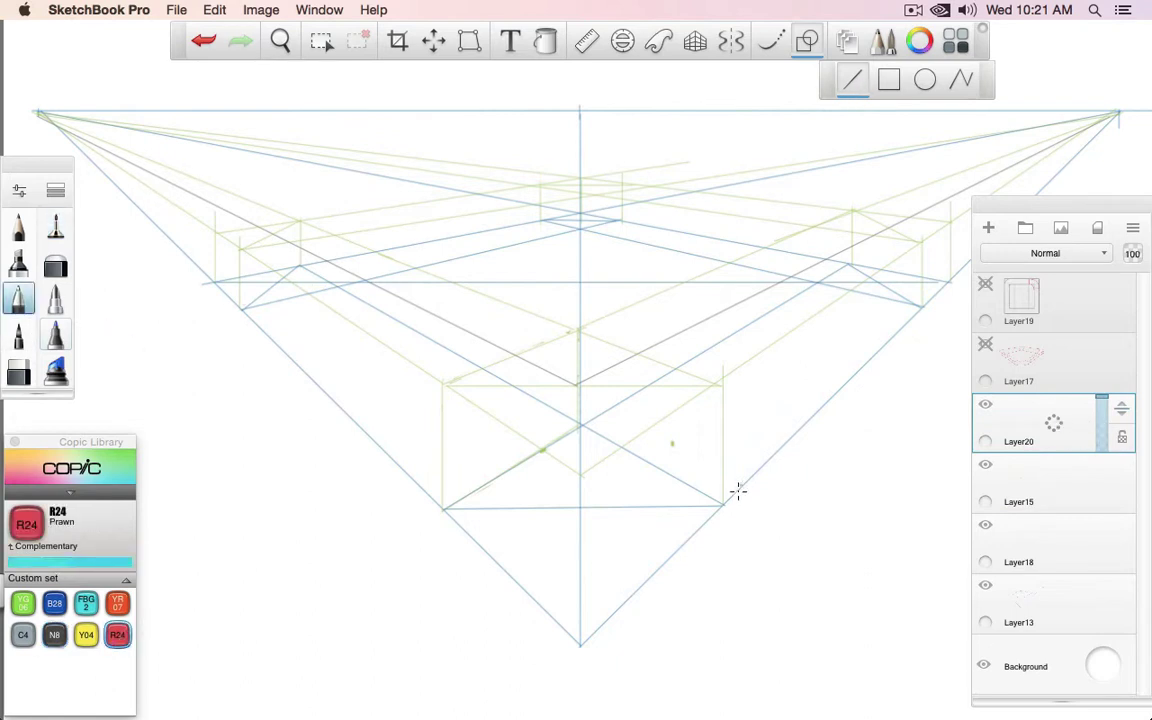
{"action": "left_click_drag", "start_coordinate": [723, 507], "coordinate": [919, 311]}
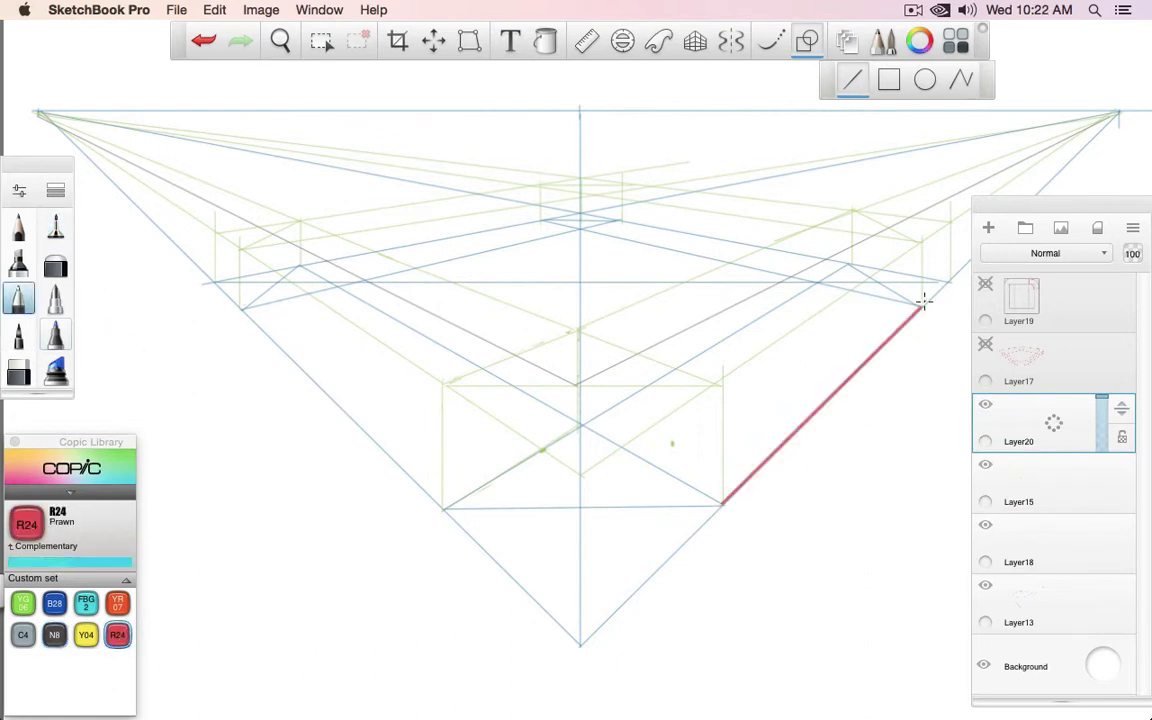
{"action": "left_click_drag", "start_coordinate": [441, 510], "coordinate": [242, 310]}
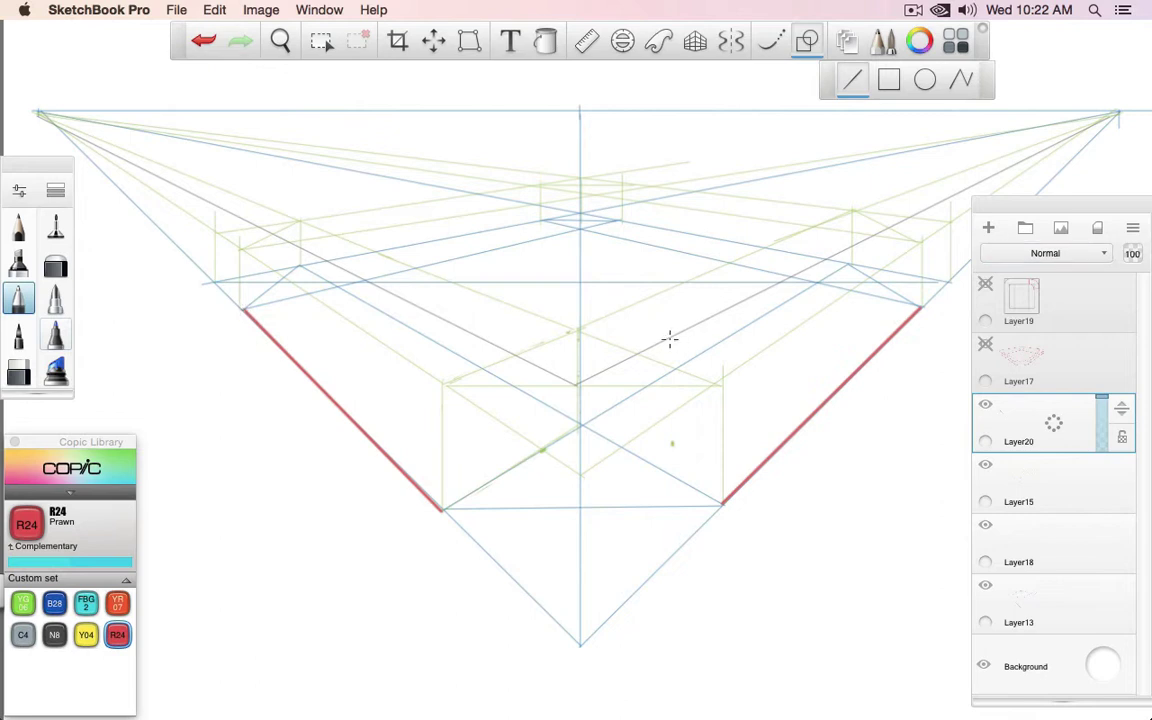
Step: Draw a thick R24 red segment along each gray line, starting a short way back from their front meeting point
{"action": "left_click_drag", "start_coordinate": [636, 353], "coordinate": [736, 299]}
{"action": "key", "text": "super+z"}
{"action": "left_click_drag", "start_coordinate": [638, 352], "coordinate": [745, 297]}
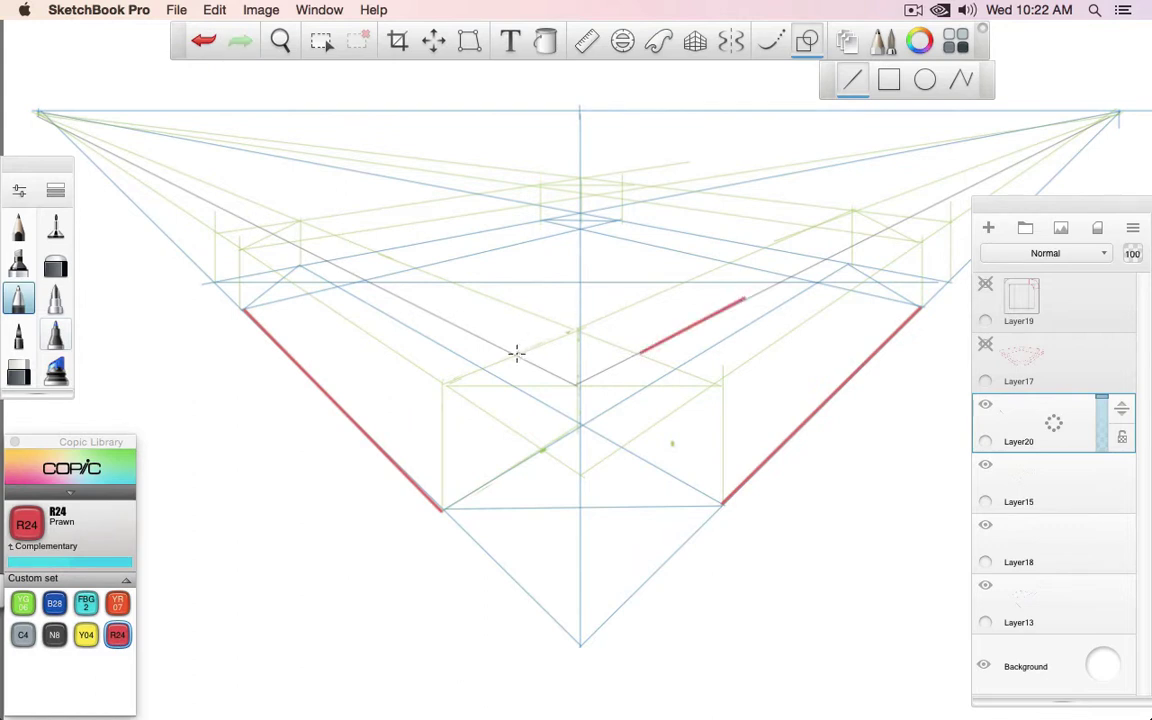
{"action": "left_click_drag", "start_coordinate": [517, 352], "coordinate": [390, 285]}
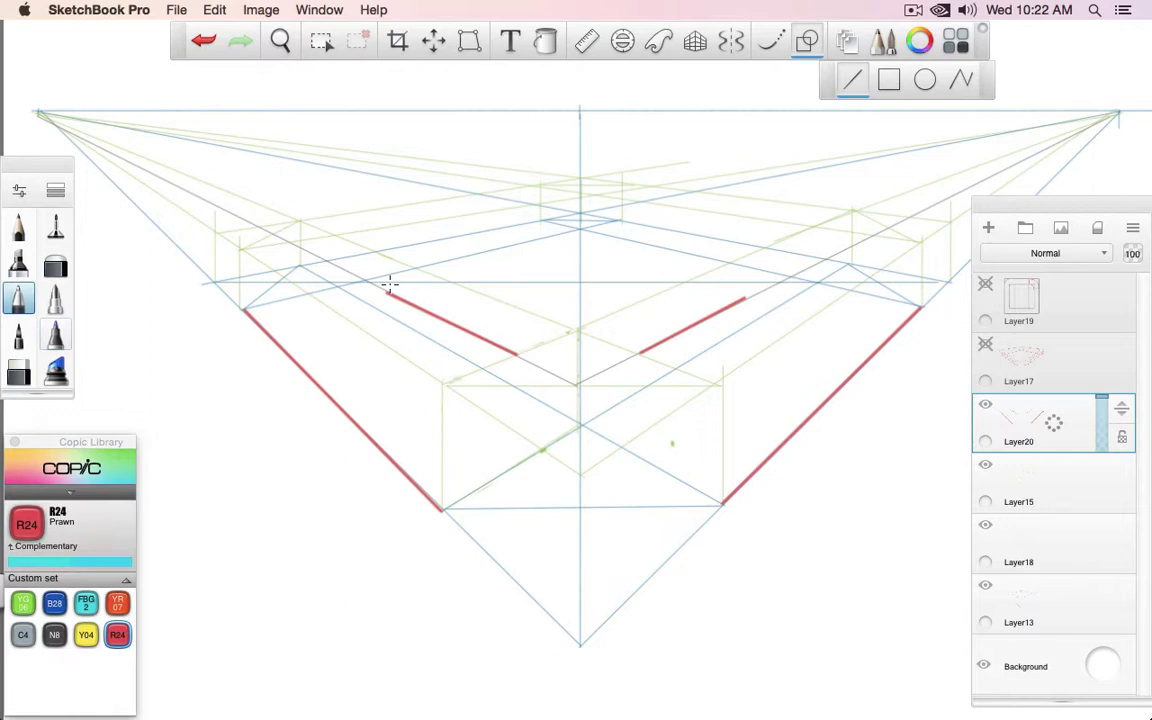
Step: Construct a thin red vertical section between the right inner and outer red edges, and add its two crossing diagonals
{"action": "left_click", "coordinate": [55, 228]}
{"action": "left_click_drag", "start_coordinate": [641, 355], "coordinate": [641, 448]}
{"action": "left_click_drag", "start_coordinate": [722, 505], "coordinate": [722, 367]}
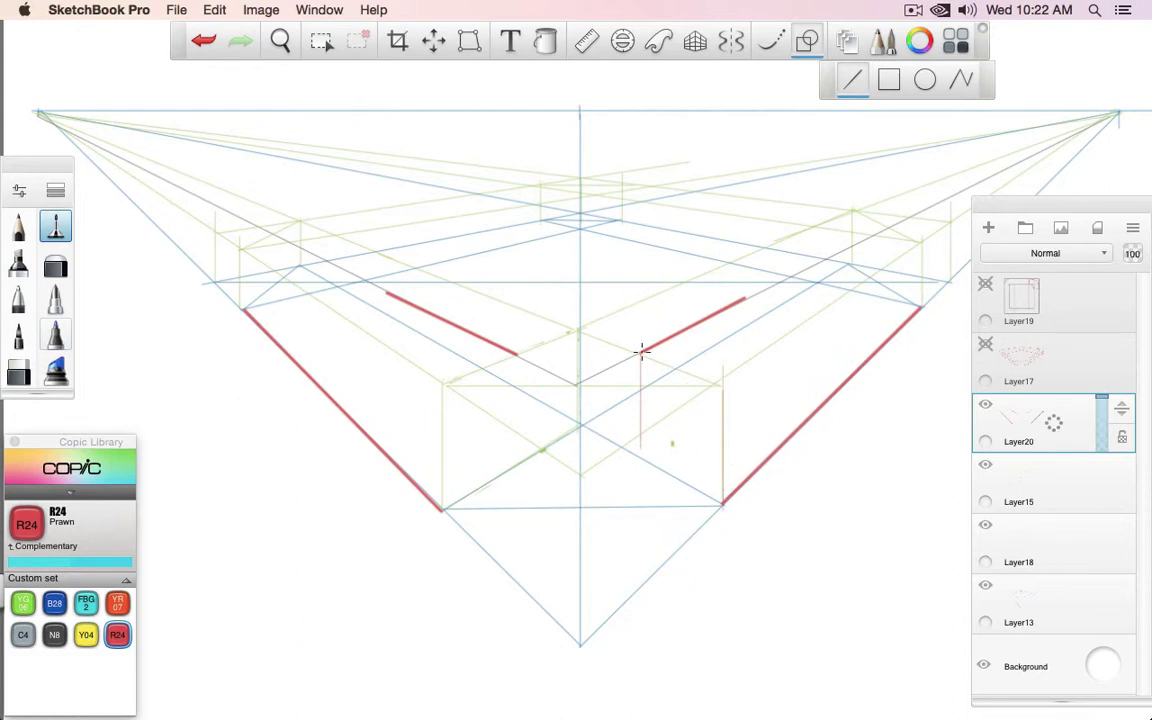
{"action": "left_click_drag", "start_coordinate": [641, 350], "coordinate": [730, 390]}
{"action": "left_click_drag", "start_coordinate": [640, 456], "coordinate": [715, 528]}
{"action": "left_click_drag", "start_coordinate": [643, 450], "coordinate": [712, 386]}
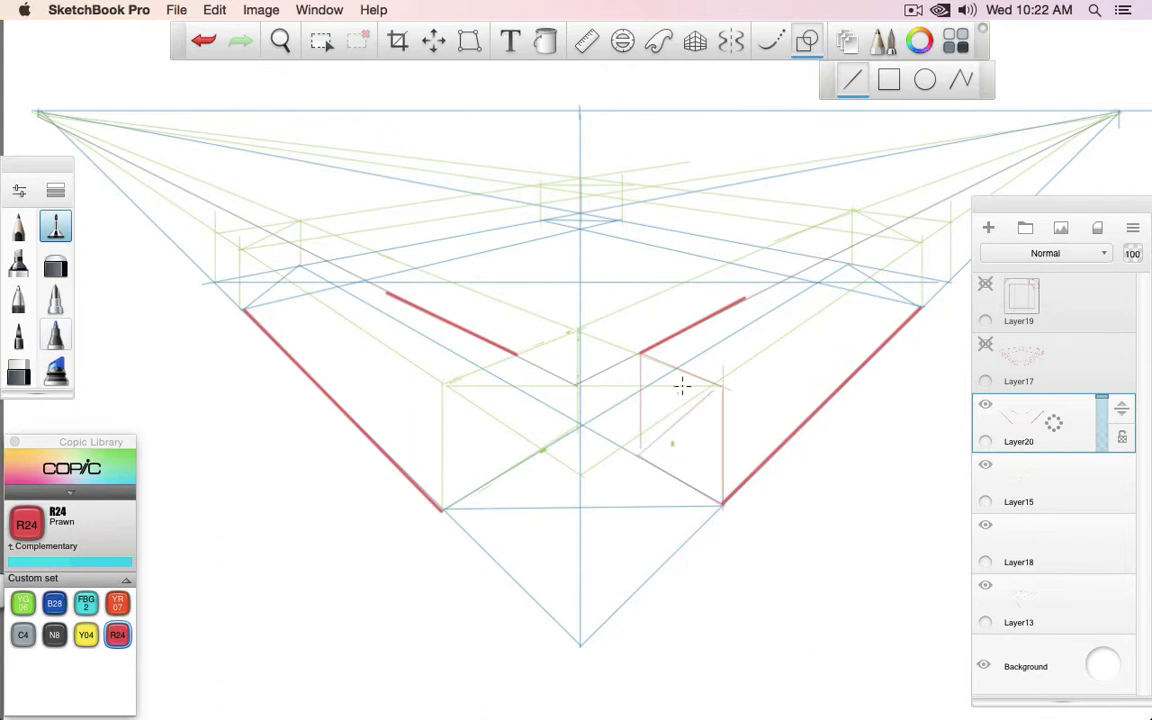
{"action": "key", "text": "super+z"}
{"action": "left_click_drag", "start_coordinate": [645, 357], "coordinate": [719, 487]}
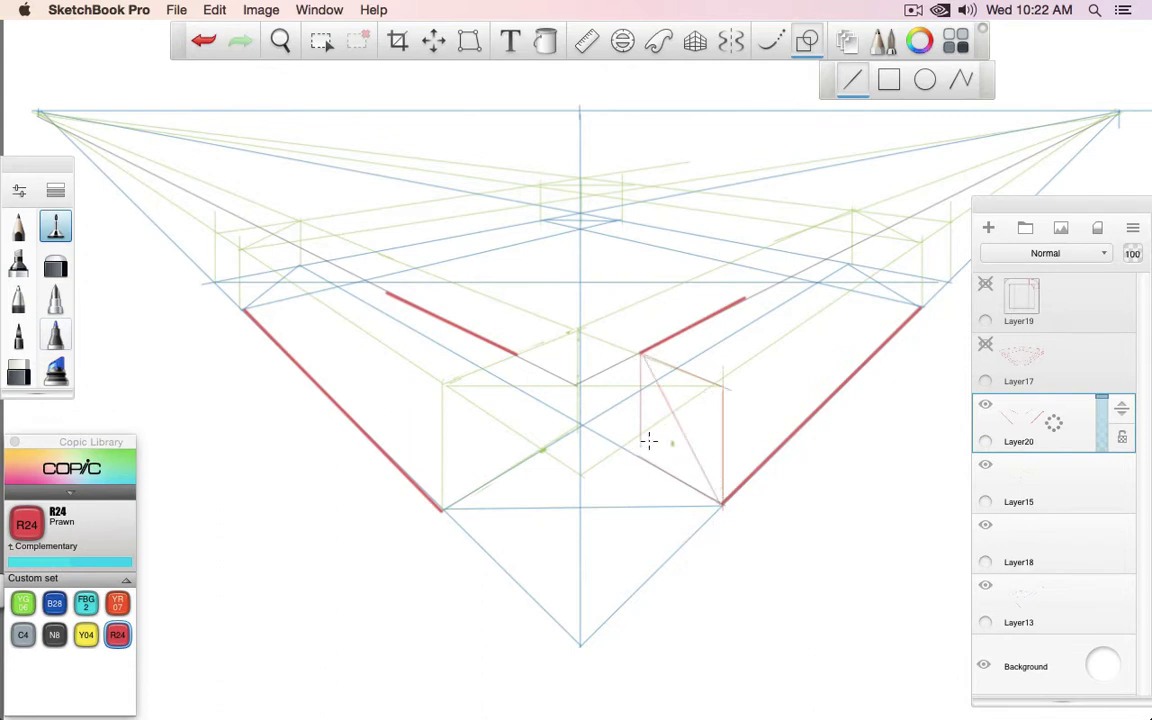
{"action": "left_click_drag", "start_coordinate": [648, 441], "coordinate": [722, 387]}
Step: Draw a thick R24 red quarter curve through the right vertical section, from the inner top edge to the outer ground corner
{"action": "left_click", "coordinate": [771, 41]}
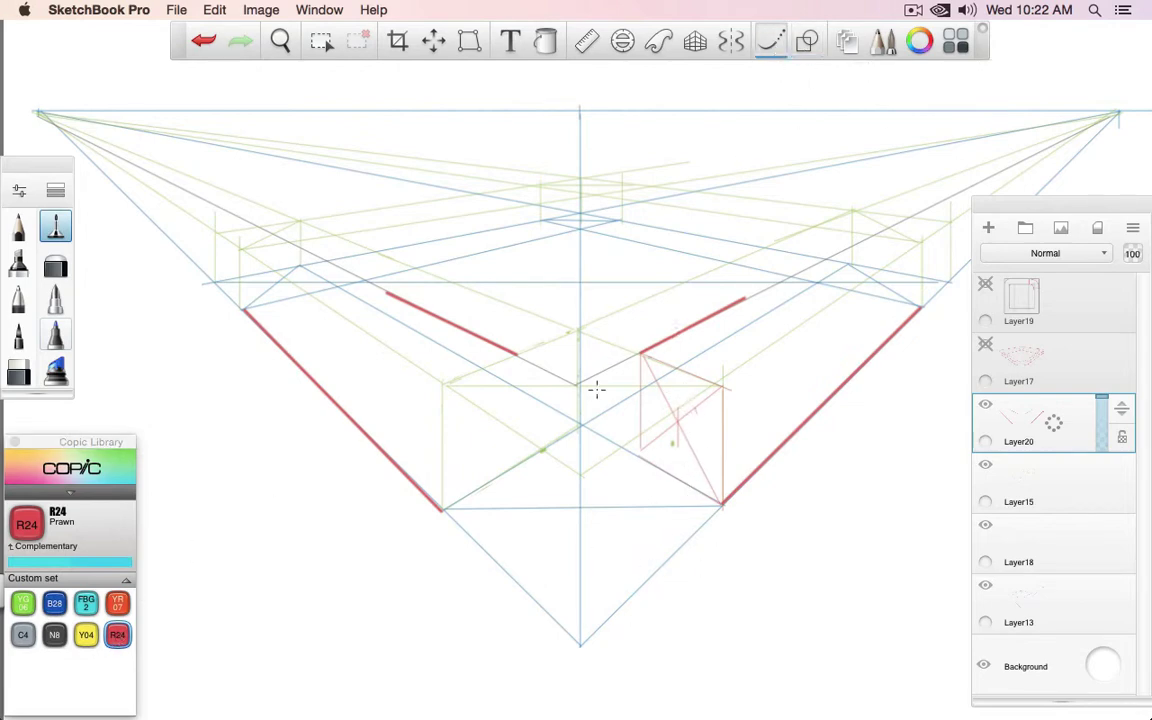
{"action": "left_click", "coordinate": [18, 298]}
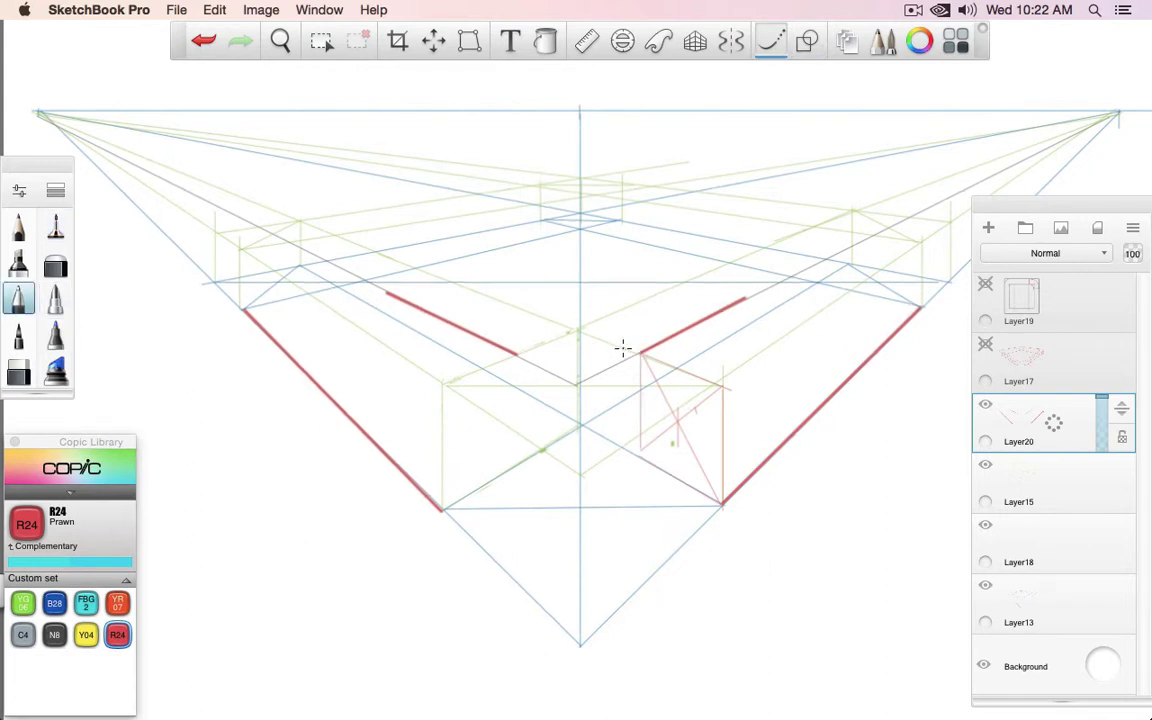
{"action": "mouse_move", "coordinate": [623, 349]}
{"action": "left_mouse_down"}
{"action": "mouse_move", "coordinate": [677, 371]}
{"action": "mouse_move", "coordinate": [709, 415]}
{"action": "mouse_move", "coordinate": [723, 525]}
{"action": "left_mouse_up"}
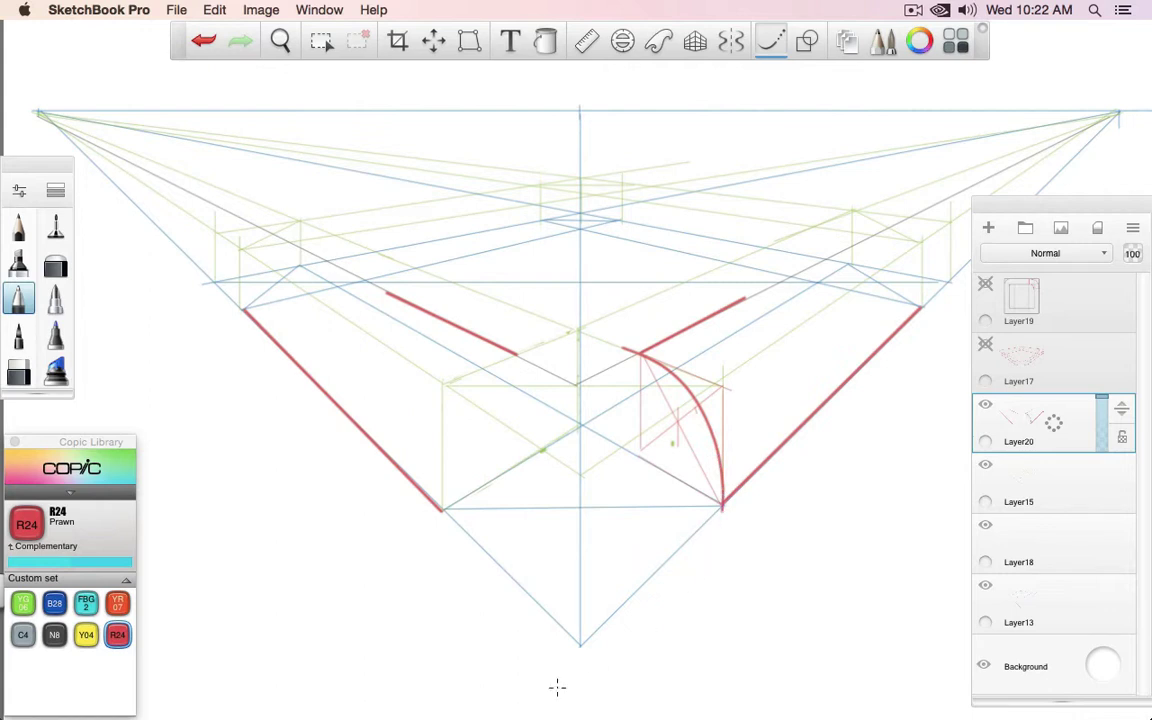
Step: Construct a matching thin red vertical section at the left inner and outer edges, with crossing diagonals and a curve guide mark
{"action": "left_click", "coordinate": [55, 227]}
{"action": "left_click", "coordinate": [807, 40]}
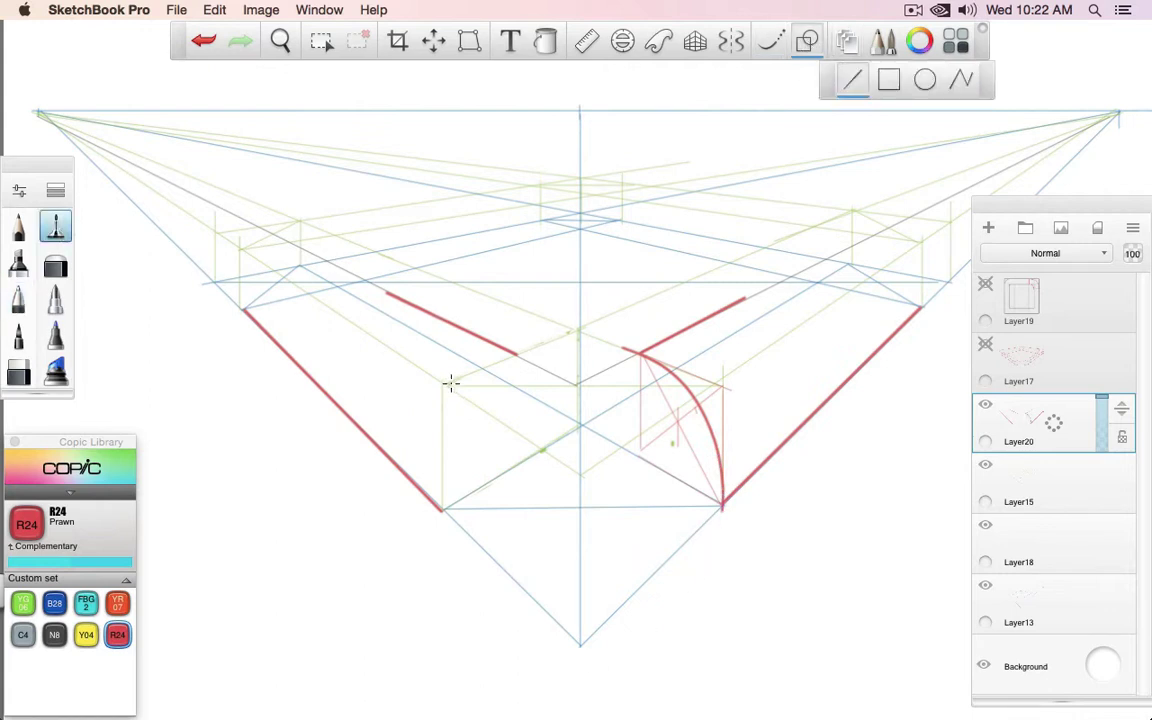
{"action": "left_click_drag", "start_coordinate": [463, 374], "coordinate": [524, 360]}
{"action": "left_click_drag", "start_coordinate": [513, 483], "coordinate": [516, 470]}
{"action": "left_click_drag", "start_coordinate": [442, 512], "coordinate": [525, 511]}
{"action": "left_click_drag", "start_coordinate": [442, 384], "coordinate": [444, 506]}
{"action": "left_click_drag", "start_coordinate": [512, 465], "coordinate": [516, 465]}
{"action": "left_click_drag", "start_coordinate": [476, 386], "coordinate": [479, 460]}
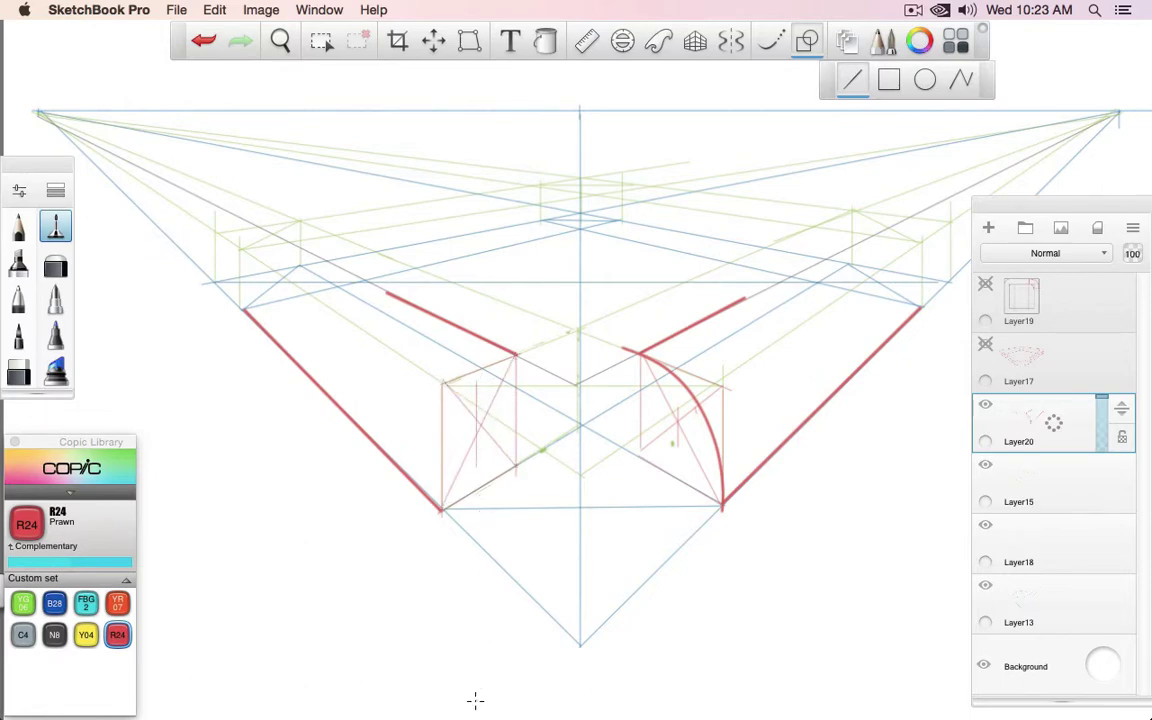
{"action": "key", "text": "super+z"}
{"action": "left_click", "coordinate": [462, 411]}
Step: Draw a thick R24 red quarter curve through the left vertical section down to the outer ground corner
{"action": "left_click", "coordinate": [19, 298]}
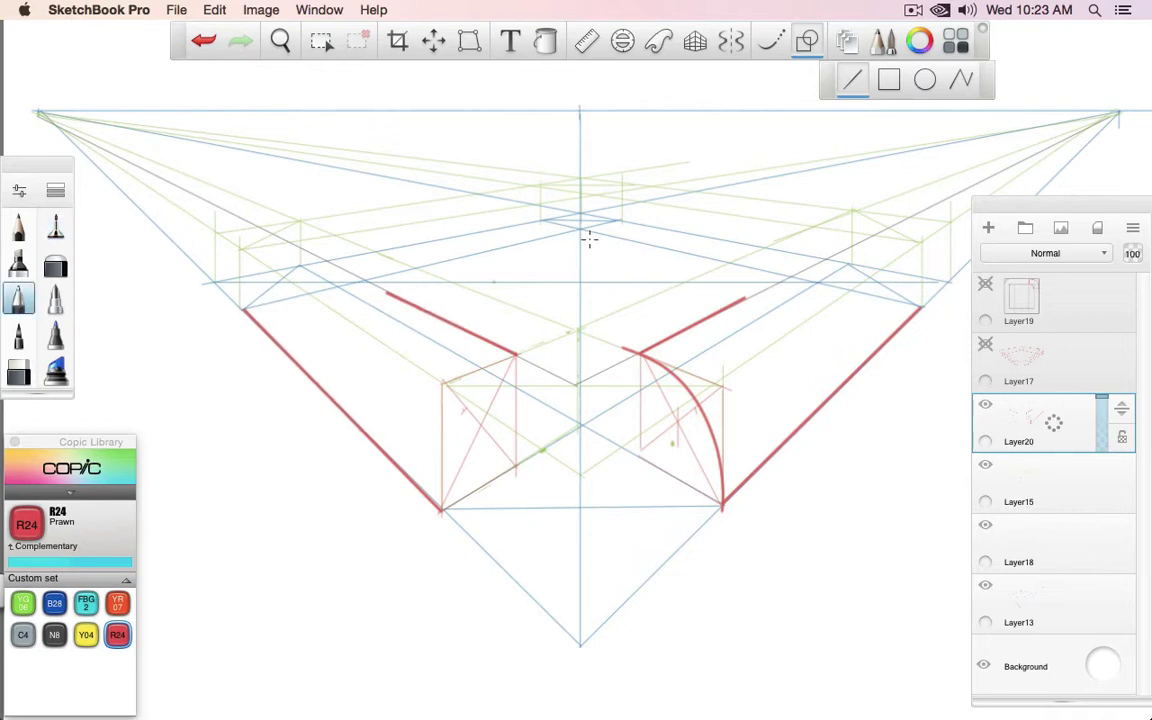
{"action": "left_click", "coordinate": [771, 41]}
{"action": "mouse_move", "coordinate": [533, 346]}
{"action": "left_mouse_down"}
{"action": "mouse_move", "coordinate": [483, 373]}
{"action": "mouse_move", "coordinate": [460, 404]}
{"action": "mouse_move", "coordinate": [441, 512]}
{"action": "left_mouse_up"}
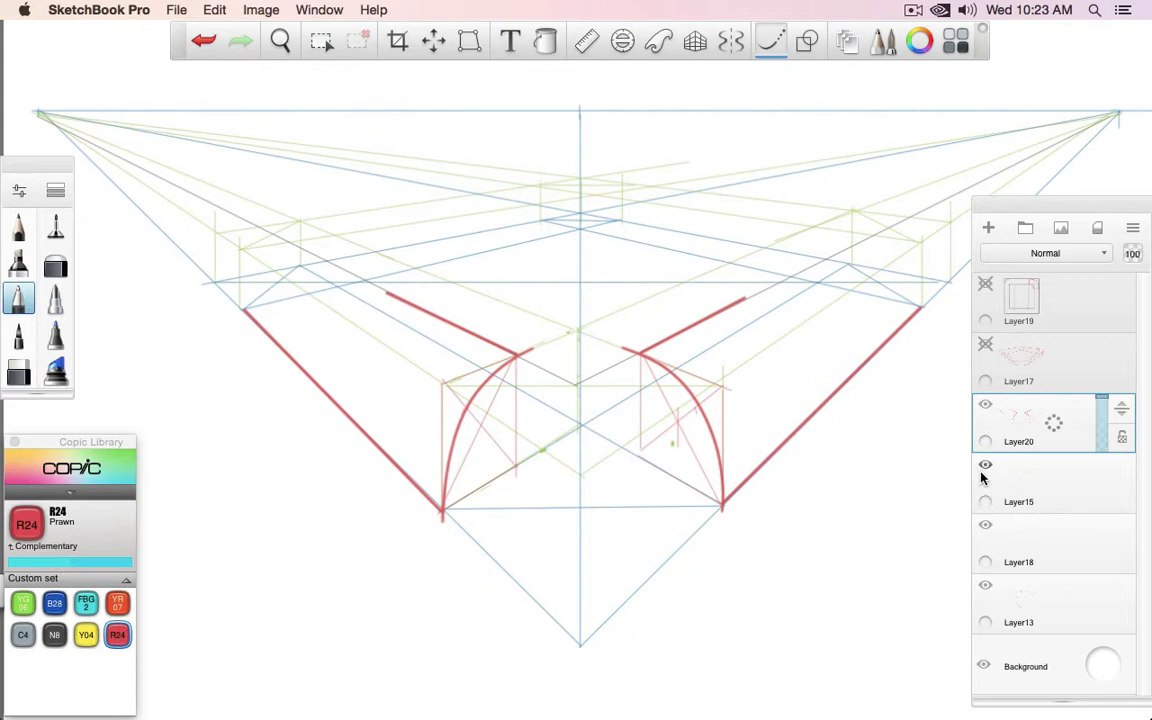
Step: Fit a 44° ellipse guide tangent to the two front ground edges and trace its front arc in red between them
{"action": "left_click", "coordinate": [622, 40]}
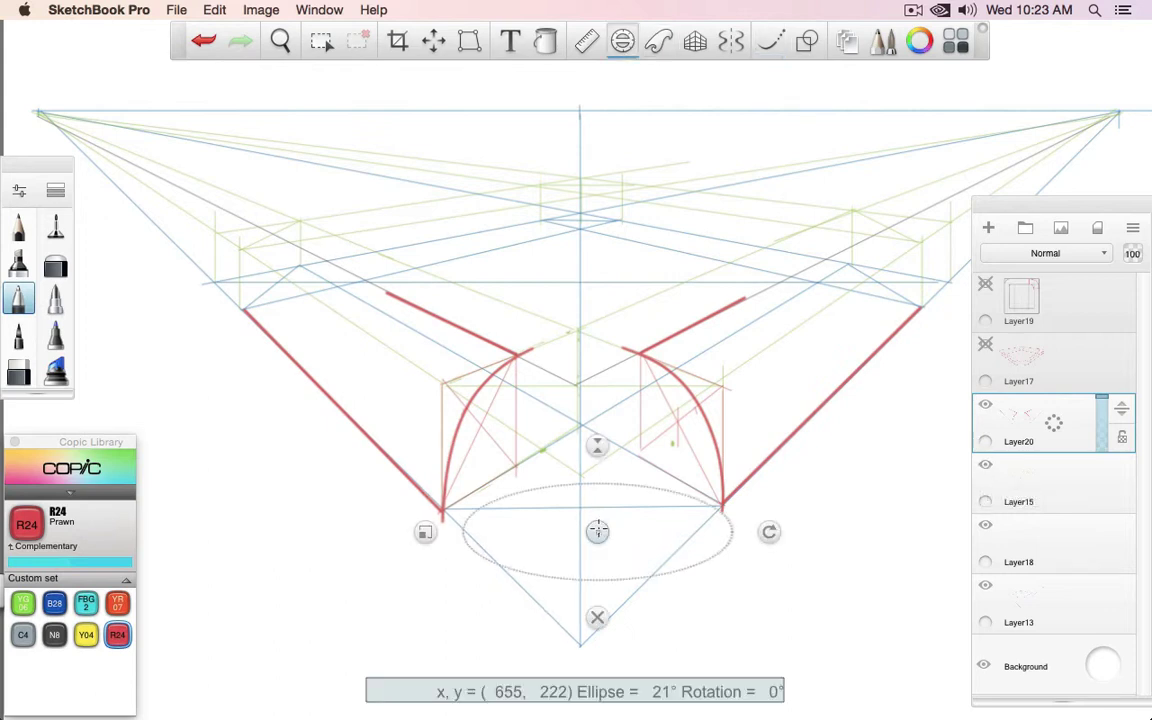
{"action": "left_click_drag", "start_coordinate": [596, 531], "coordinate": [578, 505]}
{"action": "left_click_drag", "start_coordinate": [578, 419], "coordinate": [602, 337]}
{"action": "left_click_drag", "start_coordinate": [581, 497], "coordinate": [579, 481]}
{"action": "left_click_drag", "start_coordinate": [404, 482], "coordinate": [380, 479]}
{"action": "left_click_drag", "start_coordinate": [580, 483], "coordinate": [581, 470]}
{"action": "left_click_drag", "start_coordinate": [398, 470], "coordinate": [390, 472]}
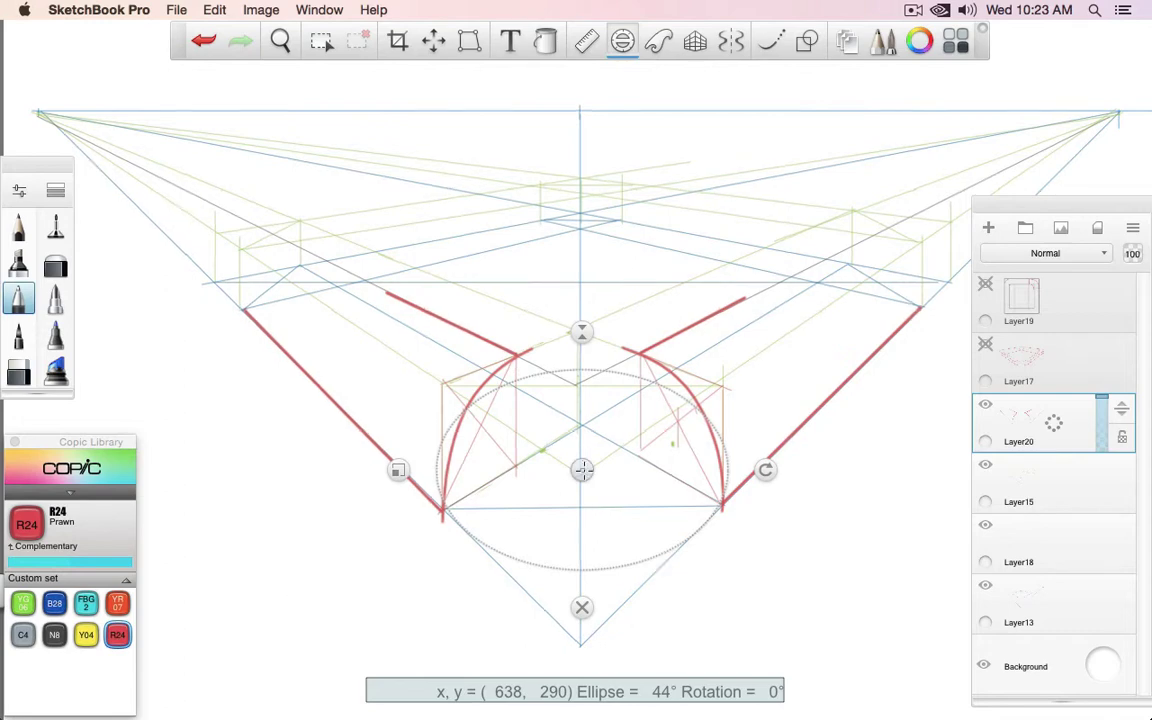
{"action": "left_click_drag", "start_coordinate": [582, 470], "coordinate": [584, 463]}
{"action": "left_click_drag", "start_coordinate": [400, 464], "coordinate": [393, 465]}
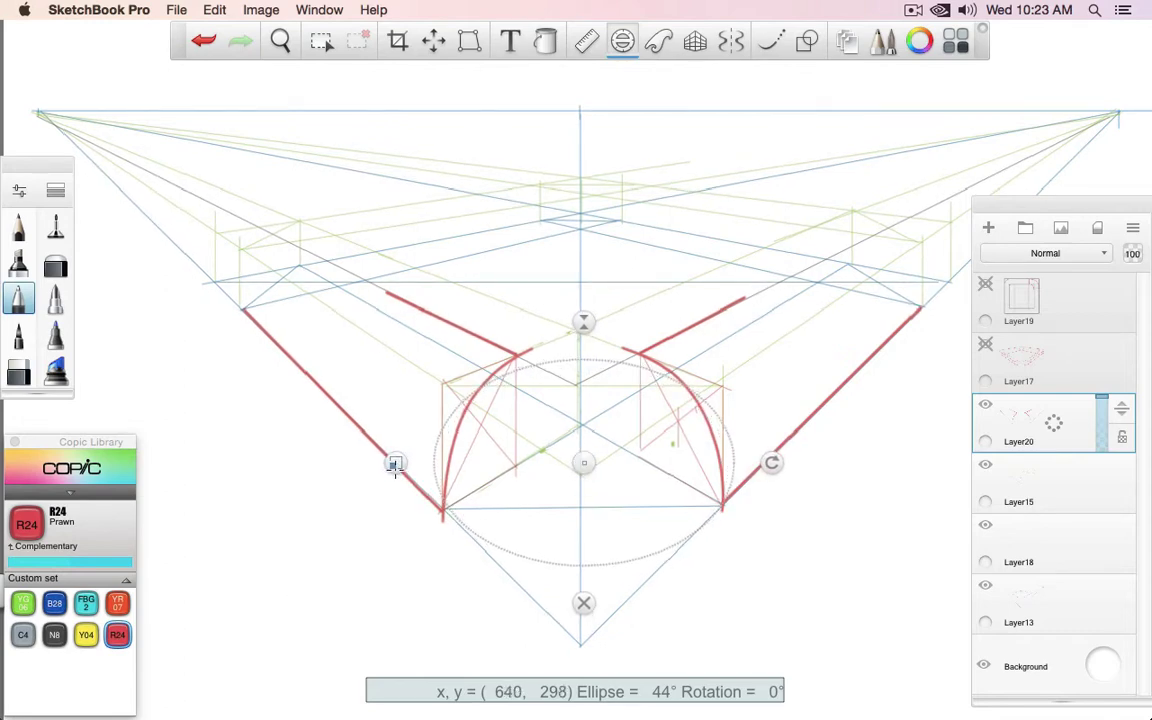
{"action": "left_click_drag", "start_coordinate": [584, 463], "coordinate": [582, 463]}
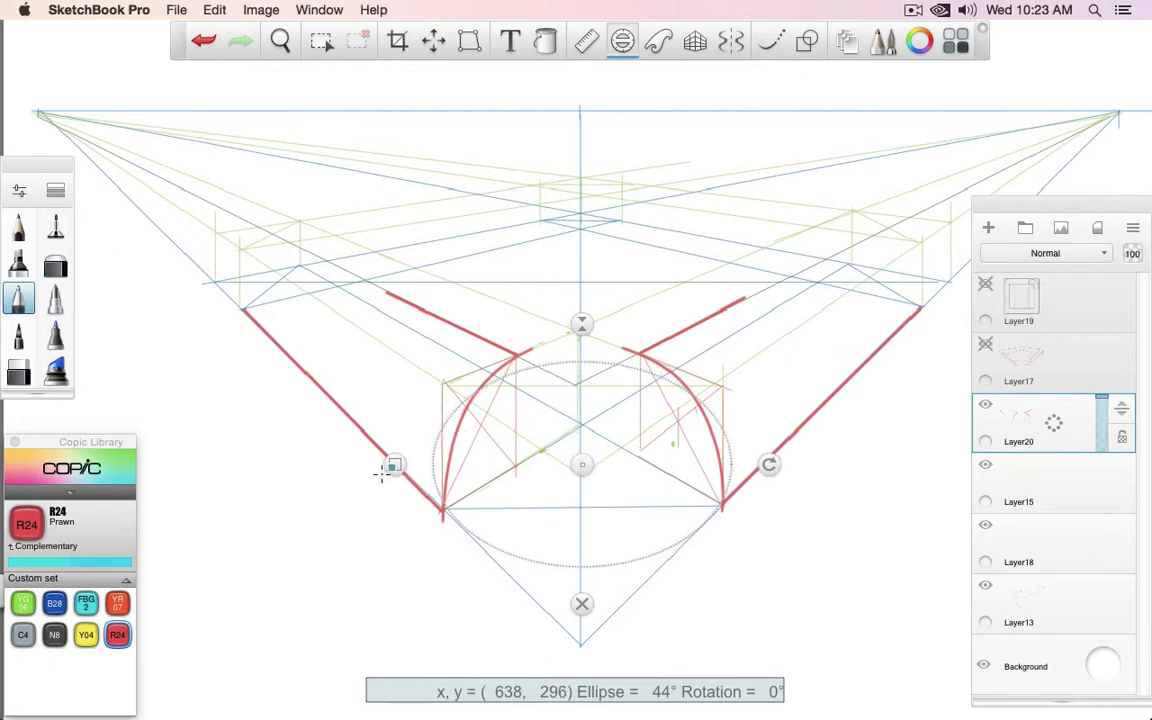
{"action": "left_click_drag", "start_coordinate": [392, 466], "coordinate": [378, 472]}
{"action": "left_click_drag", "start_coordinate": [582, 464], "coordinate": [580, 463]}
{"action": "mouse_move", "coordinate": [446, 514]}
{"action": "left_mouse_down"}
{"action": "mouse_move", "coordinate": [523, 553]}
{"action": "mouse_move", "coordinate": [728, 501]}
{"action": "left_mouse_up"}
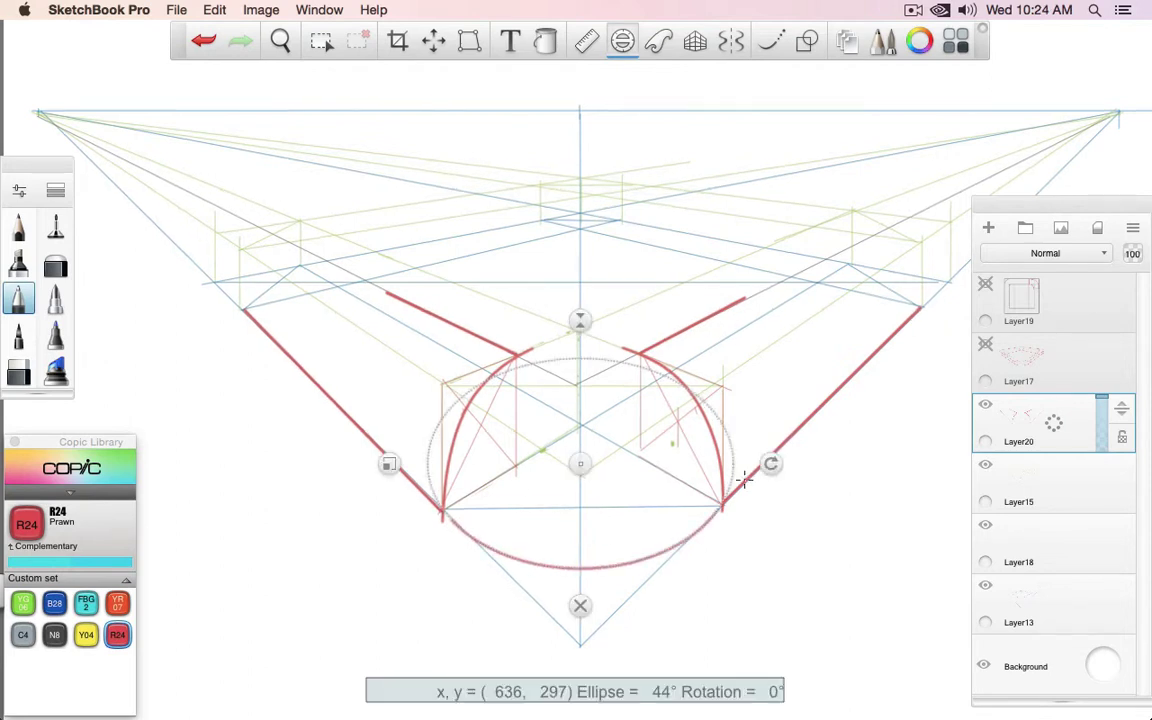
Step: Refit the ellipse guide at 37° between the inner top edges, trace the front inner corner arc in red, and remove the guide
{"action": "left_click_drag", "start_coordinate": [580, 464], "coordinate": [587, 262]}
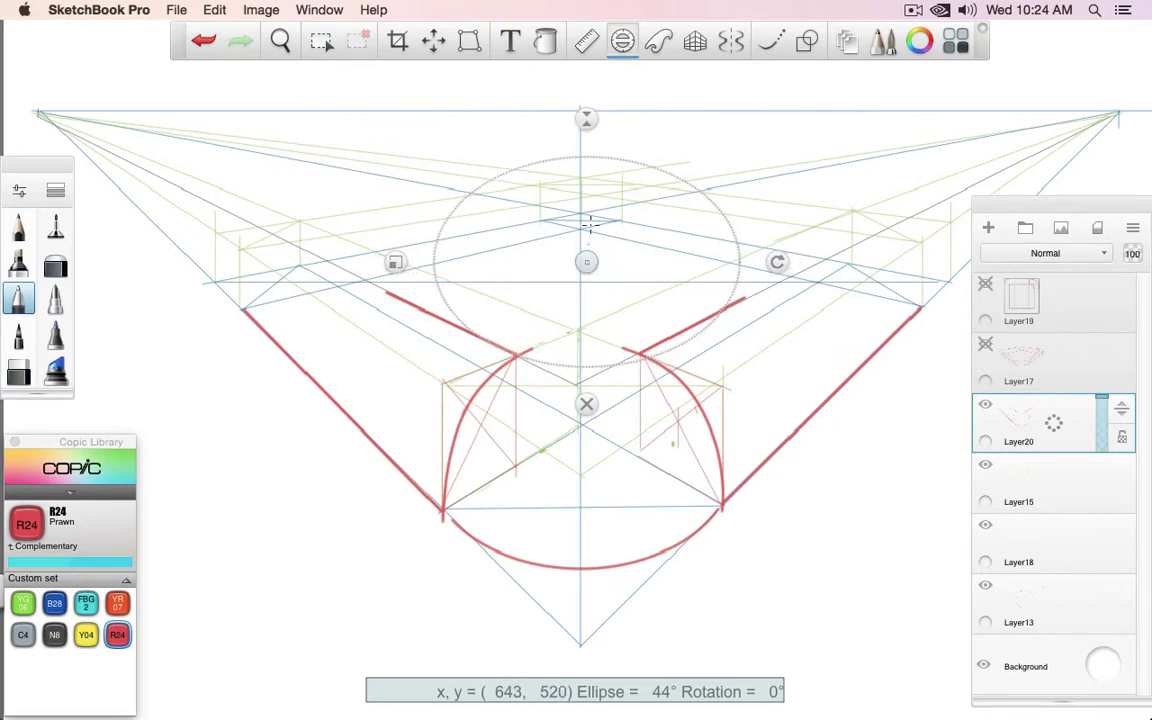
{"action": "left_click_drag", "start_coordinate": [592, 110], "coordinate": [586, 137]}
{"action": "left_click_drag", "start_coordinate": [587, 262], "coordinate": [577, 271]}
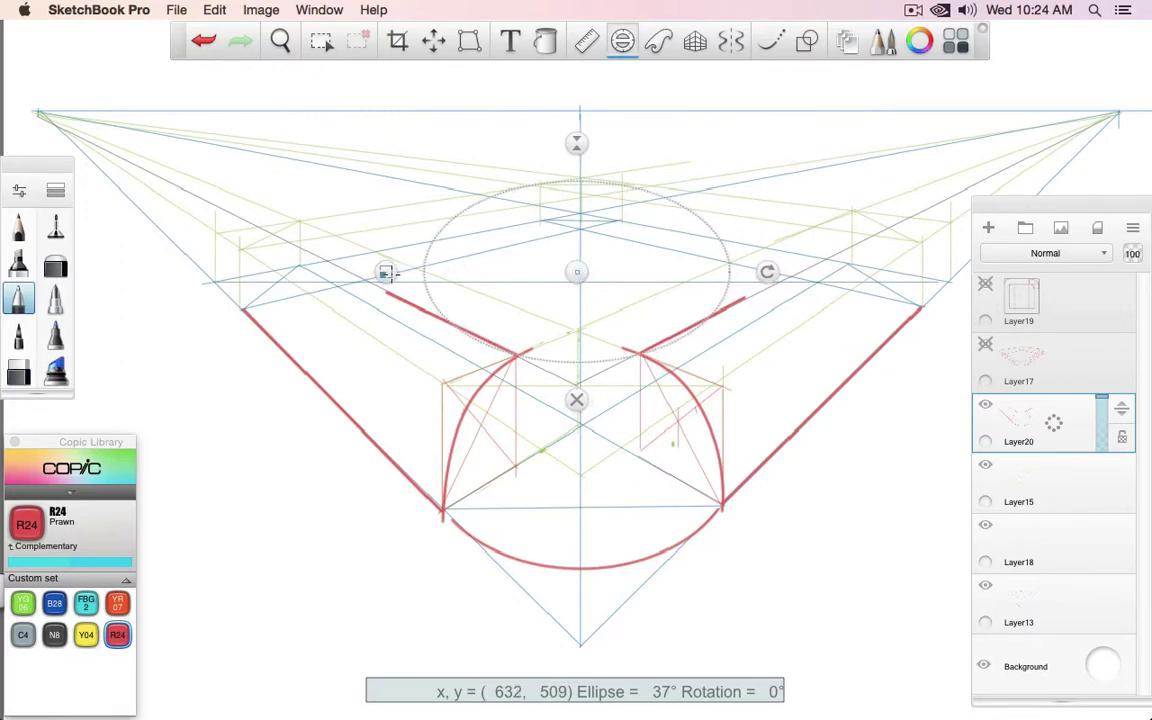
{"action": "left_click_drag", "start_coordinate": [388, 273], "coordinate": [405, 274]}
{"action": "left_click_drag", "start_coordinate": [577, 272], "coordinate": [578, 281]}
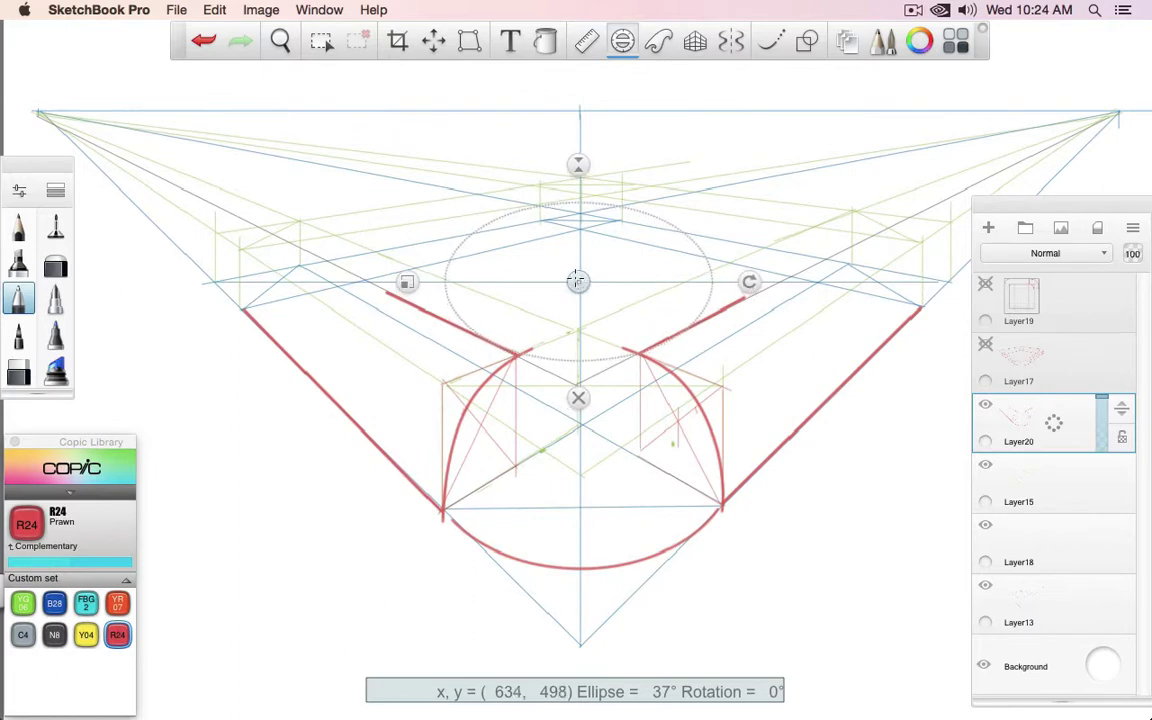
{"action": "left_click_drag", "start_coordinate": [578, 282], "coordinate": [576, 285]}
{"action": "left_click_drag", "start_coordinate": [517, 350], "coordinate": [638, 352]}
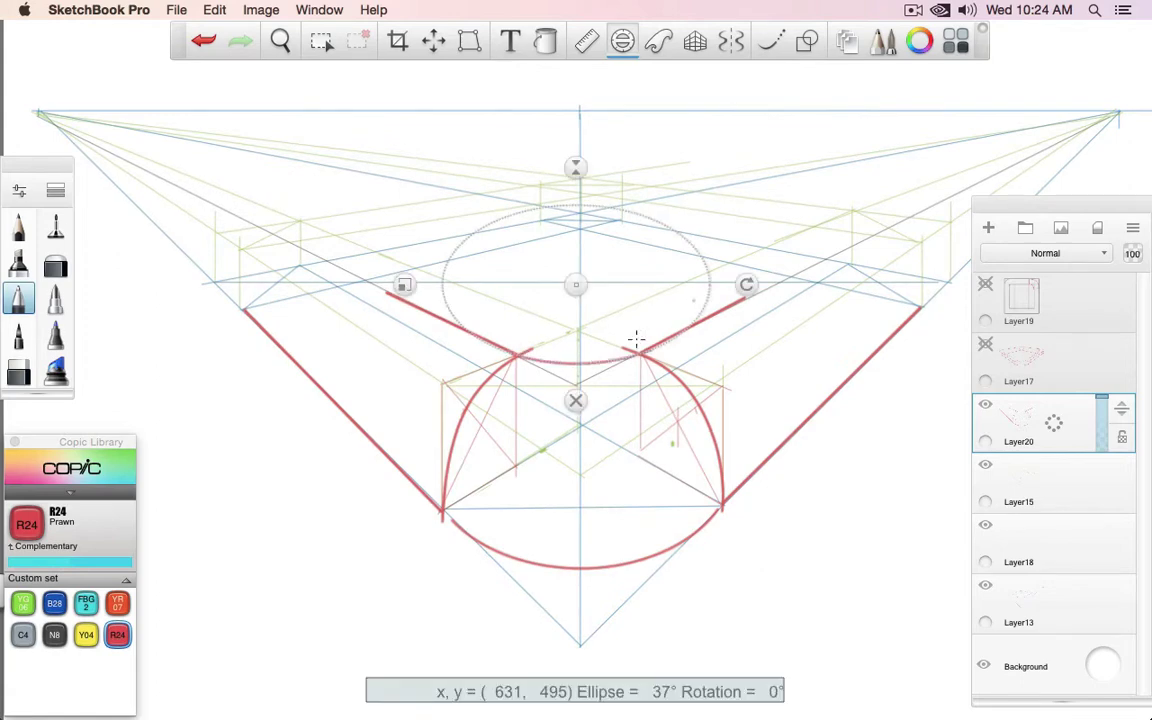
{"action": "left_click", "coordinate": [575, 400]}
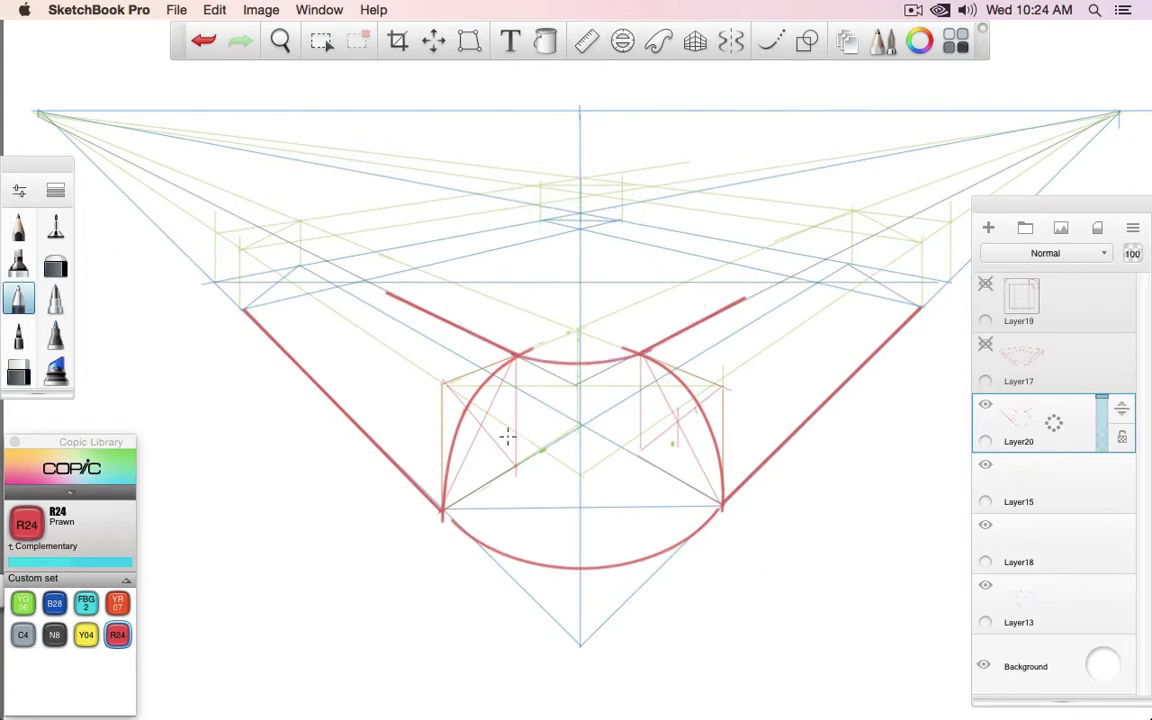
Step: Toggle the visibility of construction layers Layer15, Layer18 and Layer13 to check the red drawing
{"action": "left_click", "coordinate": [985, 464]}
{"action": "left_click", "coordinate": [985, 524]}
{"action": "left_click", "coordinate": [985, 584]}
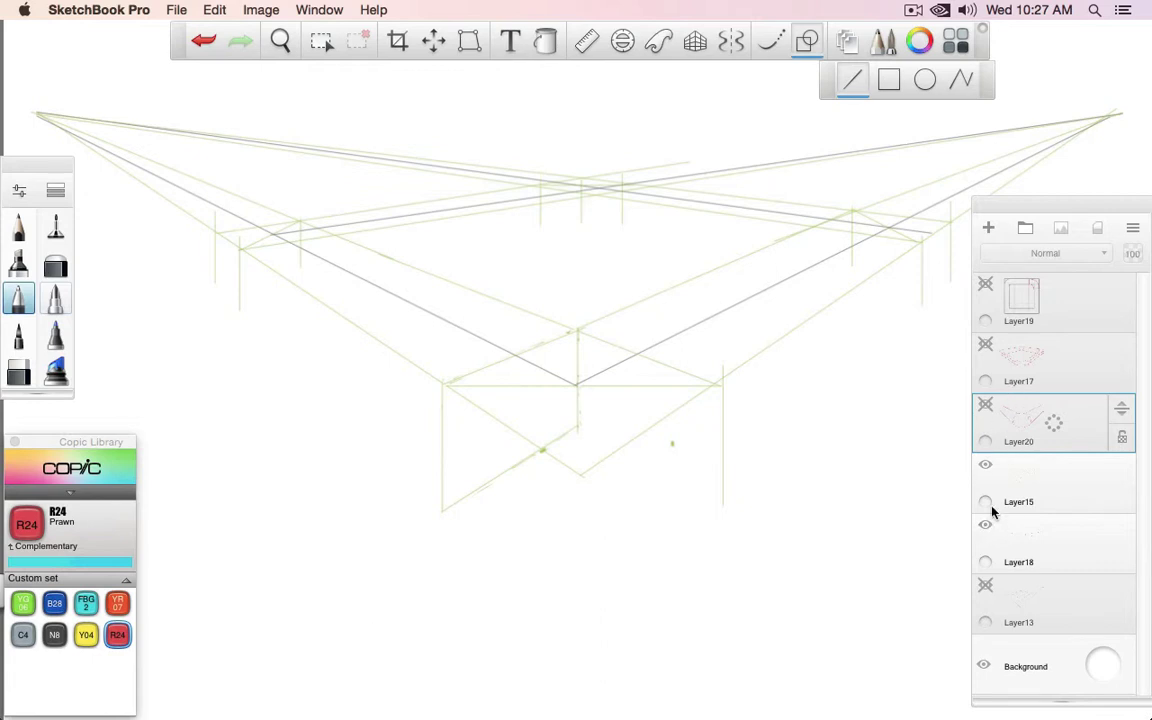
Step: Show Layer13 and Layer20 again and make Layer20 the active layer
{"action": "left_click", "coordinate": [985, 587]}
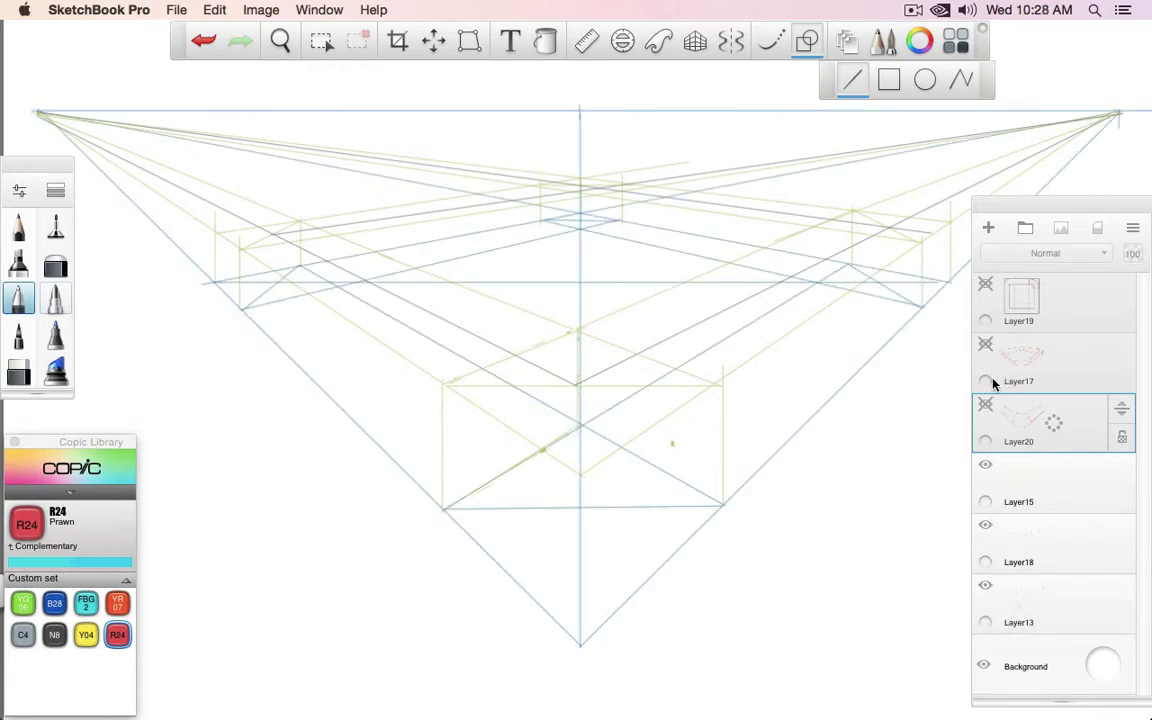
{"action": "left_click", "coordinate": [985, 404]}
{"action": "left_click", "coordinate": [1055, 425]}
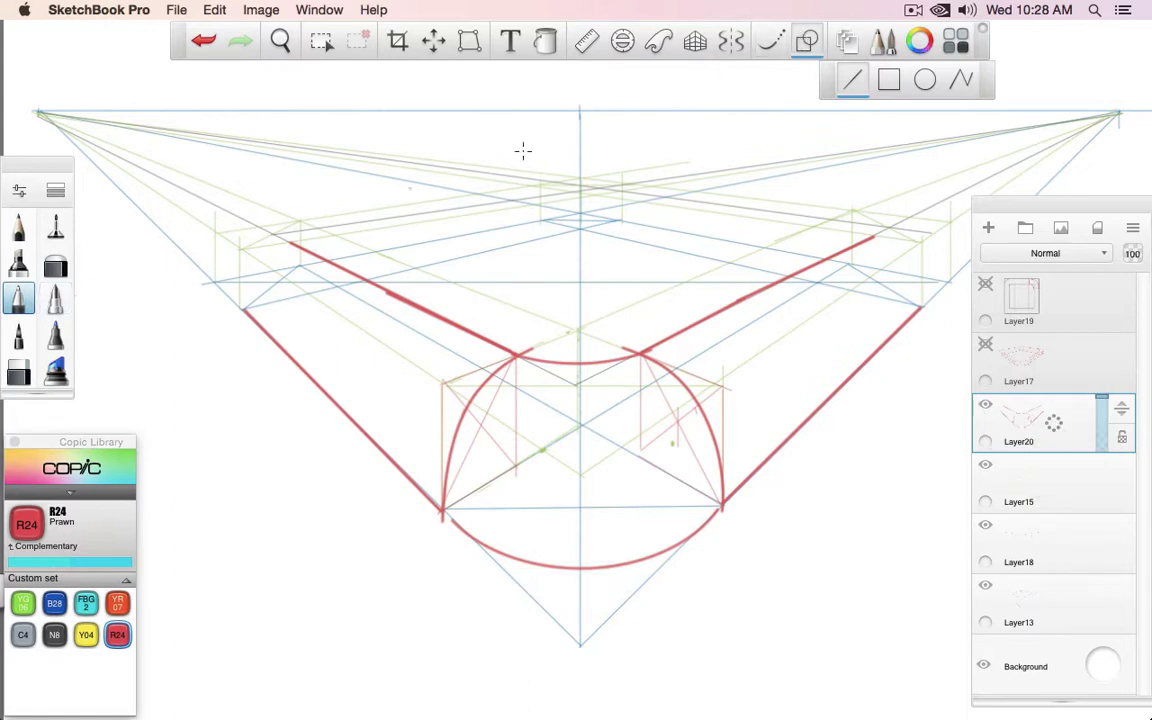
Step: Draw red quarter curves at the far left and far right ends, joining the inner top edges to the ground edges
{"action": "key", "text": "p"}
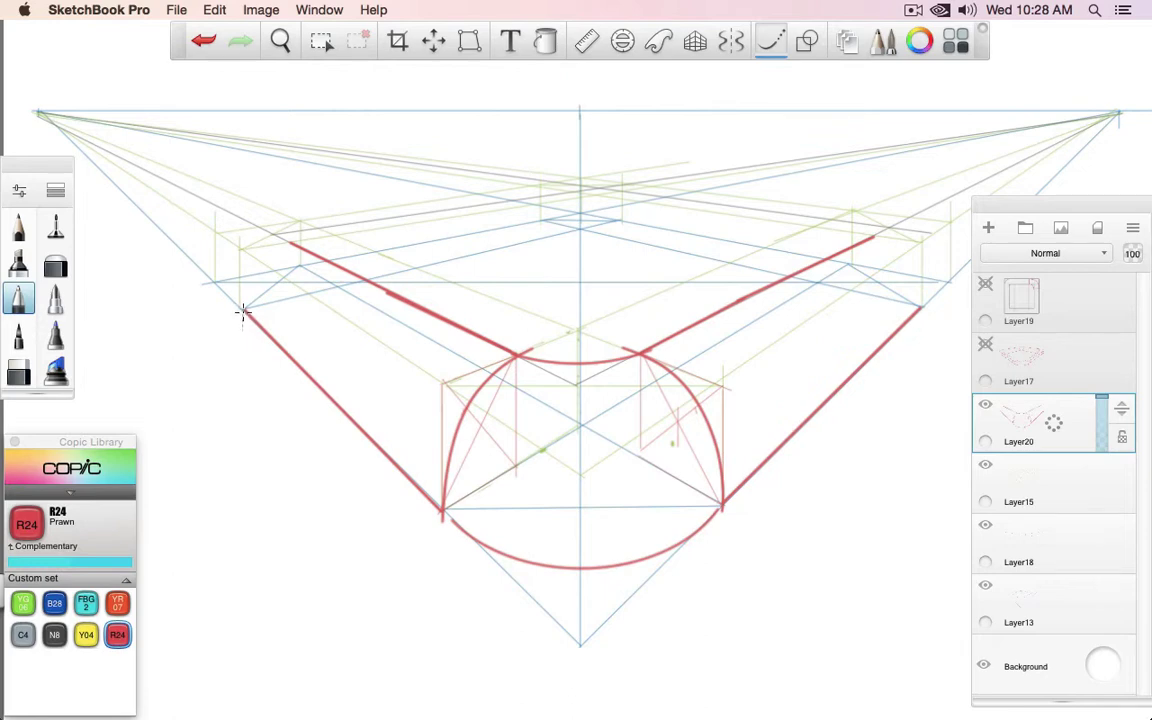
{"action": "mouse_move", "coordinate": [243, 328]}
{"action": "left_mouse_down"}
{"action": "mouse_move", "coordinate": [253, 261]}
{"action": "mouse_move", "coordinate": [292, 240]}
{"action": "left_mouse_up"}
{"action": "mouse_move", "coordinate": [888, 236]}
{"action": "left_mouse_down"}
{"action": "mouse_move", "coordinate": [931, 278]}
{"action": "mouse_move", "coordinate": [925, 312]}
{"action": "left_mouse_up"}
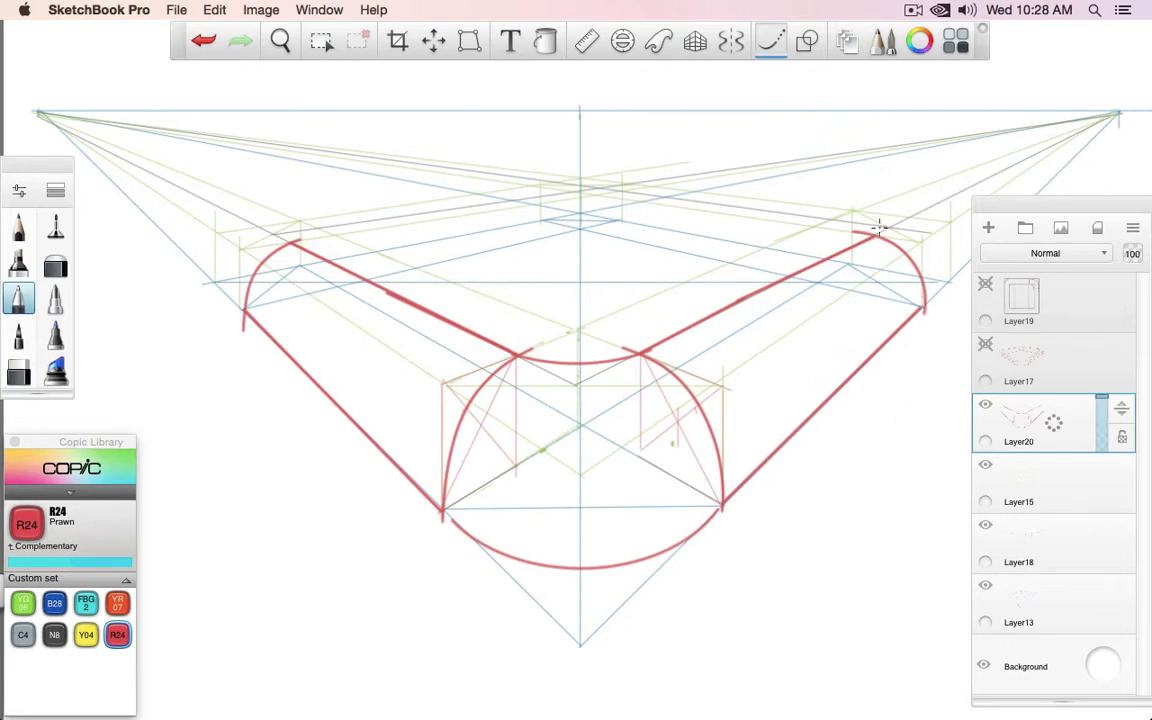
{"action": "key", "text": "super+z"}
{"action": "mouse_move", "coordinate": [884, 237]}
{"action": "left_mouse_down"}
{"action": "mouse_move", "coordinate": [908, 255]}
{"action": "mouse_move", "coordinate": [922, 316]}
{"action": "left_mouse_up"}
Step: Draw thick red straight segments along the two gray back inner edges, stopping short of their corners
{"action": "key", "text": "l"}
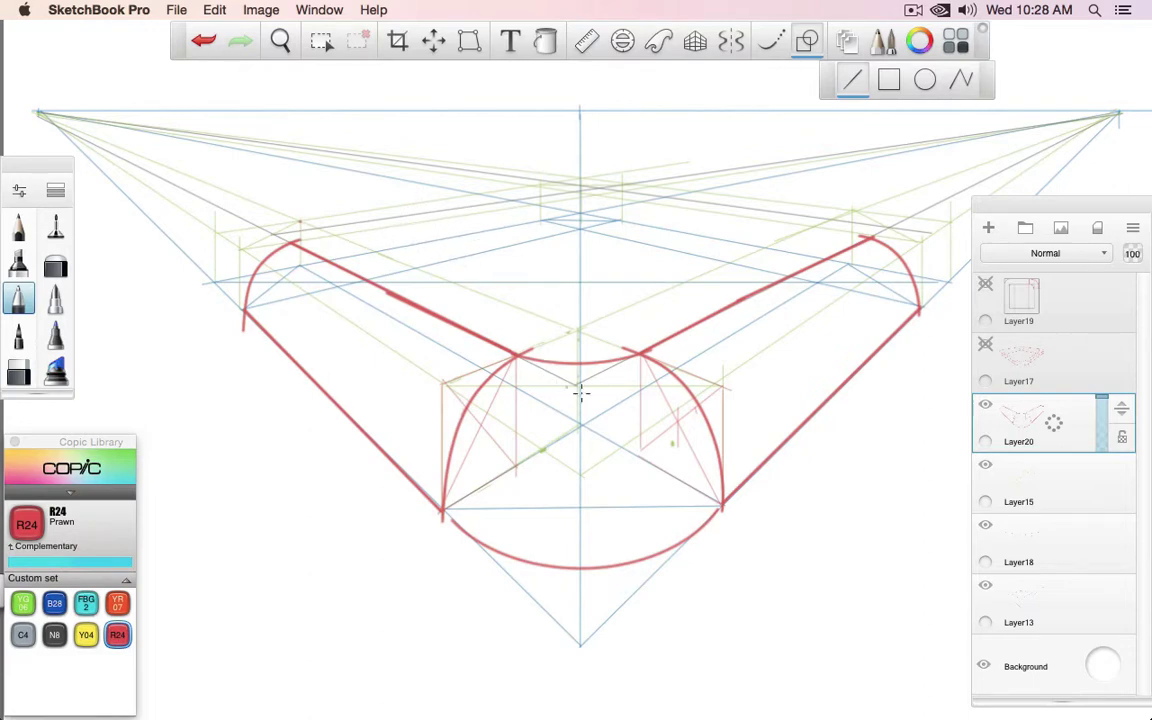
{"action": "left_click_drag", "start_coordinate": [320, 228], "coordinate": [512, 200]}
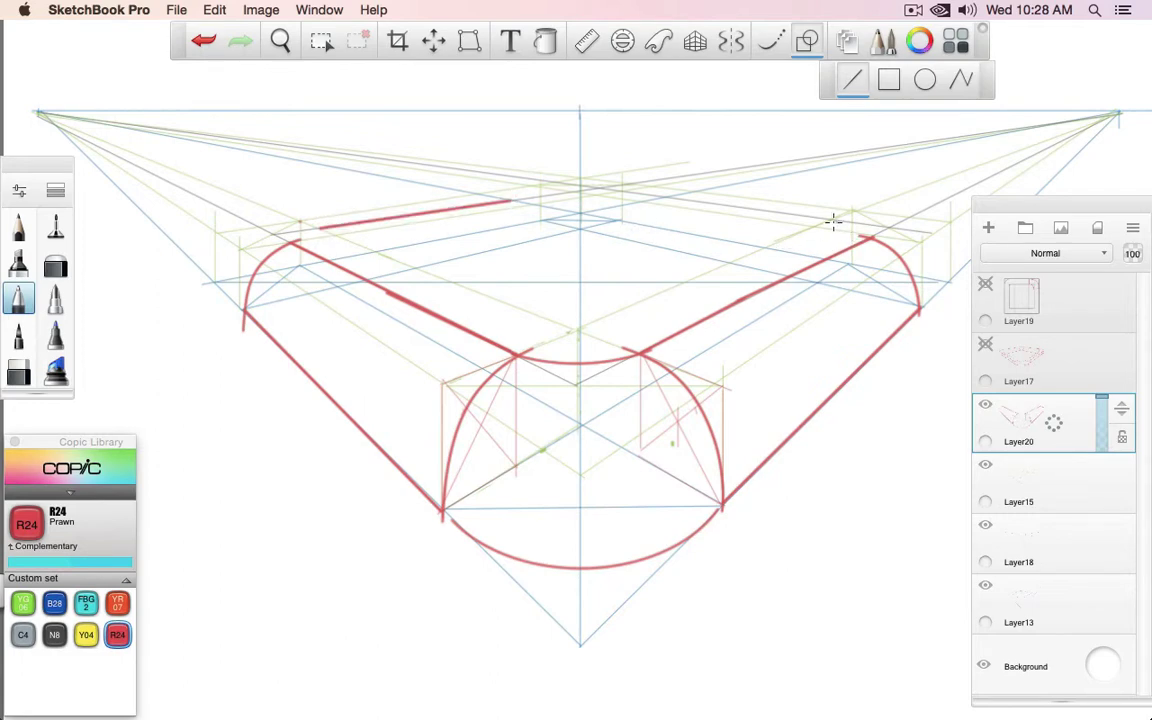
{"action": "left_click_drag", "start_coordinate": [833, 220], "coordinate": [618, 190]}
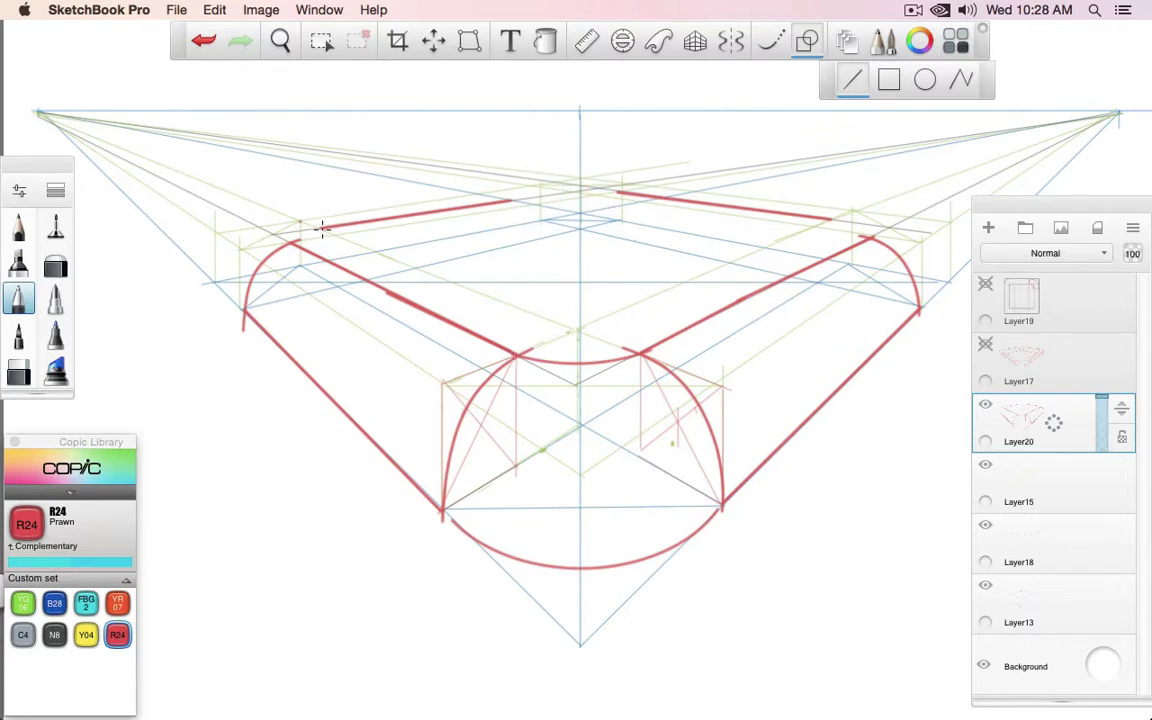
{"action": "left_click_drag", "start_coordinate": [322, 228], "coordinate": [530, 200]}
Step: Place the 37° ellipse guide against the back inner edges, trace the back corner arc in red, and remove the guide
{"action": "left_click", "coordinate": [622, 40]}
{"action": "left_click_drag", "start_coordinate": [521, 256], "coordinate": [585, 270]}
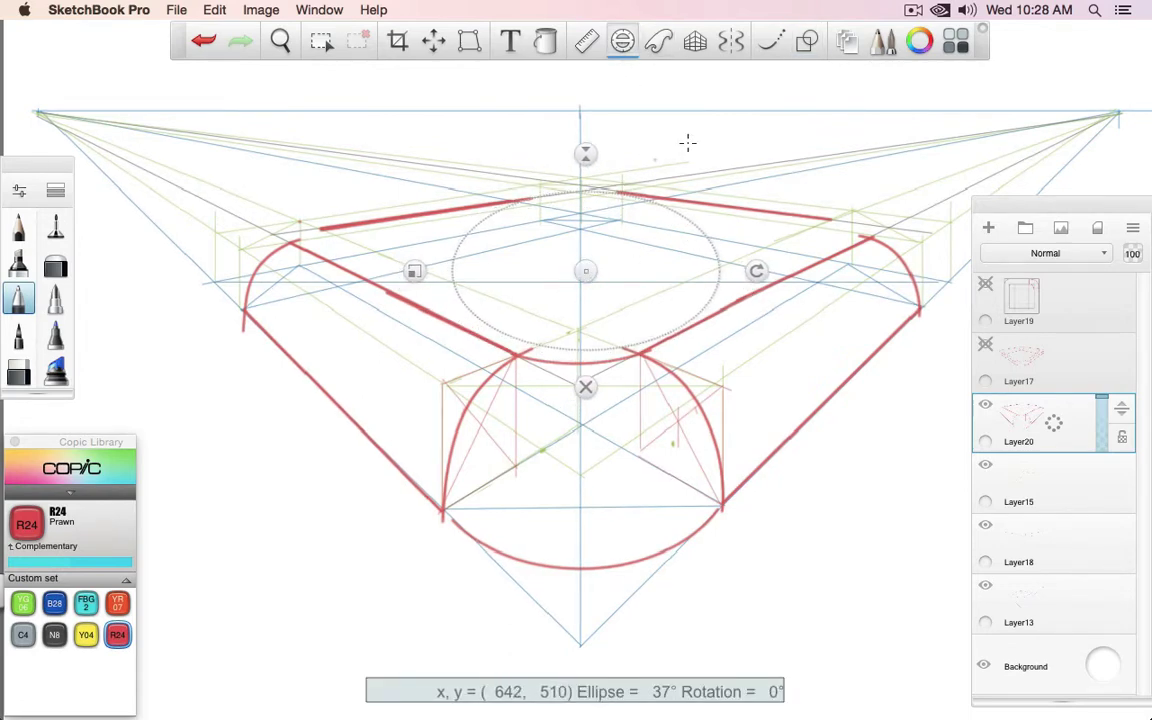
{"action": "left_click_drag", "start_coordinate": [533, 198], "coordinate": [580, 190]}
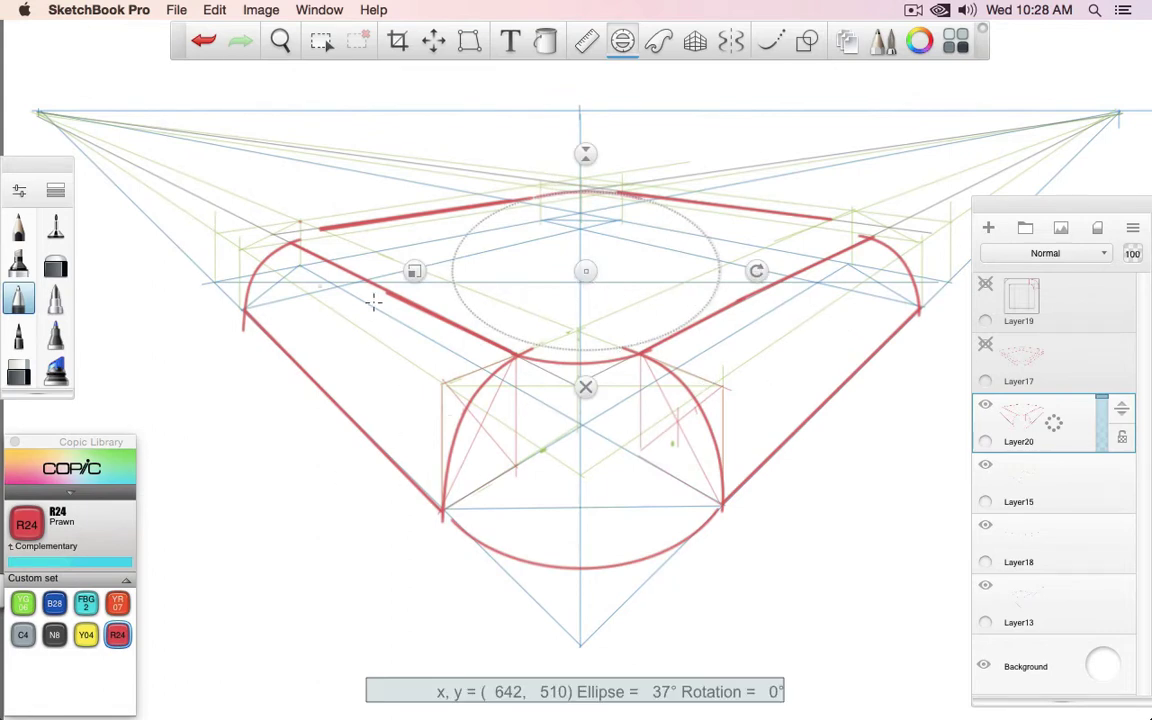
{"action": "left_click", "coordinate": [587, 387]}
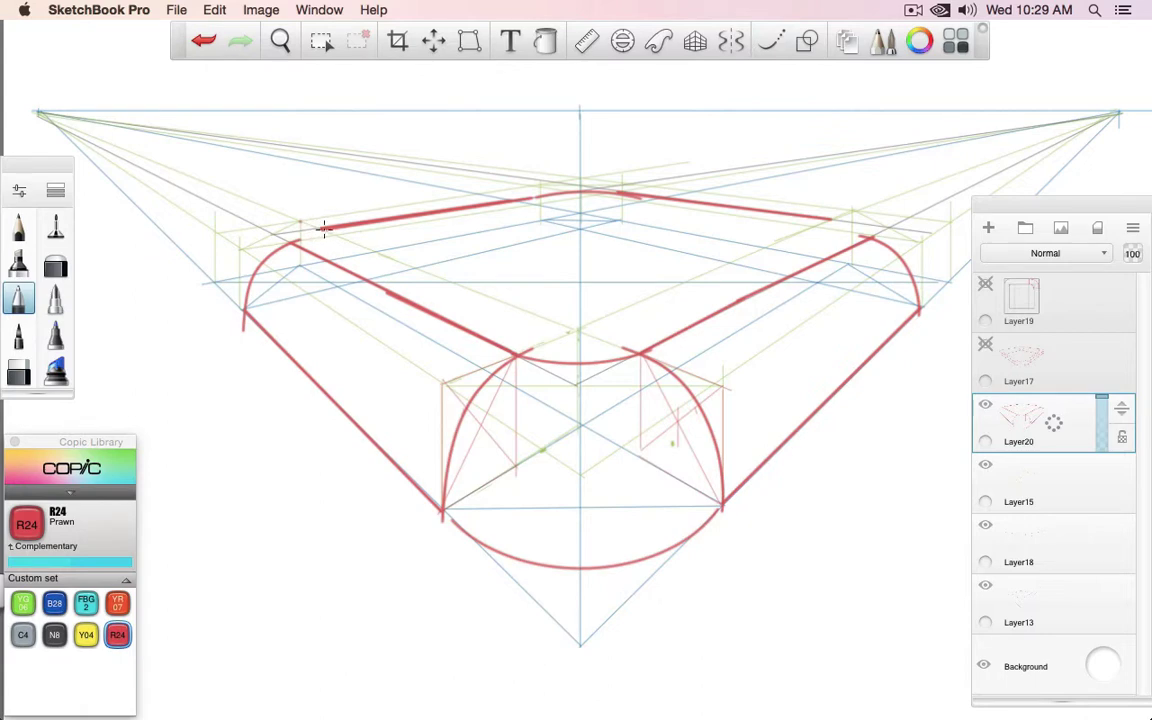
Step: Round the left and right inner top corners freehand in red, and sketch the curved ground corners and outer silhouettes beside them
{"action": "left_click_drag", "start_coordinate": [318, 229], "coordinate": [298, 244]}
{"action": "left_click_drag", "start_coordinate": [826, 218], "coordinate": [862, 238]}
{"action": "left_click_drag", "start_coordinate": [853, 263], "coordinate": [917, 309]}
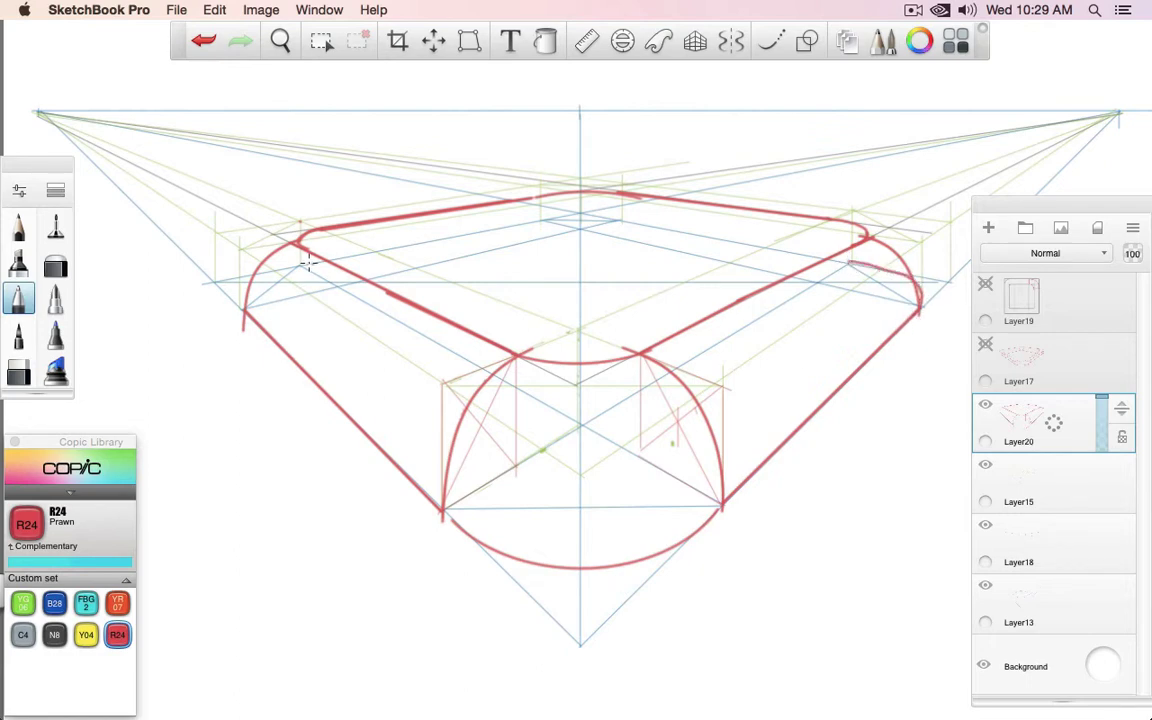
{"action": "mouse_move", "coordinate": [300, 265]}
{"action": "left_mouse_down"}
{"action": "mouse_move", "coordinate": [246, 302]}
{"action": "mouse_move", "coordinate": [266, 257]}
{"action": "mouse_move", "coordinate": [244, 313]}
{"action": "mouse_move", "coordinate": [258, 262]}
{"action": "mouse_move", "coordinate": [283, 237]}
{"action": "mouse_move", "coordinate": [341, 220]}
{"action": "left_mouse_up"}
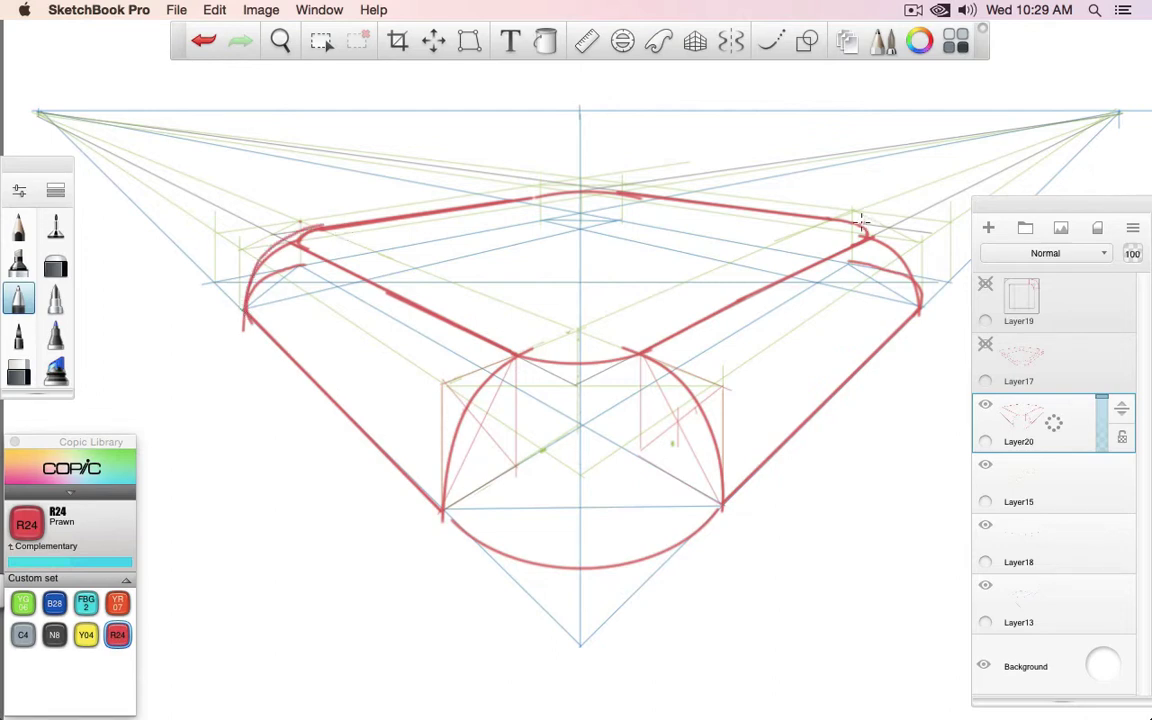
{"action": "left_click_drag", "start_coordinate": [866, 228], "coordinate": [920, 305]}
Step: Erase the hidden inner ends of the left and right curved ground corners
{"action": "key", "text": "e"}
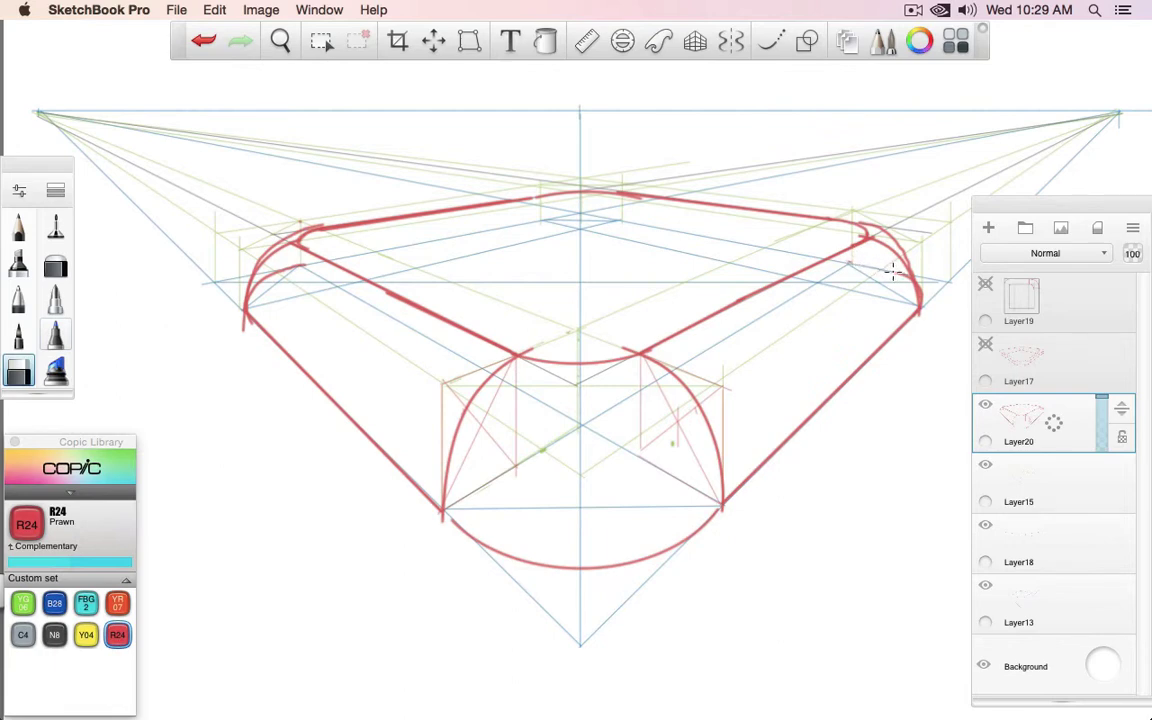
{"action": "mouse_move", "coordinate": [311, 268]}
{"action": "left_mouse_down"}
{"action": "mouse_move", "coordinate": [262, 243]}
{"action": "mouse_move", "coordinate": [292, 265]}
{"action": "left_mouse_up"}
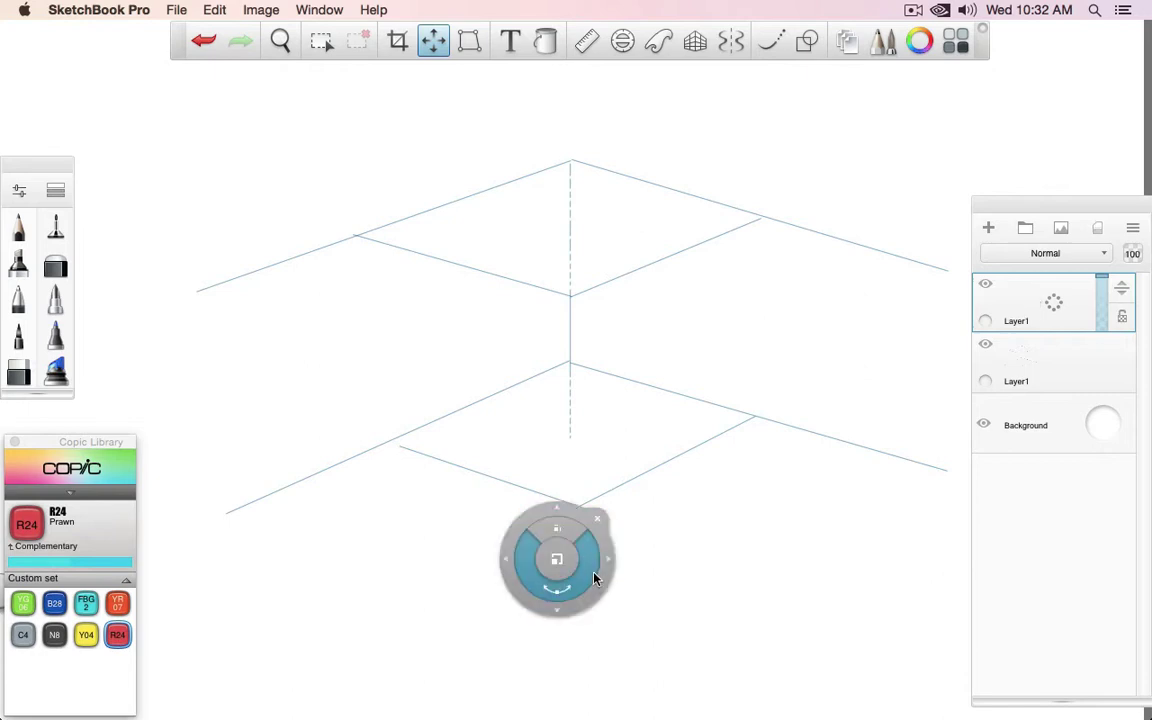
Step: Trace the left outer ends of the upper and lower perspective edges with straight red pen lines
{"action": "mouse_move", "coordinate": [594, 576]}
{"action": "left_mouse_down"}
{"action": "mouse_move", "coordinate": [715, 224]}
{"action": "mouse_move", "coordinate": [810, 44]}
{"action": "left_mouse_up"}
{"action": "left_click", "coordinate": [809, 42]}
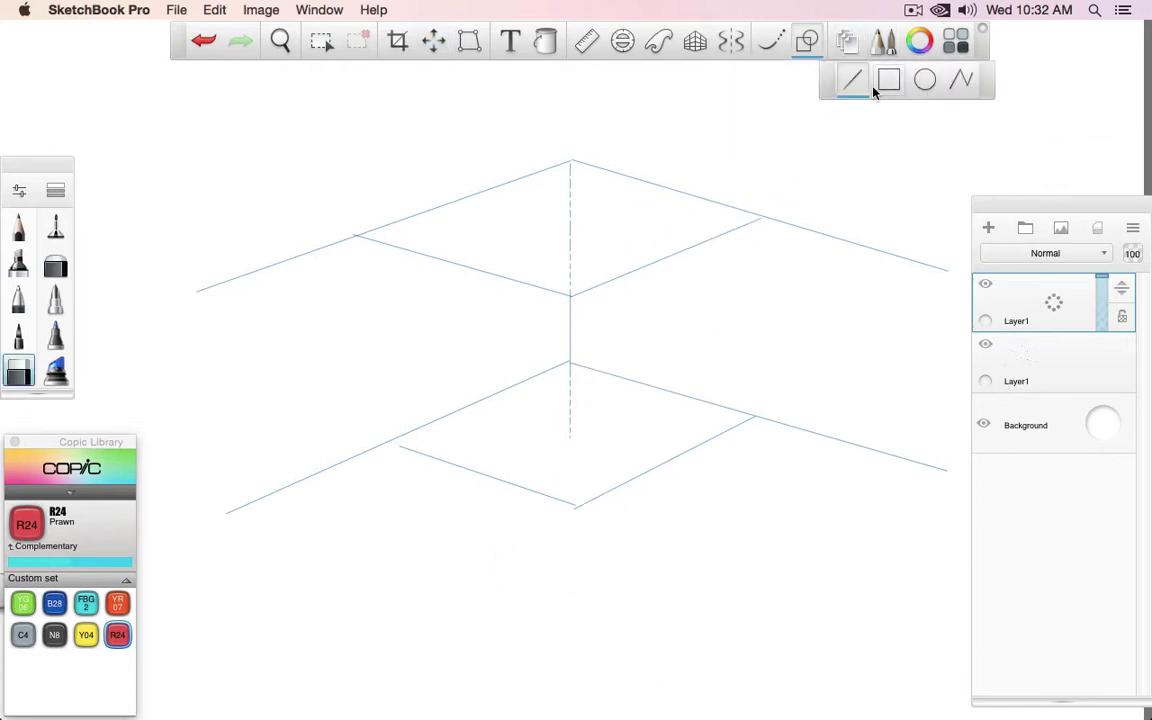
{"action": "left_click", "coordinate": [851, 82]}
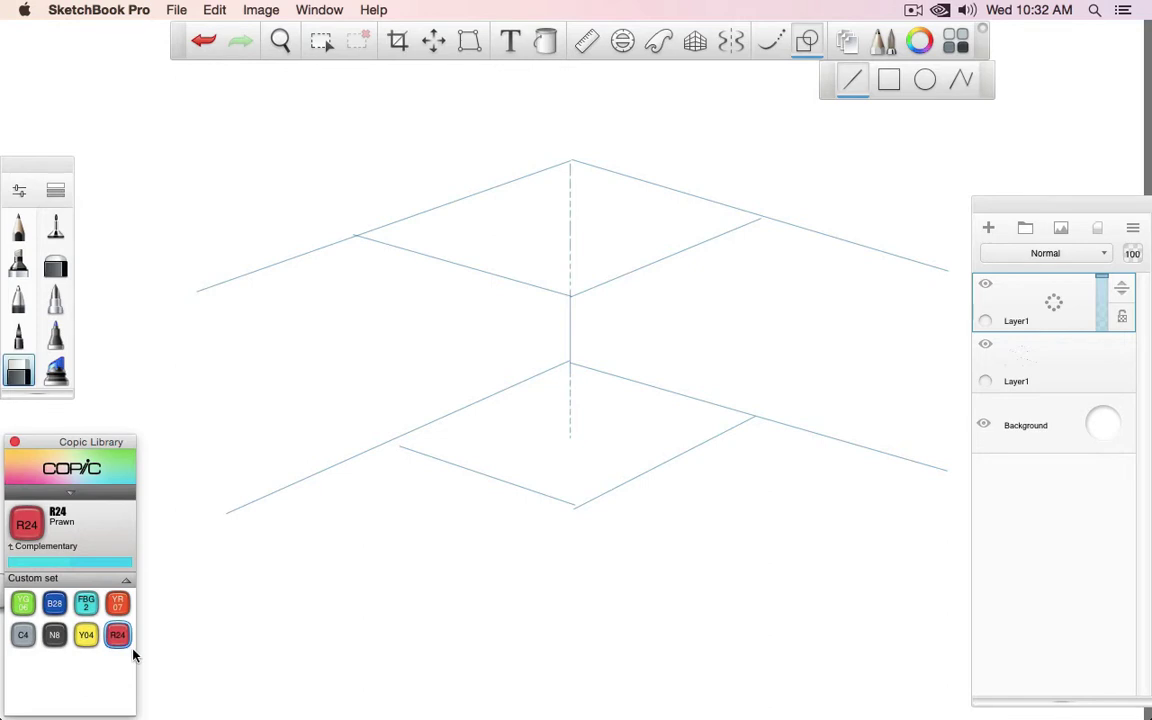
{"action": "left_click_drag", "start_coordinate": [355, 236], "coordinate": [181, 292]}
{"action": "left_click", "coordinate": [18, 298]}
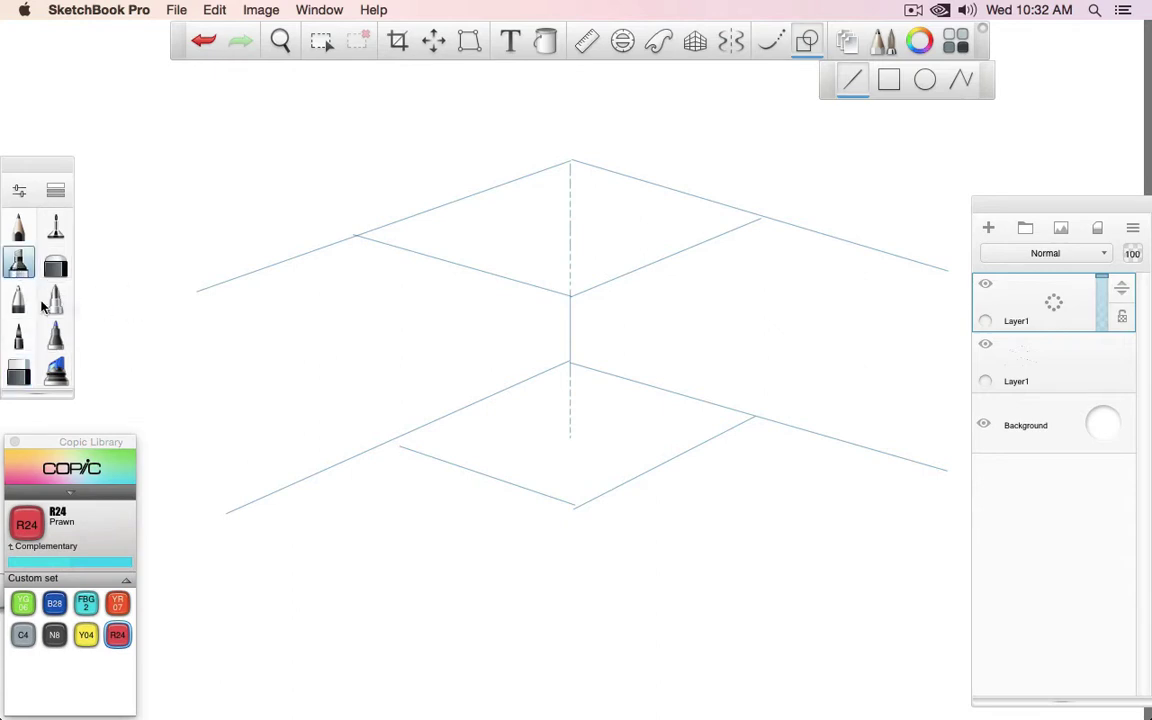
{"action": "left_click_drag", "start_coordinate": [358, 234], "coordinate": [196, 291]}
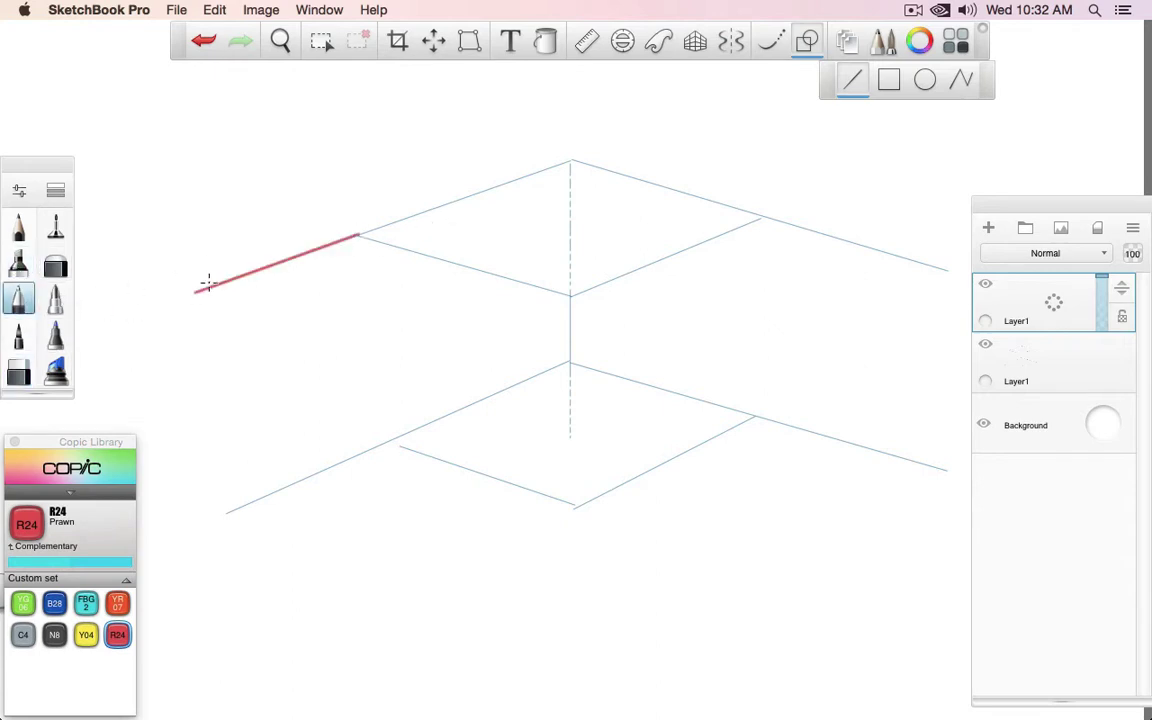
{"action": "left_click_drag", "start_coordinate": [390, 443], "coordinate": [223, 513]}
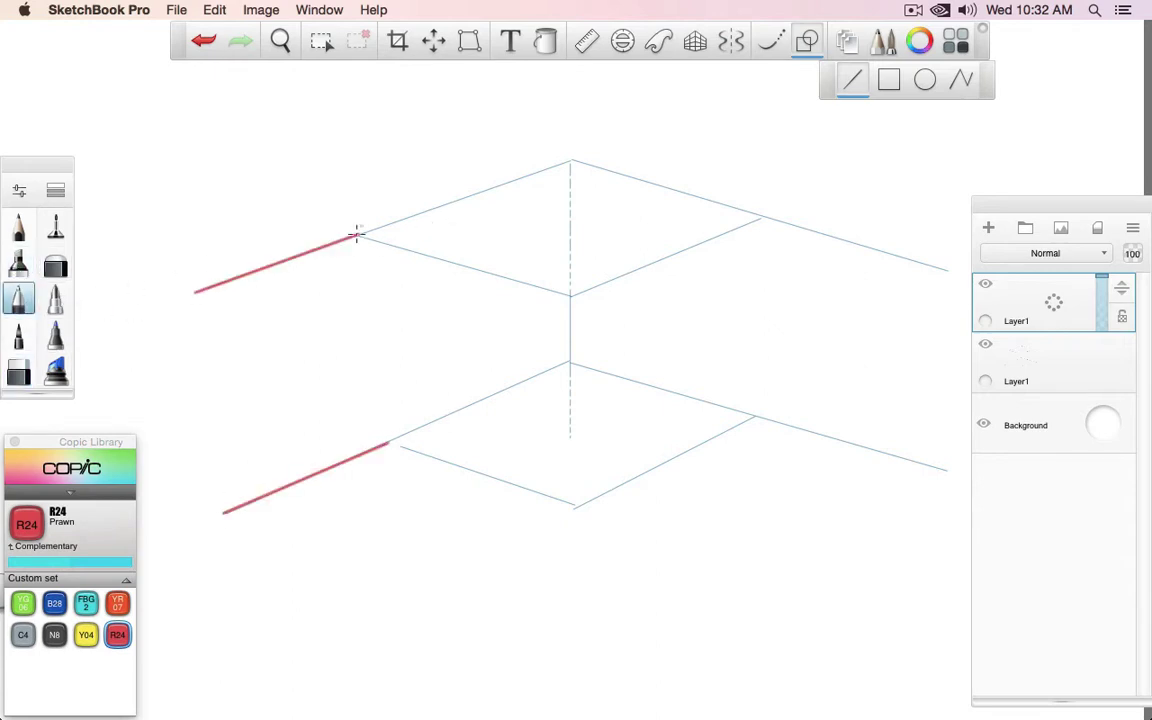
Step: Draw red verticals at the left and right side corners, and trace the upper and lower right outer edges
{"action": "left_click_drag", "start_coordinate": [363, 234], "coordinate": [363, 482]}
{"action": "mouse_move", "coordinate": [760, 218]}
{"action": "left_mouse_down"}
{"action": "mouse_move", "coordinate": [760, 420]}
{"action": "mouse_move", "coordinate": [963, 476]}
{"action": "left_mouse_up"}
{"action": "left_click_drag", "start_coordinate": [761, 218], "coordinate": [972, 276]}
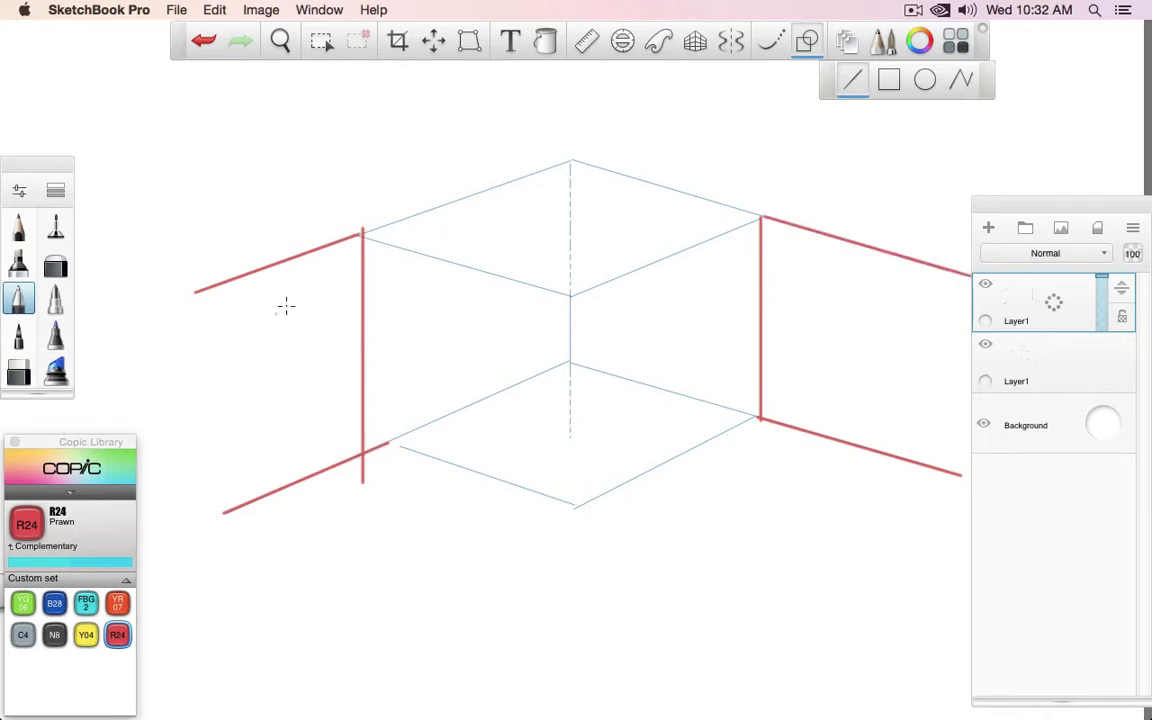
Step: Fit an ellipse guide of 20° and 0° rotation through the two upper side corners and trace its back arc in red
{"action": "left_click", "coordinate": [622, 41]}
{"action": "left_click_drag", "start_coordinate": [588, 274], "coordinate": [553, 276]}
{"action": "left_click_drag", "start_coordinate": [380, 273], "coordinate": [324, 275]}
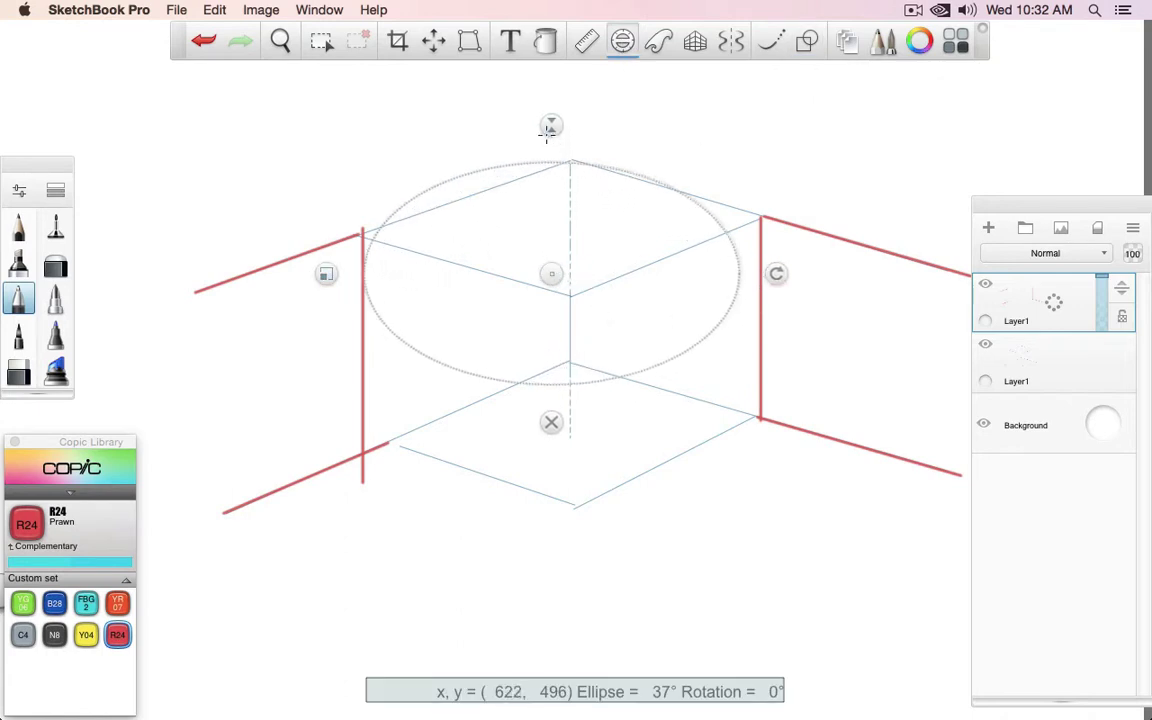
{"action": "left_click_drag", "start_coordinate": [548, 124], "coordinate": [548, 180]}
{"action": "left_click_drag", "start_coordinate": [549, 273], "coordinate": [565, 276]}
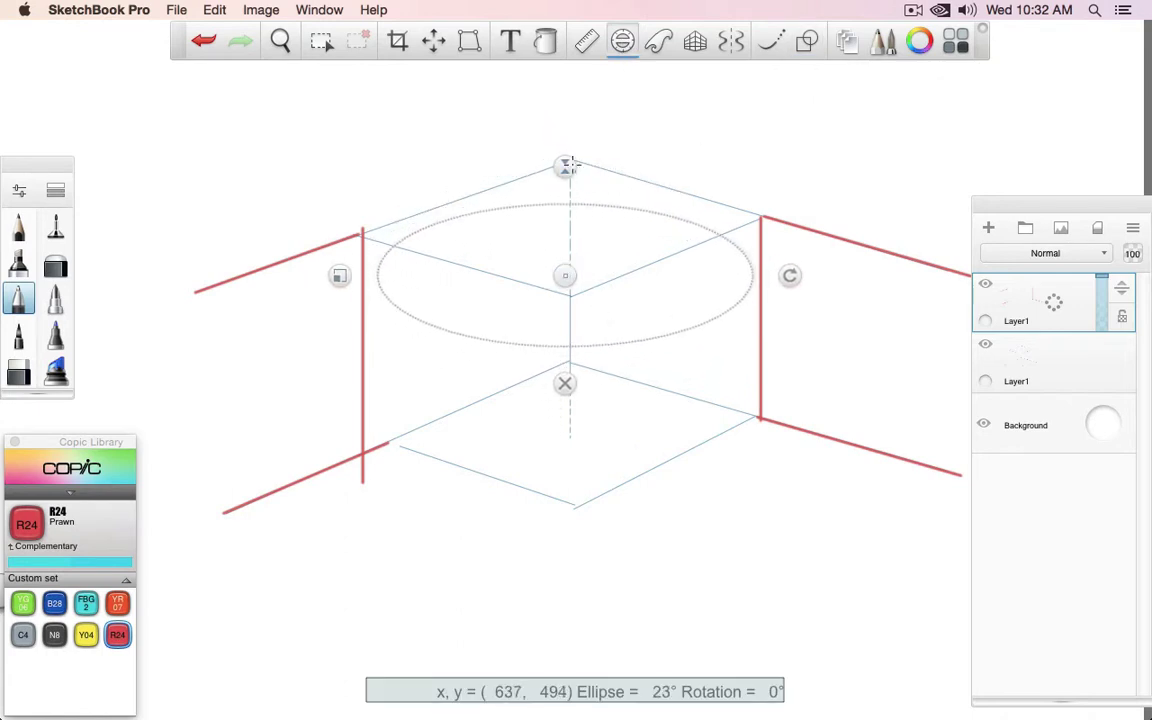
{"action": "left_click_drag", "start_coordinate": [565, 162], "coordinate": [558, 153]}
{"action": "left_click_drag", "start_coordinate": [339, 276], "coordinate": [298, 280]}
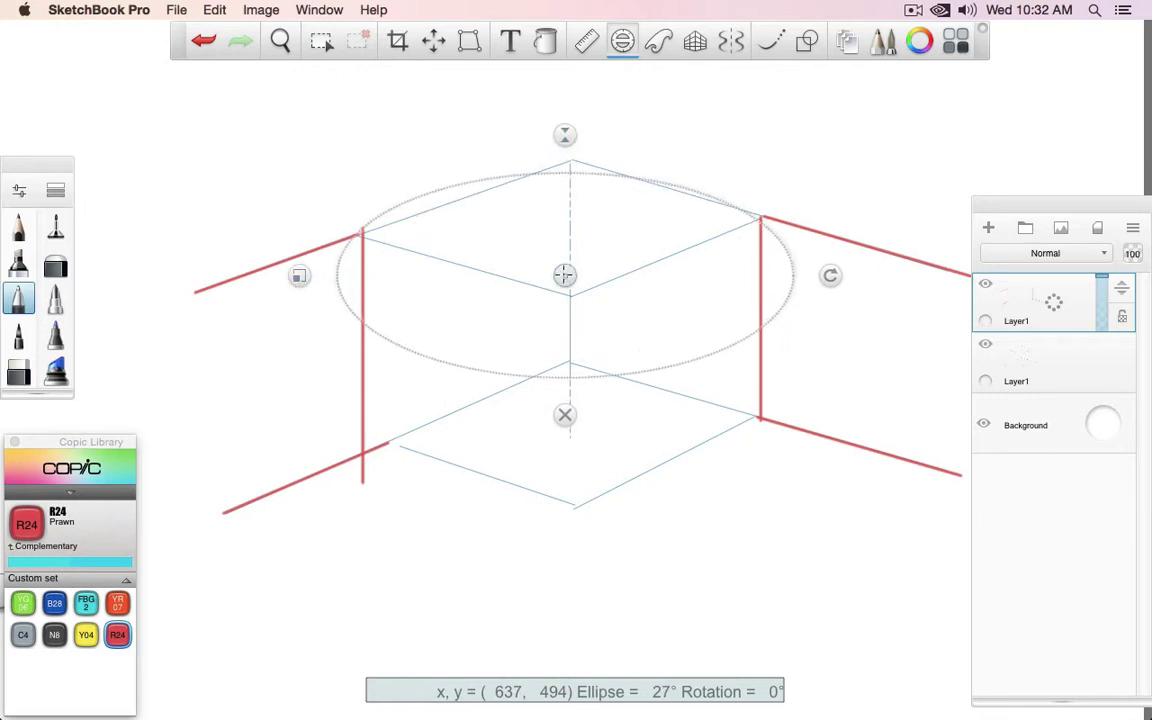
{"action": "mouse_move", "coordinate": [565, 276]}
{"action": "left_mouse_down"}
{"action": "mouse_move", "coordinate": [581, 280]}
{"action": "mouse_move", "coordinate": [565, 288]}
{"action": "left_mouse_up"}
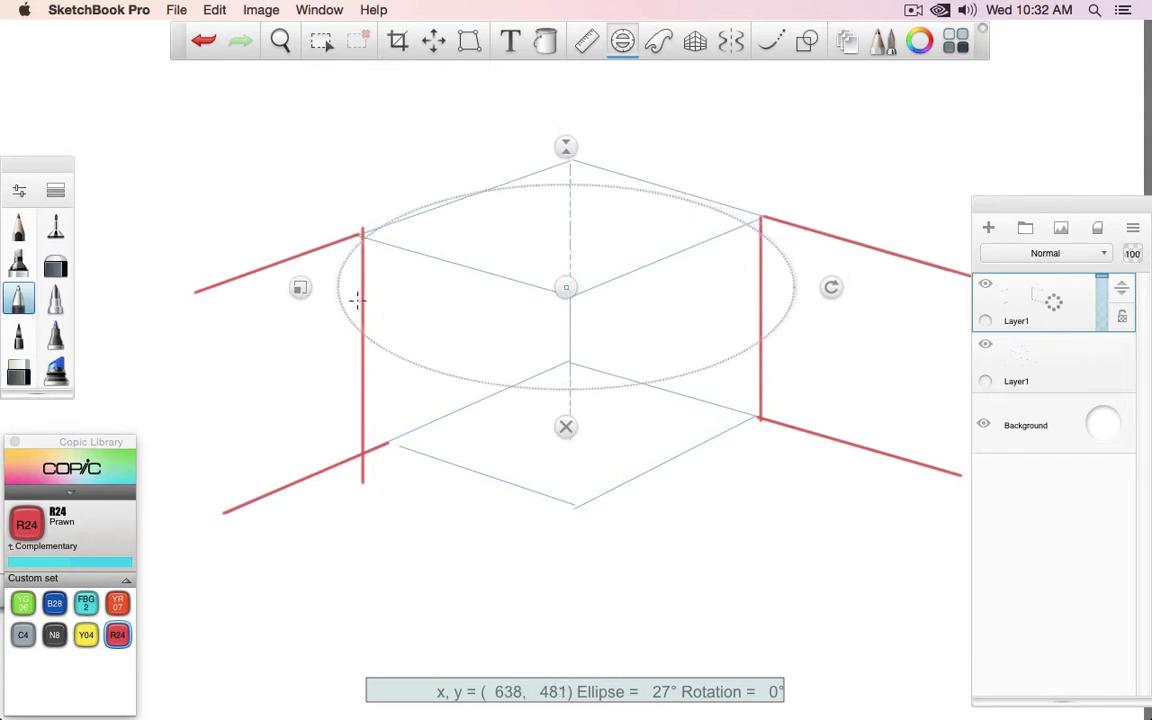
{"action": "left_click_drag", "start_coordinate": [300, 289], "coordinate": [263, 298]}
{"action": "left_click_drag", "start_coordinate": [566, 136], "coordinate": [567, 166]}
{"action": "left_click_drag", "start_coordinate": [566, 287], "coordinate": [577, 280]}
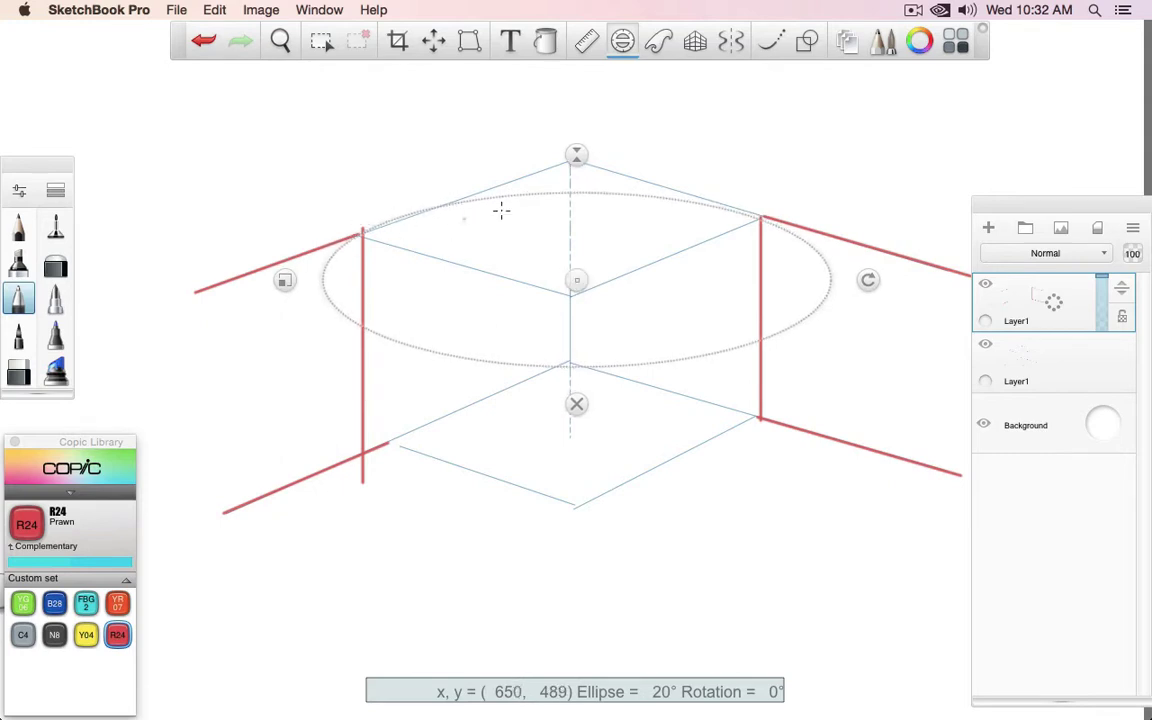
{"action": "left_click_drag", "start_coordinate": [396, 215], "coordinate": [779, 206]}
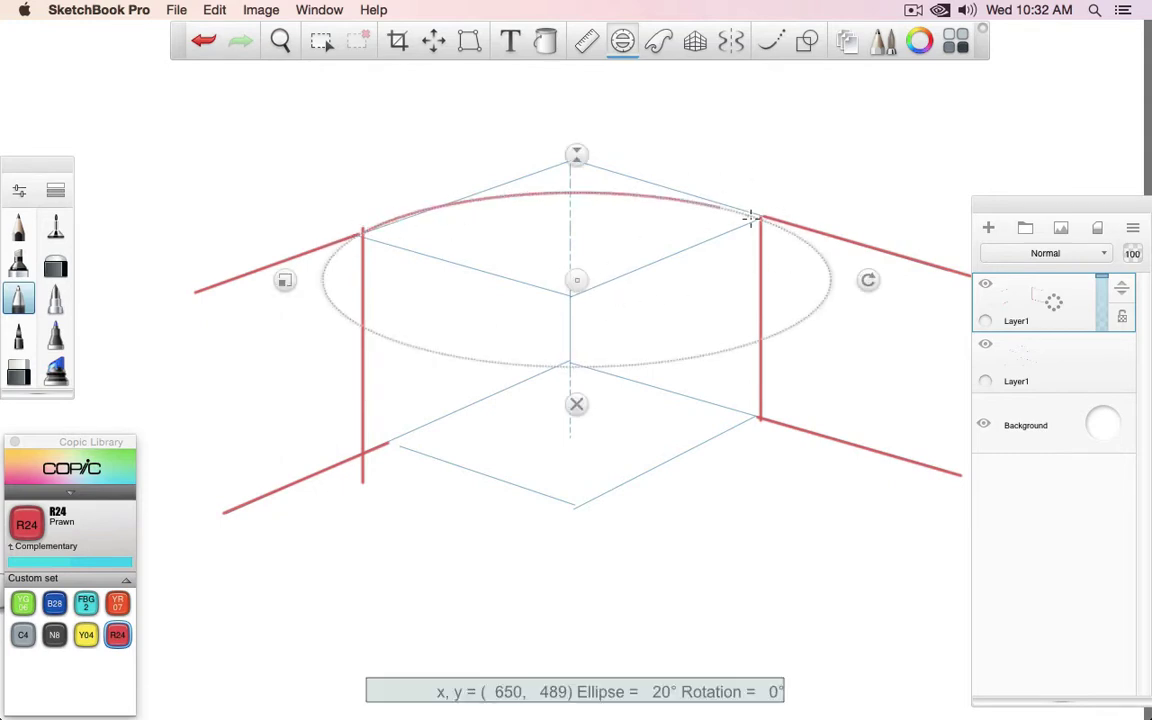
Step: Trace the matching lower back arc with the guide, remove the guide, and draw a red vertical down from the upper back corner
{"action": "left_click_drag", "start_coordinate": [577, 280], "coordinate": [591, 482]}
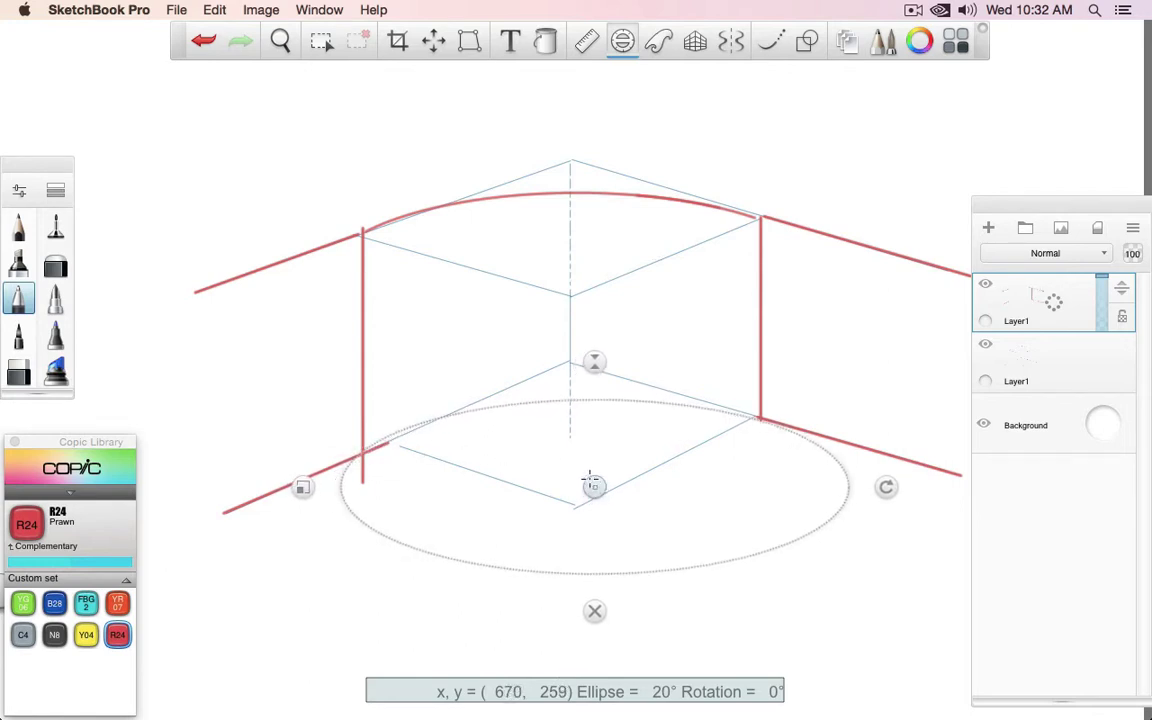
{"action": "mouse_move", "coordinate": [335, 430]}
{"action": "left_mouse_down"}
{"action": "mouse_move", "coordinate": [759, 402]}
{"action": "mouse_move", "coordinate": [785, 428]}
{"action": "left_mouse_up"}
{"action": "left_click", "coordinate": [594, 611]}
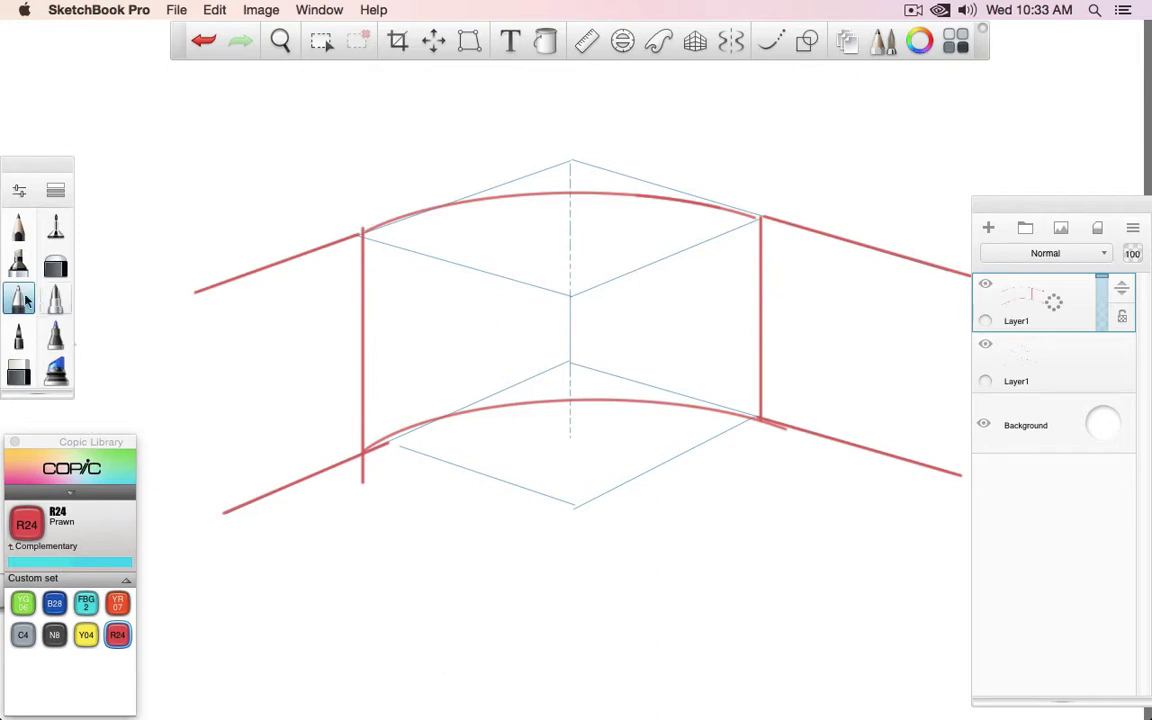
{"action": "left_click", "coordinate": [806, 44]}
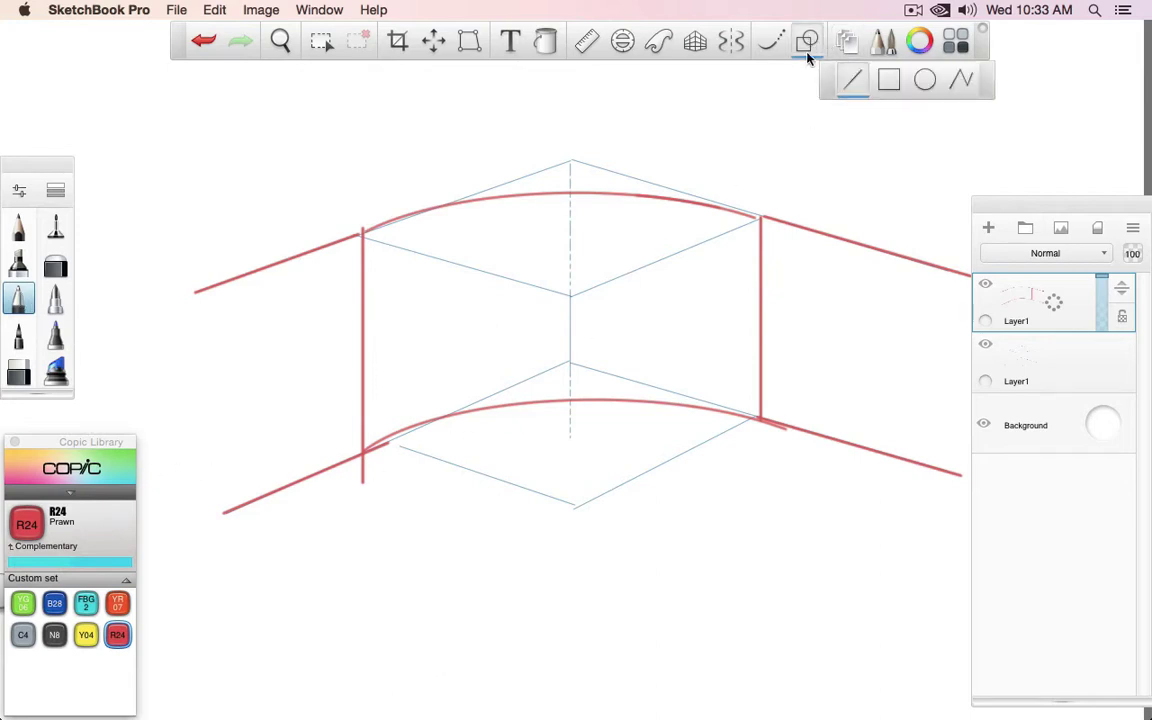
{"action": "left_click_drag", "start_coordinate": [570, 157], "coordinate": [570, 360]}
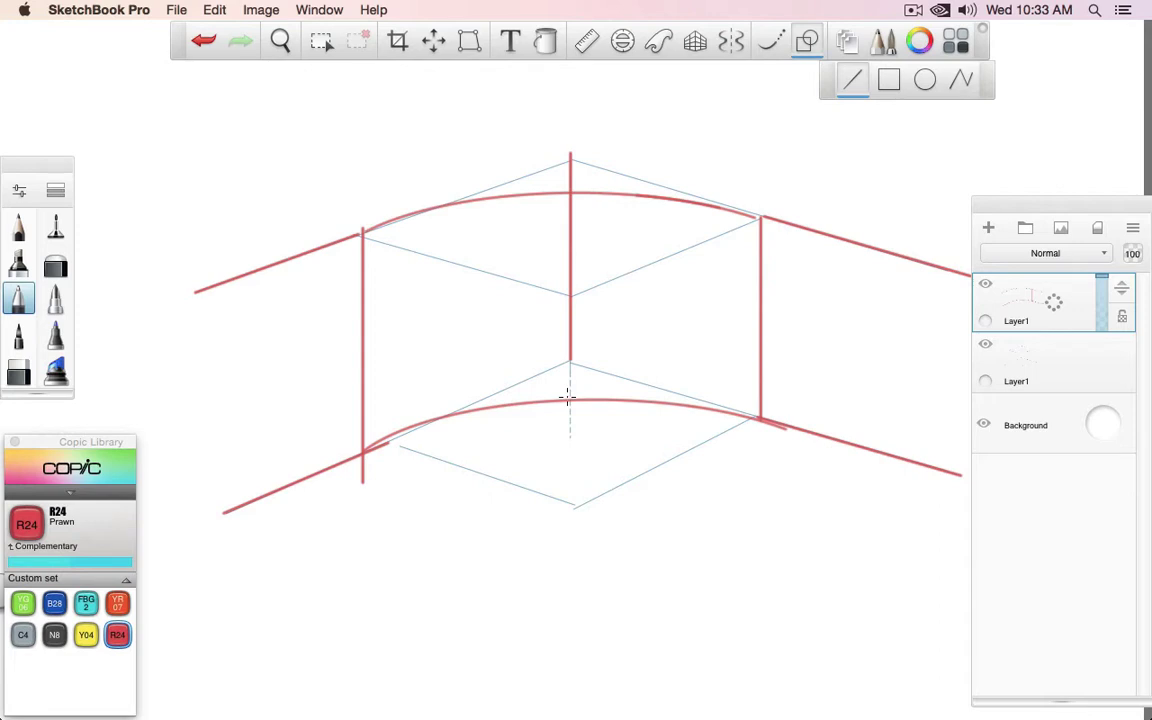
Step: Hide the layer with the red linework and add a new layer above it
{"action": "left_click", "coordinate": [985, 285]}
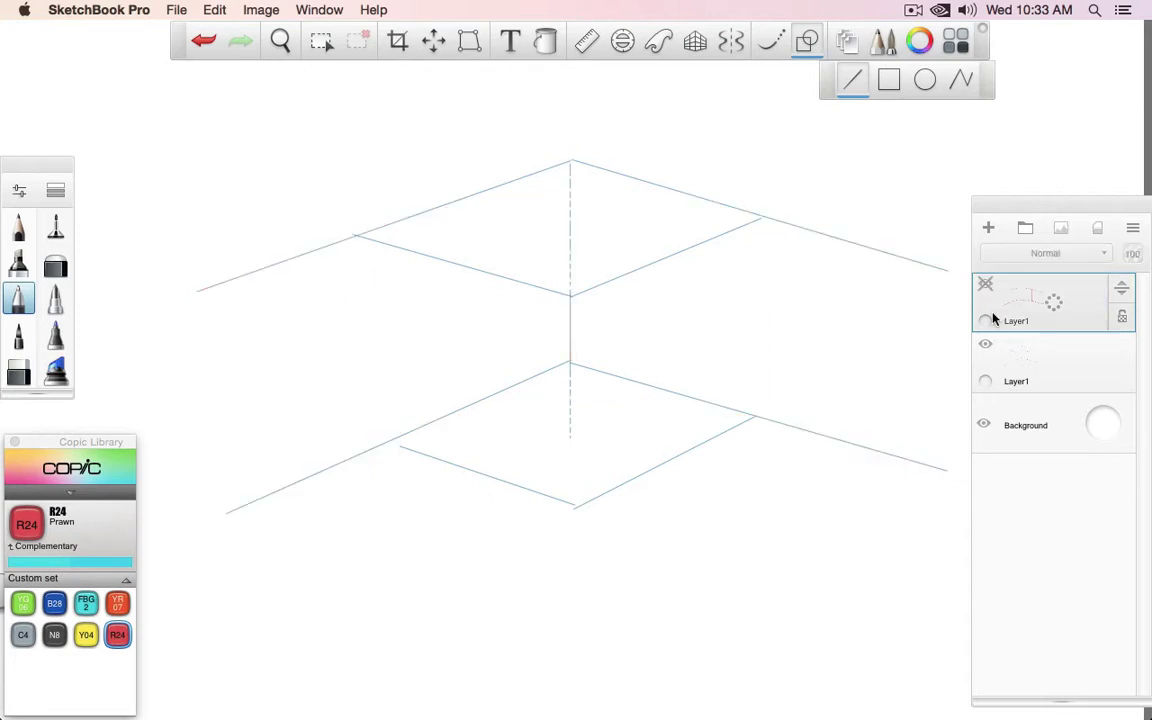
{"action": "left_click", "coordinate": [990, 228]}
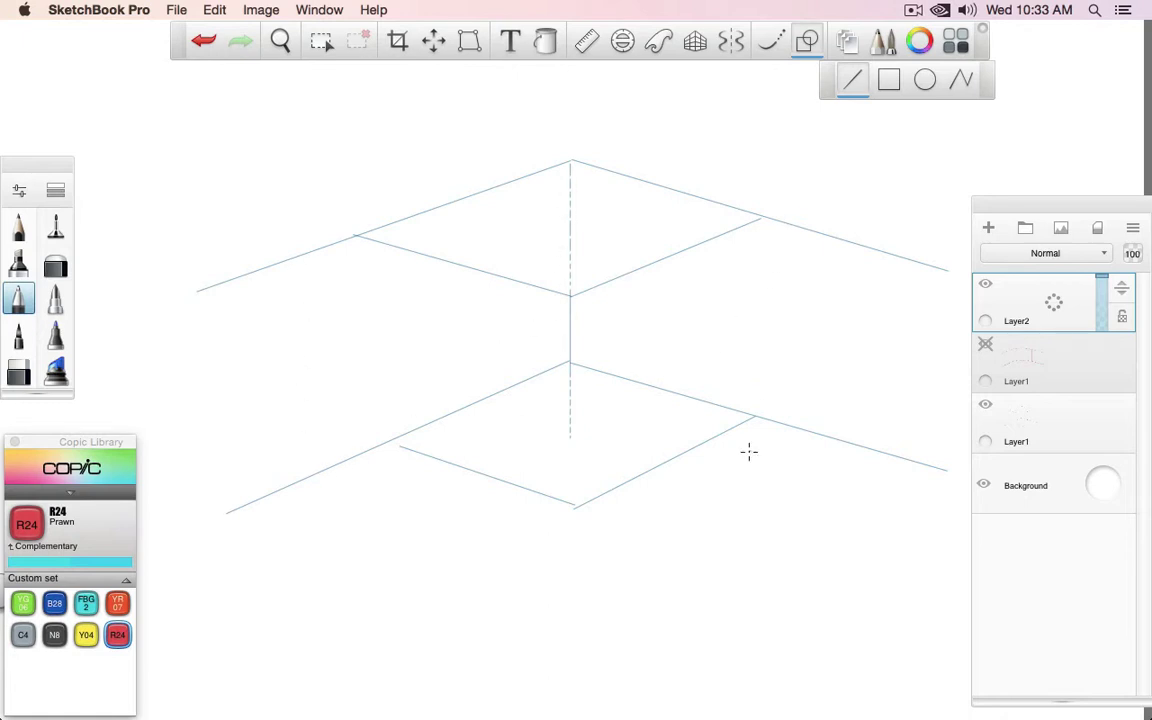
{"action": "left_click", "coordinate": [622, 40]}
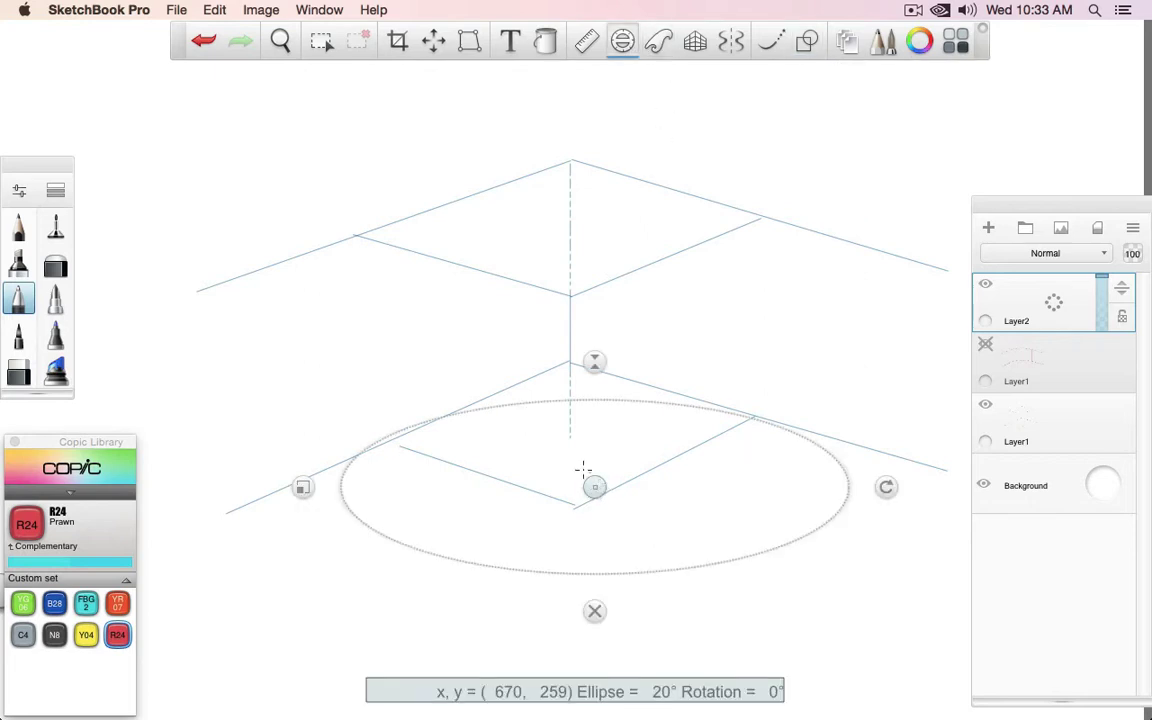
{"action": "left_click_drag", "start_coordinate": [395, 437], "coordinate": [820, 452]}
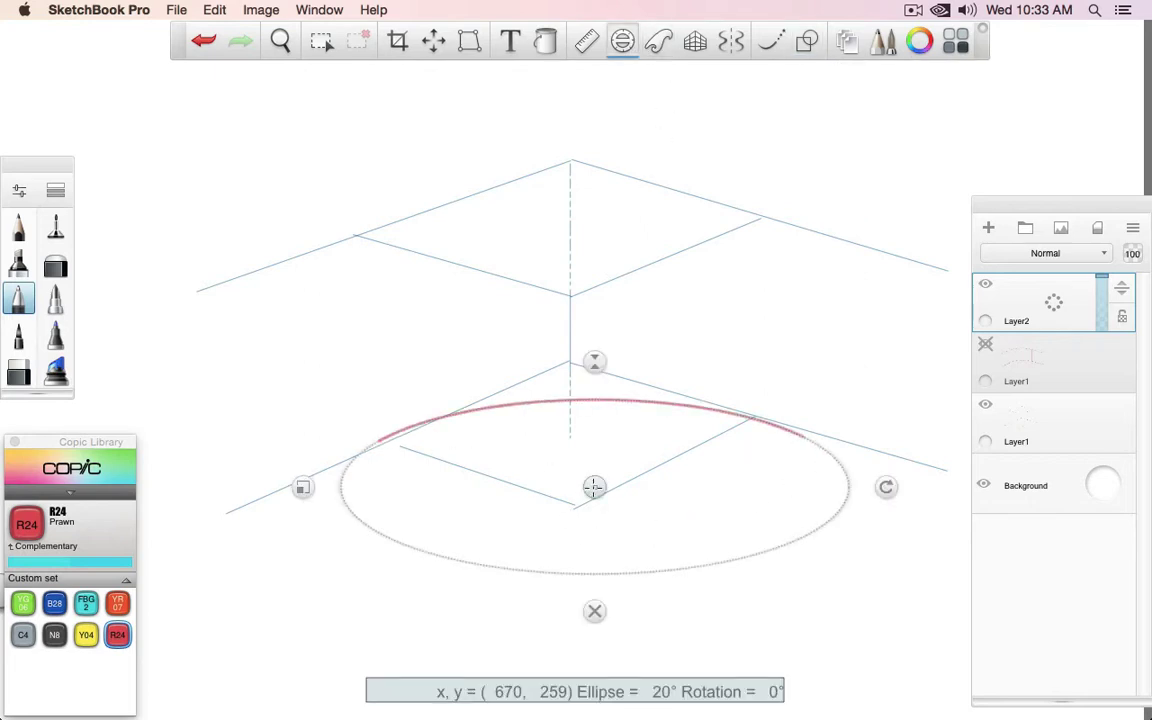
{"action": "mouse_move", "coordinate": [594, 487]}
{"action": "left_mouse_down"}
{"action": "mouse_move", "coordinate": [558, 291]}
{"action": "mouse_move", "coordinate": [573, 284]}
{"action": "left_mouse_up"}
{"action": "left_click_drag", "start_coordinate": [358, 236], "coordinate": [758, 219]}
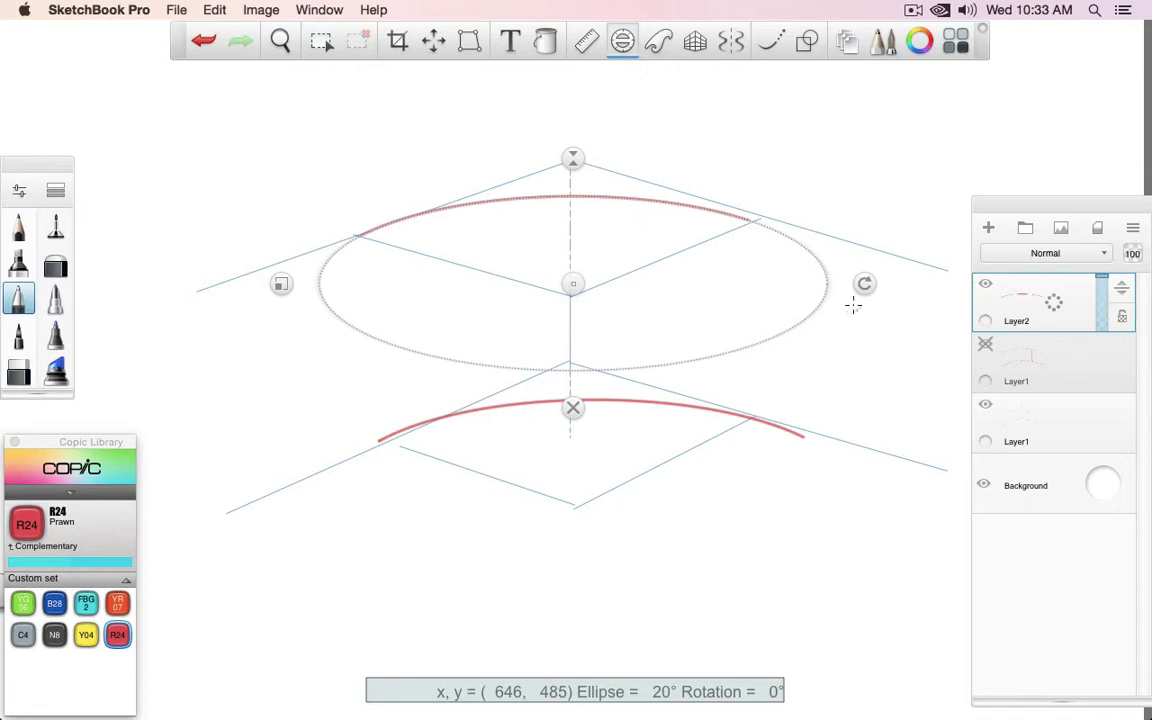
{"action": "left_click", "coordinate": [573, 407]}
{"action": "key", "text": "super+z"}
{"action": "key", "text": "super+z"}
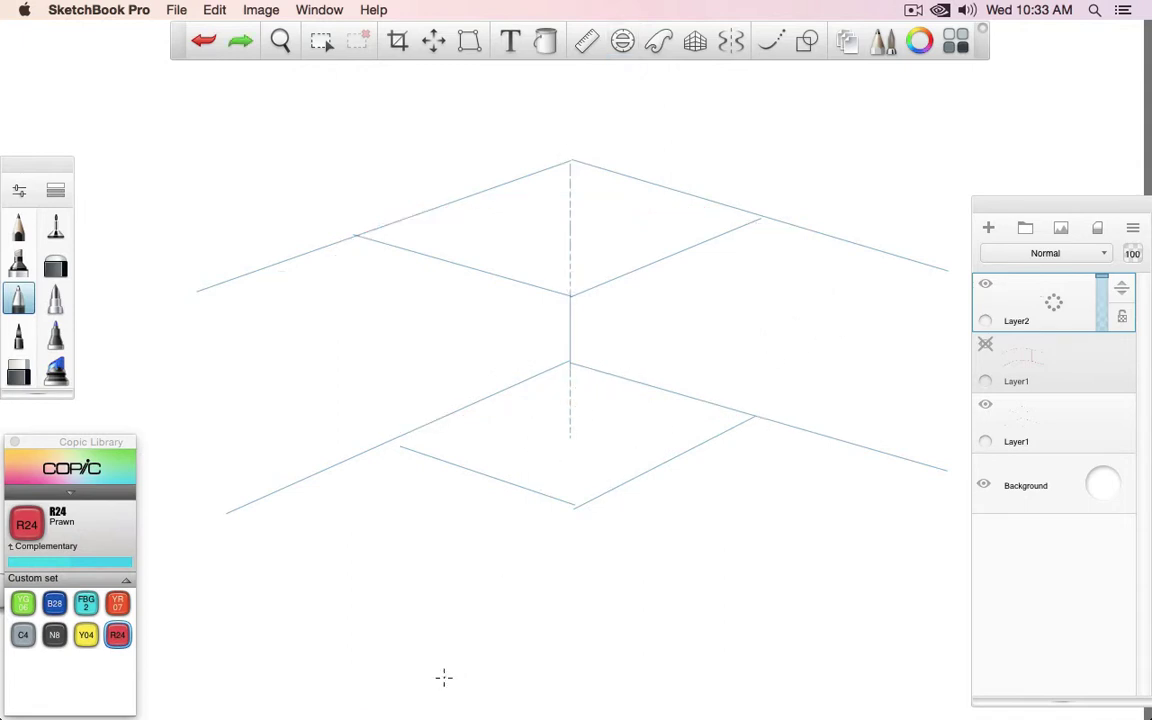
Step: Position the 20° ellipse guide through the upper side corners, trace the upper back arc in red, and remove the guide
{"action": "left_click", "coordinate": [622, 40]}
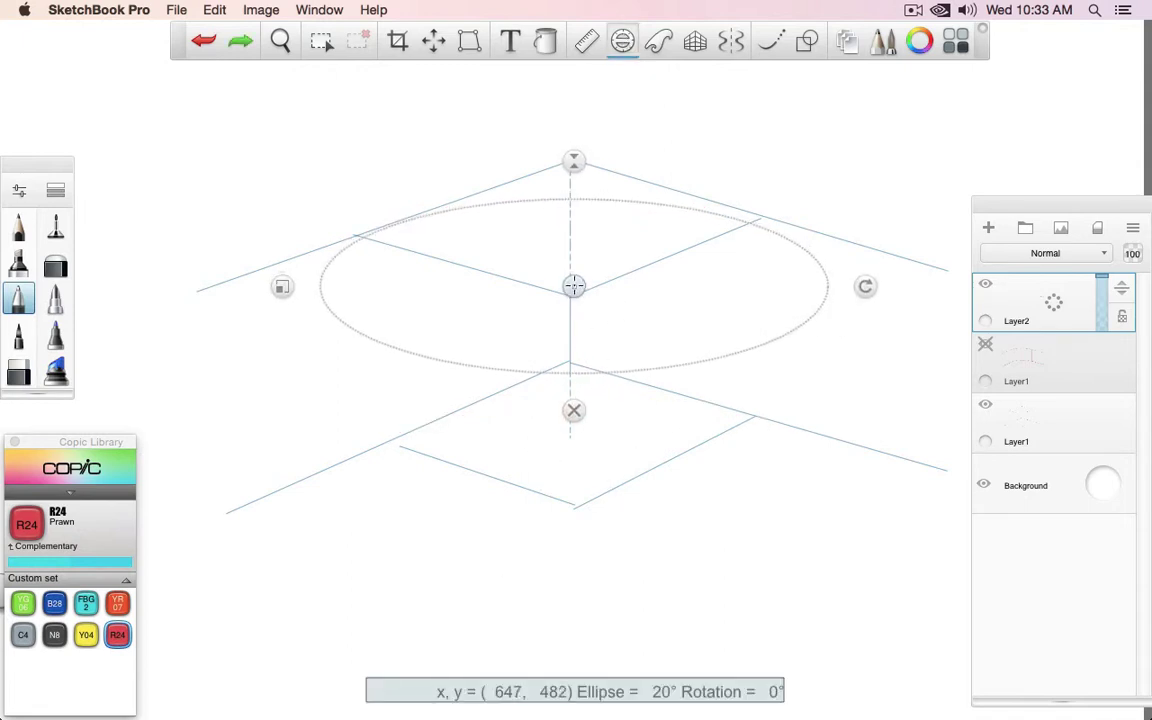
{"action": "left_click_drag", "start_coordinate": [573, 286], "coordinate": [578, 278]}
{"action": "mouse_move", "coordinate": [330, 210]}
{"action": "left_mouse_down"}
{"action": "mouse_move", "coordinate": [637, 180]}
{"action": "mouse_move", "coordinate": [765, 215]}
{"action": "left_mouse_up"}
{"action": "left_click", "coordinate": [577, 402]}
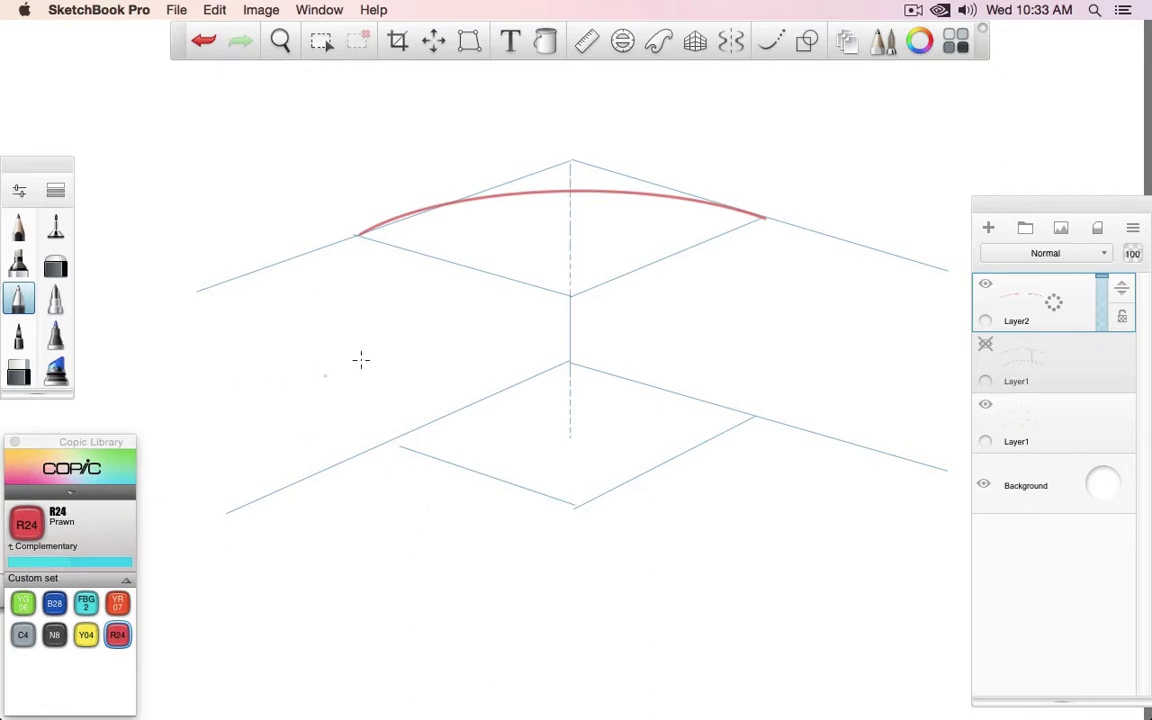
Step: Draw the front vertical edge and outline the left and right faces of the box with straight red lines
{"action": "left_click", "coordinate": [574, 506]}
{"action": "left_click", "coordinate": [571, 296], "text": "shift"}
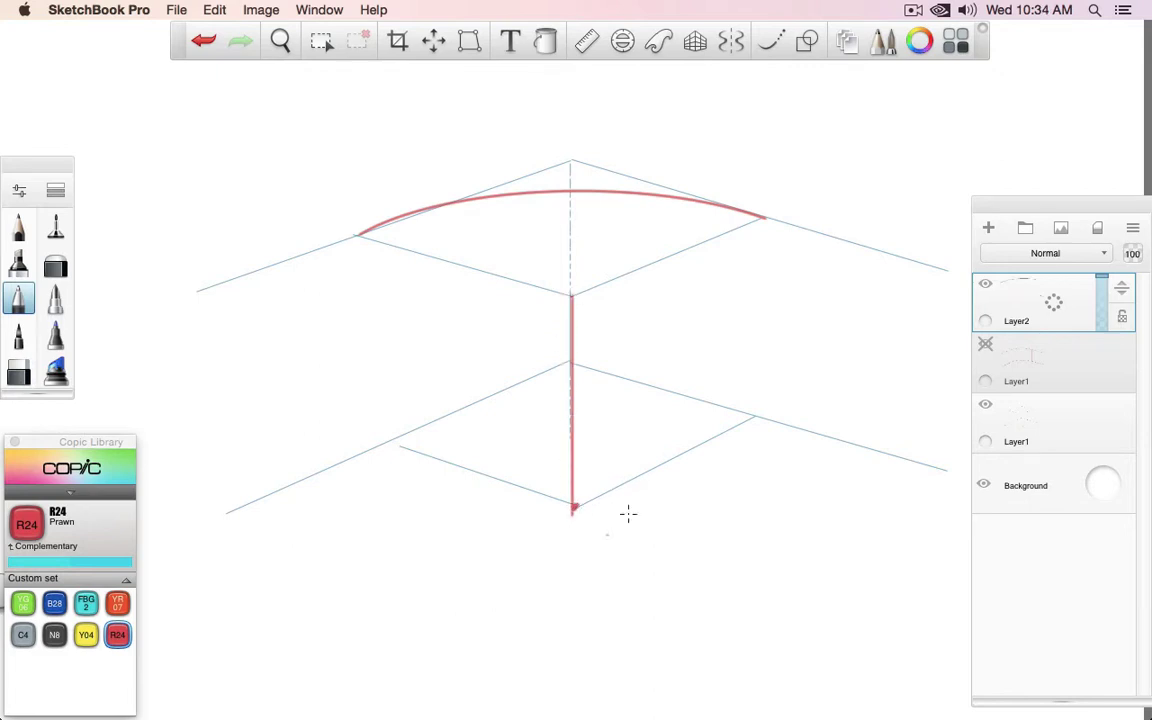
{"action": "left_click", "coordinate": [808, 42]}
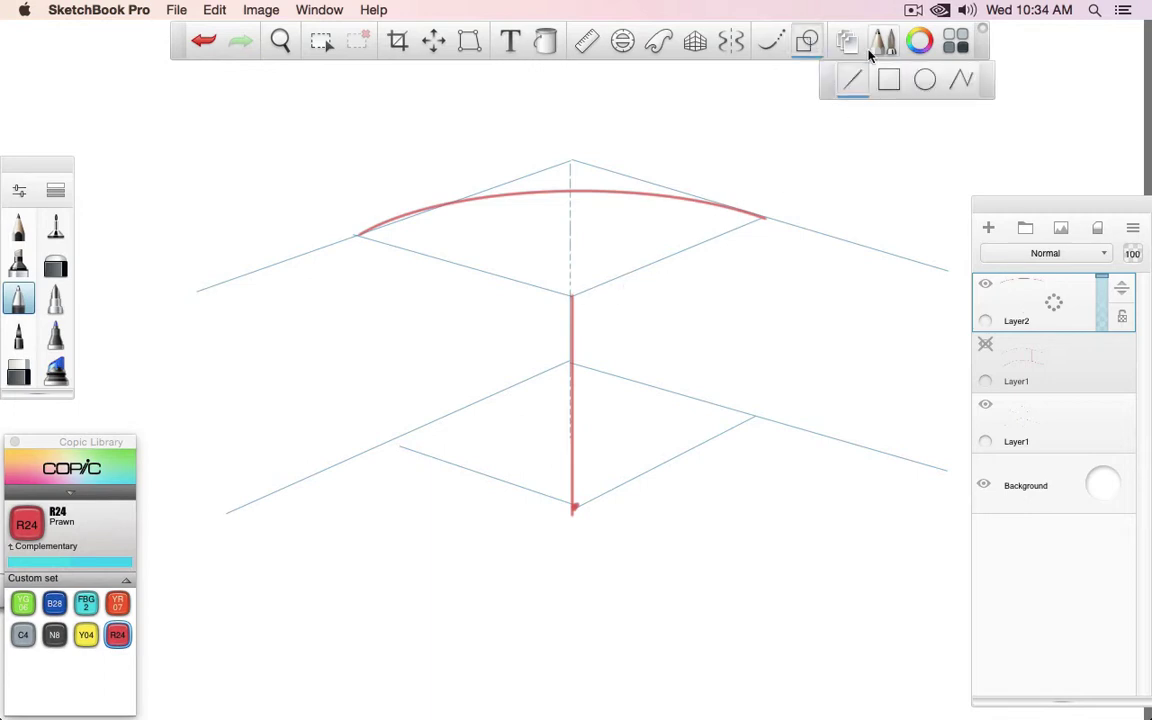
{"action": "mouse_move", "coordinate": [571, 296]}
{"action": "left_mouse_down"}
{"action": "mouse_move", "coordinate": [768, 213]}
{"action": "mouse_move", "coordinate": [764, 416]}
{"action": "left_mouse_up"}
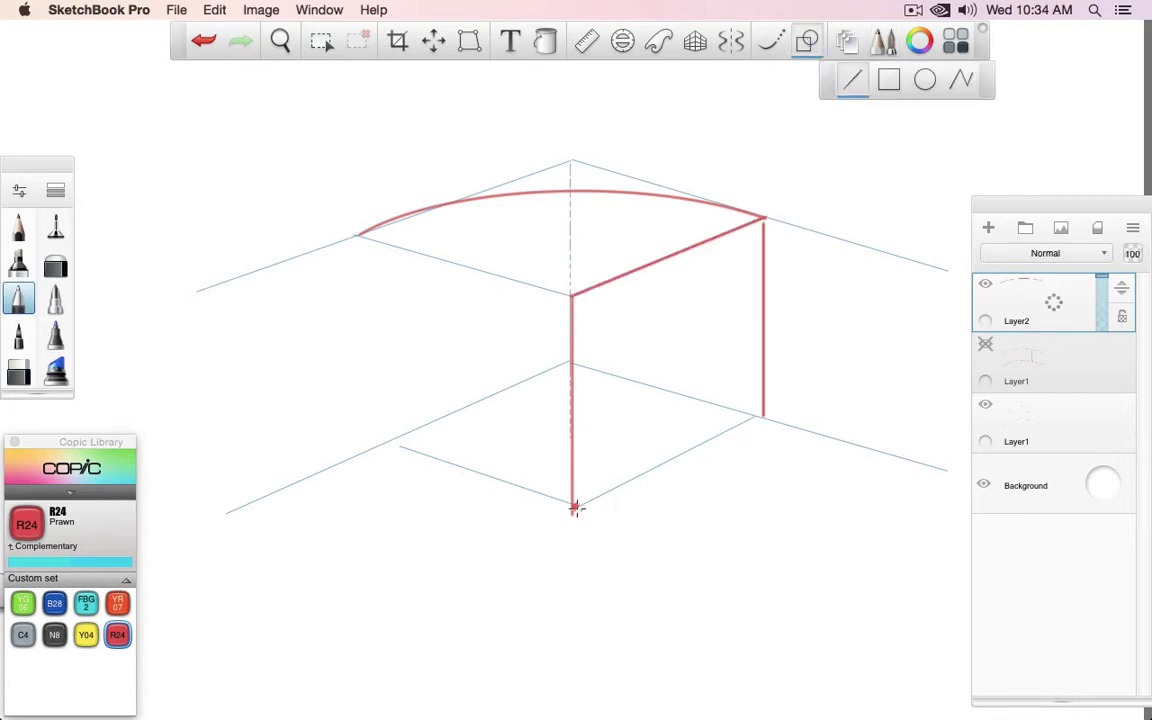
{"action": "left_click_drag", "start_coordinate": [571, 508], "coordinate": [764, 416]}
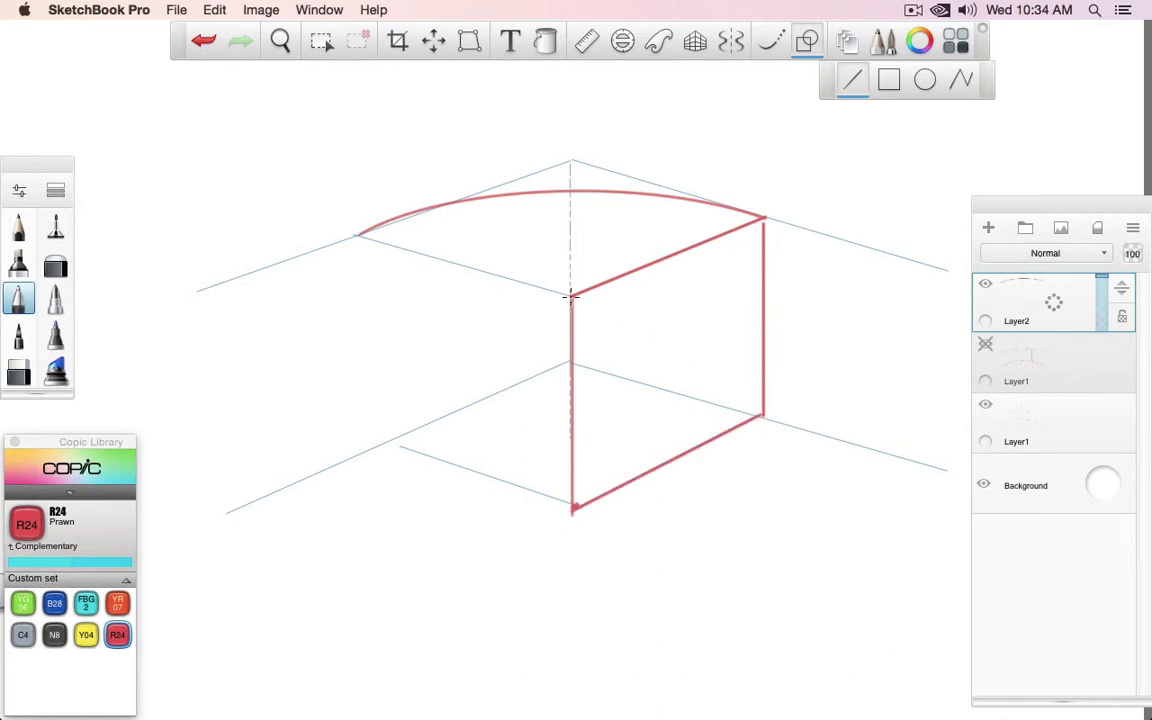
{"action": "mouse_move", "coordinate": [571, 296]}
{"action": "left_mouse_down"}
{"action": "mouse_move", "coordinate": [363, 239]}
{"action": "mouse_move", "coordinate": [380, 442]}
{"action": "mouse_move", "coordinate": [368, 448]}
{"action": "left_mouse_up"}
{"action": "left_click_drag", "start_coordinate": [568, 508], "coordinate": [363, 448]}
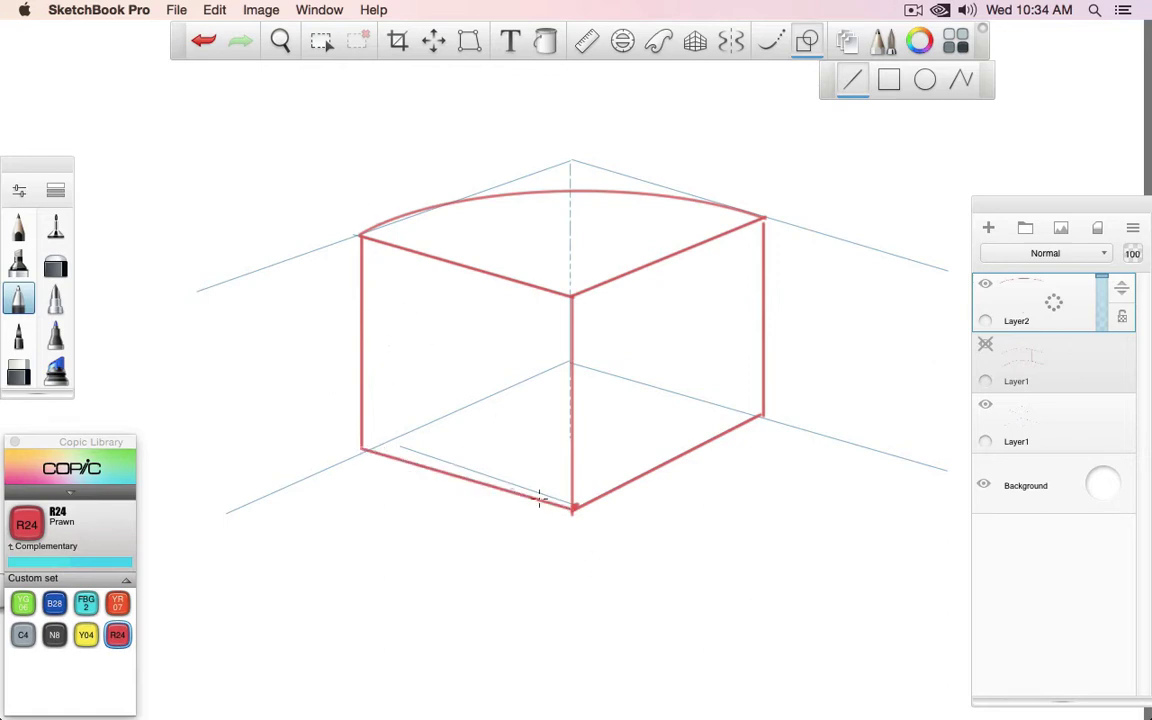
Step: Draw smooth red curves across the right and left faces, from each upper side corner to the lower front corner
{"action": "left_click", "coordinate": [770, 42]}
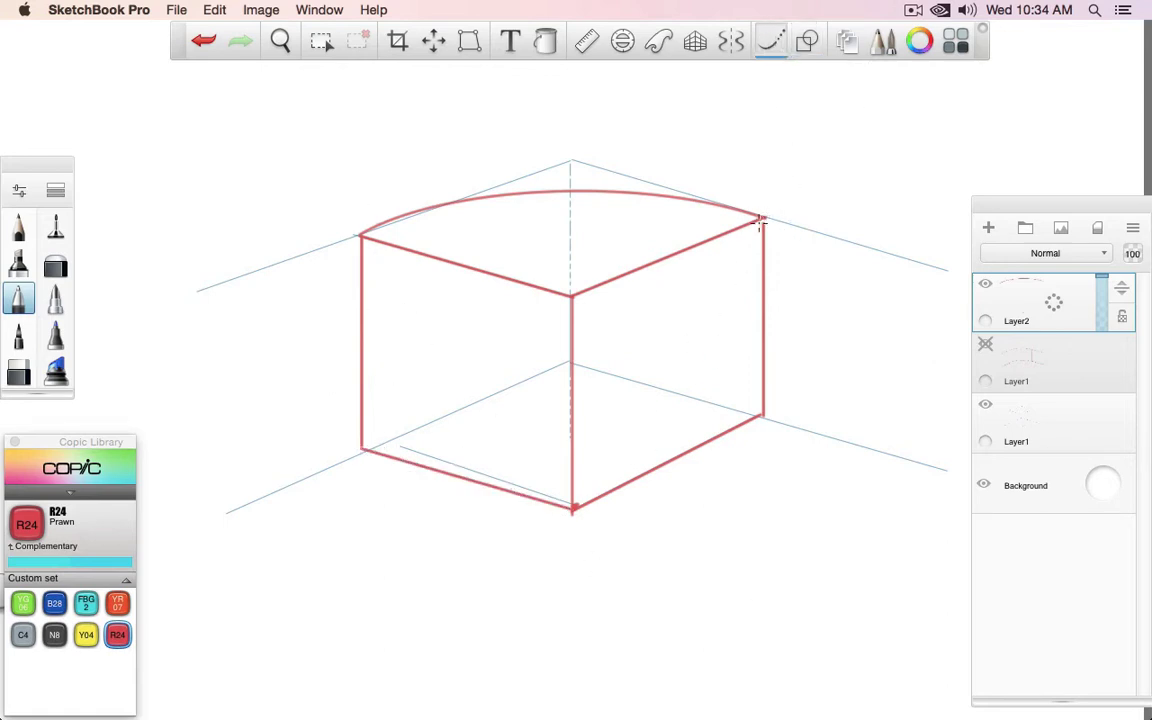
{"action": "left_click_drag", "start_coordinate": [760, 216], "coordinate": [570, 505]}
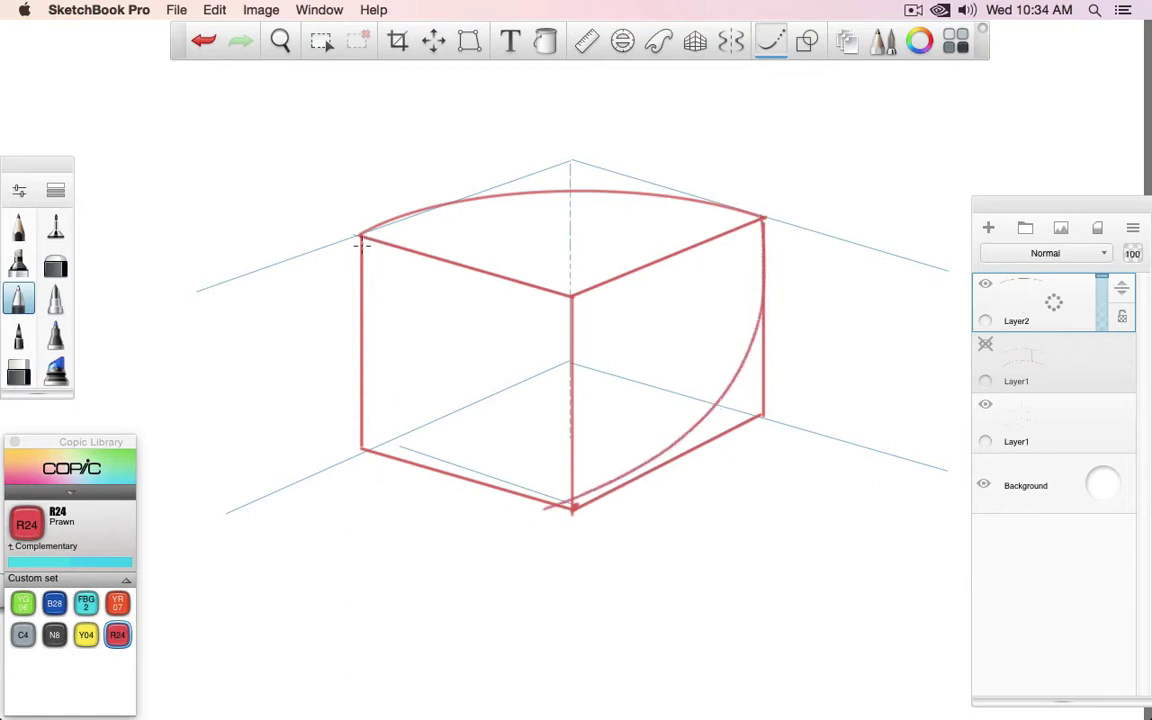
{"action": "mouse_move", "coordinate": [362, 237]}
{"action": "left_mouse_down"}
{"action": "mouse_move", "coordinate": [373, 337]}
{"action": "mouse_move", "coordinate": [443, 441]}
{"action": "mouse_move", "coordinate": [572, 505]}
{"action": "left_mouse_up"}
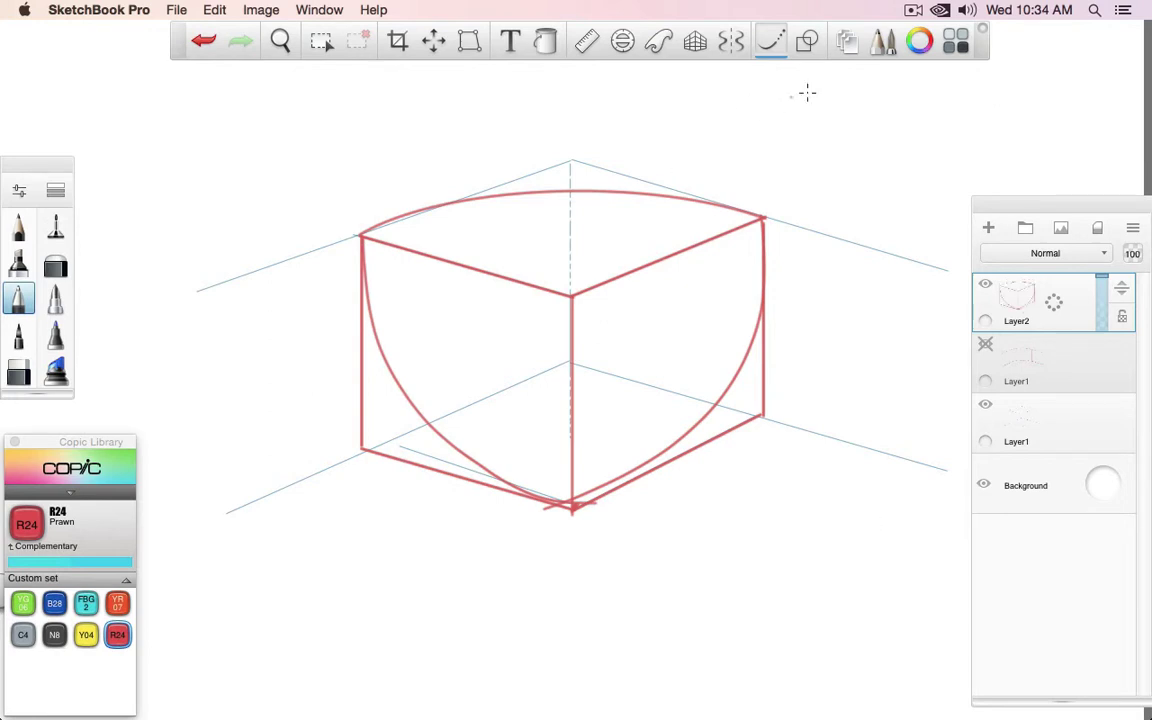
Step: Extend straight red lines outward from the upper left and right corners and diagonally both ways from the lower front corner
{"action": "left_click", "coordinate": [805, 44]}
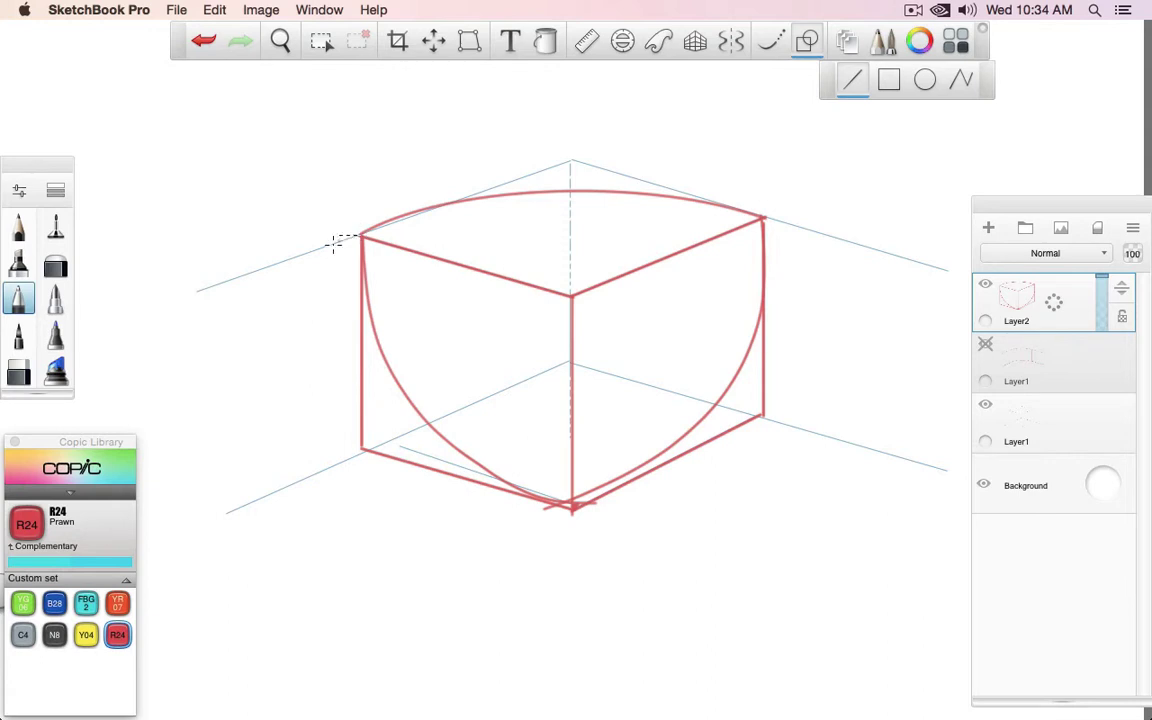
{"action": "left_click_drag", "start_coordinate": [361, 237], "coordinate": [194, 295]}
{"action": "key", "text": "super+z"}
{"action": "left_click_drag", "start_coordinate": [361, 237], "coordinate": [174, 298]}
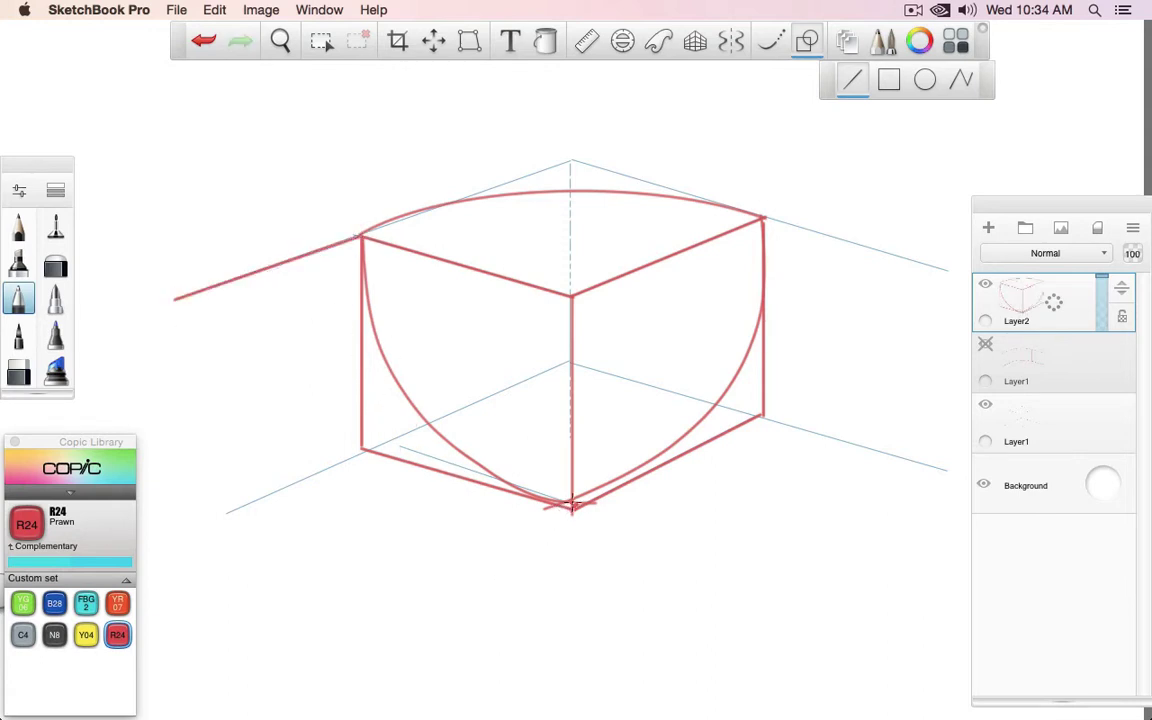
{"action": "left_click_drag", "start_coordinate": [572, 505], "coordinate": [238, 680]}
{"action": "left_click_drag", "start_coordinate": [572, 505], "coordinate": [937, 625]}
{"action": "left_click_drag", "start_coordinate": [764, 218], "coordinate": [972, 276]}
Step: Erase the straight red box edges around the curved faces, including the front vertical, and hide the blue perspective layer
{"action": "left_click", "coordinate": [18, 371]}
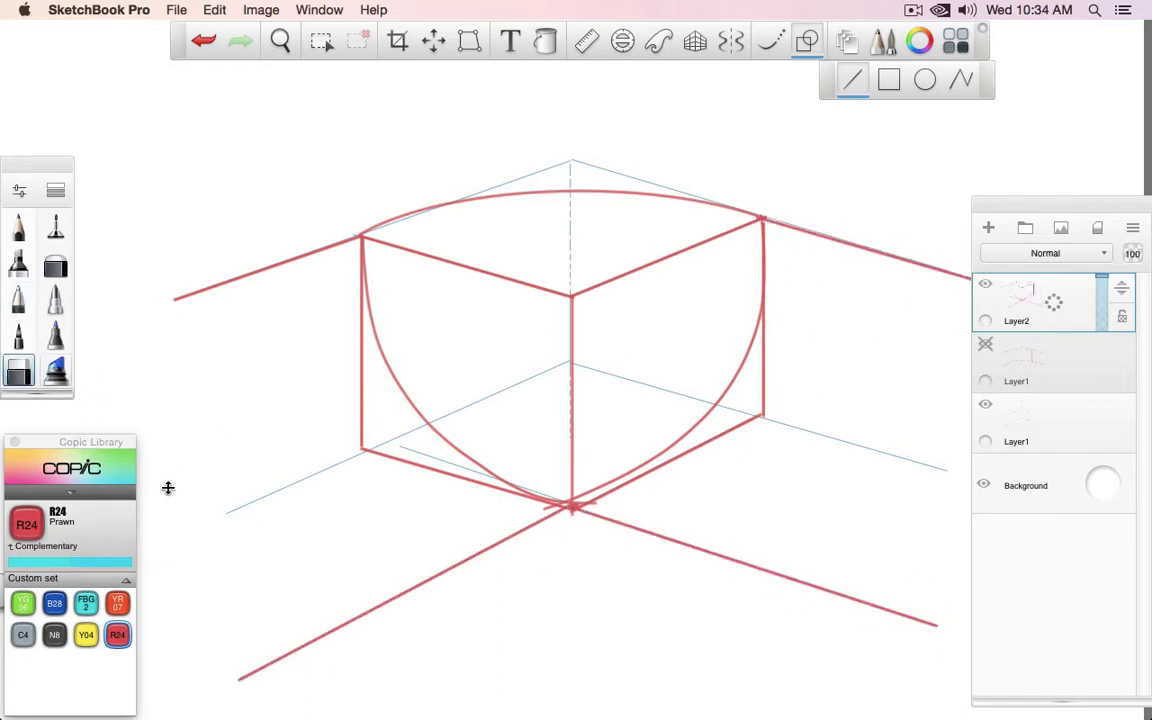
{"action": "mouse_move", "coordinate": [769, 377]}
{"action": "left_mouse_down"}
{"action": "mouse_move", "coordinate": [755, 431]}
{"action": "mouse_move", "coordinate": [781, 370]}
{"action": "mouse_move", "coordinate": [756, 416]}
{"action": "mouse_move", "coordinate": [644, 479]}
{"action": "mouse_move", "coordinate": [717, 434]}
{"action": "mouse_move", "coordinate": [650, 470]}
{"action": "left_mouse_up"}
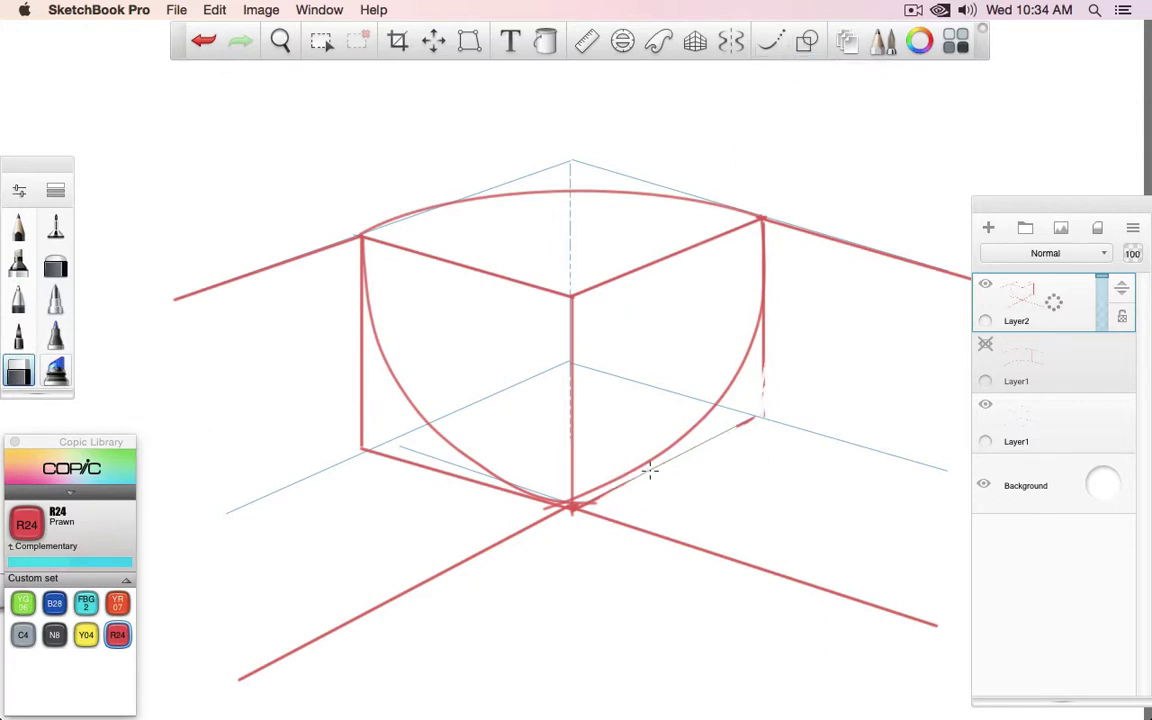
{"action": "left_click_drag", "start_coordinate": [765, 381], "coordinate": [760, 339]}
{"action": "mouse_move", "coordinate": [367, 309]}
{"action": "left_mouse_down"}
{"action": "mouse_move", "coordinate": [368, 452]}
{"action": "mouse_move", "coordinate": [540, 497]}
{"action": "left_mouse_up"}
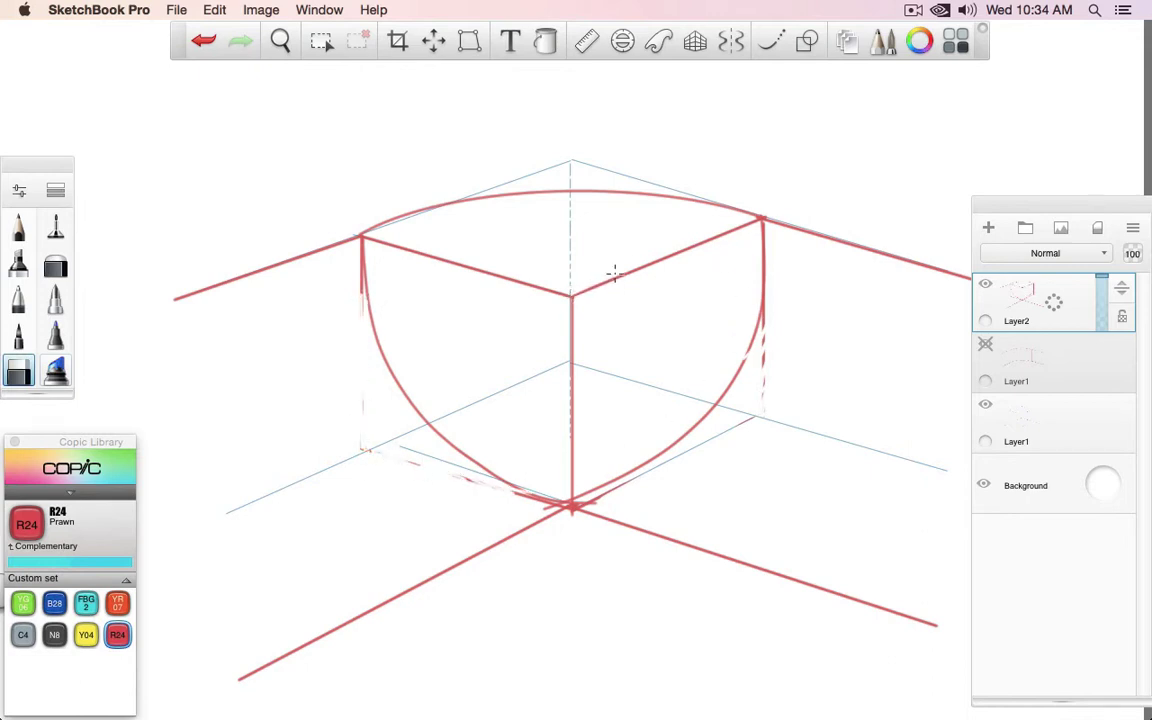
{"action": "mouse_move", "coordinate": [612, 267]}
{"action": "left_mouse_down"}
{"action": "mouse_move", "coordinate": [677, 250]}
{"action": "mouse_move", "coordinate": [579, 297]}
{"action": "mouse_move", "coordinate": [745, 225]}
{"action": "left_mouse_up"}
{"action": "mouse_move", "coordinate": [572, 300]}
{"action": "left_mouse_down"}
{"action": "mouse_move", "coordinate": [567, 454]}
{"action": "mouse_move", "coordinate": [515, 281]}
{"action": "mouse_move", "coordinate": [362, 236]}
{"action": "left_mouse_up"}
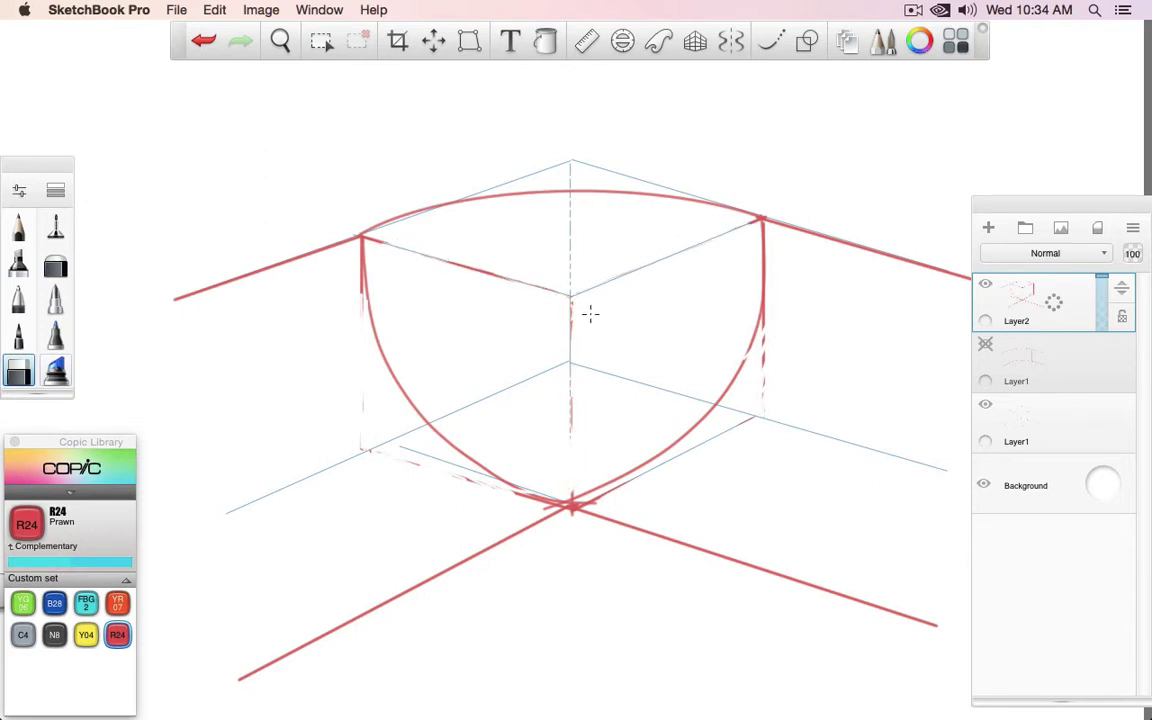
{"action": "left_click", "coordinate": [987, 422]}
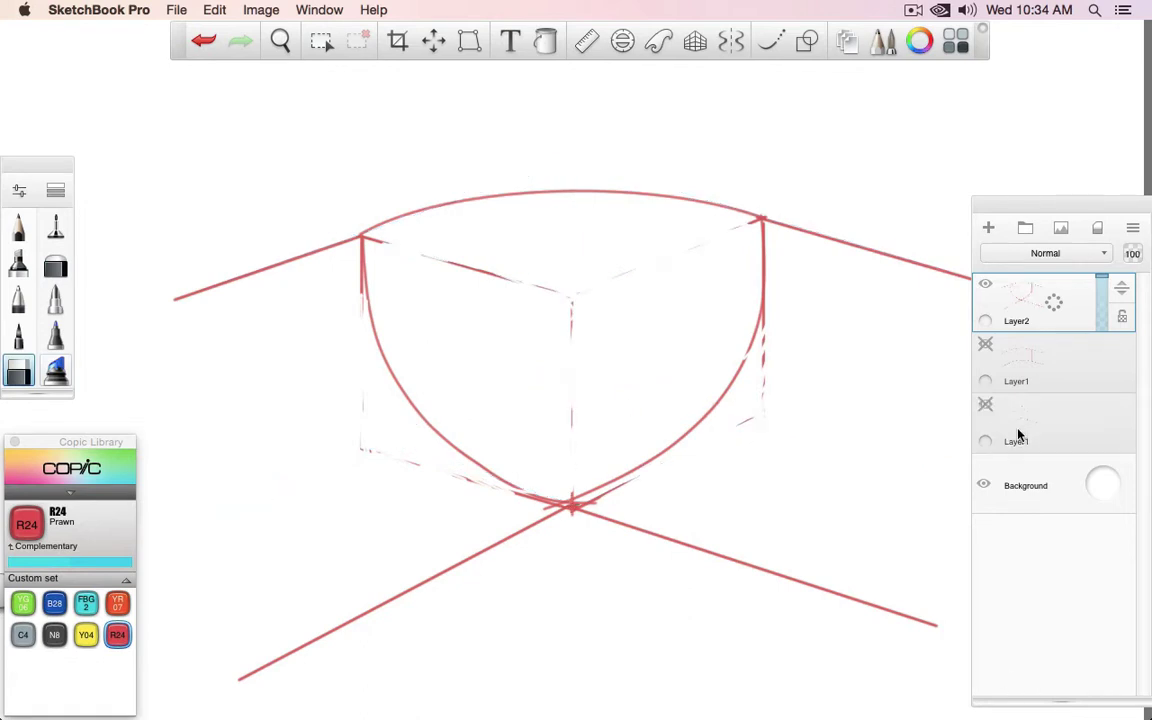
{"action": "mouse_move", "coordinate": [776, 324]}
{"action": "left_mouse_down"}
{"action": "mouse_move", "coordinate": [732, 429]}
{"action": "mouse_move", "coordinate": [761, 398]}
{"action": "mouse_move", "coordinate": [767, 323]}
{"action": "mouse_move", "coordinate": [746, 425]}
{"action": "mouse_move", "coordinate": [662, 428]}
{"action": "left_mouse_up"}
Step: Draw thin straight red lines running outward from the middle of the left and right curved face edges
{"action": "left_click", "coordinate": [55, 227]}
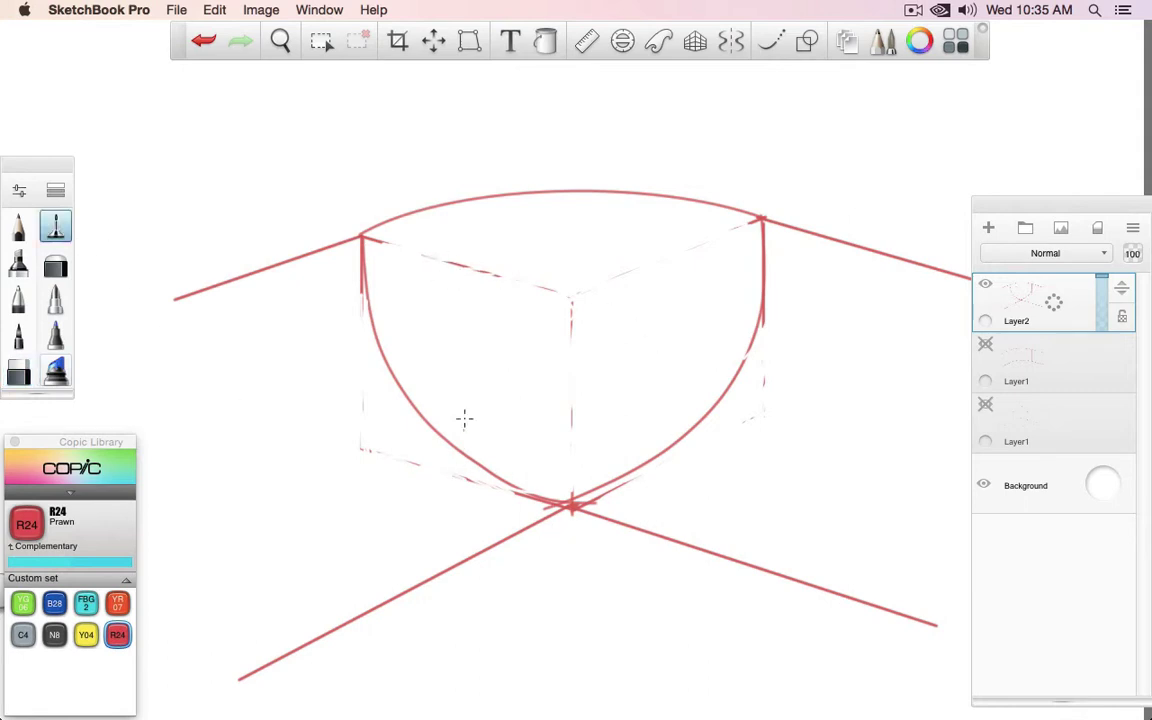
{"action": "left_click_drag", "start_coordinate": [378, 370], "coordinate": [161, 466]}
{"action": "key", "text": "super+z"}
{"action": "left_click", "coordinate": [807, 40]}
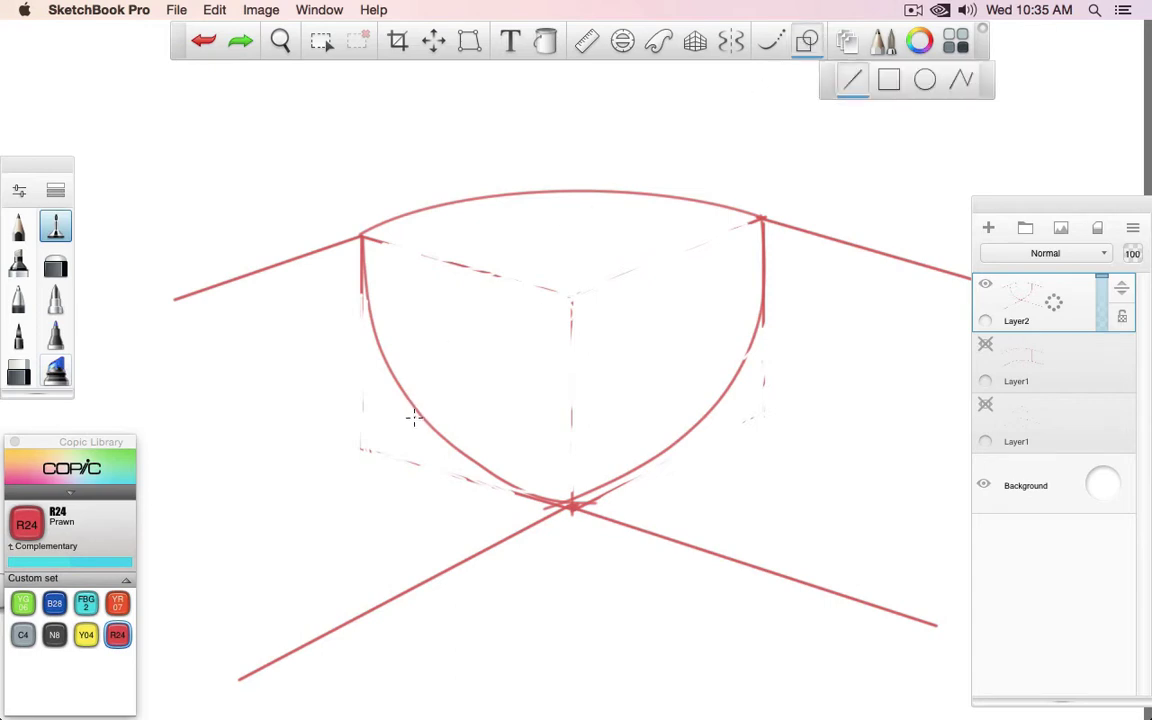
{"action": "left_click_drag", "start_coordinate": [415, 420], "coordinate": [183, 519]}
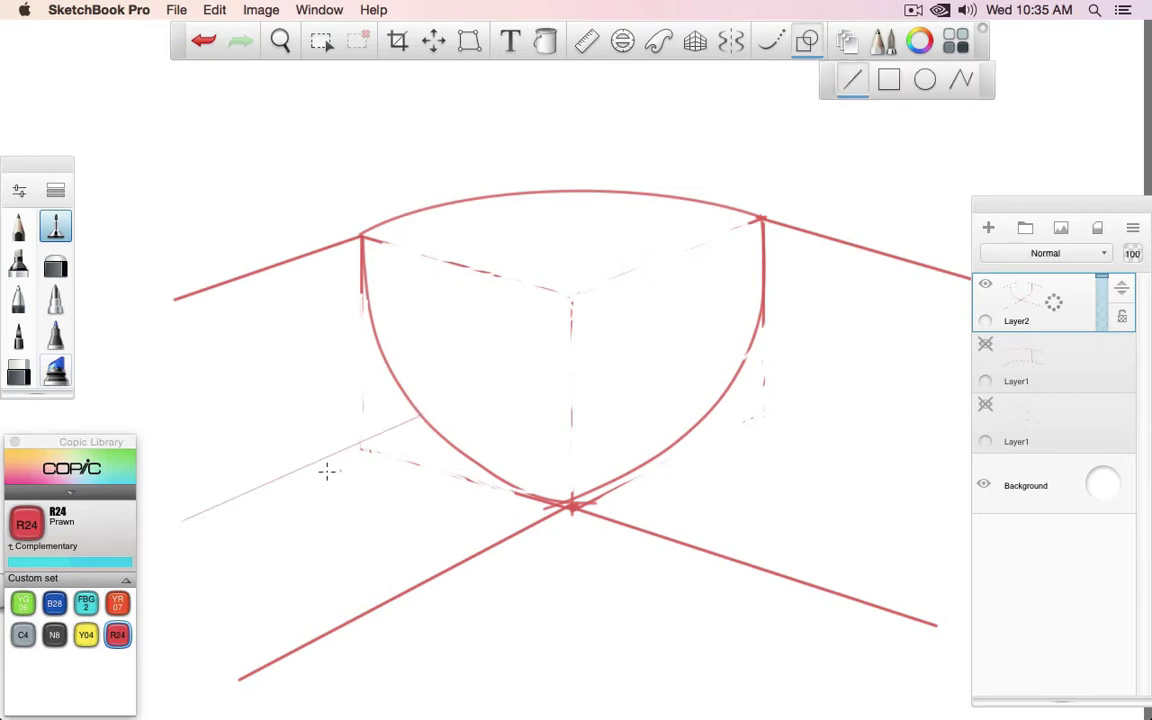
{"action": "left_click_drag", "start_coordinate": [714, 413], "coordinate": [998, 514]}
Step: Draw a thin red arc joining the two thin lines, plus curved cross-section contours across the left and right extensions
{"action": "left_click", "coordinate": [776, 42]}
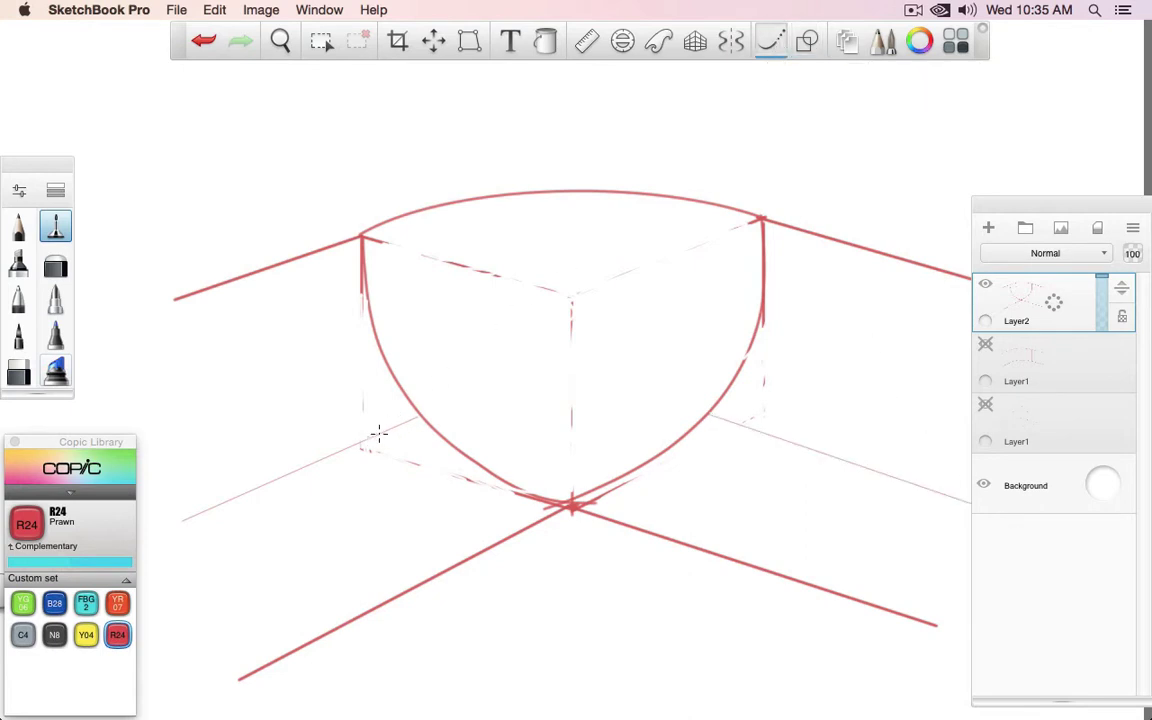
{"action": "mouse_move", "coordinate": [378, 434]}
{"action": "left_mouse_down"}
{"action": "mouse_move", "coordinate": [553, 388]}
{"action": "mouse_move", "coordinate": [735, 410]}
{"action": "left_mouse_up"}
{"action": "key", "text": "super+z"}
{"action": "left_click_drag", "start_coordinate": [393, 429], "coordinate": [710, 405]}
{"action": "key", "text": "super+z"}
{"action": "left_click_drag", "start_coordinate": [368, 440], "coordinate": [821, 452]}
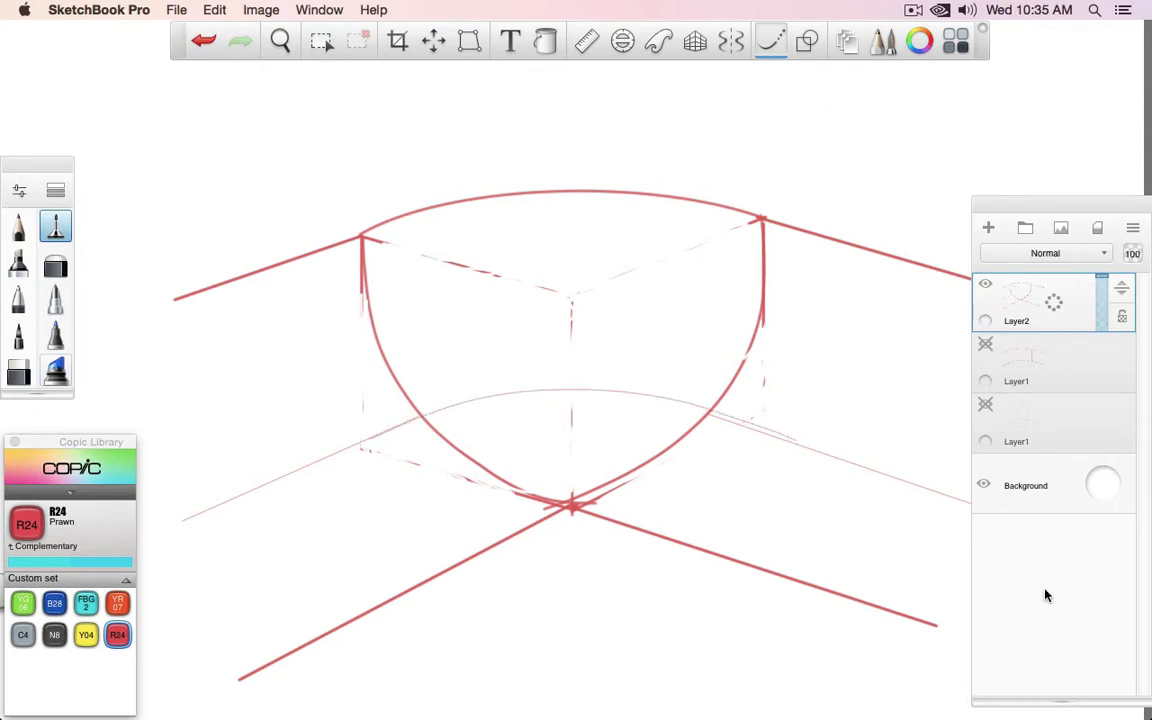
{"action": "key", "text": "super+z"}
{"action": "mouse_move", "coordinate": [393, 429]}
{"action": "left_mouse_down"}
{"action": "mouse_move", "coordinate": [553, 393]}
{"action": "mouse_move", "coordinate": [768, 436]}
{"action": "left_mouse_up"}
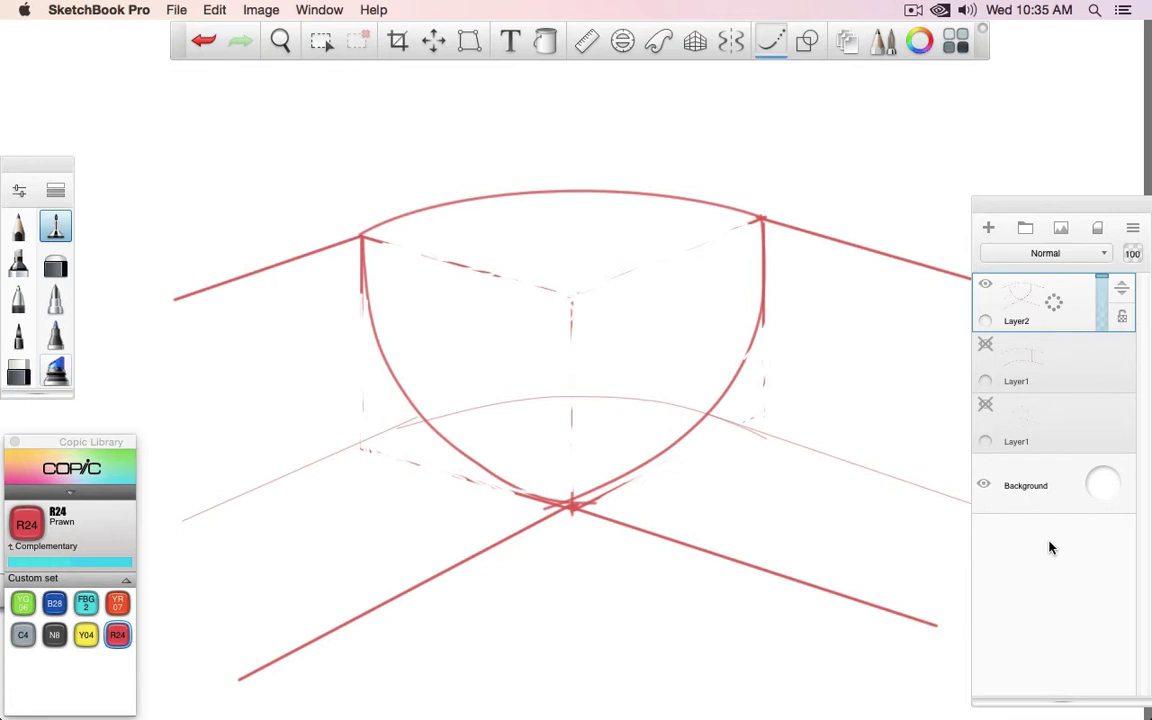
{"action": "mouse_move", "coordinate": [228, 285]}
{"action": "left_mouse_down"}
{"action": "mouse_move", "coordinate": [248, 498]}
{"action": "mouse_move", "coordinate": [334, 613]}
{"action": "left_mouse_up"}
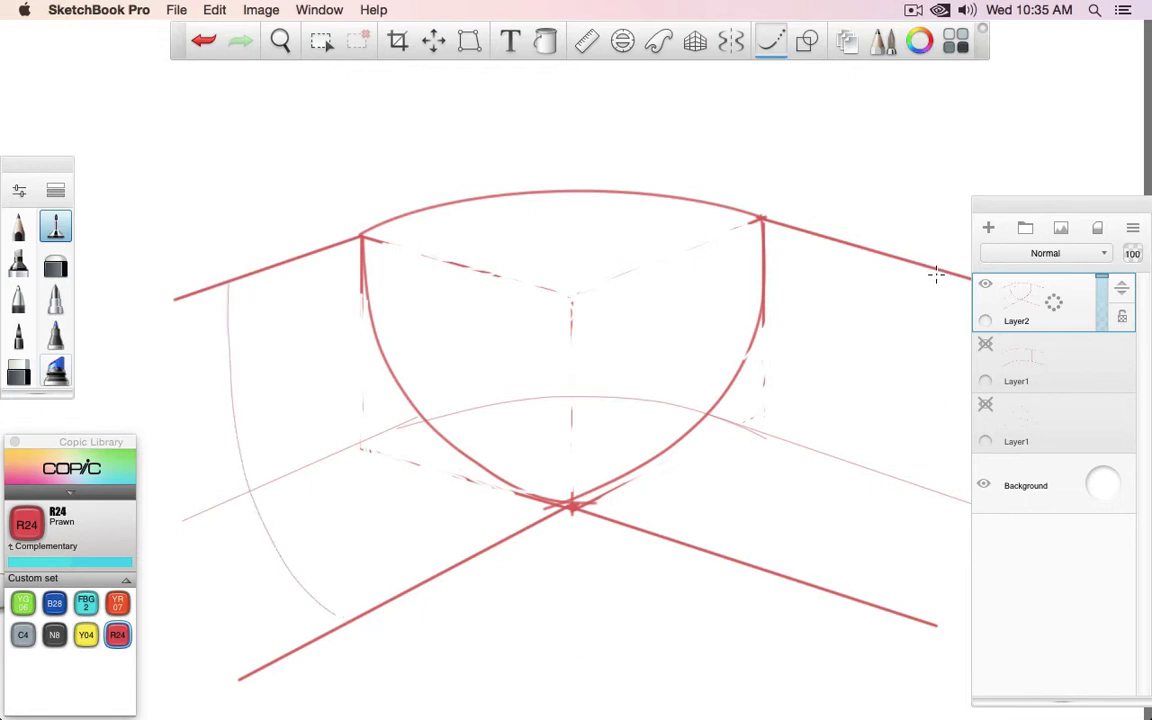
{"action": "mouse_move", "coordinate": [936, 275]}
{"action": "left_mouse_down"}
{"action": "mouse_move", "coordinate": [905, 478]}
{"action": "mouse_move", "coordinate": [828, 597]}
{"action": "mouse_move", "coordinate": [792, 608]}
{"action": "left_mouse_up"}
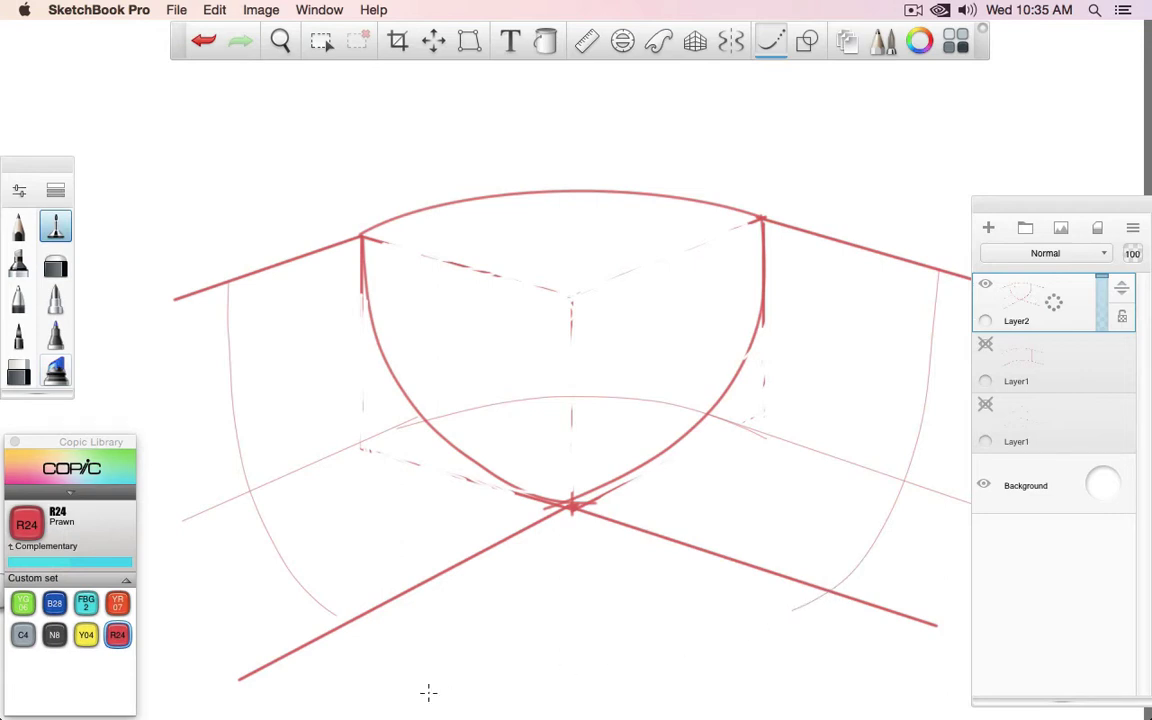
Step: Hide the red Layer2 drawing, show the blue perspective layer again, and add a new layer on top
{"action": "left_click", "coordinate": [985, 284]}
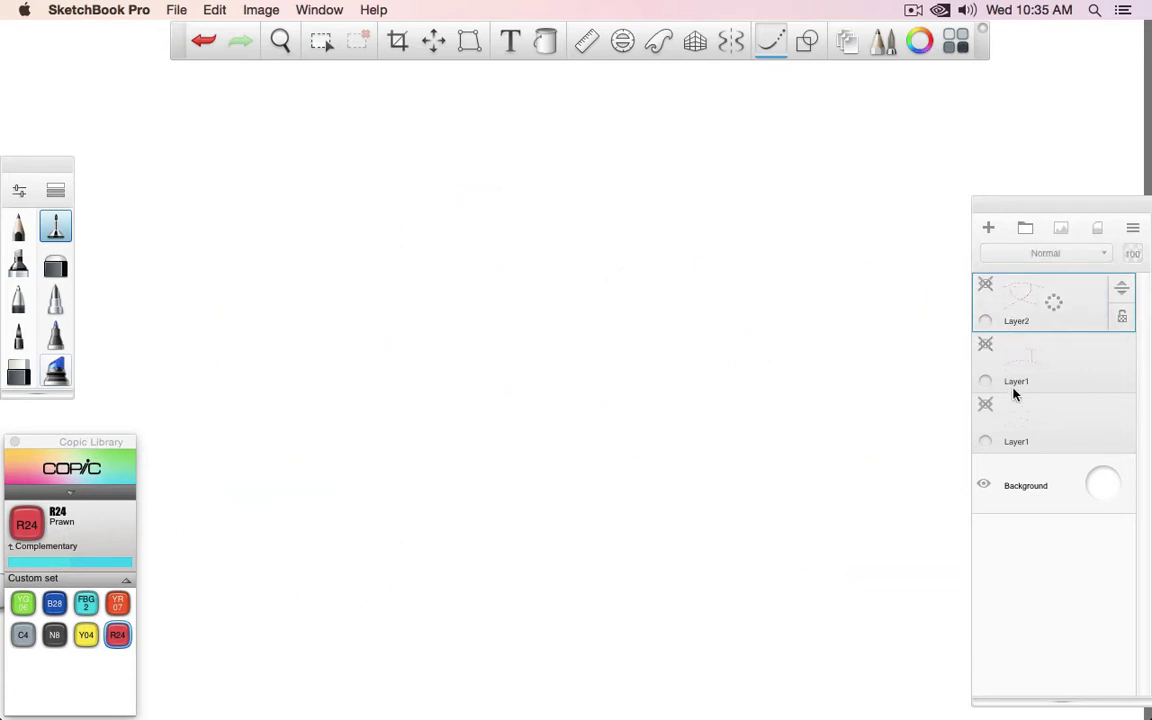
{"action": "left_click", "coordinate": [985, 405]}
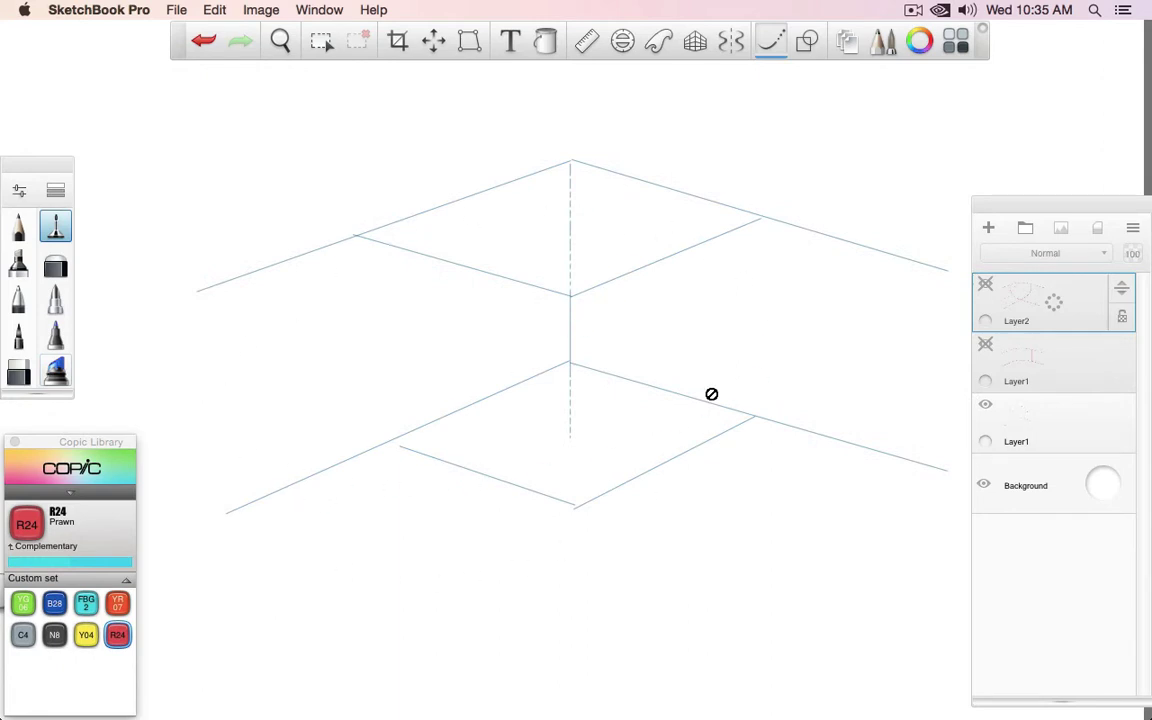
{"action": "left_click", "coordinate": [988, 228]}
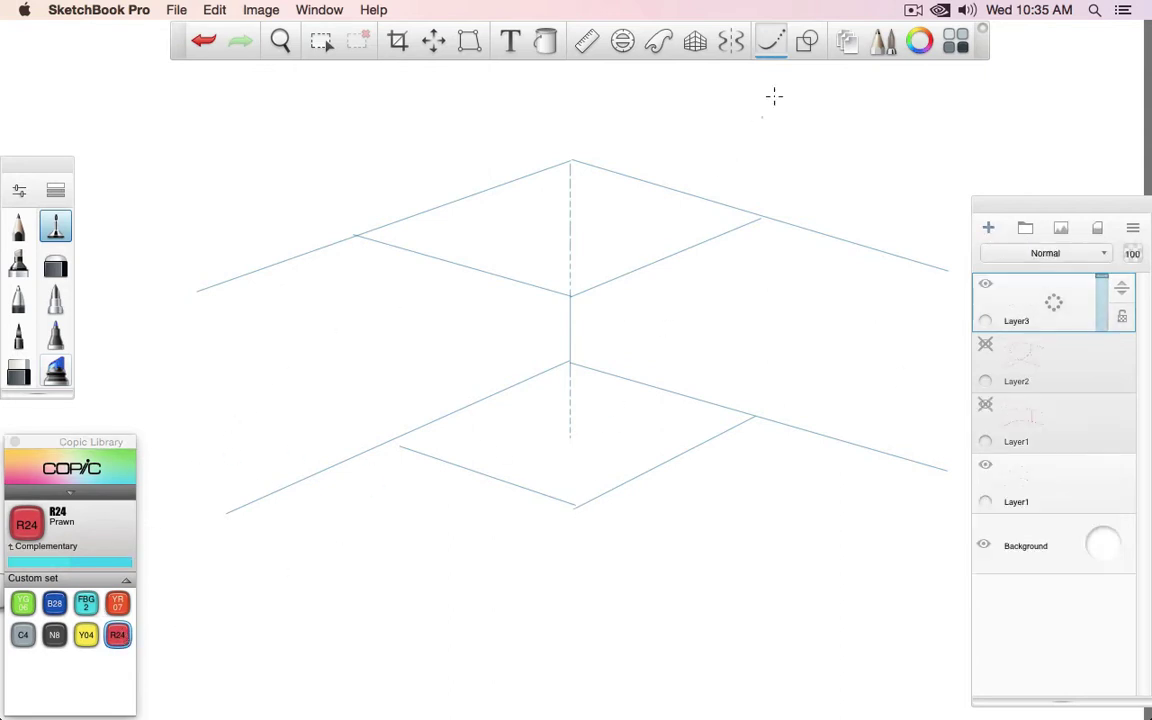
{"action": "left_click_drag", "start_coordinate": [576, 498], "coordinate": [588, 500]}
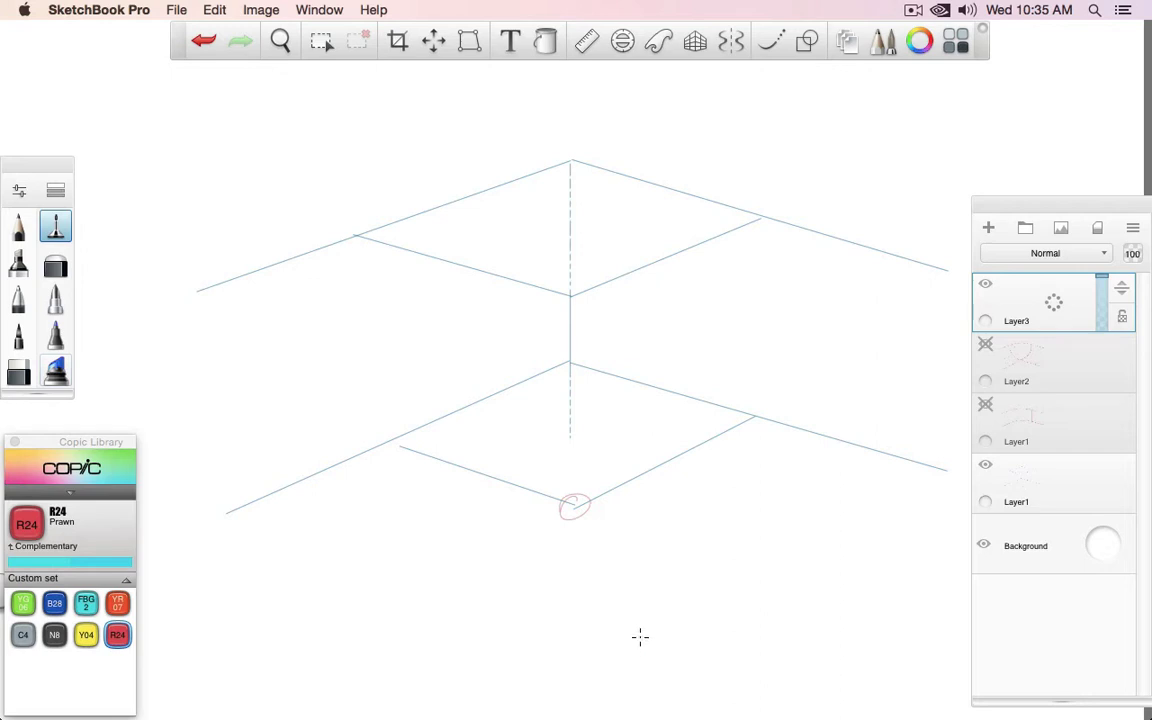
{"action": "key", "text": "super+z"}
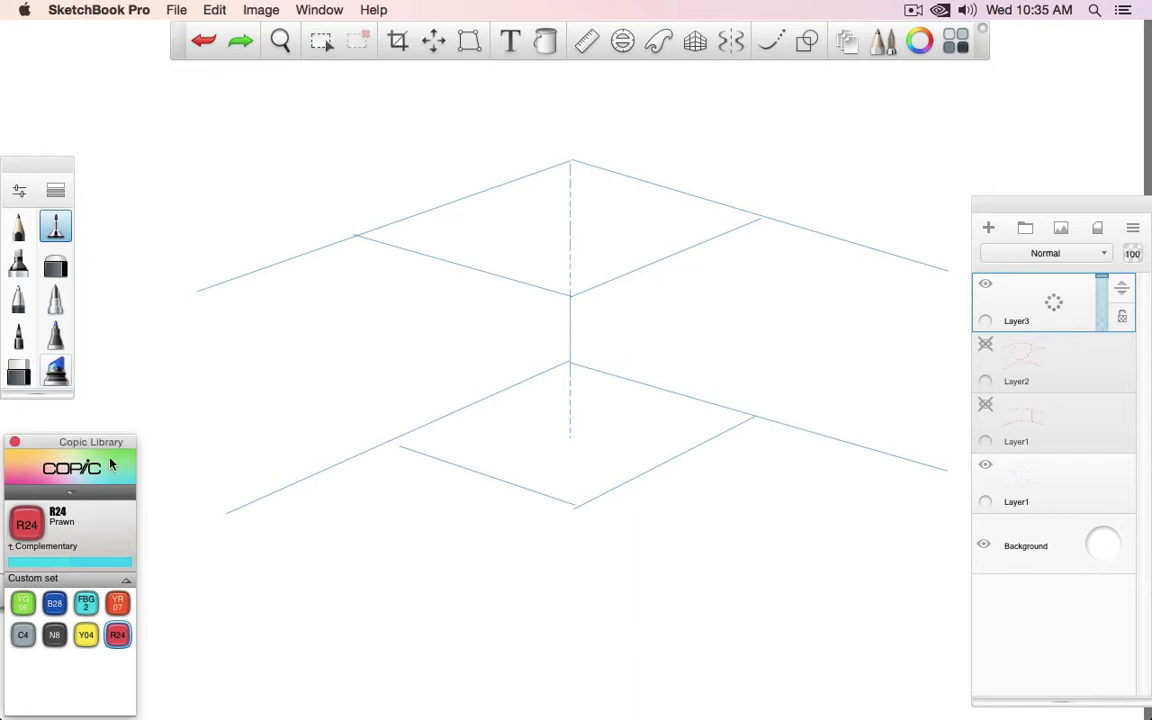
Step: Draw two crossing straight guide lines in Neutral Gray N8 across the lower plane, set slightly behind its front edges
{"action": "left_click", "coordinate": [54, 637]}
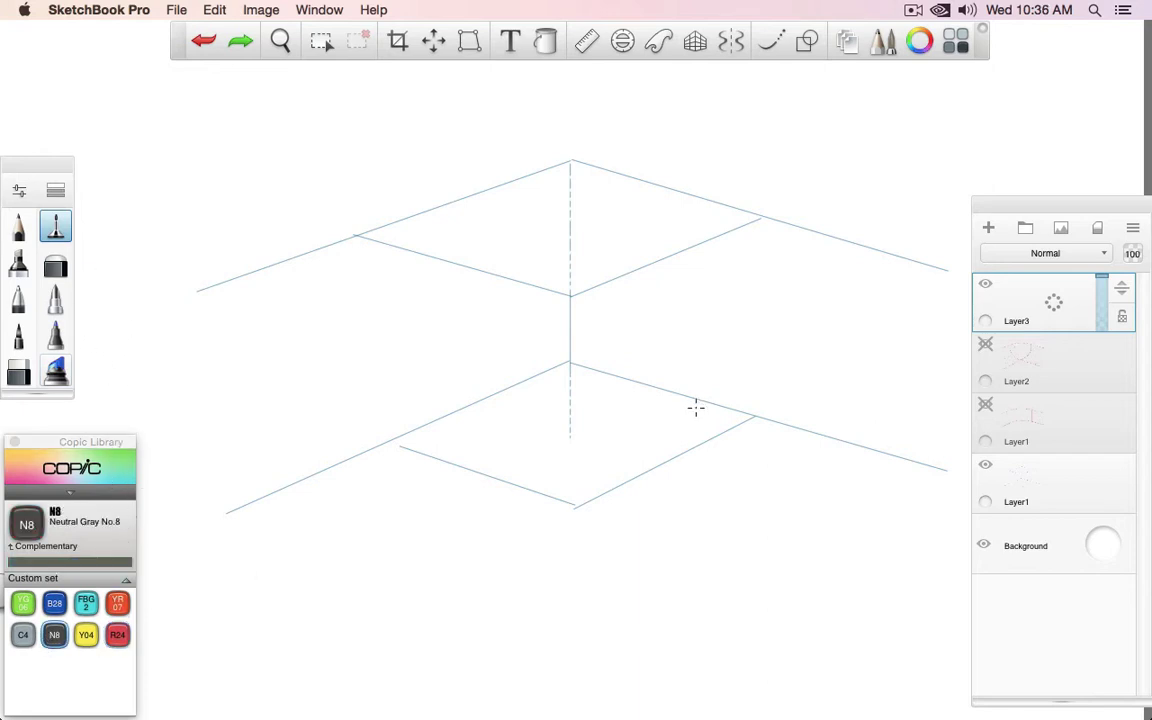
{"action": "left_click", "coordinate": [807, 41]}
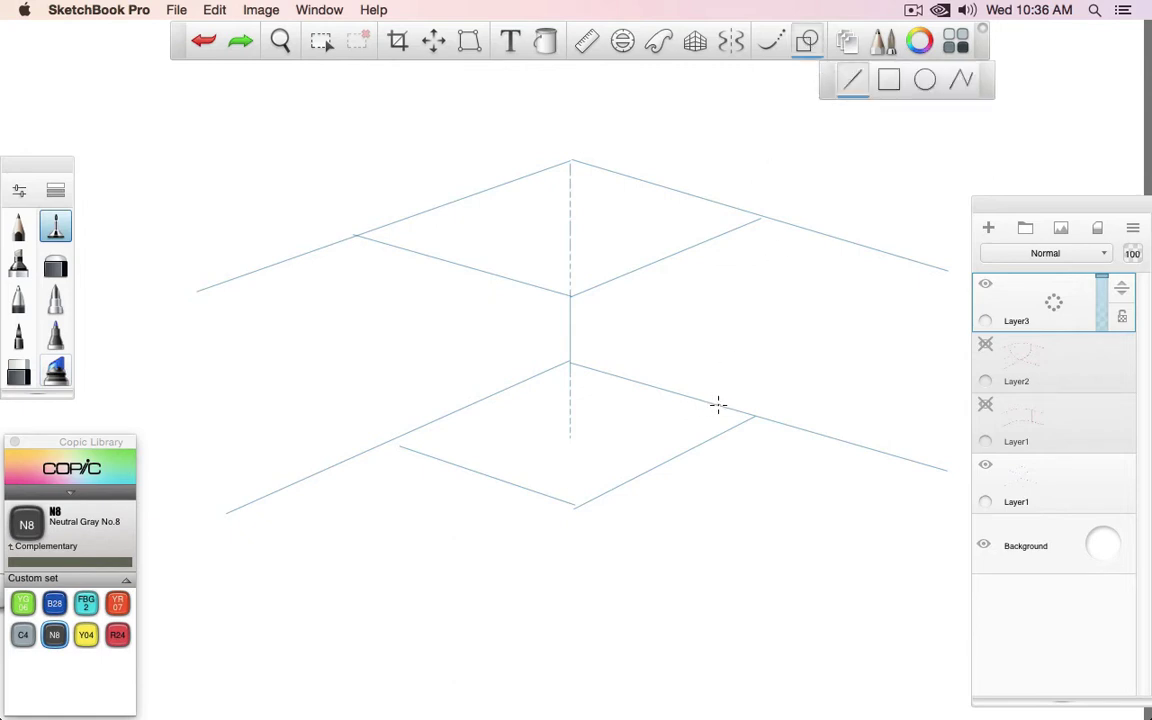
{"action": "left_click_drag", "start_coordinate": [714, 405], "coordinate": [237, 656]}
{"action": "left_click_drag", "start_coordinate": [421, 427], "coordinate": [930, 590]}
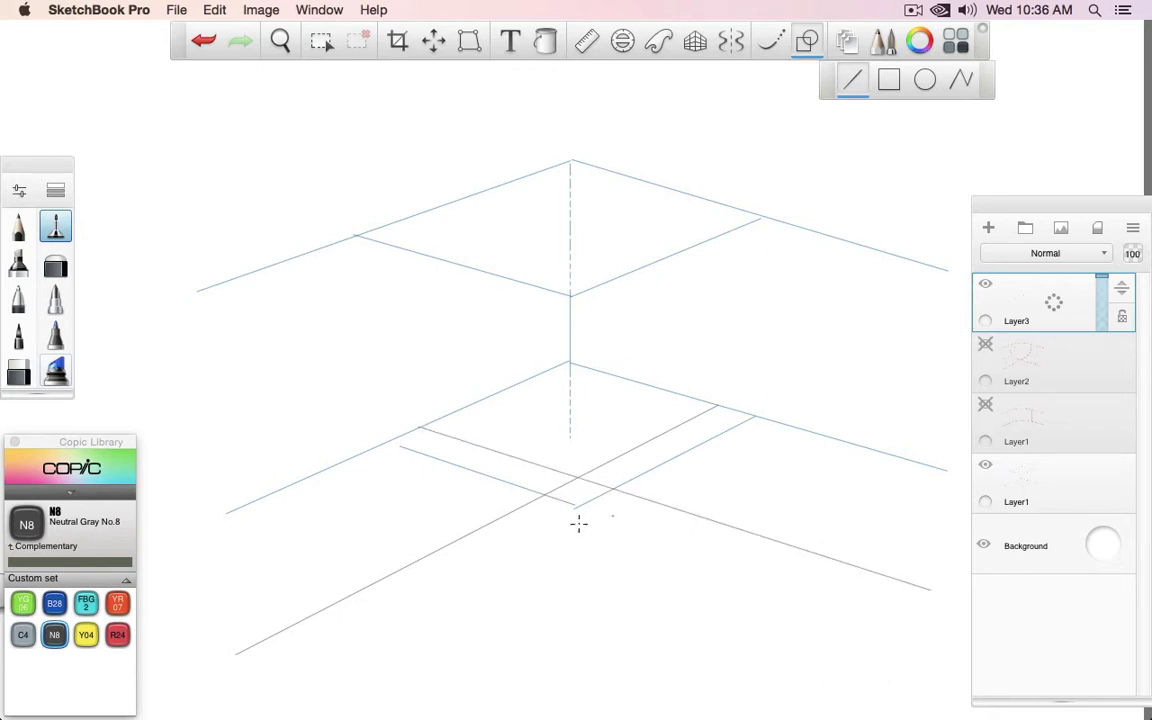
Step: Draw thick red R24 lines outward along the gray guides from where they cross the front edges, and join them with a short curve
{"action": "left_click", "coordinate": [127, 636]}
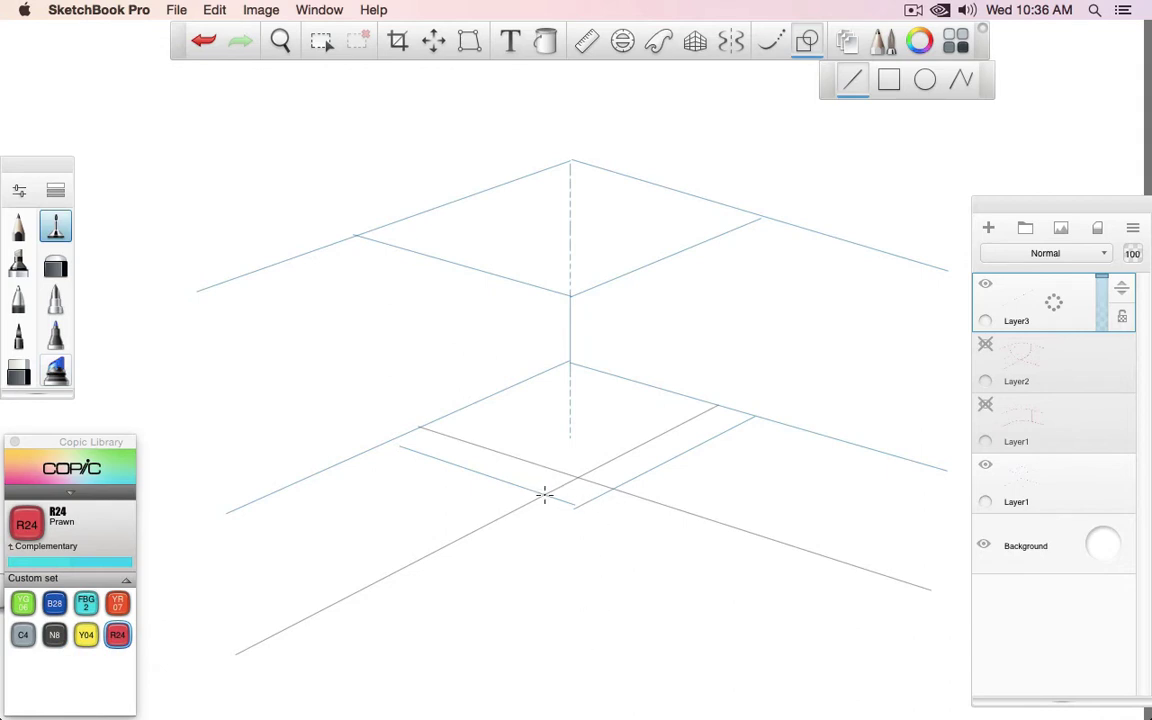
{"action": "left_click_drag", "start_coordinate": [543, 494], "coordinate": [224, 657]}
{"action": "key", "text": "ctrl+z"}
{"action": "left_click", "coordinate": [18, 298]}
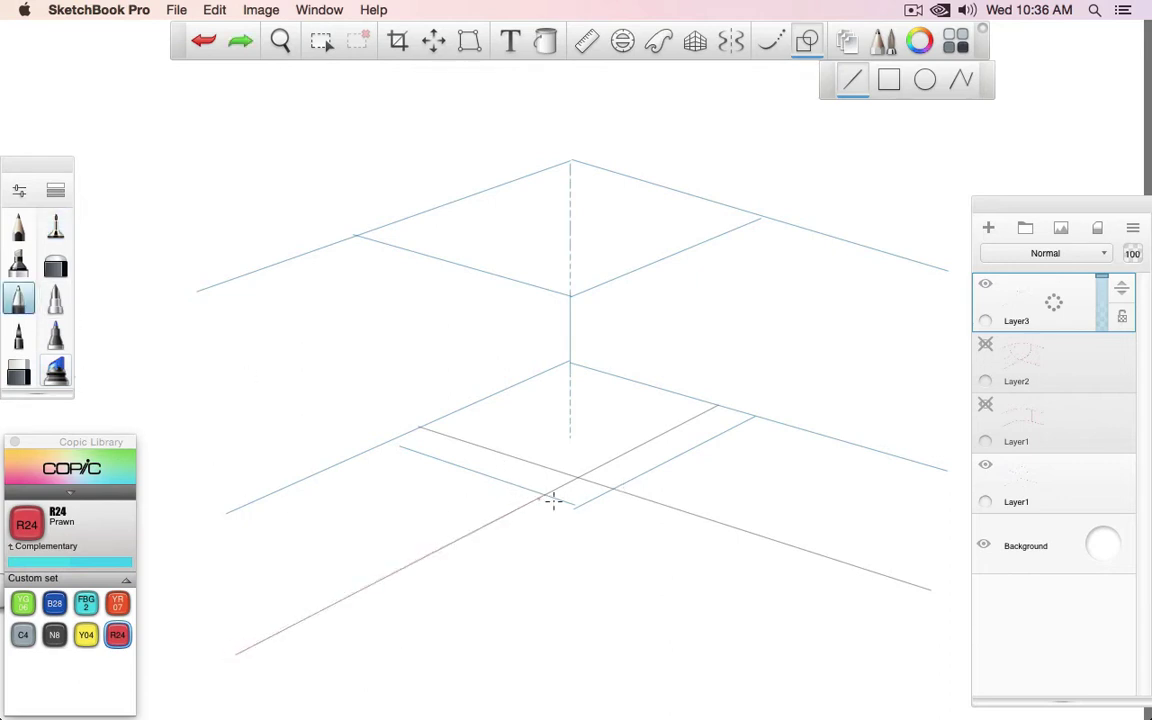
{"action": "left_click_drag", "start_coordinate": [543, 494], "coordinate": [226, 657]}
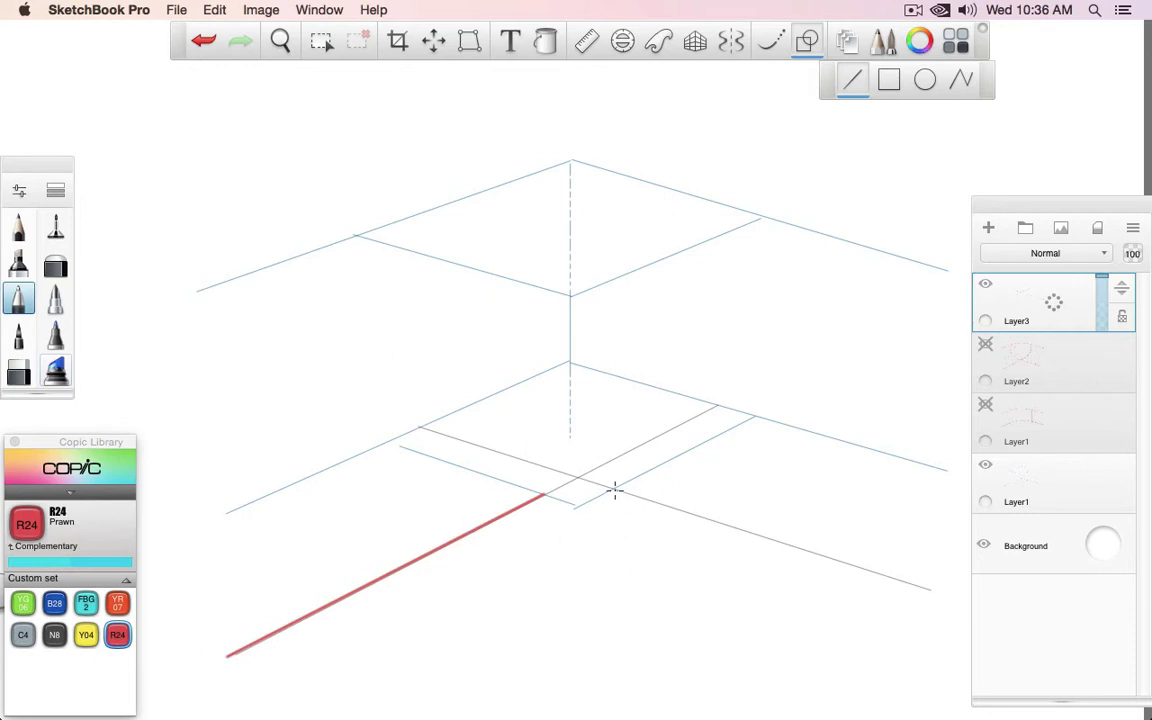
{"action": "left_click_drag", "start_coordinate": [615, 490], "coordinate": [931, 586]}
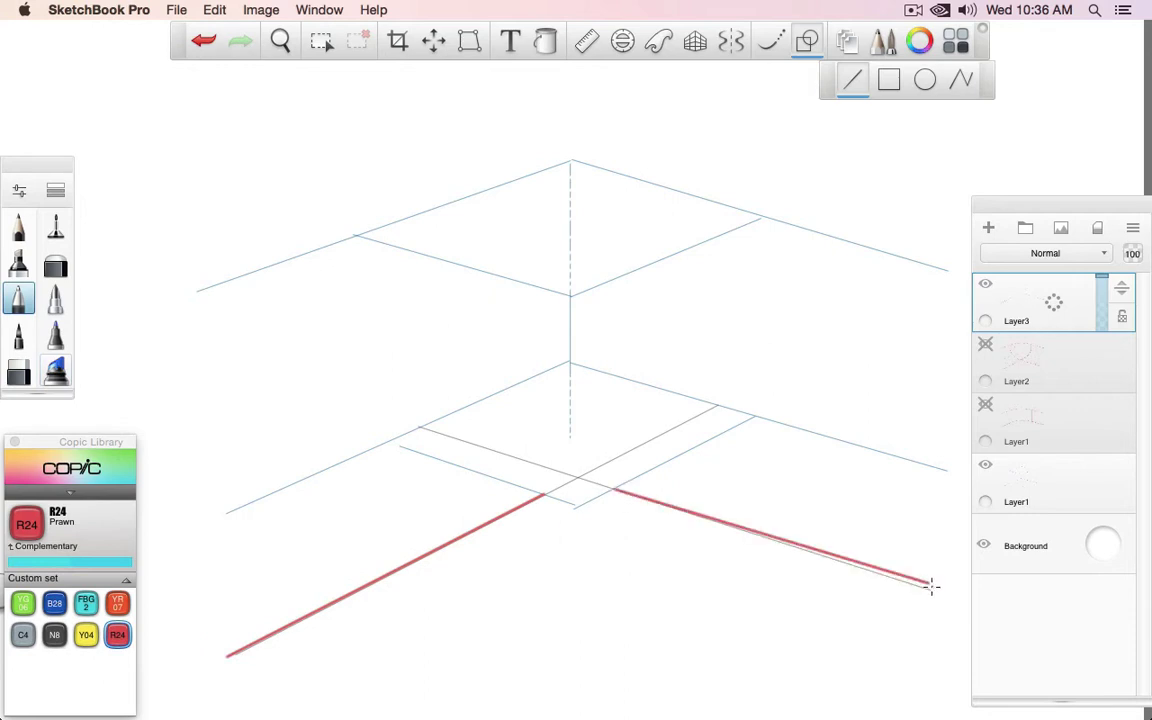
{"action": "left_click", "coordinate": [771, 41]}
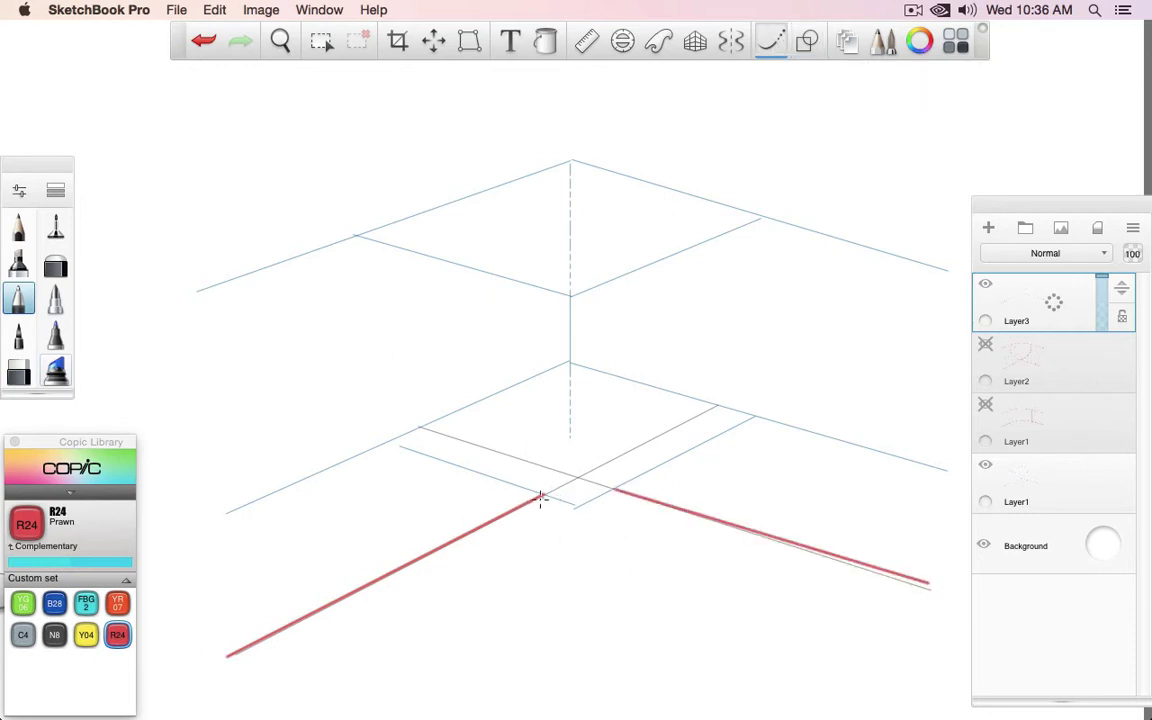
{"action": "mouse_move", "coordinate": [532, 503]}
{"action": "left_mouse_down"}
{"action": "mouse_move", "coordinate": [589, 483]}
{"action": "mouse_move", "coordinate": [651, 492]}
{"action": "left_mouse_up"}
Step: Trace the upper back arc in red along the 20° ellipse guide through the upper side corners, and remove the guide
{"action": "left_click", "coordinate": [622, 40]}
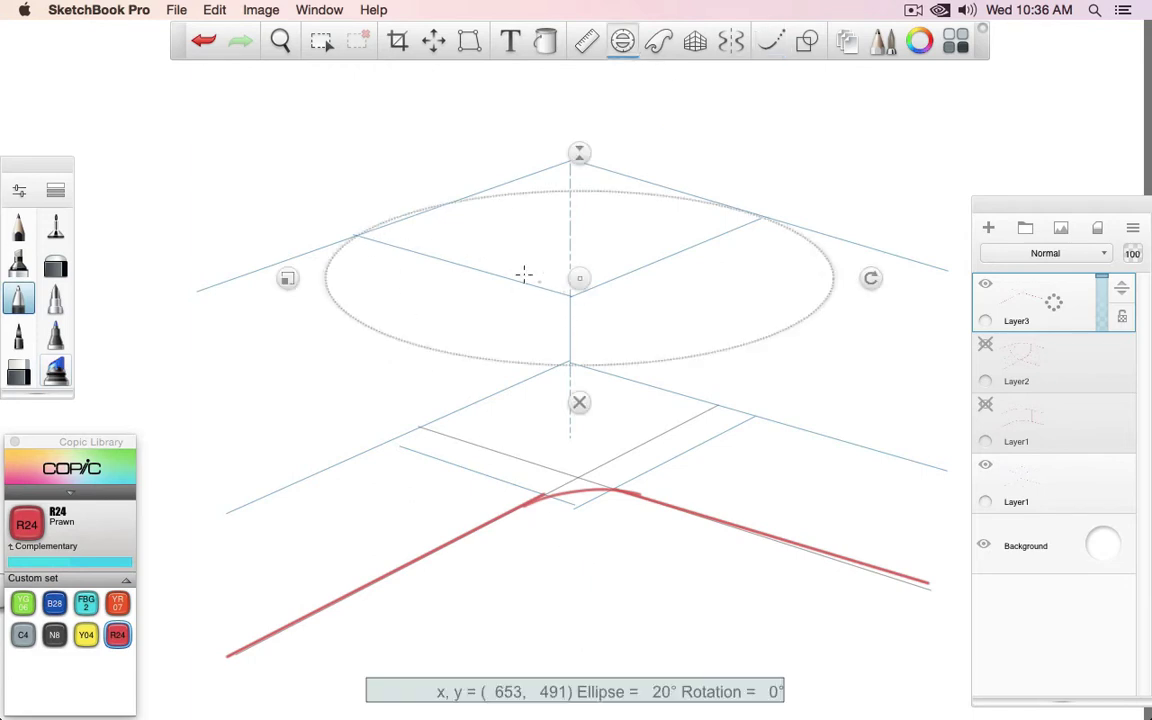
{"action": "left_click_drag", "start_coordinate": [429, 216], "coordinate": [815, 235]}
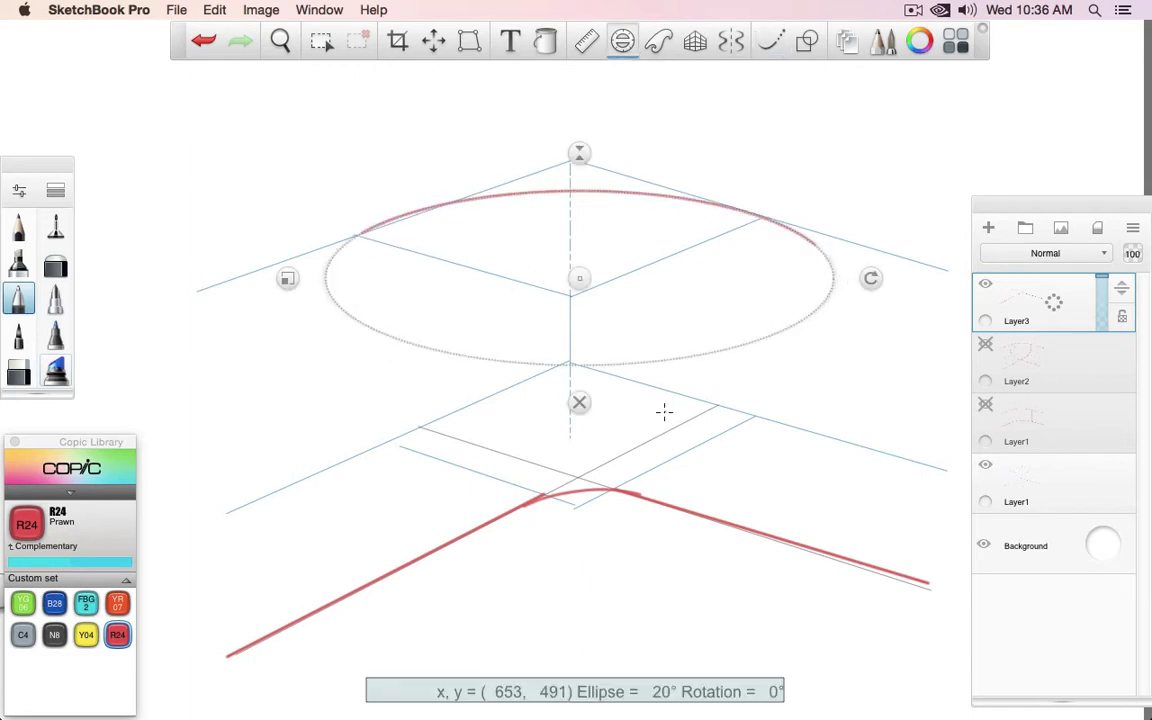
{"action": "left_click", "coordinate": [579, 402]}
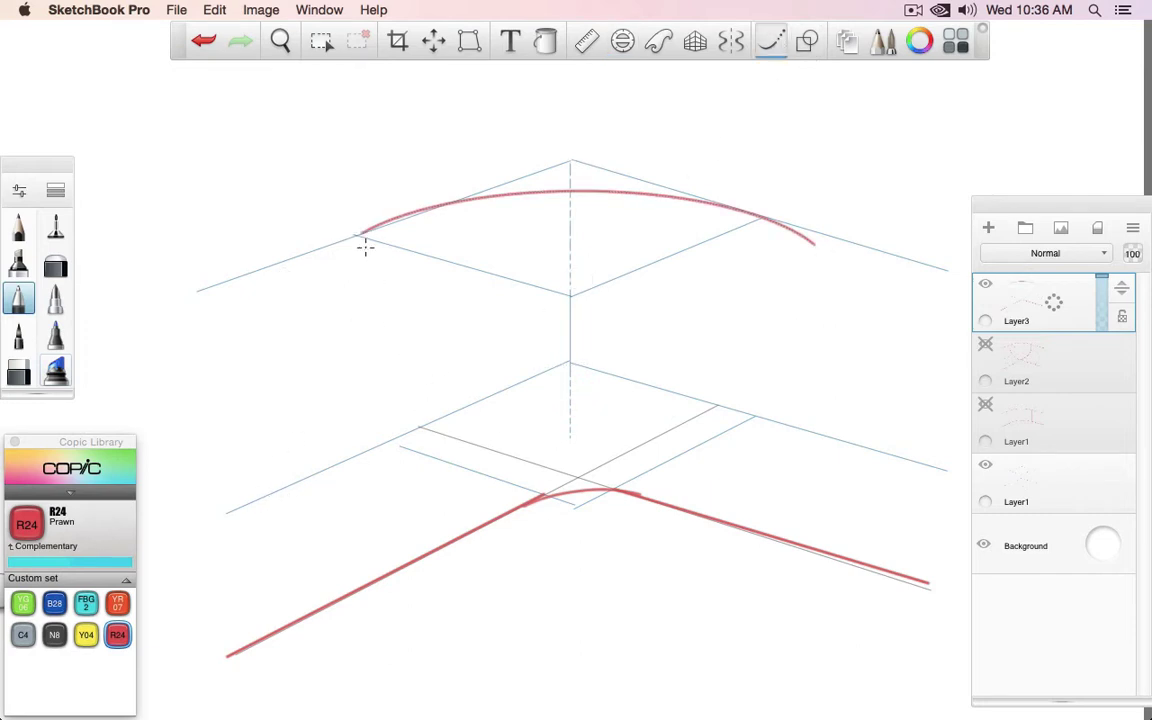
Step: Draw red curves from the upper side corners down to the rounded lower corner, and straight lines outward from both upper corners
{"action": "mouse_move", "coordinate": [362, 223]}
{"action": "left_mouse_down"}
{"action": "mouse_move", "coordinate": [358, 336]}
{"action": "mouse_move", "coordinate": [387, 436]}
{"action": "mouse_move", "coordinate": [441, 476]}
{"action": "mouse_move", "coordinate": [545, 497]}
{"action": "left_mouse_up"}
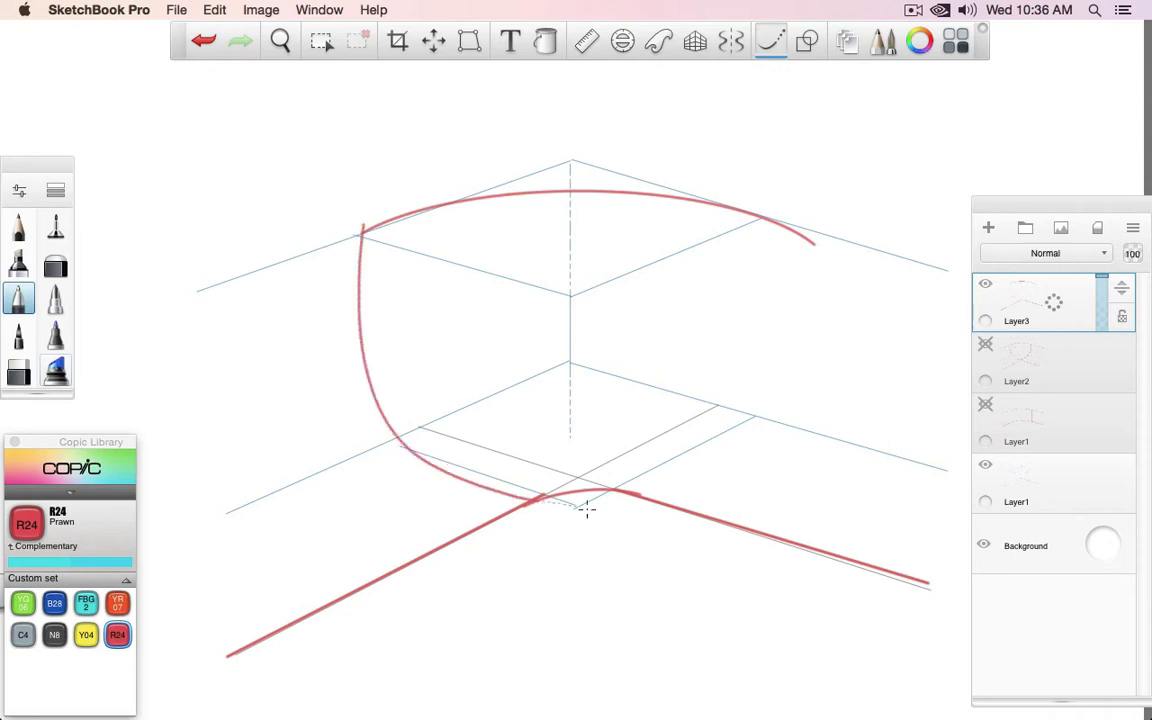
{"action": "mouse_move", "coordinate": [766, 218]}
{"action": "left_mouse_down"}
{"action": "mouse_move", "coordinate": [740, 398]}
{"action": "mouse_move", "coordinate": [683, 463]}
{"action": "mouse_move", "coordinate": [602, 498]}
{"action": "left_mouse_up"}
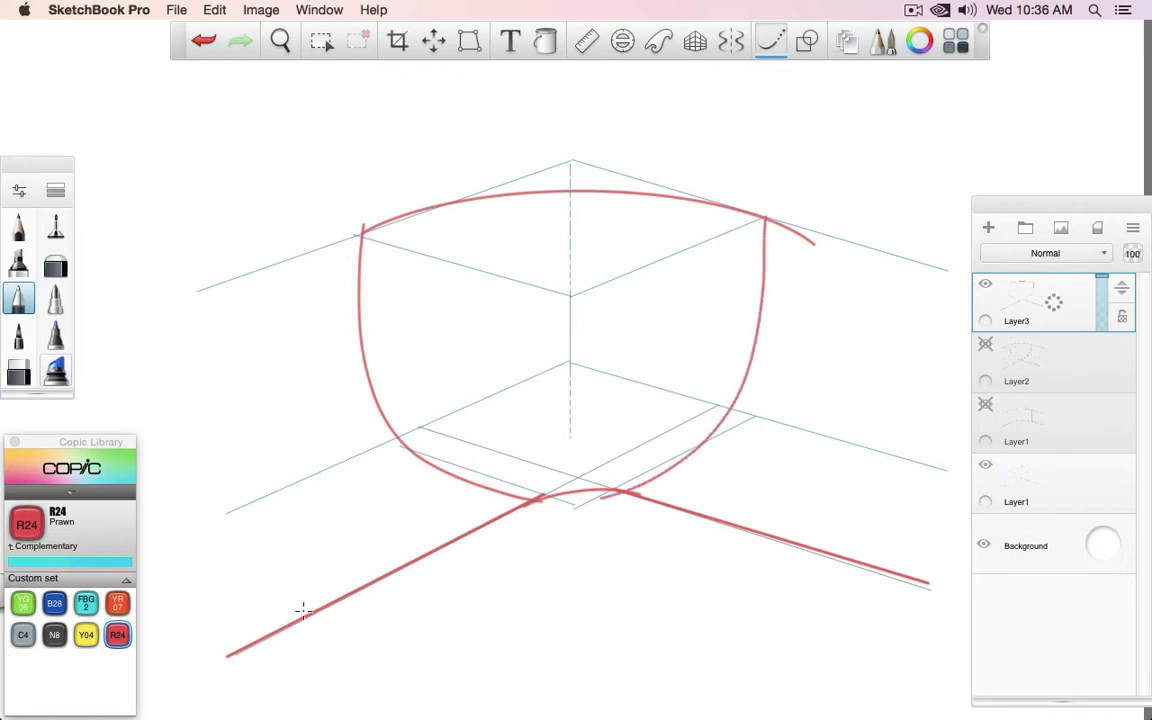
{"action": "left_click", "coordinate": [798, 46]}
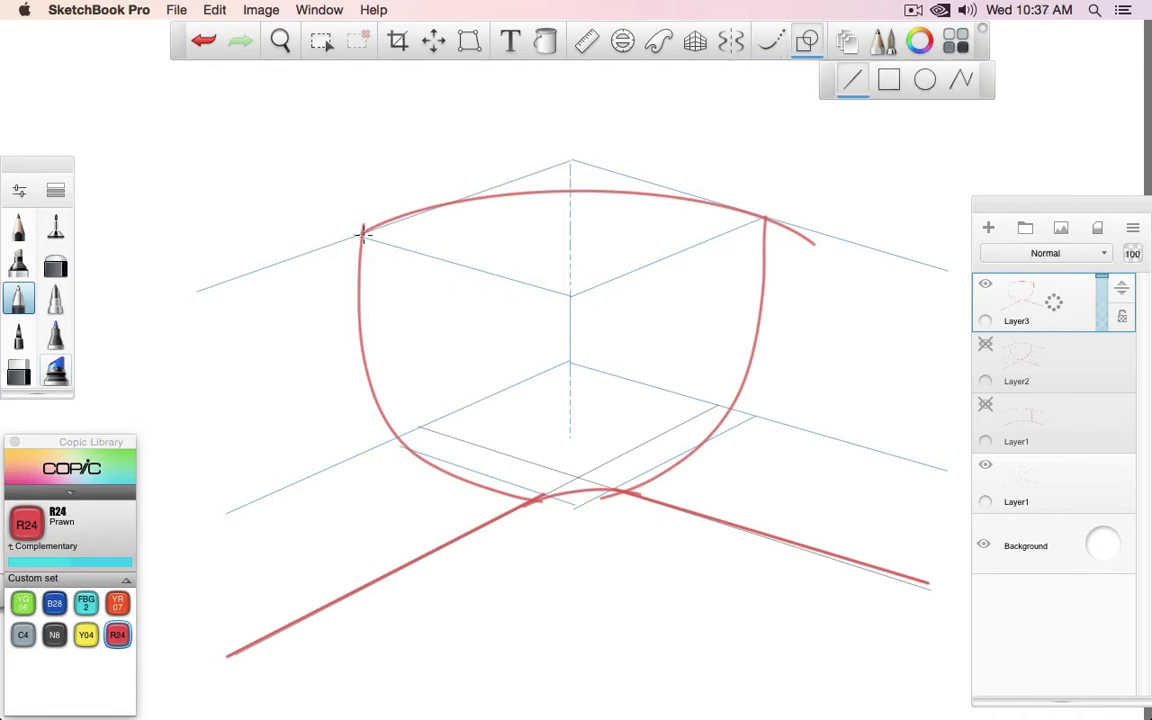
{"action": "left_click_drag", "start_coordinate": [361, 232], "coordinate": [102, 327]}
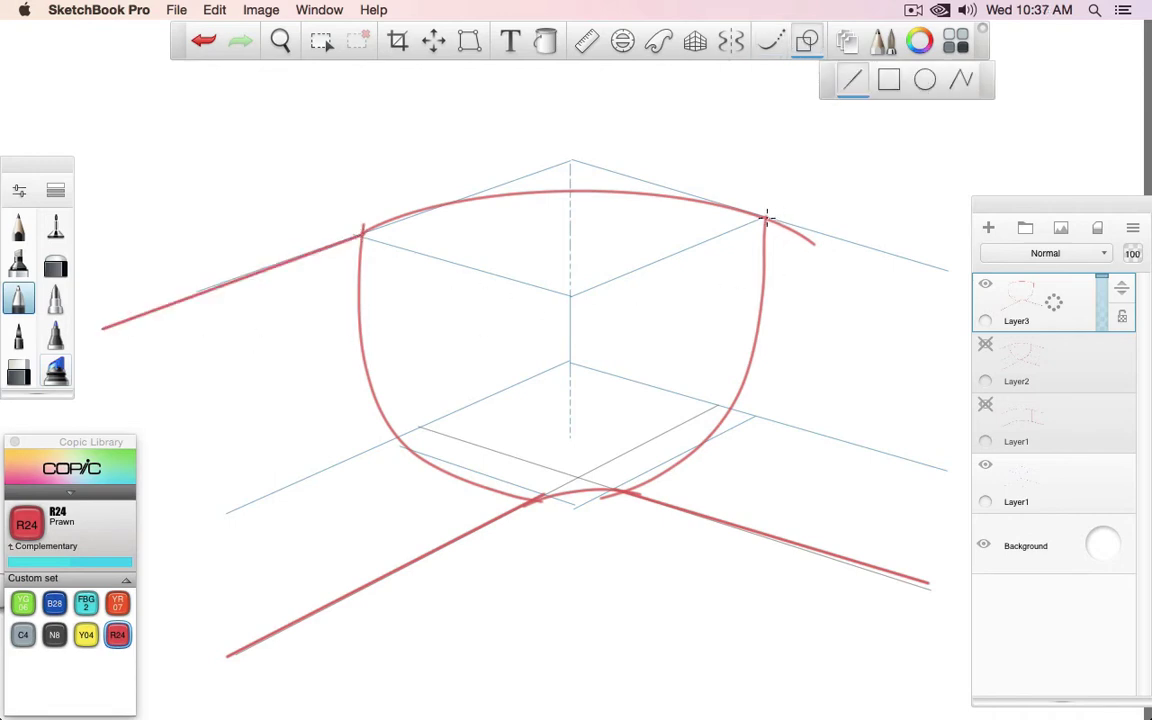
{"action": "left_click_drag", "start_coordinate": [766, 218], "coordinate": [1010, 291]}
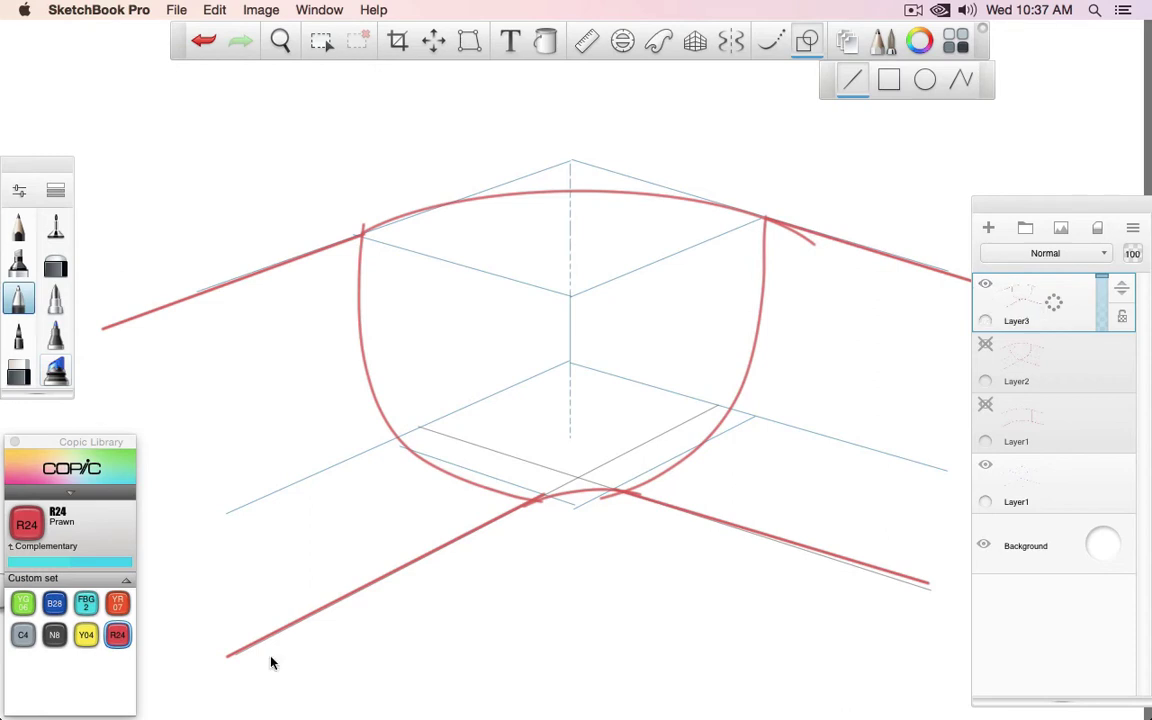
Step: Erase the overshooting ends of the right face curve and upper arc, and check the drawing with the blue perspective layer briefly hidden
{"action": "left_click", "coordinate": [18, 372]}
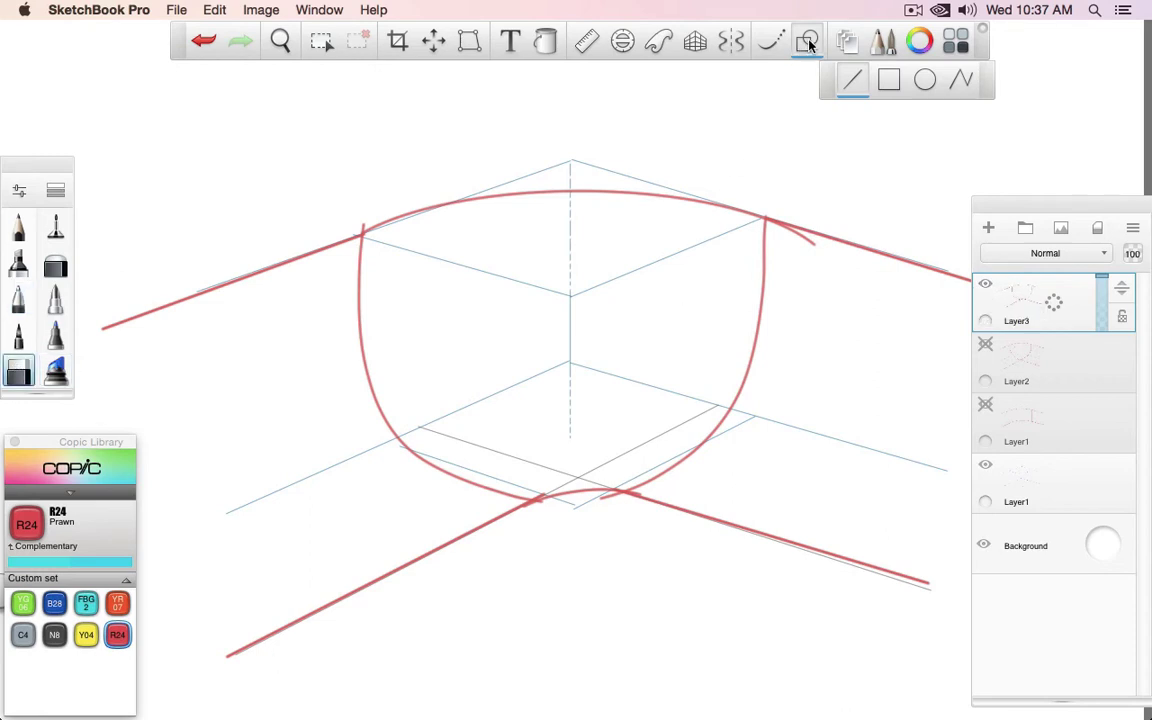
{"action": "key", "text": "l"}
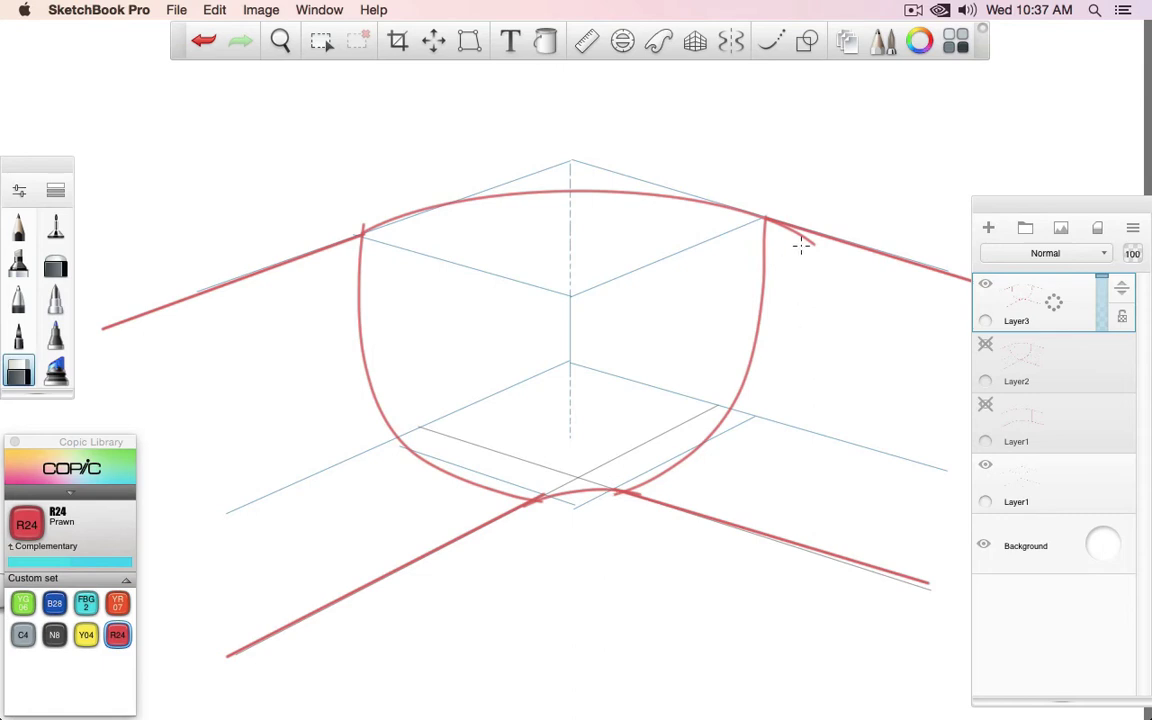
{"action": "left_click_drag", "start_coordinate": [802, 244], "coordinate": [820, 249]}
{"action": "left_click", "coordinate": [985, 466]}
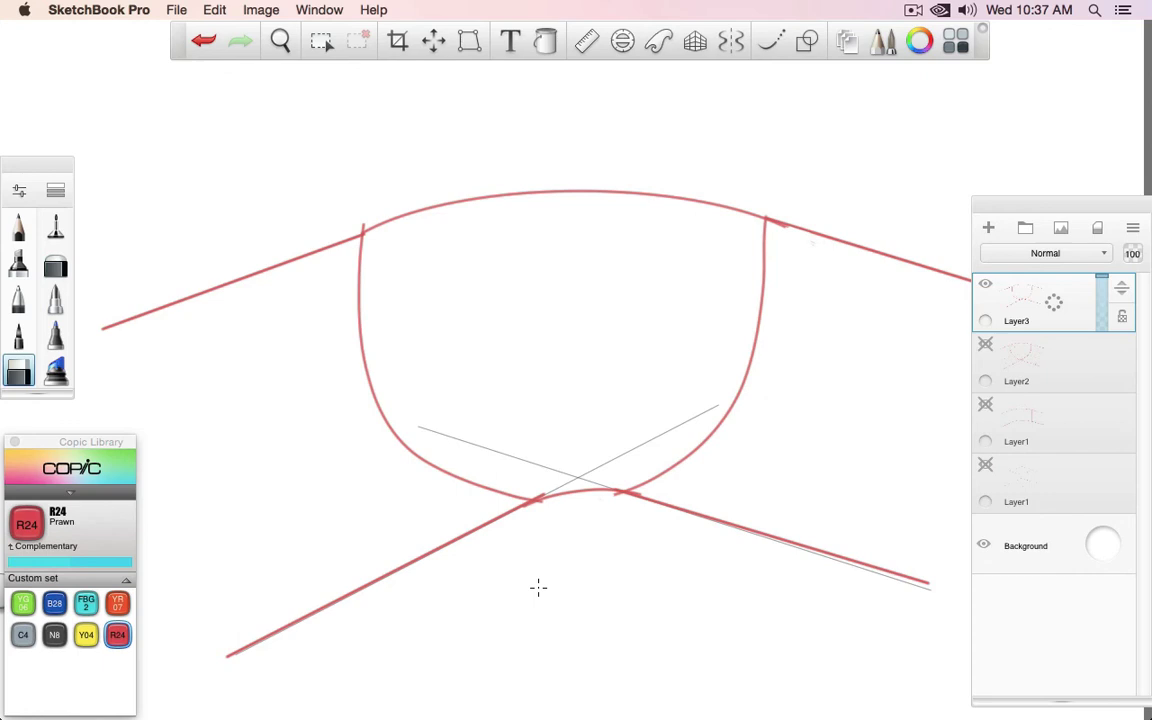
{"action": "left_click", "coordinate": [986, 466]}
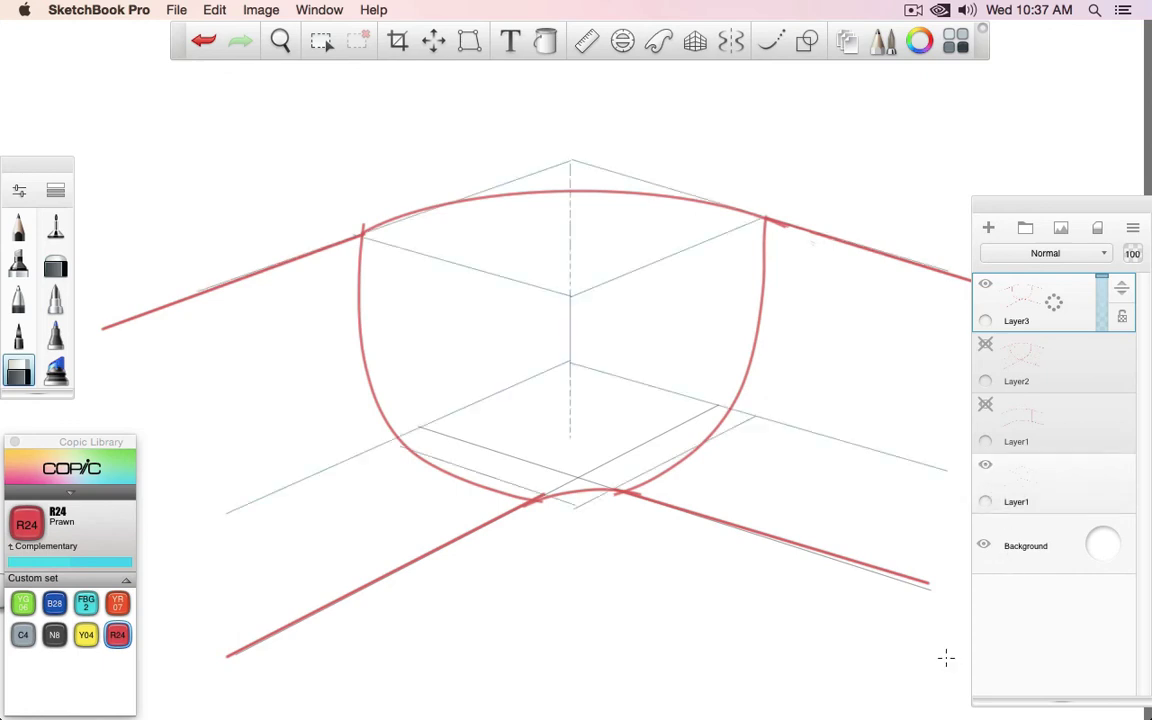